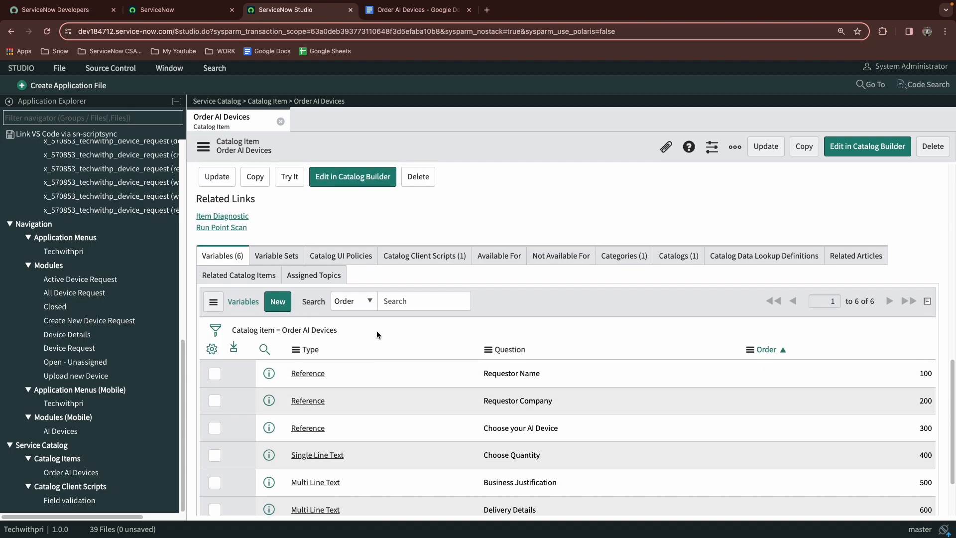
{"action": "scroll", "coordinate": [393, 174], "scroll_direction": "up", "scroll_amount": 4}
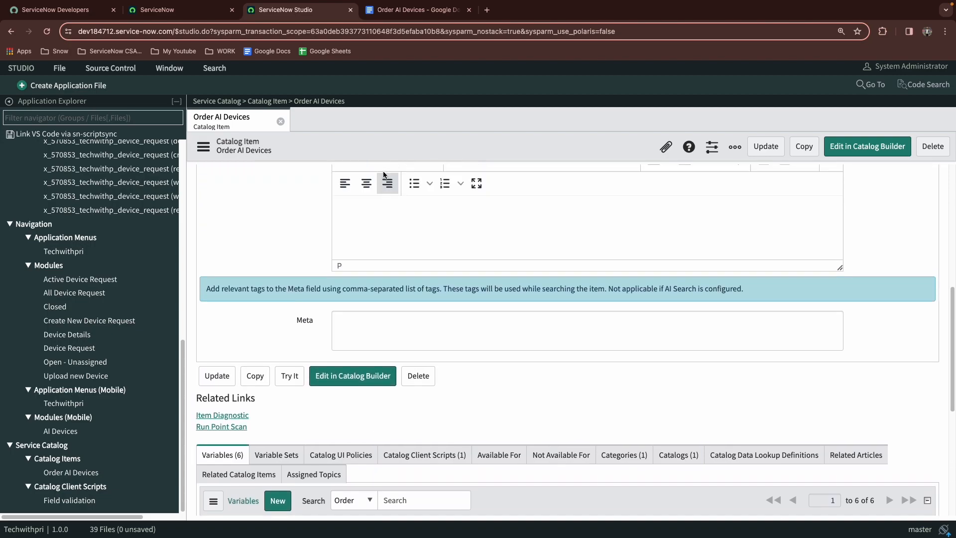
Review the requirements document for the Total Amount single line text field on the Order AI Devices catalog item
{"action": "key", "text": "ctrl+Tab"}
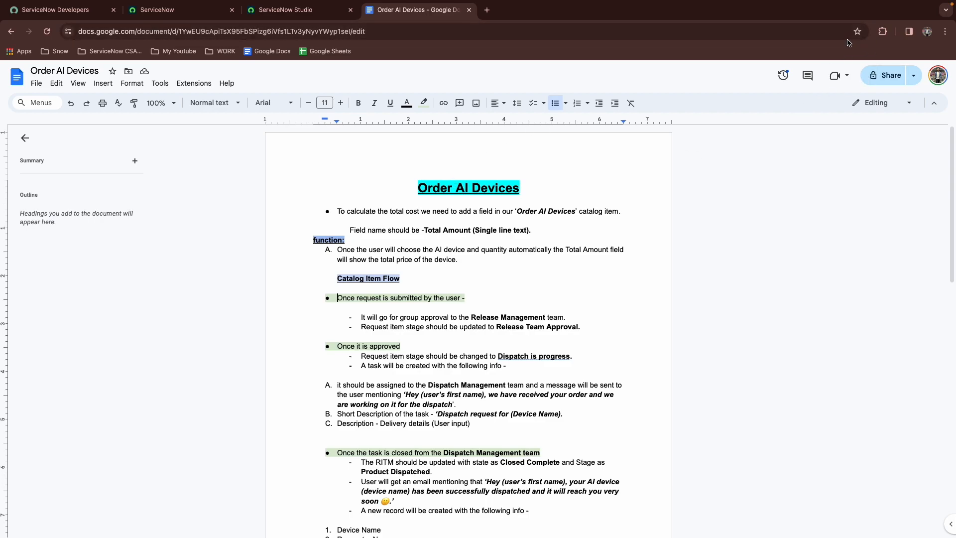
{"action": "left_click", "coordinate": [945, 32]}
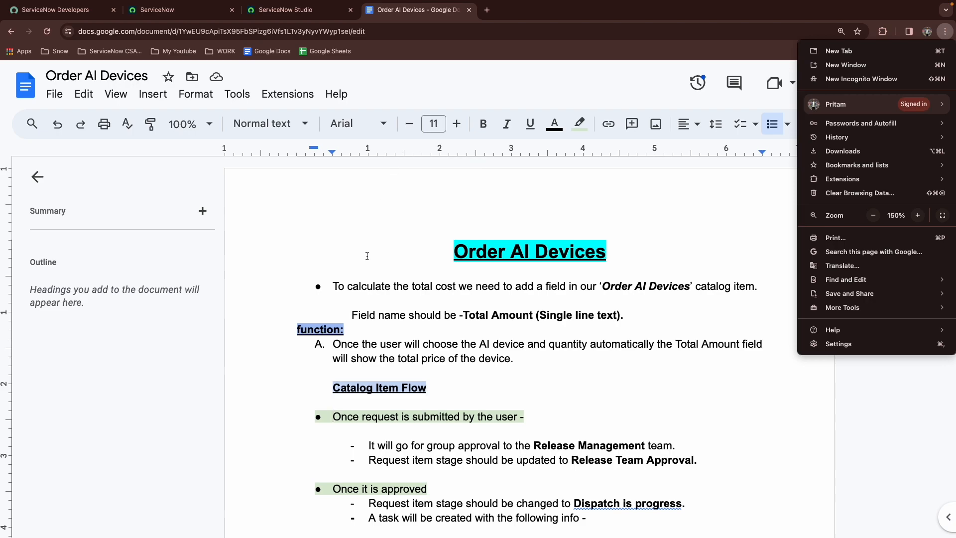
{"action": "left_click", "coordinate": [371, 217]}
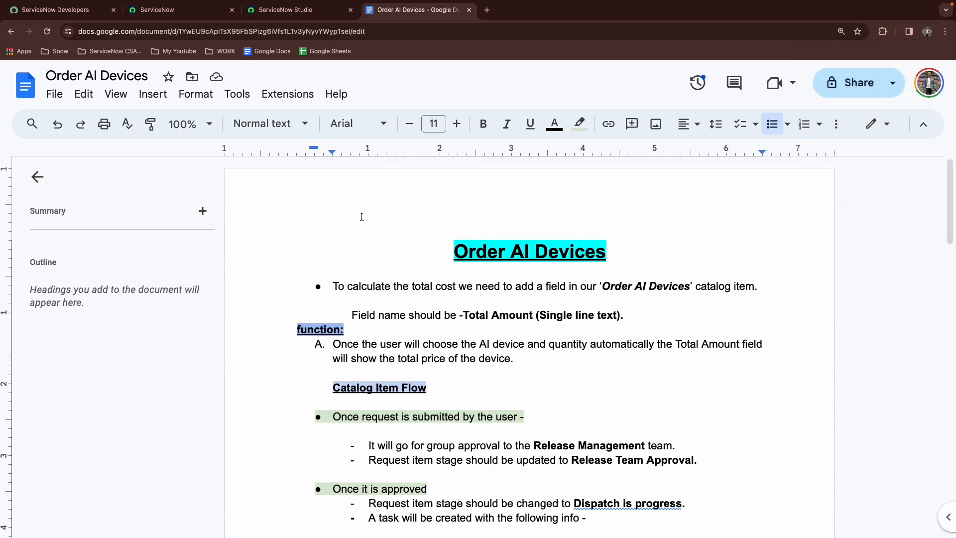
{"action": "scroll", "coordinate": [362, 216], "scroll_direction": "down", "scroll_amount": 1}
{"action": "scroll", "coordinate": [368, 205], "scroll_direction": "up", "scroll_amount": 1}
{"action": "left_click", "coordinate": [463, 315]}
{"action": "left_click_drag", "start_coordinate": [463, 315], "coordinate": [614, 315]}
{"action": "left_click", "coordinate": [547, 316]}
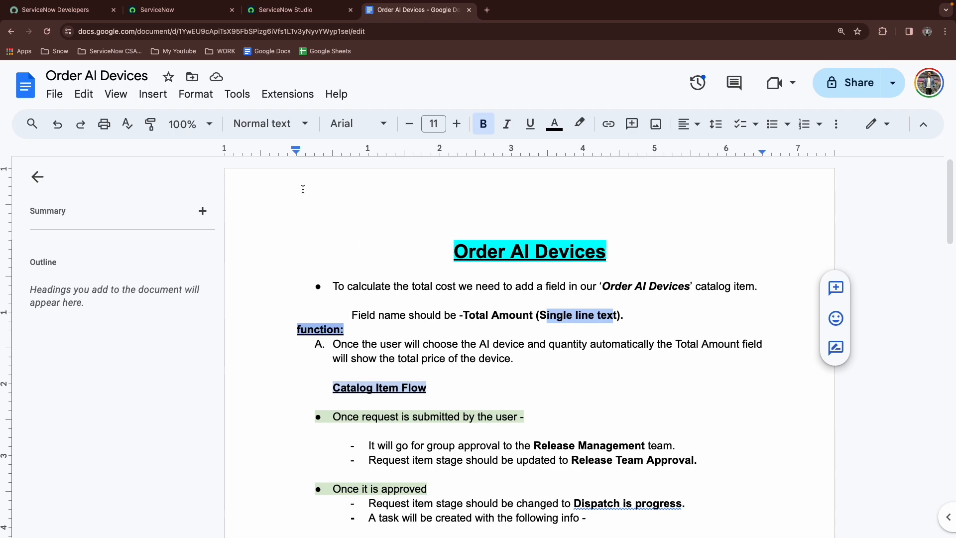
Open the Order AI Devices catalog item and inspect its pricing settings
{"action": "left_click", "coordinate": [188, 11]}
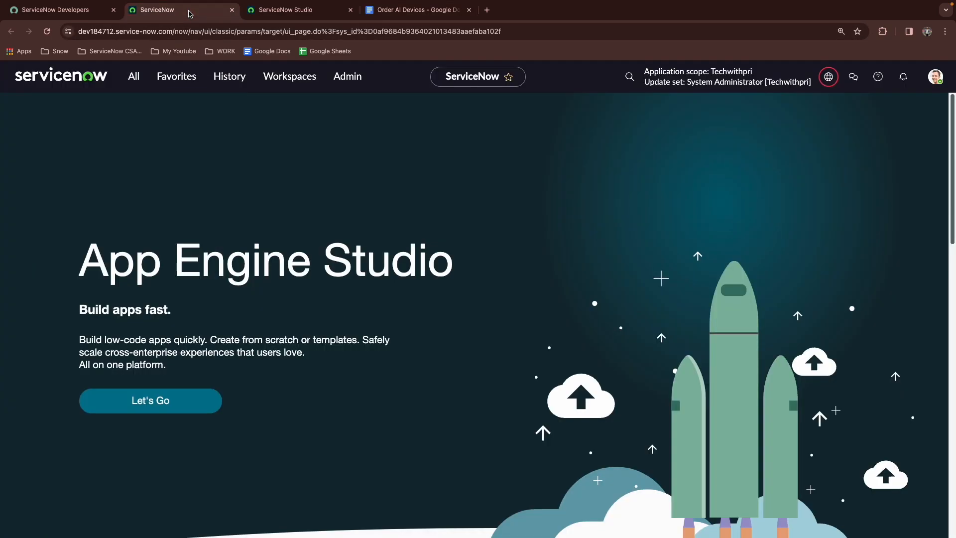
{"action": "left_click", "coordinate": [186, 84]}
{"action": "left_click", "coordinate": [155, 333]}
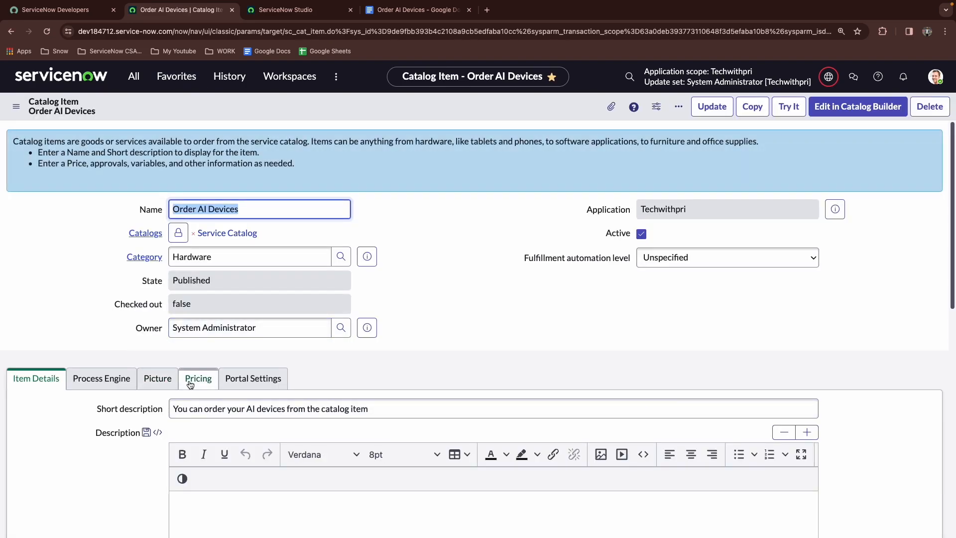
{"action": "left_click", "coordinate": [190, 385]}
{"action": "scroll", "coordinate": [208, 304], "scroll_direction": "down", "scroll_amount": 2}
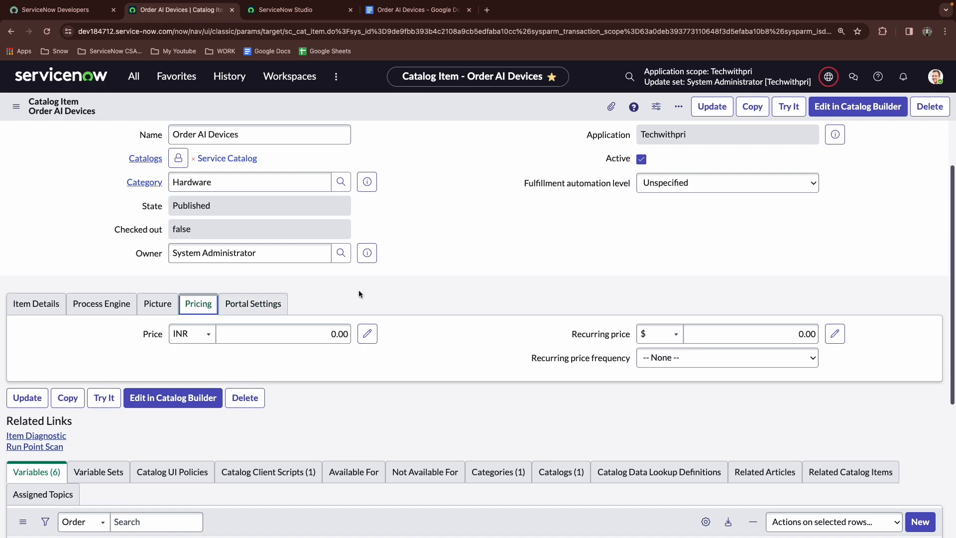
{"action": "left_click", "coordinate": [323, 328]}
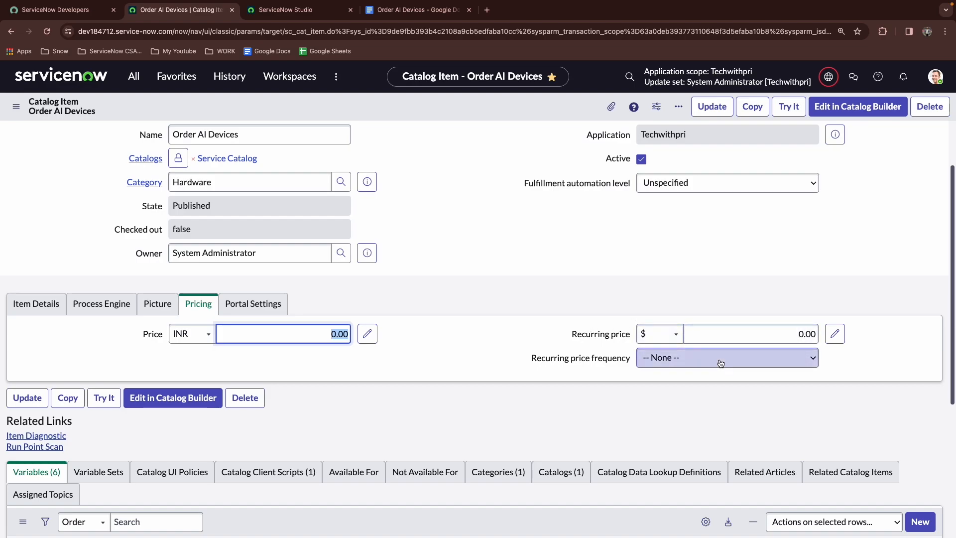
{"action": "scroll", "coordinate": [458, 302], "scroll_direction": "up", "scroll_amount": 1}
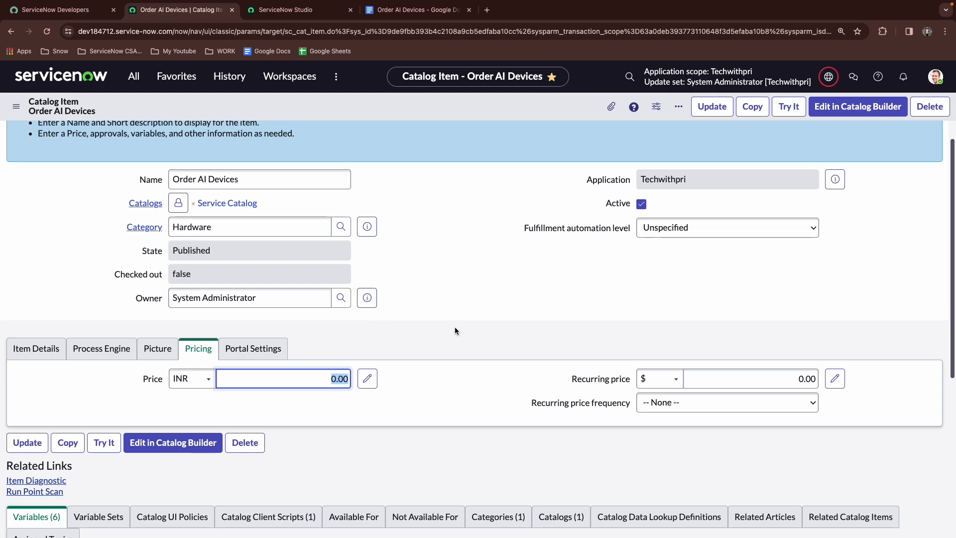
Try the catalog item, choosing ARG Smart Wear as the AI device and a quantity of 2
{"action": "left_click", "coordinate": [793, 107]}
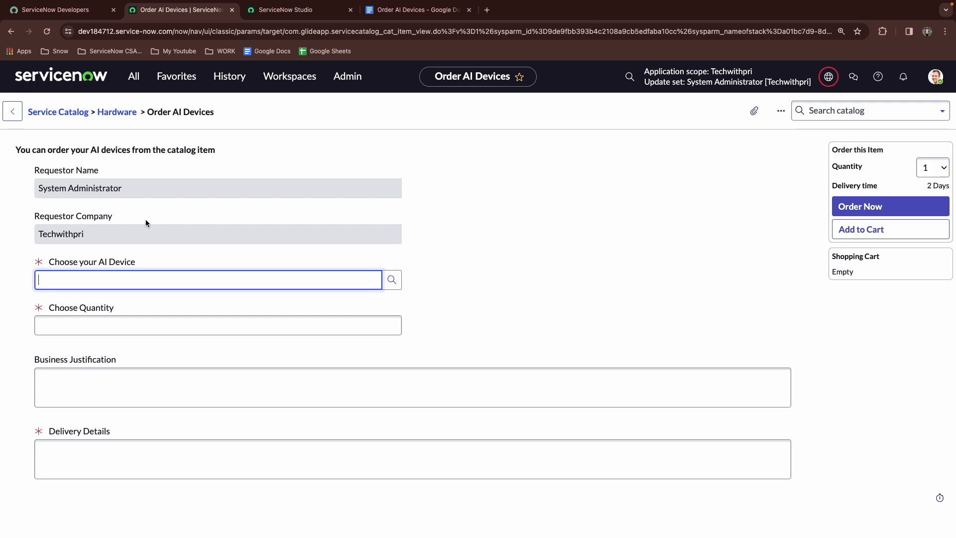
{"action": "left_click", "coordinate": [392, 279]}
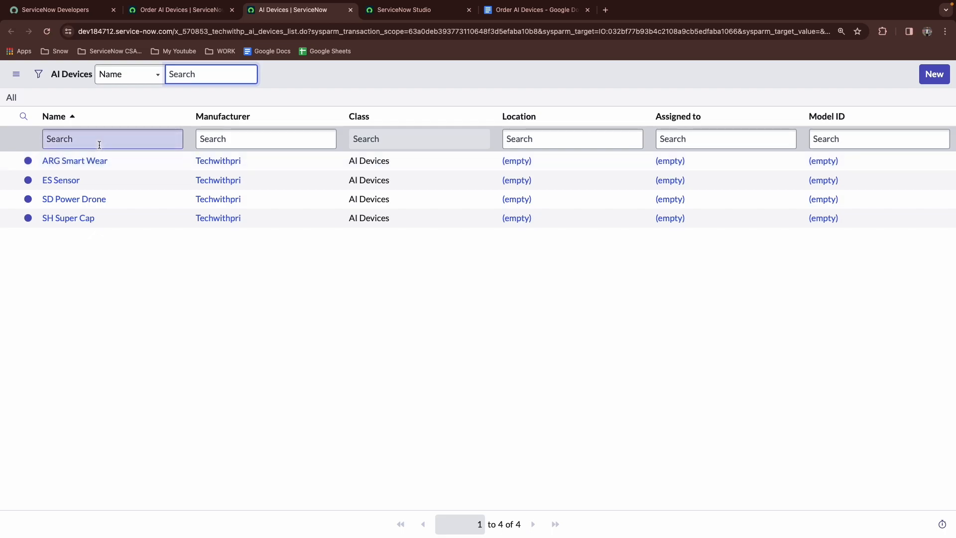
{"action": "left_click", "coordinate": [87, 160]}
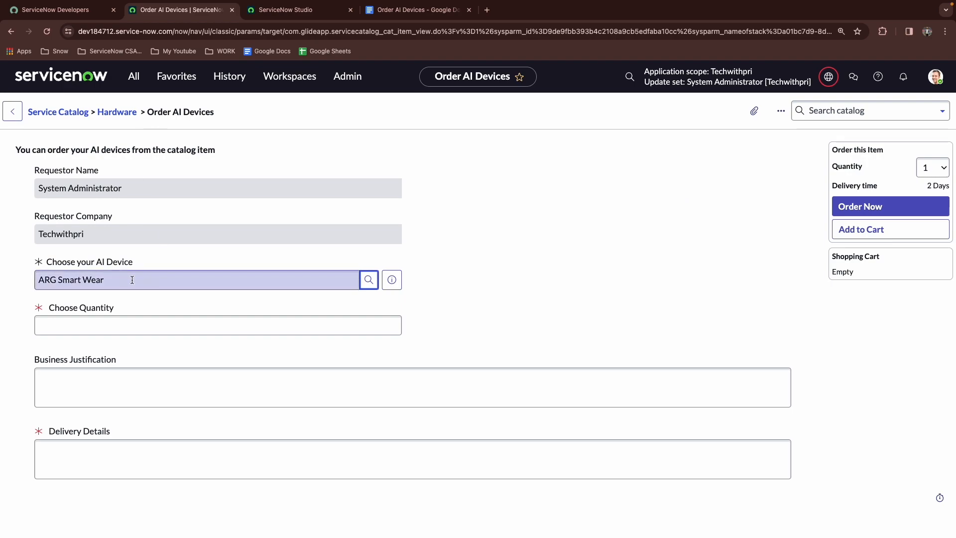
{"action": "left_click", "coordinate": [134, 324]}
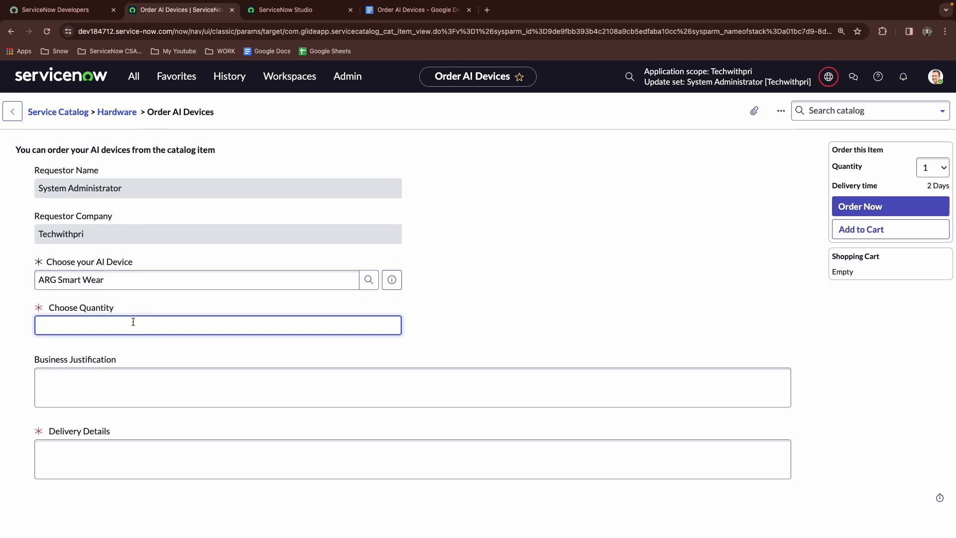
{"action": "type", "text": "2"}
Open the Device Details list from favorites to check the AI devices' prices against the requirements
{"action": "left_click", "coordinate": [192, 77]}
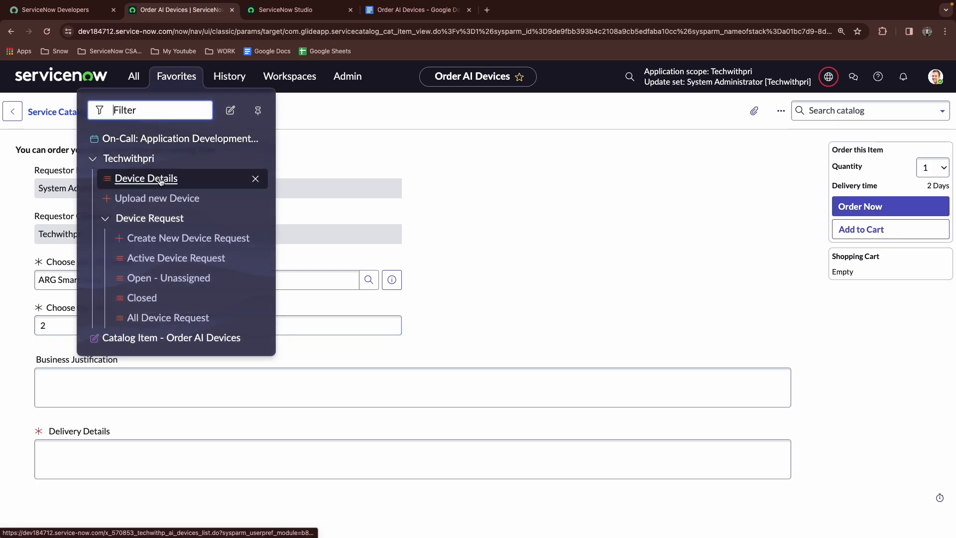
{"action": "left_click", "coordinate": [161, 179]}
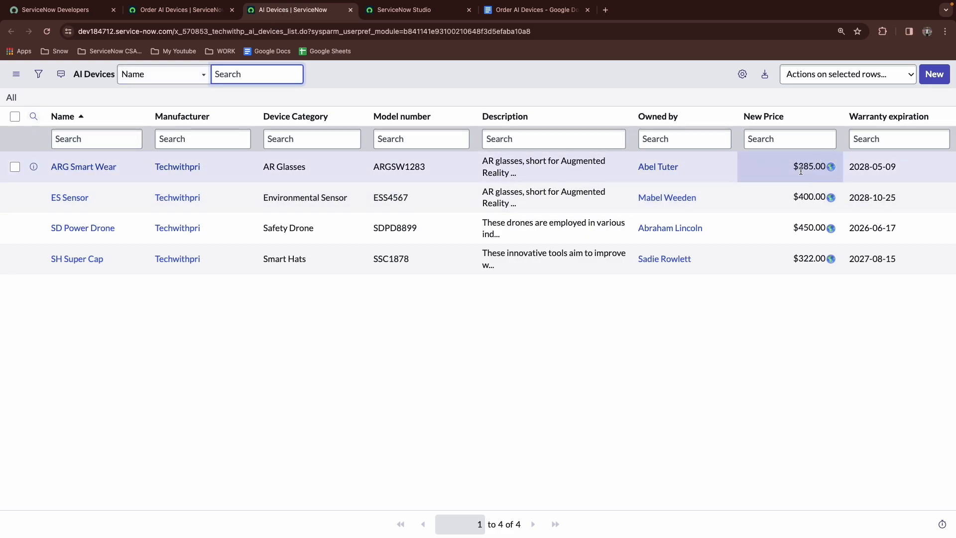
{"action": "left_click", "coordinate": [150, 7]}
{"action": "left_click", "coordinate": [66, 326]}
{"action": "double_click", "coordinate": [66, 325]}
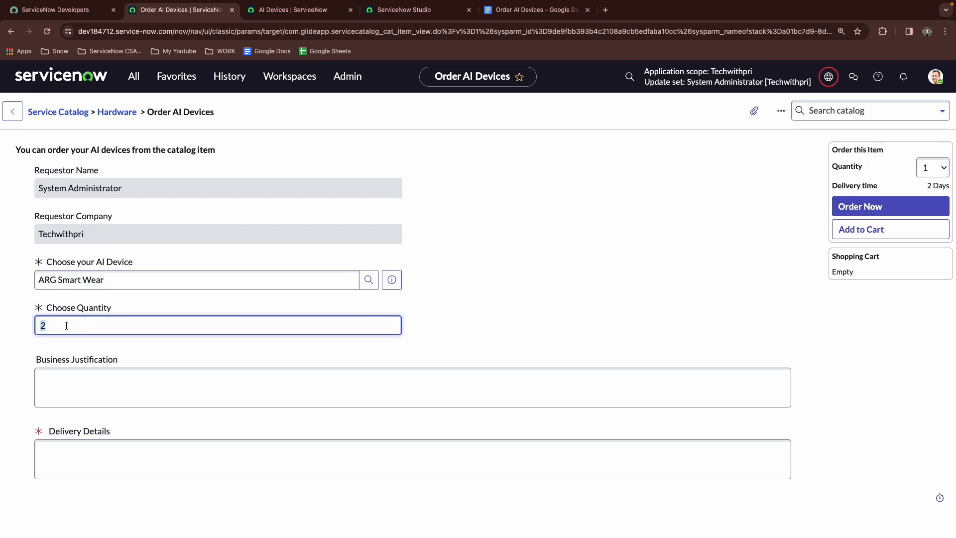
{"action": "left_click", "coordinate": [66, 325]}
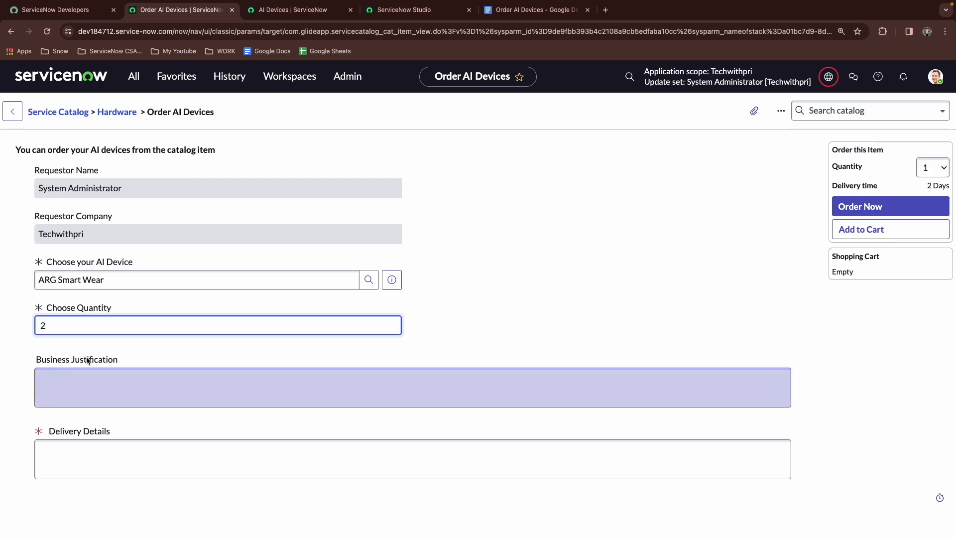
{"action": "left_click", "coordinate": [533, 9]}
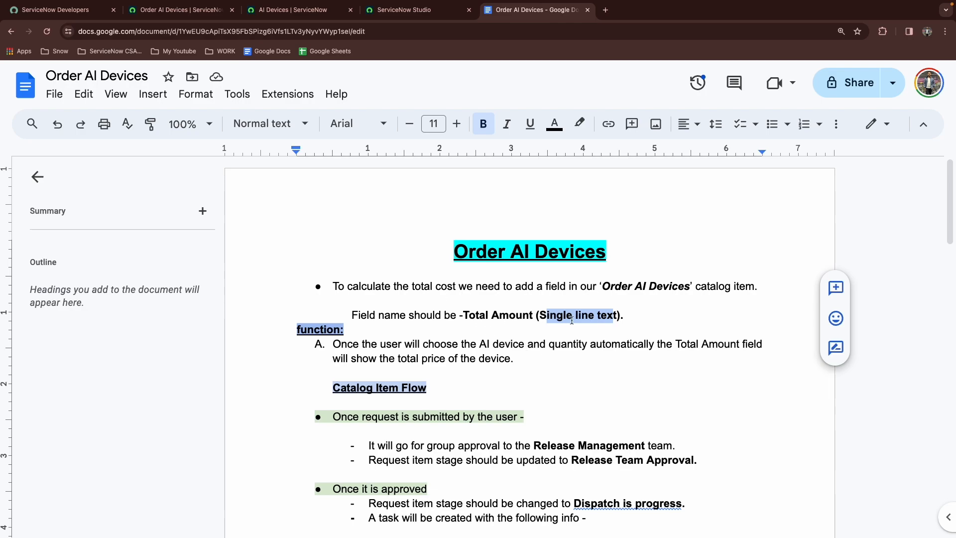
{"action": "left_click", "coordinate": [299, 9]}
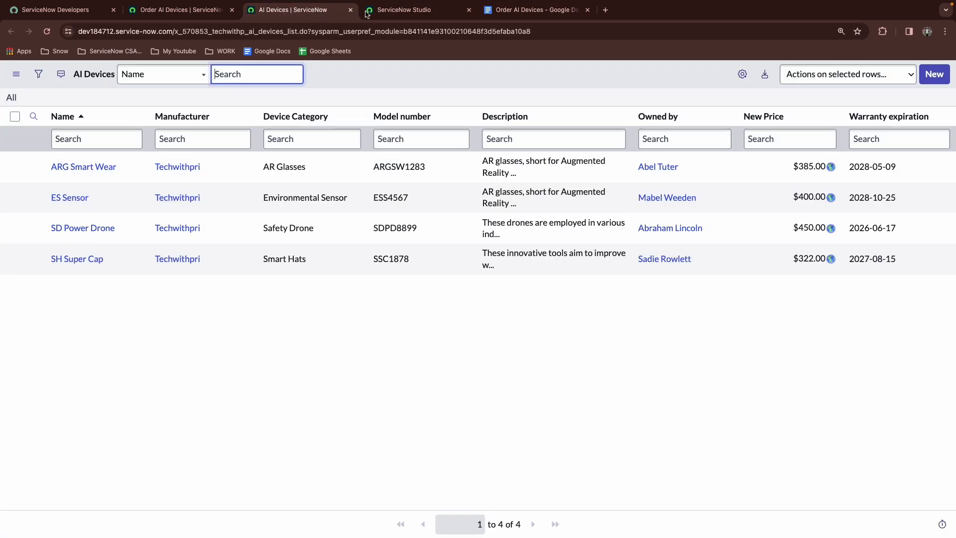
Create a read-only Single Line Text variable with the question Total Amount on the Order AI Devices catalog item
{"action": "left_click", "coordinate": [401, 10]}
{"action": "scroll", "coordinate": [270, 250], "scroll_direction": "down", "scroll_amount": 10}
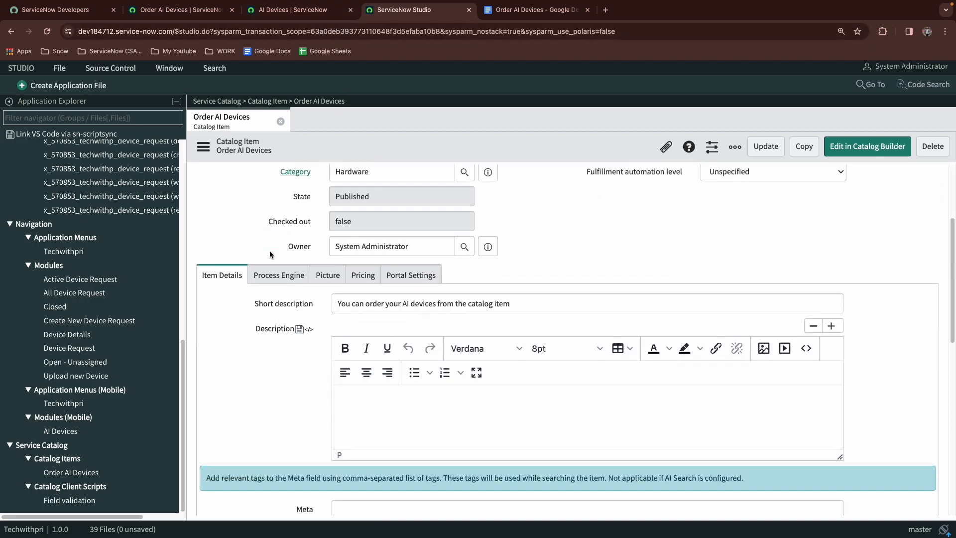
{"action": "scroll", "coordinate": [270, 250], "scroll_direction": "down", "scroll_amount": 3}
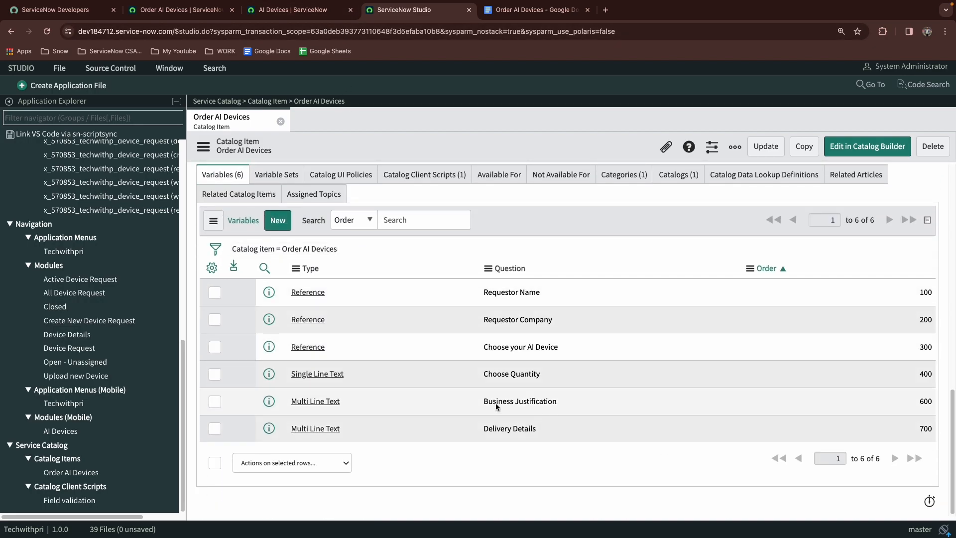
{"action": "left_click", "coordinate": [282, 225]}
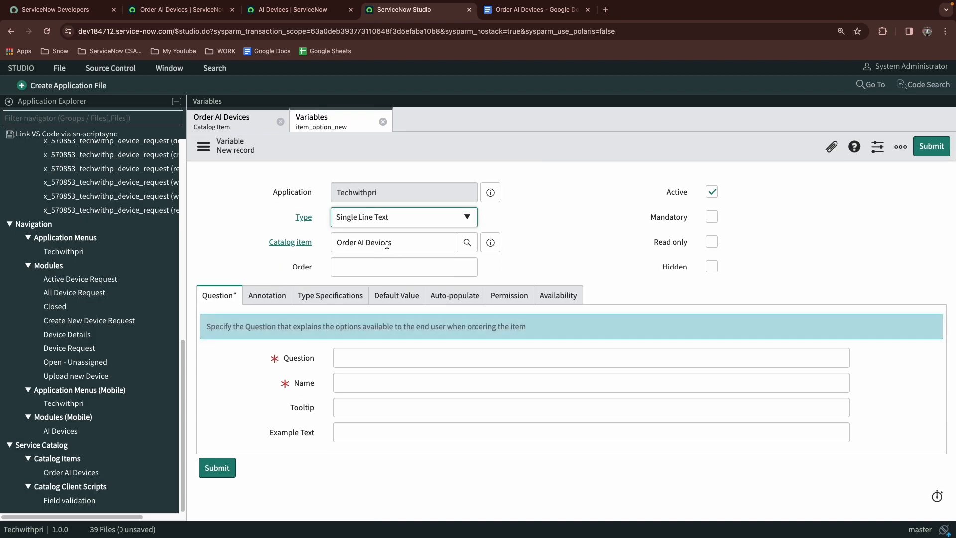
{"action": "left_click", "coordinate": [362, 360]}
{"action": "type", "text": "Total"}
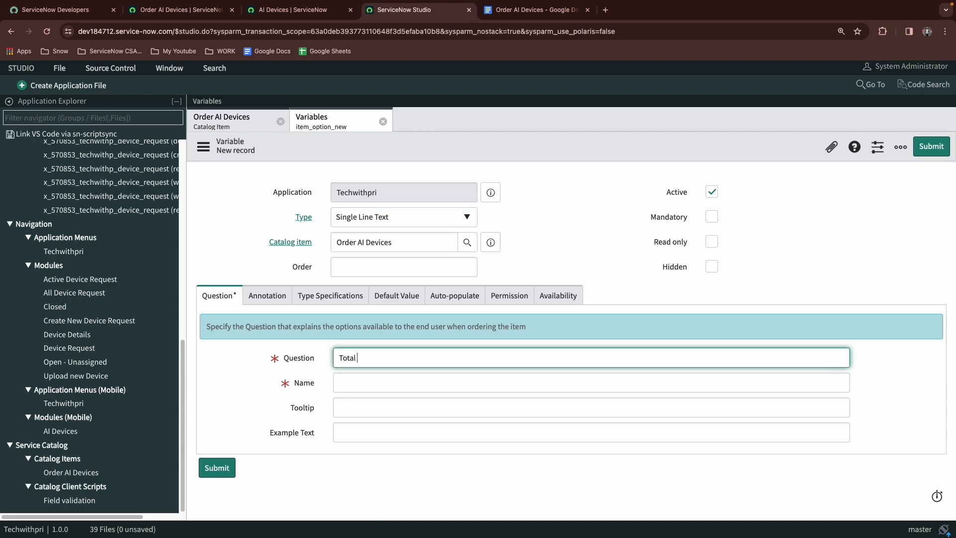
{"action": "type", "text": " Amount"}
{"action": "key", "text": "Tab"}
{"action": "left_click", "coordinate": [712, 242]}
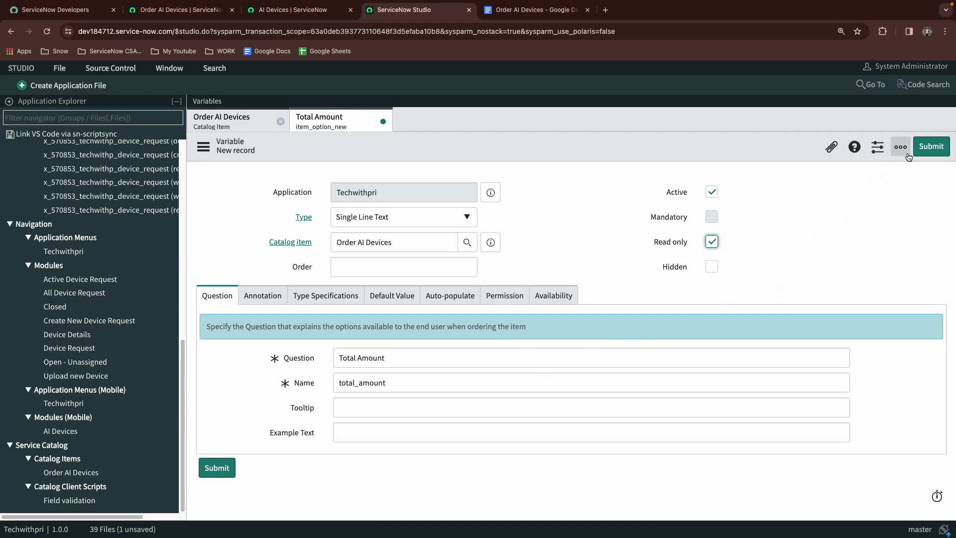
{"action": "left_click", "coordinate": [931, 151]}
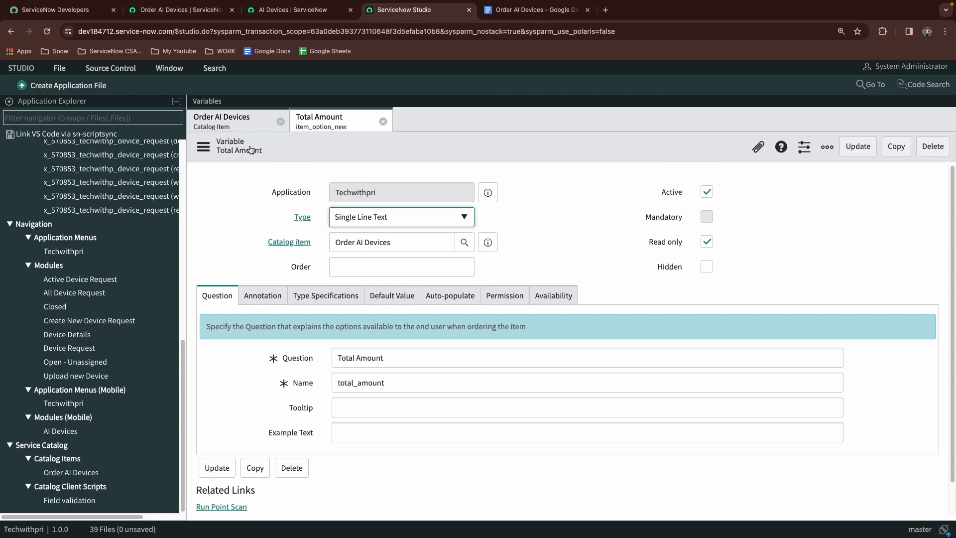
Return to the Order AI Devices catalog item and update it
{"action": "left_click", "coordinate": [256, 123]}
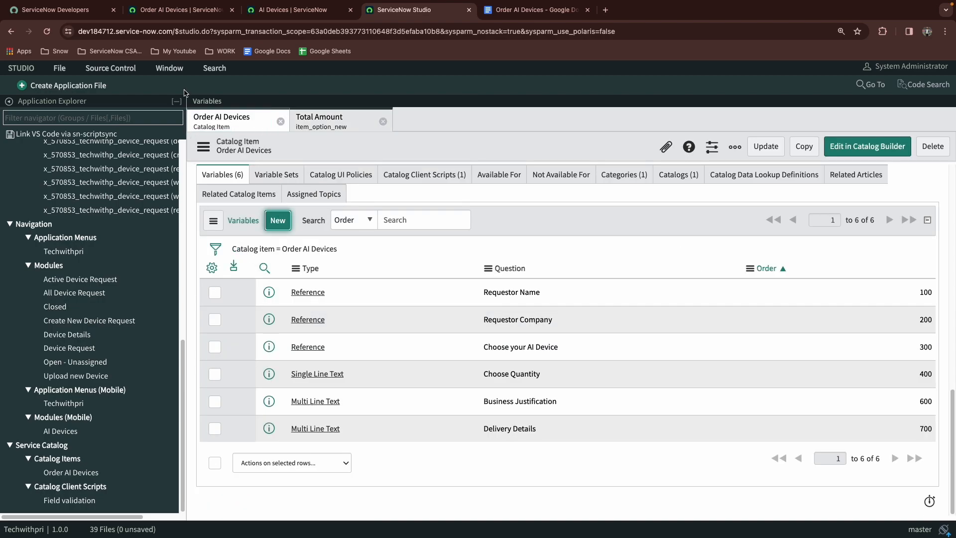
{"action": "left_click", "coordinate": [766, 154]}
{"action": "scroll", "coordinate": [229, 244], "scroll_direction": "down", "scroll_amount": 10}
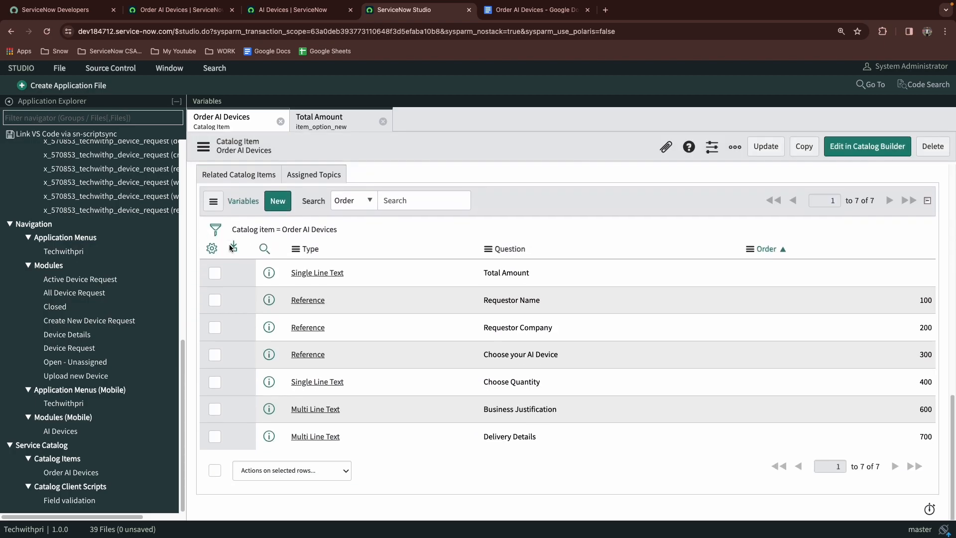
{"action": "scroll", "coordinate": [235, 249], "scroll_direction": "up", "scroll_amount": 1}
{"action": "scroll", "coordinate": [337, 327], "scroll_direction": "up", "scroll_amount": 1}
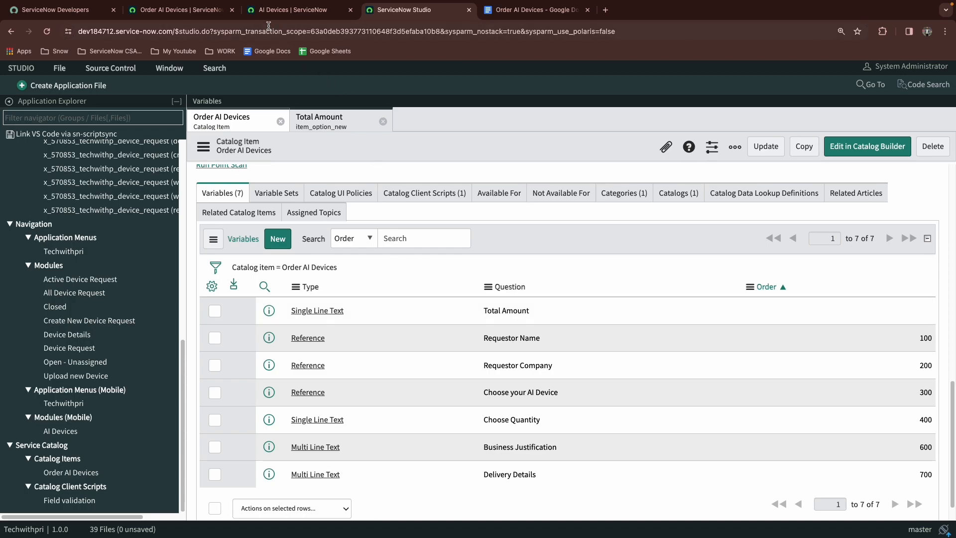
Set the Total Amount variable's order to 500 and update the catalog item
{"action": "left_click", "coordinate": [236, 12]}
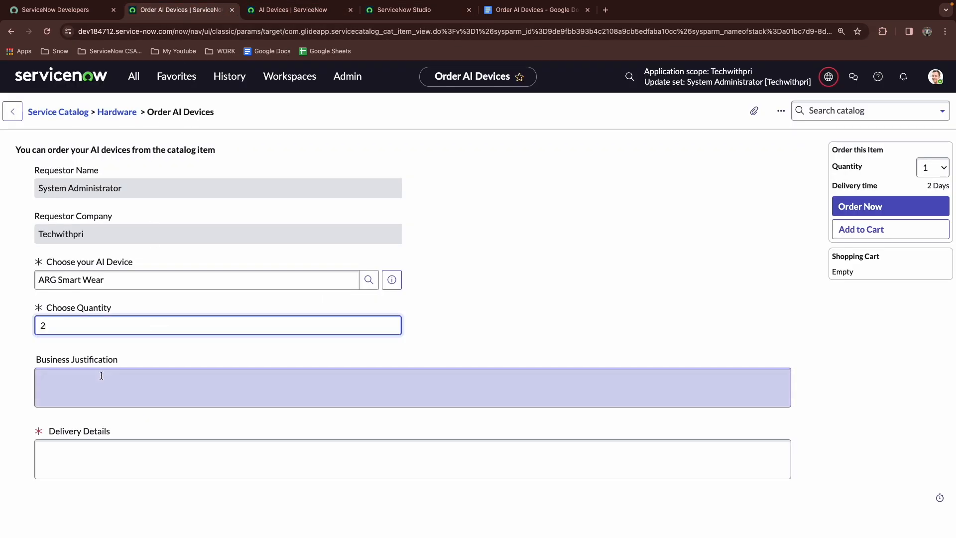
{"action": "left_click", "coordinate": [375, 11]}
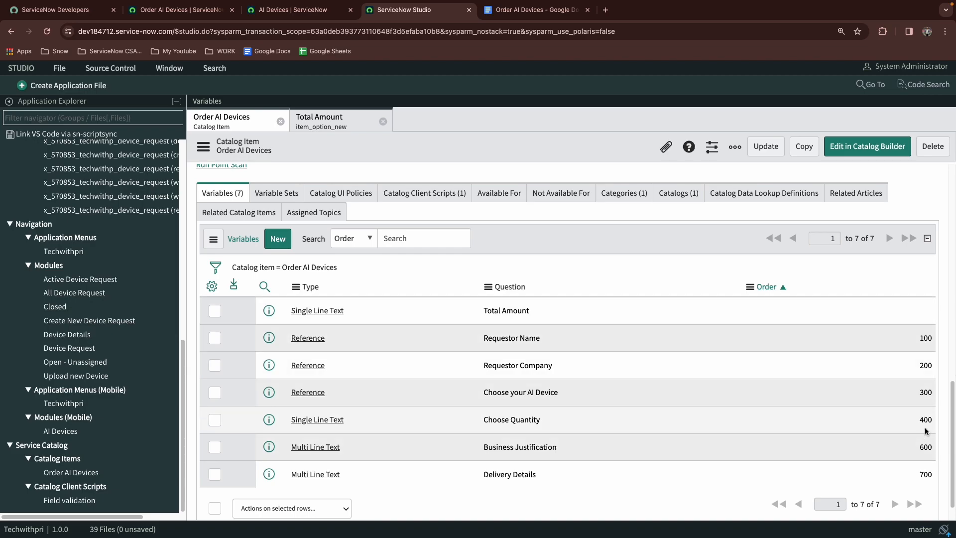
{"action": "double_click", "coordinate": [905, 314]}
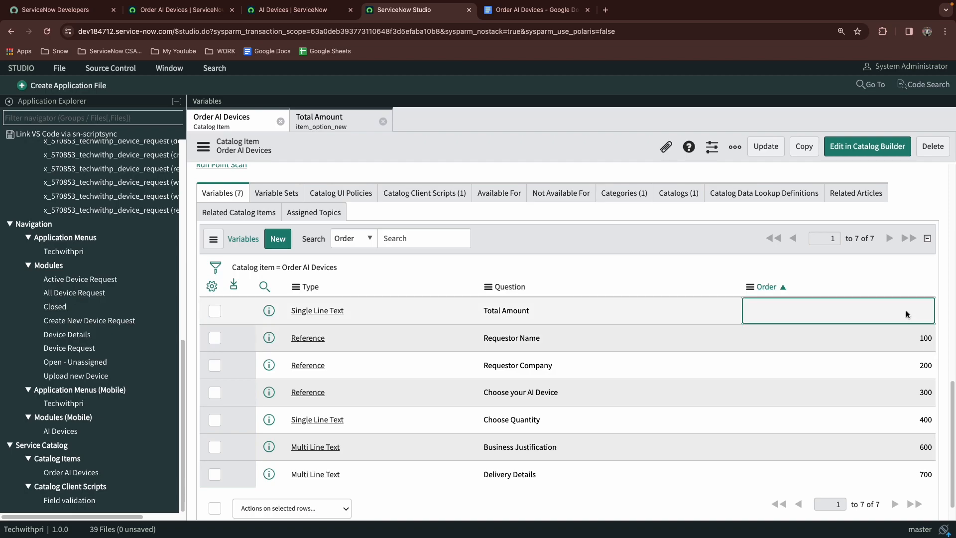
{"action": "double_click", "coordinate": [873, 310]}
{"action": "type", "text": "500"}
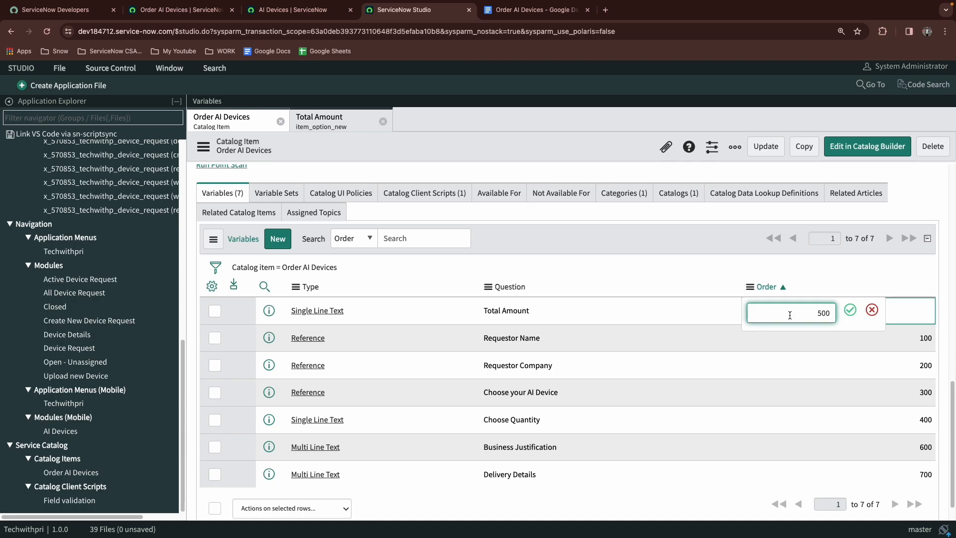
{"action": "left_click", "coordinate": [849, 310]}
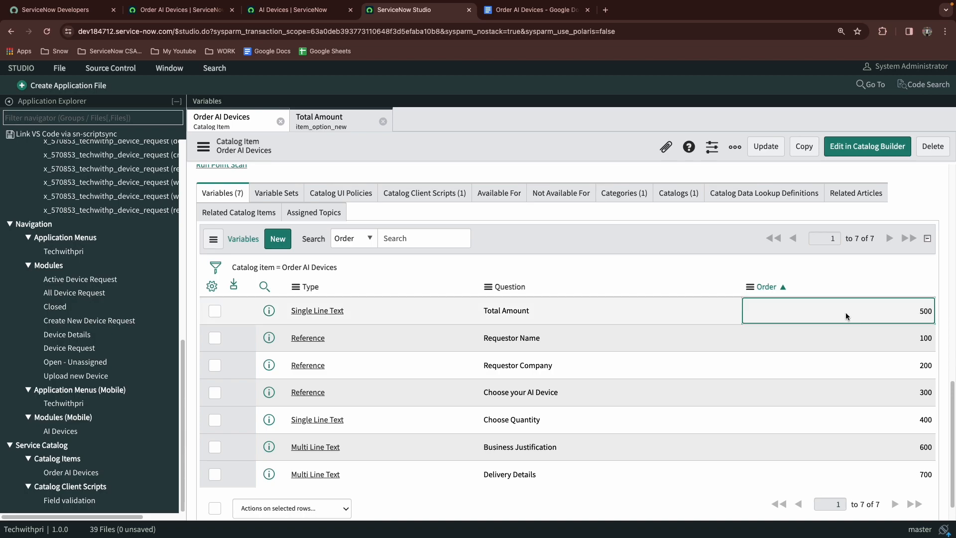
{"action": "left_click", "coordinate": [764, 148]}
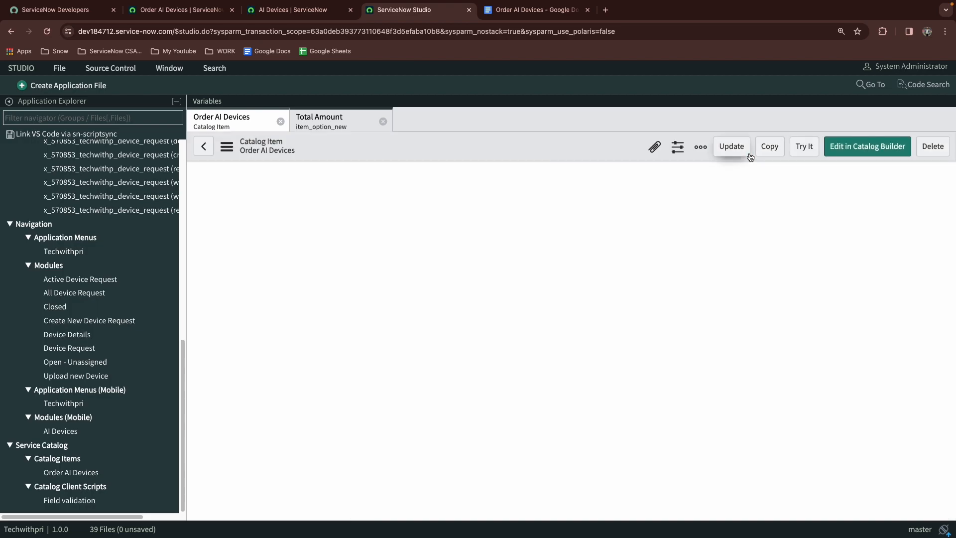
Reload the Order AI Devices order form and check the new Total Amount field
{"action": "left_click", "coordinate": [178, 12]}
{"action": "left_click", "coordinate": [45, 34]}
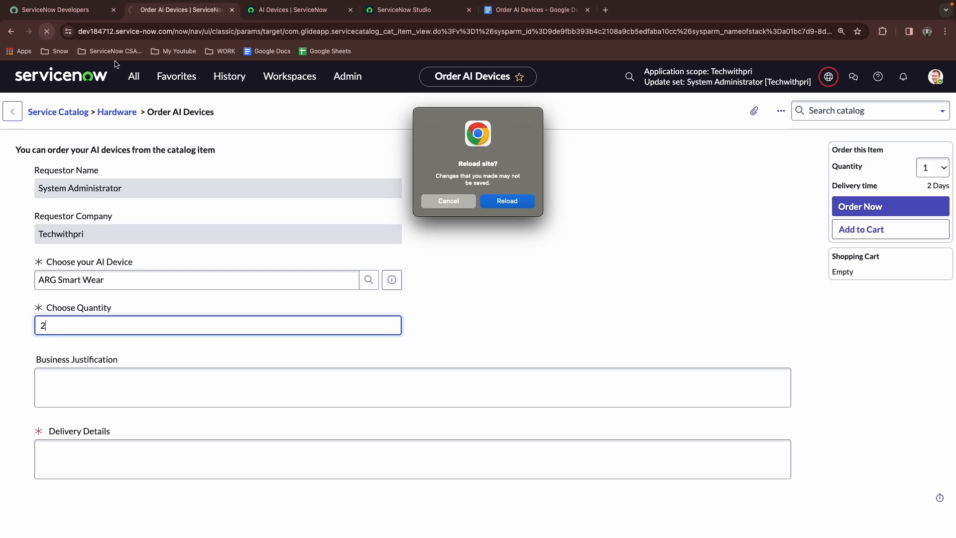
{"action": "left_click", "coordinate": [491, 204]}
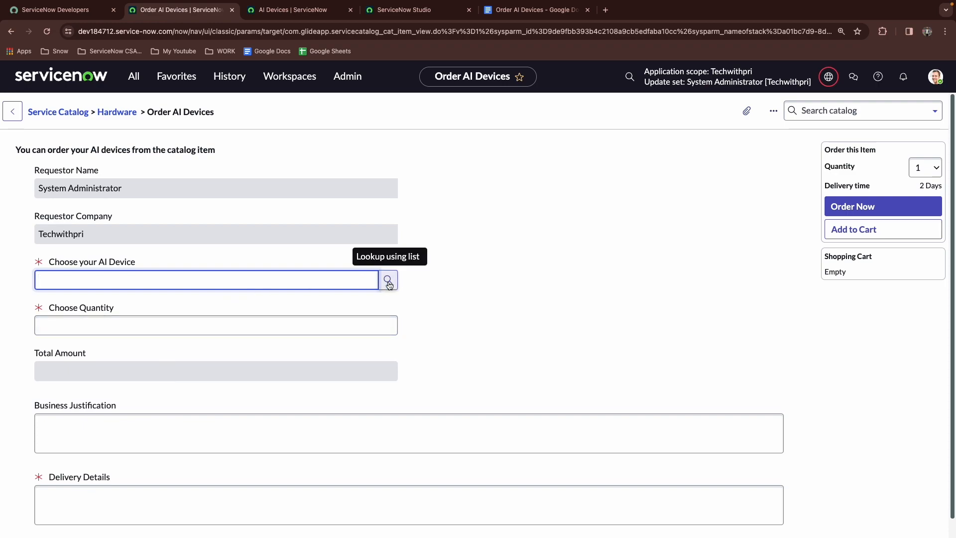
{"action": "left_click", "coordinate": [217, 374]}
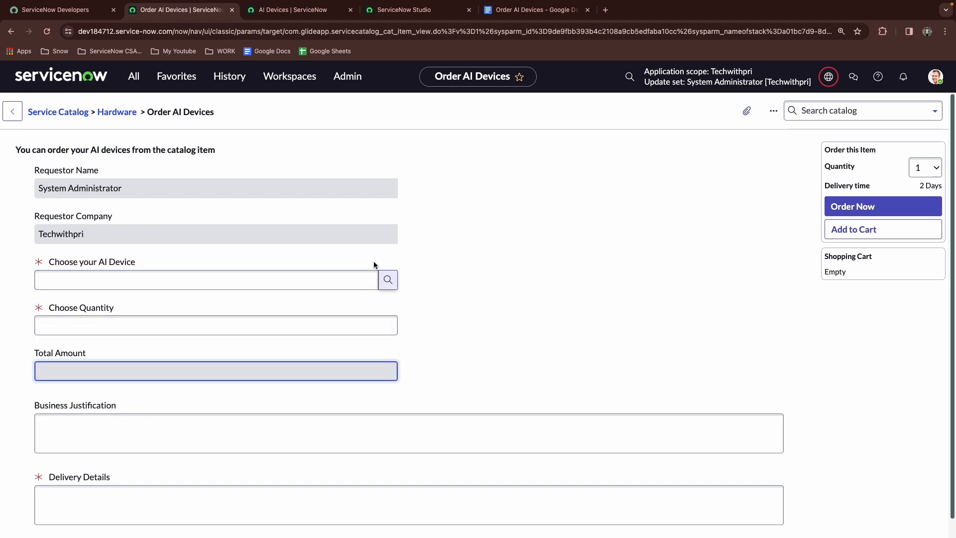
Open the catalog item's Catalog Client Scripts related list in Studio
{"action": "left_click", "coordinate": [393, 11]}
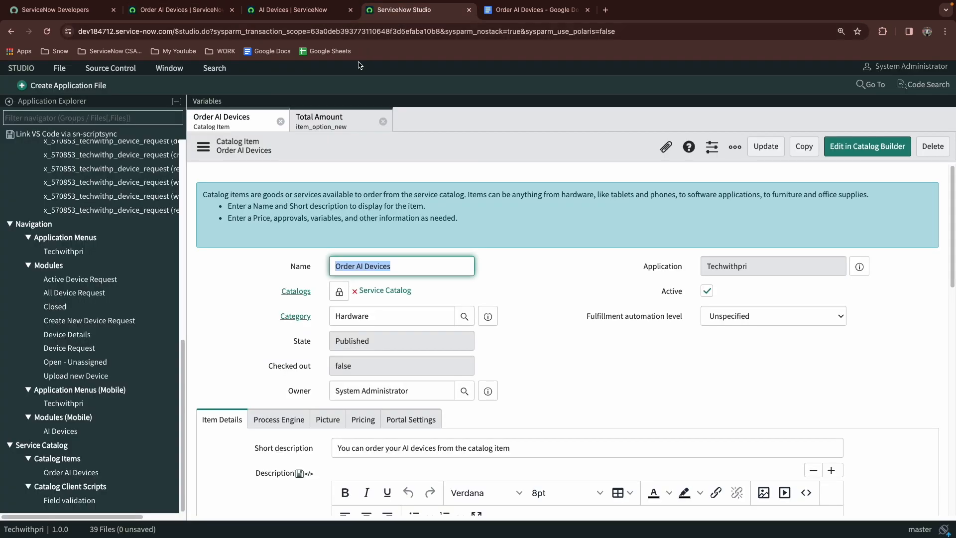
{"action": "scroll", "coordinate": [250, 273], "scroll_direction": "down", "scroll_amount": 5}
{"action": "scroll", "coordinate": [236, 256], "scroll_direction": "down", "scroll_amount": 3}
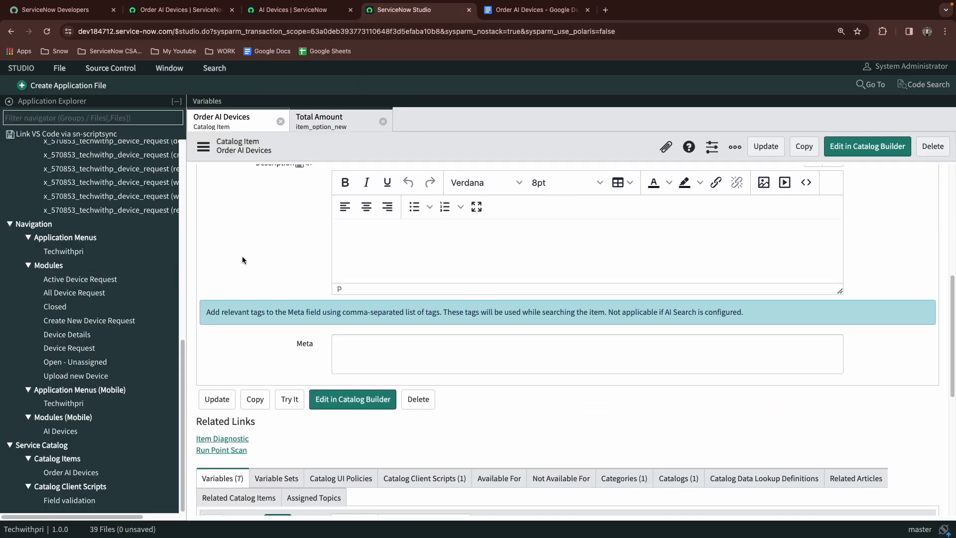
{"action": "left_click", "coordinate": [414, 392]}
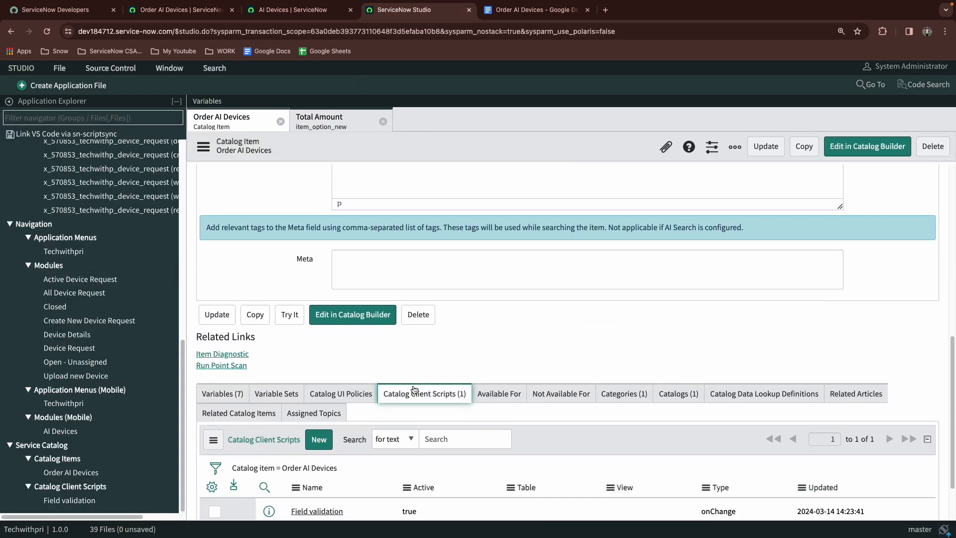
Choose ES Sensor as the AI device on the Order AI Devices order form
{"action": "left_click", "coordinate": [182, 10]}
{"action": "left_click_drag", "start_coordinate": [182, 10], "coordinate": [299, 10]}
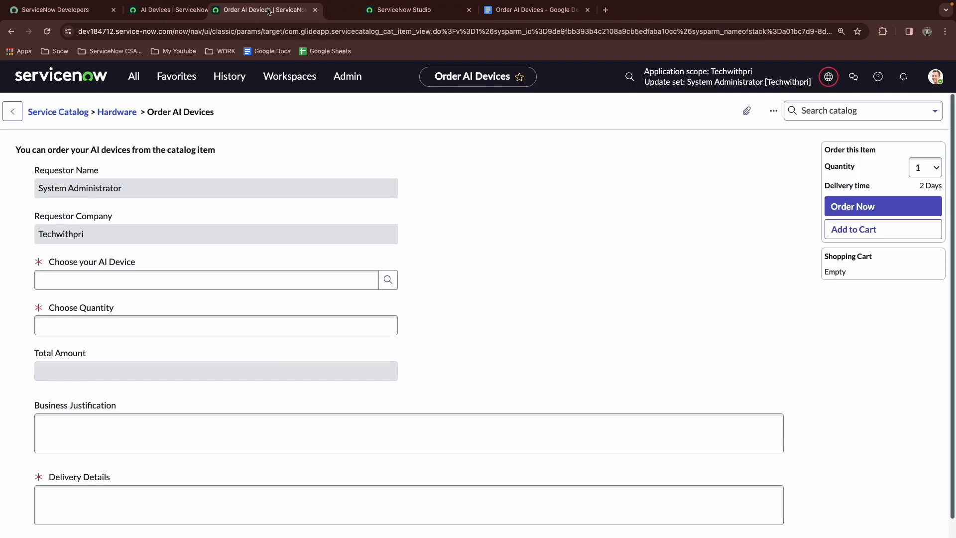
{"action": "left_click", "coordinate": [165, 324]}
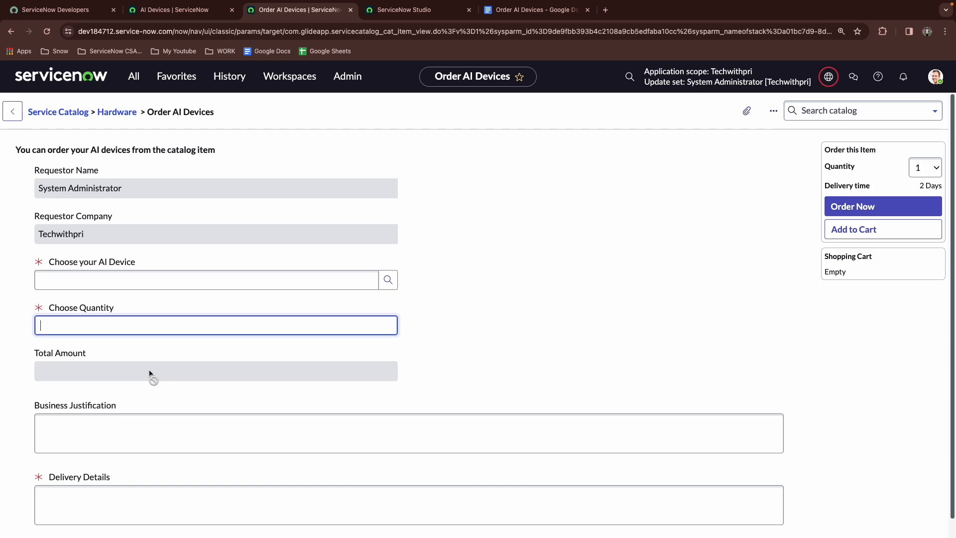
{"action": "left_click", "coordinate": [152, 282]}
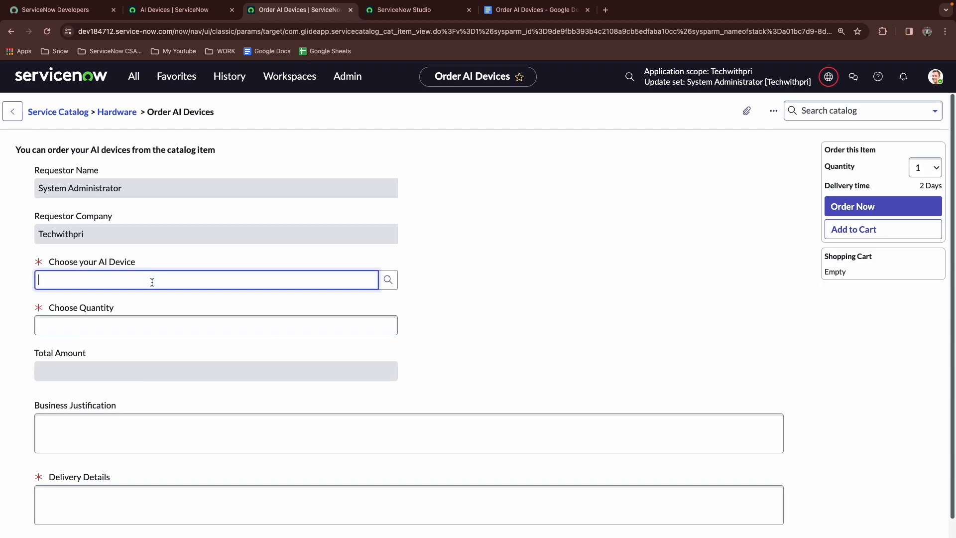
{"action": "left_click", "coordinate": [387, 280]}
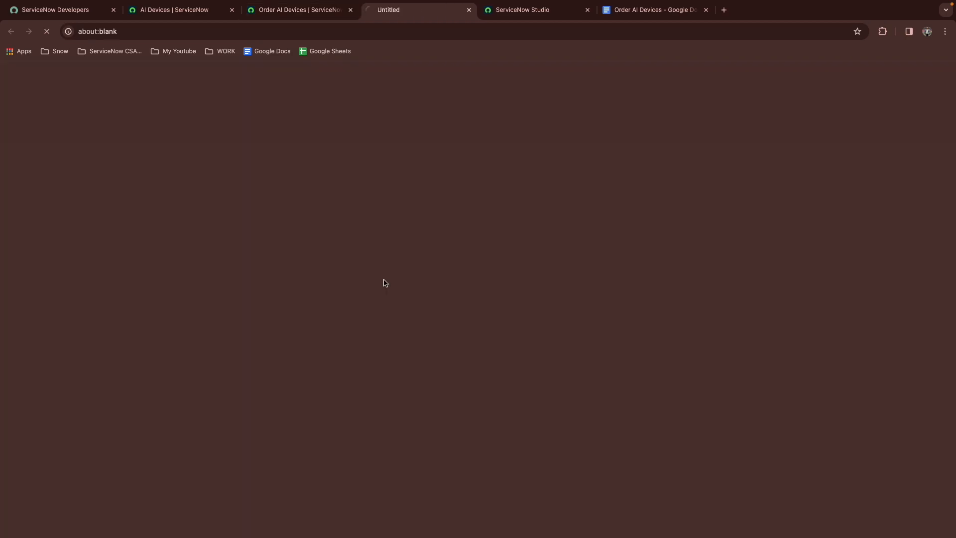
{"action": "left_click", "coordinate": [64, 188]}
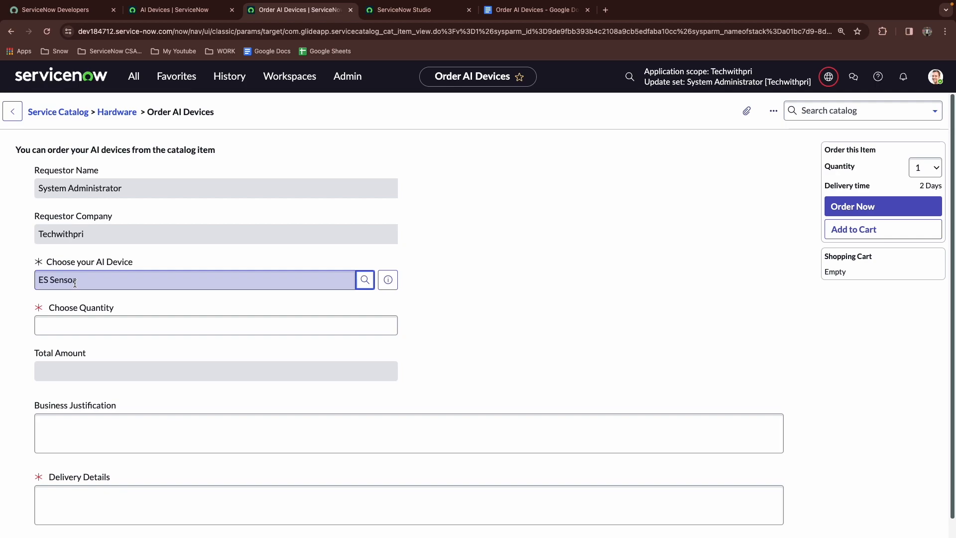
{"action": "left_click", "coordinate": [79, 326]}
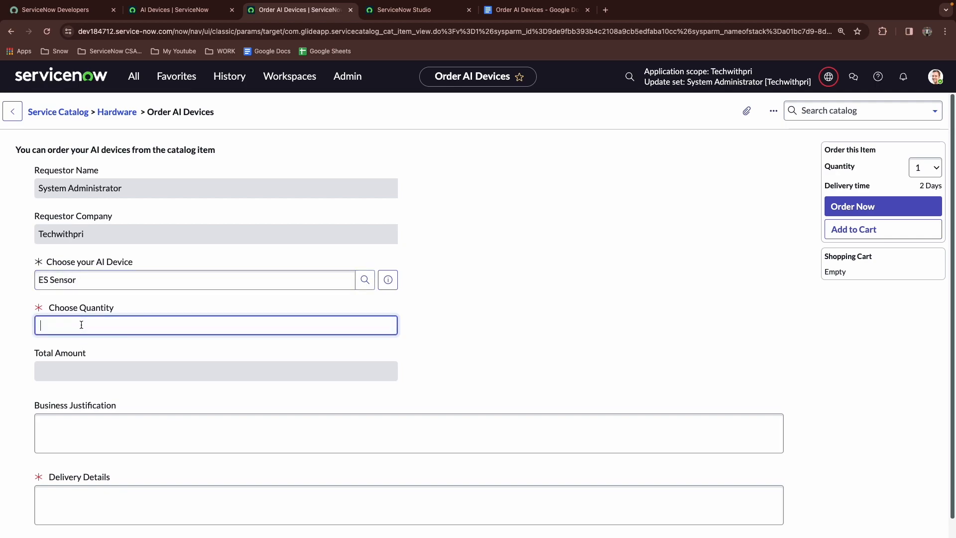
{"action": "left_click", "coordinate": [64, 369]}
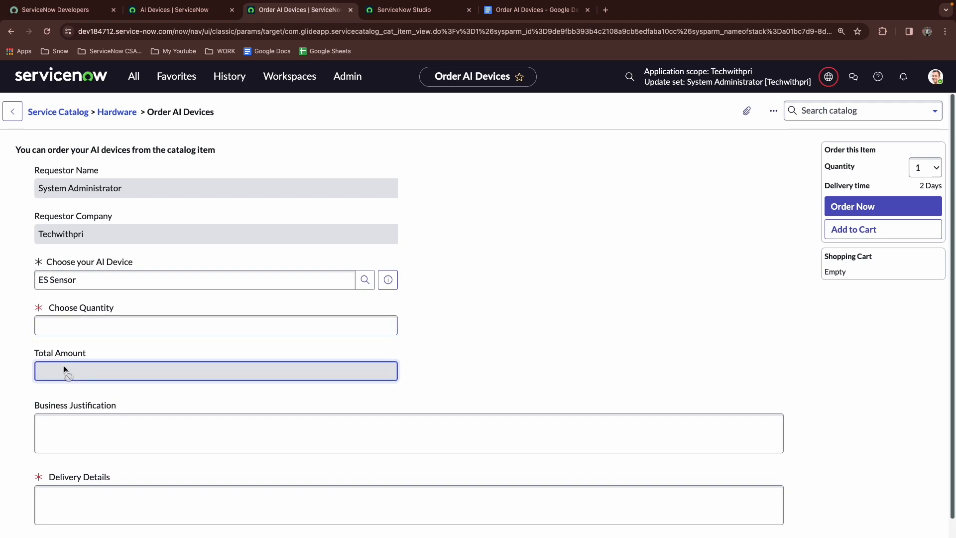
Create a new catalog client script named Amount calculation with type onChange
{"action": "left_click", "coordinate": [436, 11]}
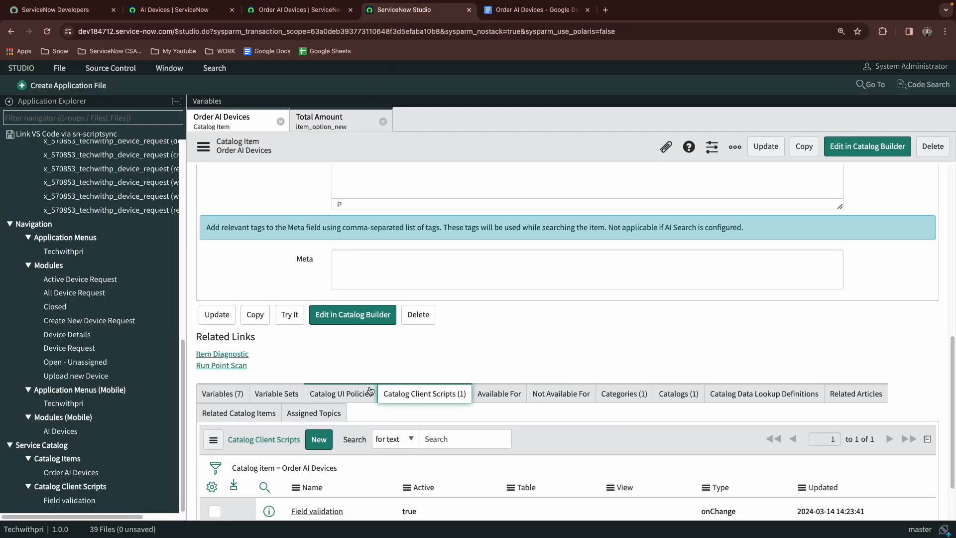
{"action": "scroll", "coordinate": [392, 358], "scroll_direction": "down", "scroll_amount": 3}
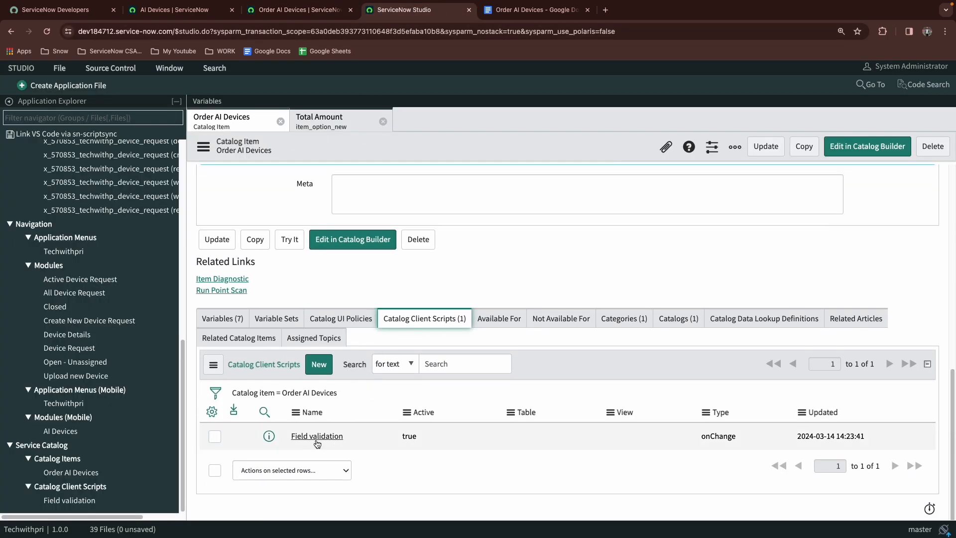
{"action": "left_click", "coordinate": [335, 440]}
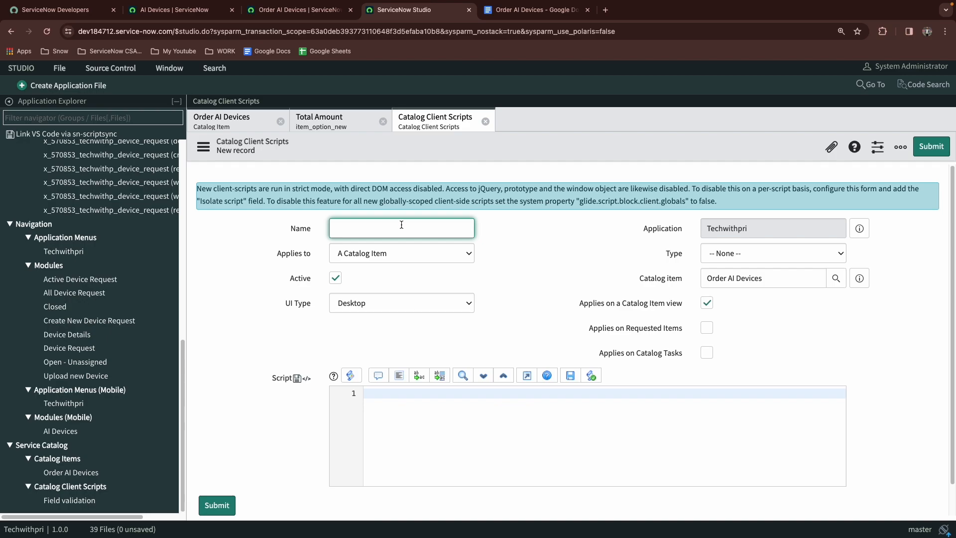
{"action": "type", "text": "Amount calculation"}
{"action": "key", "text": "Tab"}
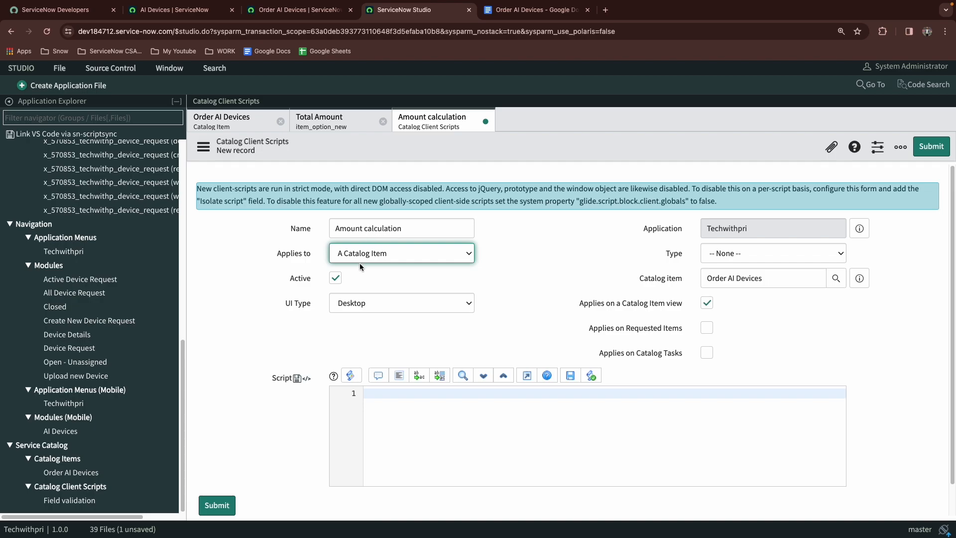
{"action": "left_click", "coordinate": [762, 249]}
{"action": "left_click", "coordinate": [715, 267]}
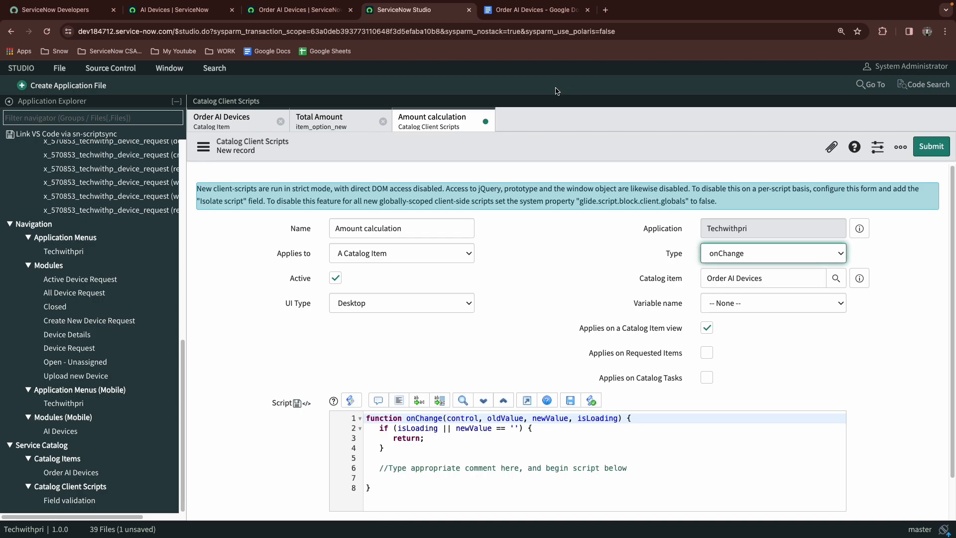
Set Choose Quantity to 2 on the order form
{"action": "left_click", "coordinate": [299, 10]}
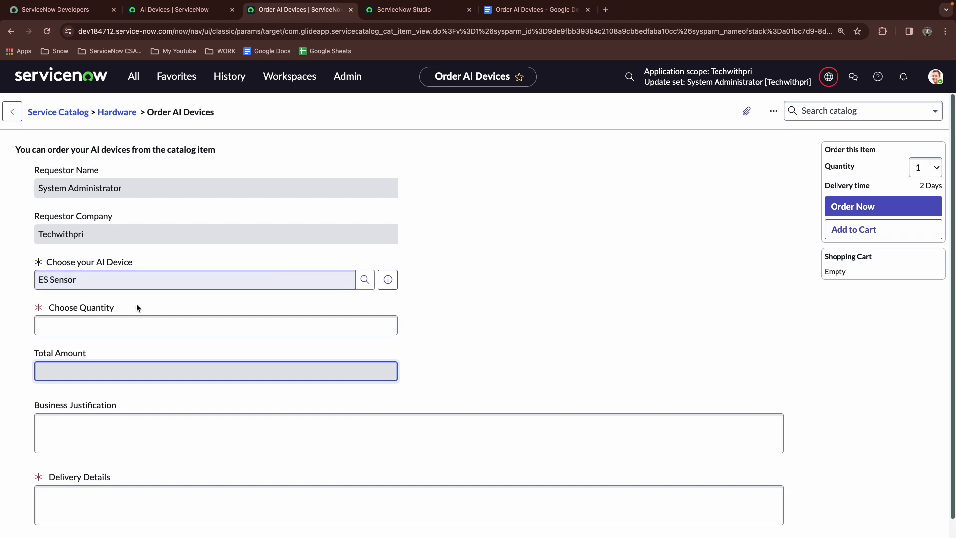
{"action": "left_click", "coordinate": [139, 324]}
{"action": "type", "text": "1"}
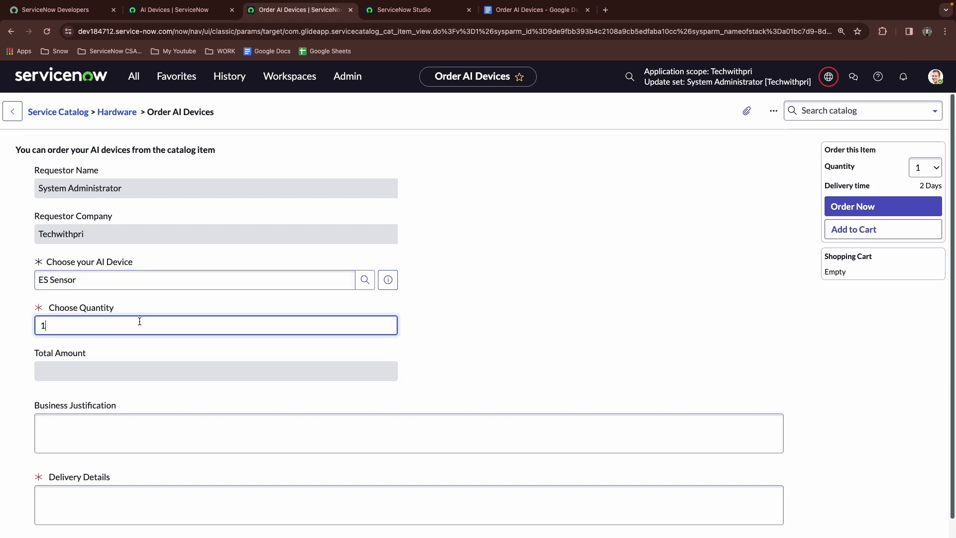
{"action": "key", "text": "Tab"}
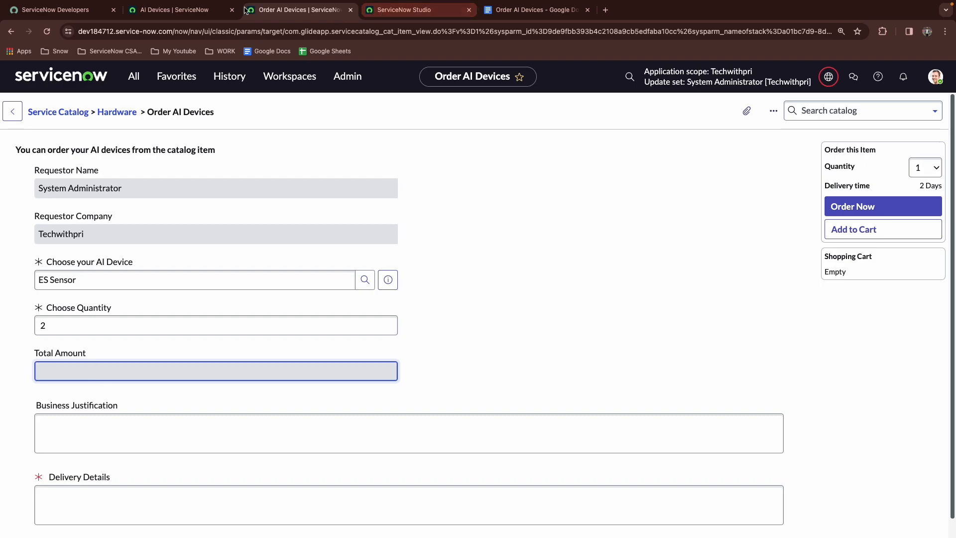
Start the script body with a g_form.getReference() call containing an empty string argument
{"action": "left_click", "coordinate": [412, 10]}
{"action": "scroll", "coordinate": [240, 285], "scroll_direction": "down", "scroll_amount": 1}
{"action": "scroll", "coordinate": [301, 317], "scroll_direction": "down", "scroll_amount": 1}
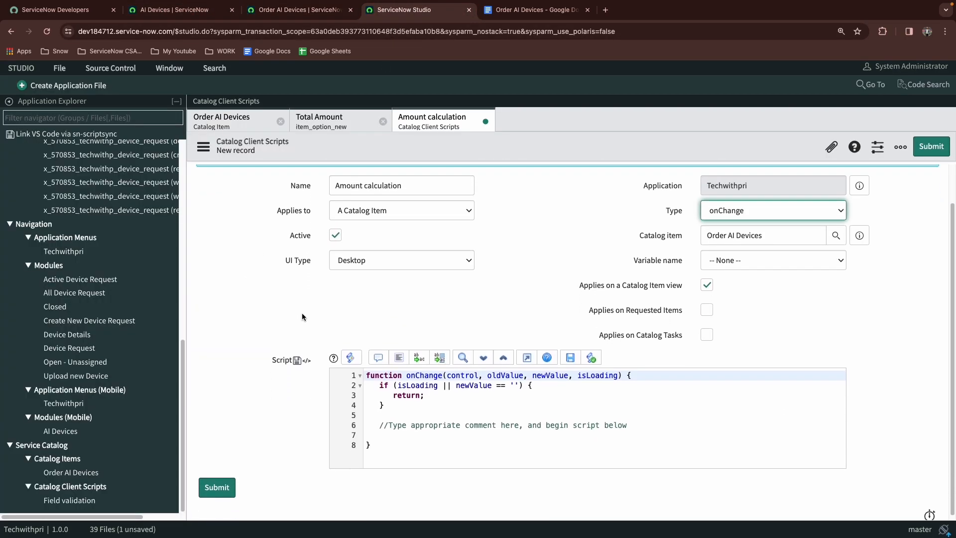
{"action": "key", "text": "ctrl+shift+Tab"}
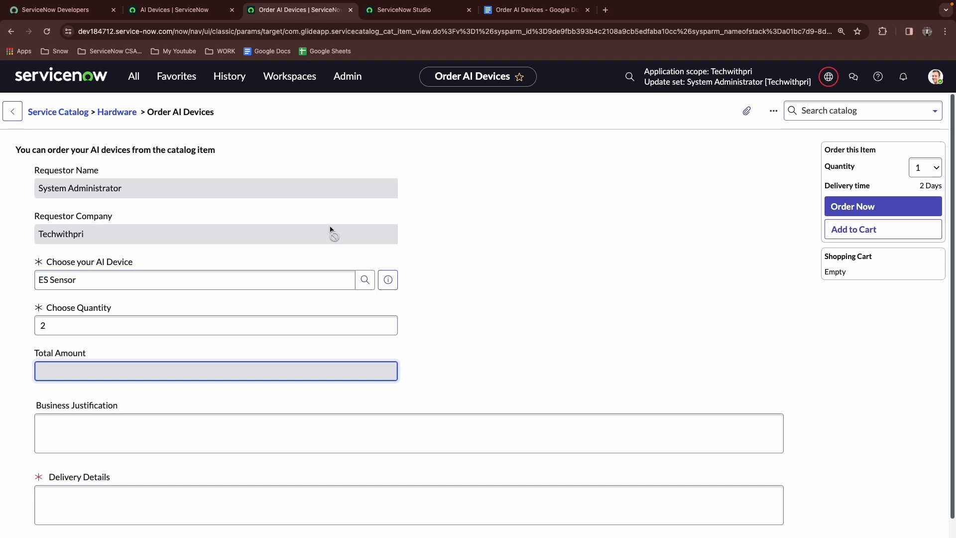
{"action": "left_click", "coordinate": [404, 9]}
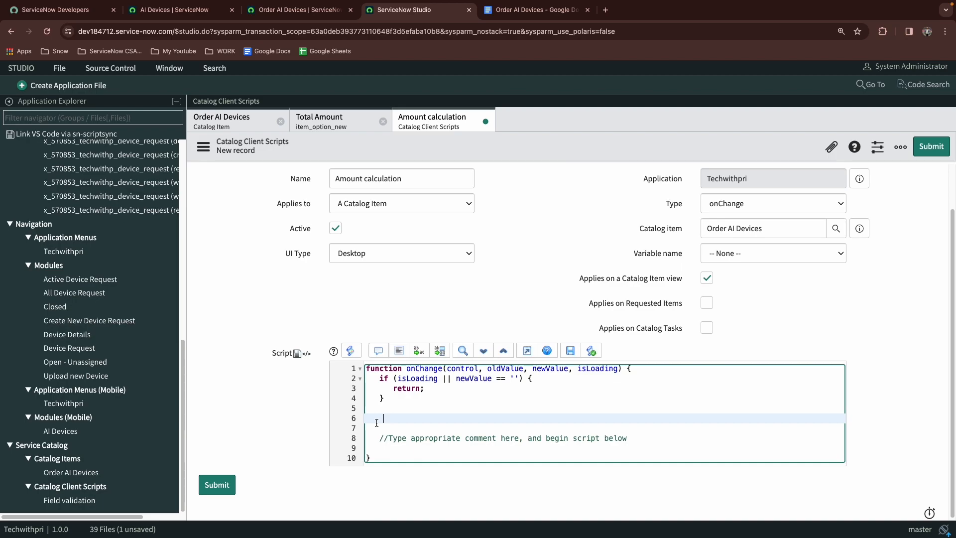
{"action": "type", "text": "g_form.getre"}
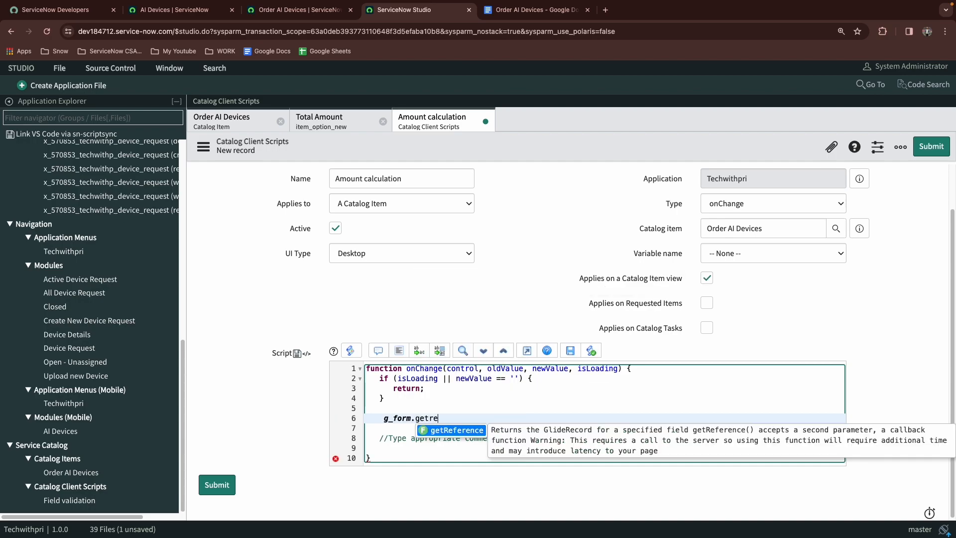
{"action": "key", "text": "Return"}
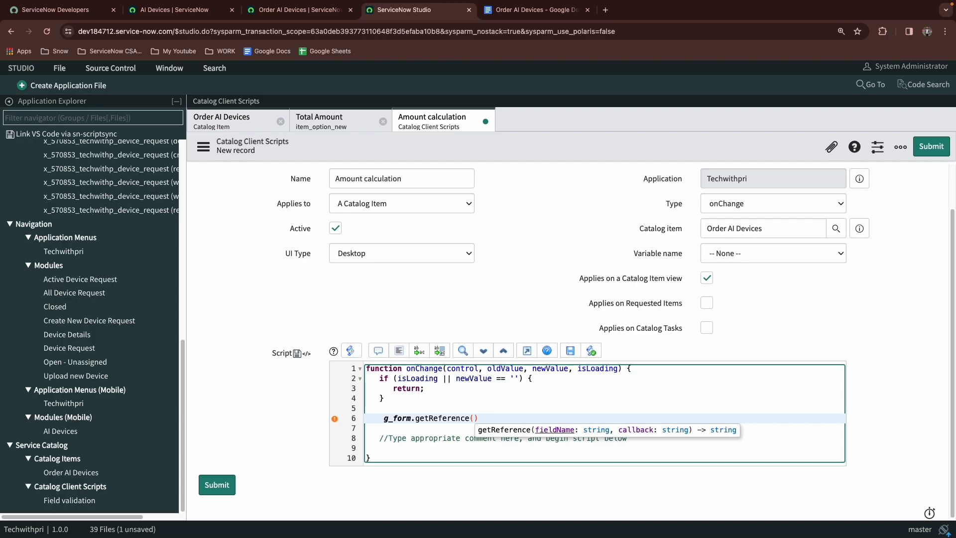
{"action": "type", "text": "''"}
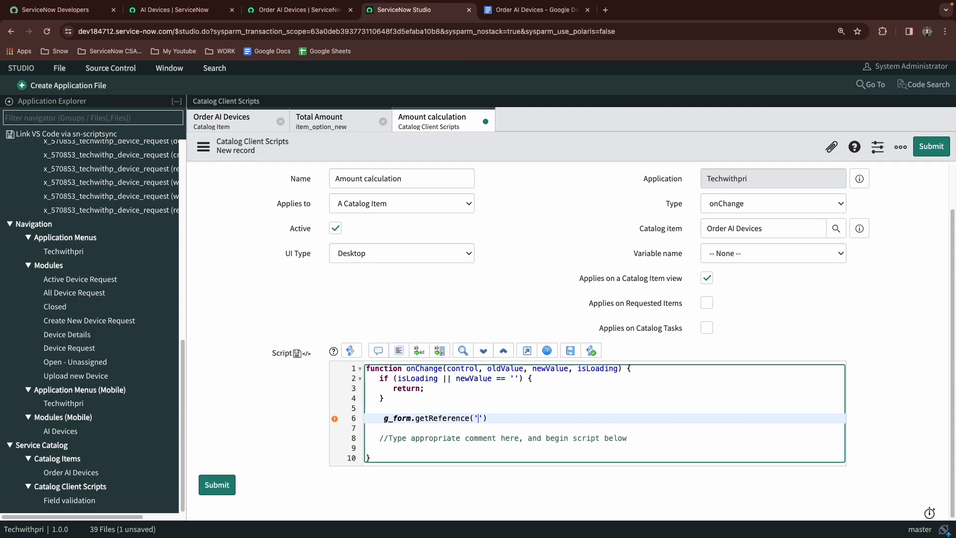
Pass 'choose_your_ai_device' and callBack as the getReference arguments and end the statement with a semicolon
{"action": "left_click", "coordinate": [295, 10]}
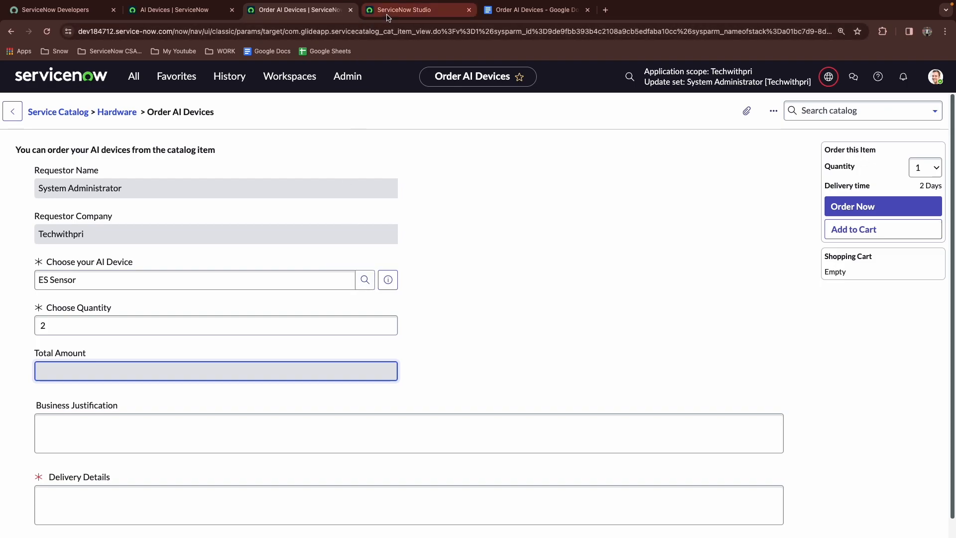
{"action": "left_click", "coordinate": [404, 10]}
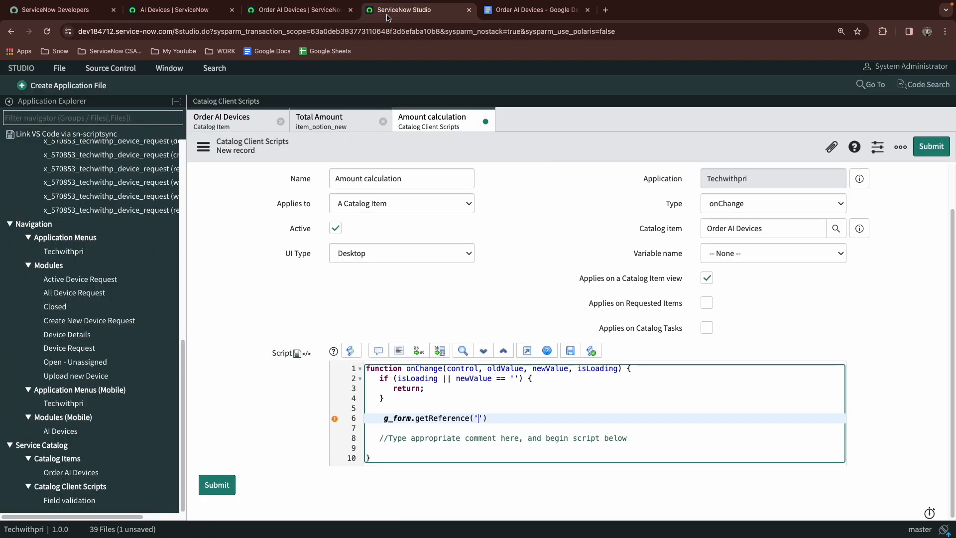
{"action": "left_click", "coordinate": [761, 253]}
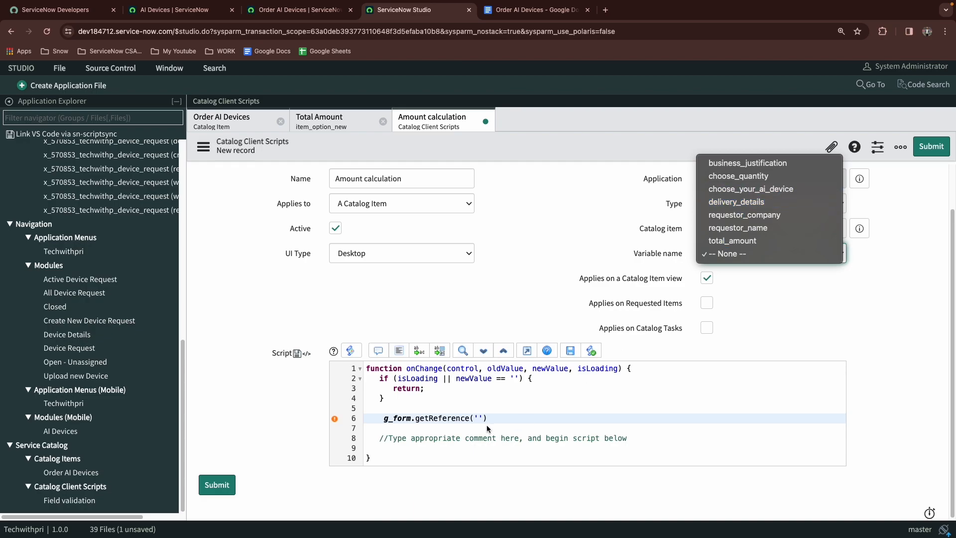
{"action": "left_click", "coordinate": [474, 418]}
{"action": "left_click", "coordinate": [474, 418]}
{"action": "type", "text": "choo"}
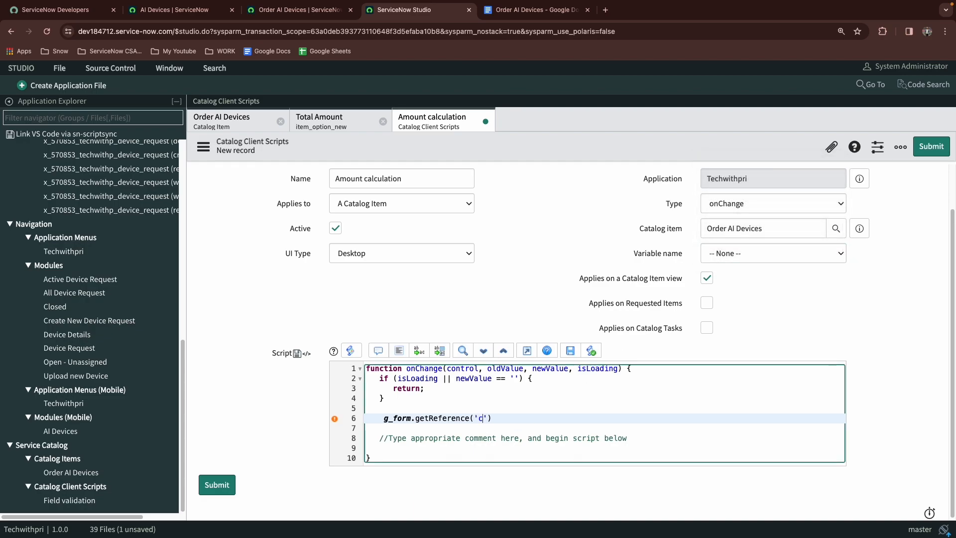
{"action": "type", "text": "se_your_ai_device',"}
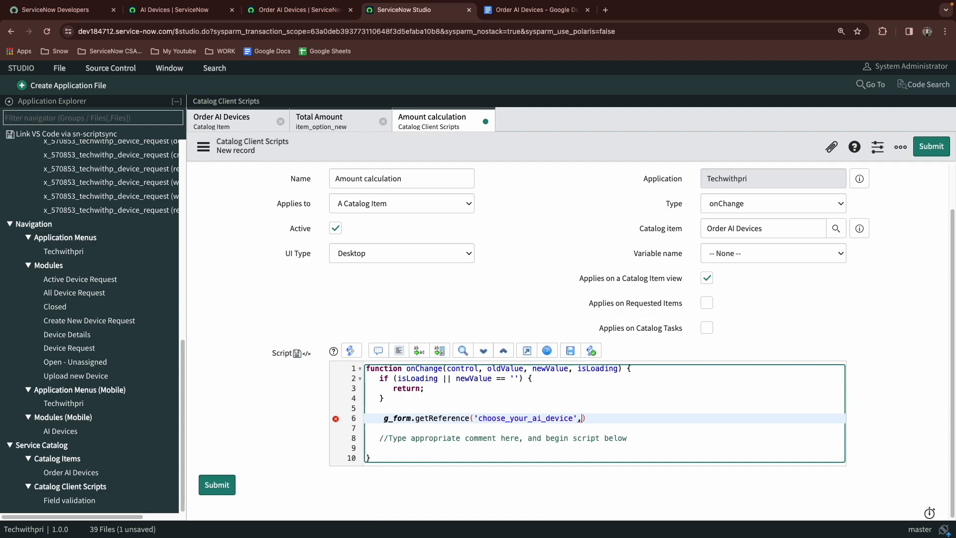
{"action": "type", "text": "callBack);"}
{"action": "key", "text": "Return"}
{"action": "key", "text": "Return"}
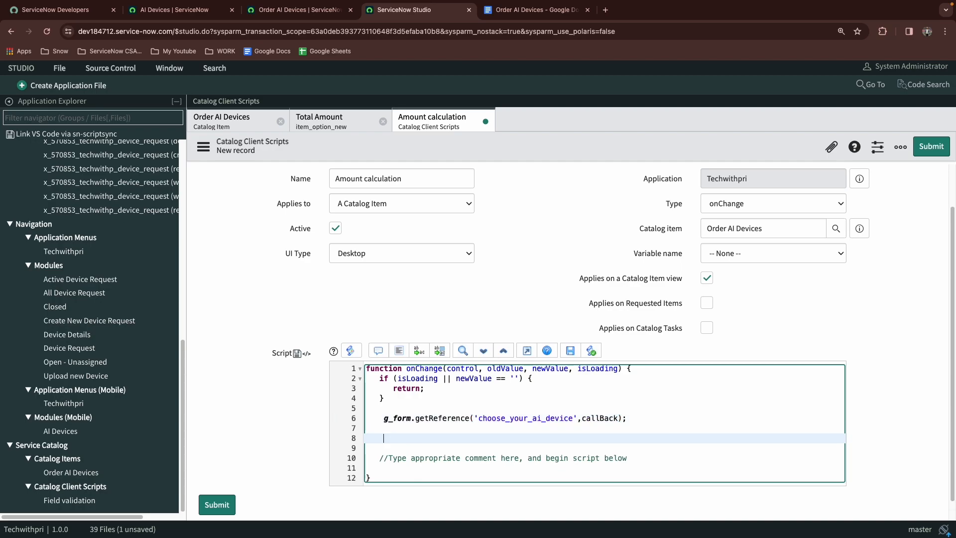
Declare a function callBack(check) with an opening brace below the getReference call
{"action": "type", "text": "function callback("}
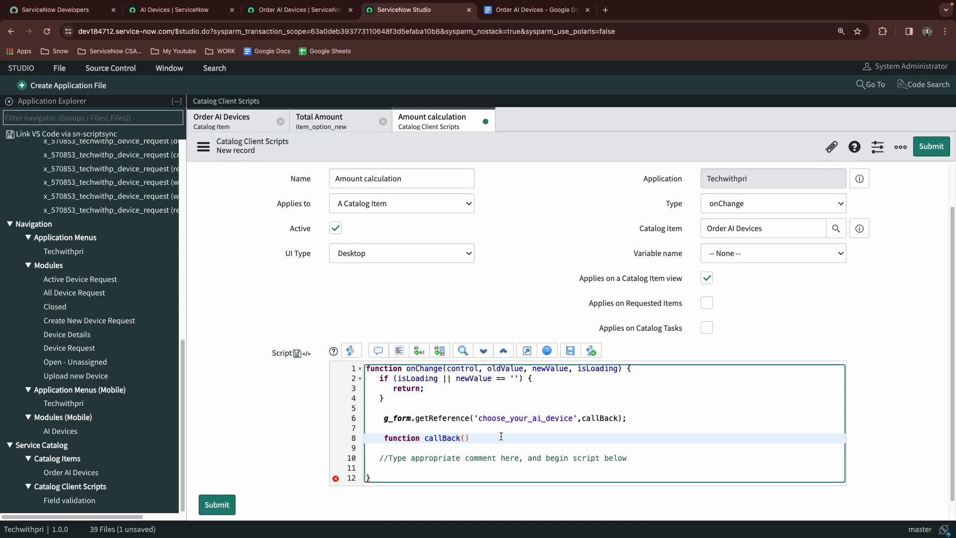
{"action": "type", "text": "check){"}
{"action": "key", "text": "Return"}
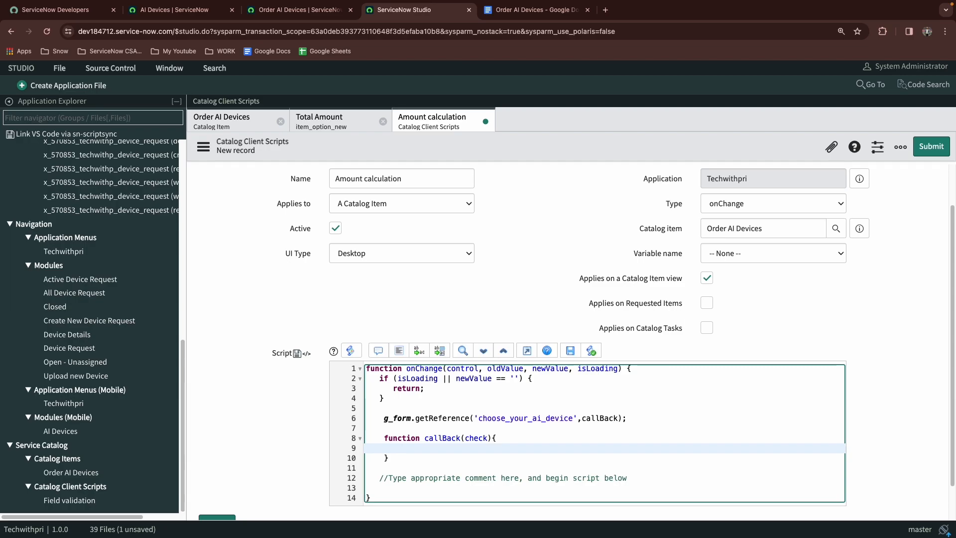
Inside callBack, declare var price = check.u_price_2; after looking up the price field's name on the ES Sensor device record
{"action": "type", "text": "var price = check."}
{"action": "left_click", "coordinate": [174, 9]}
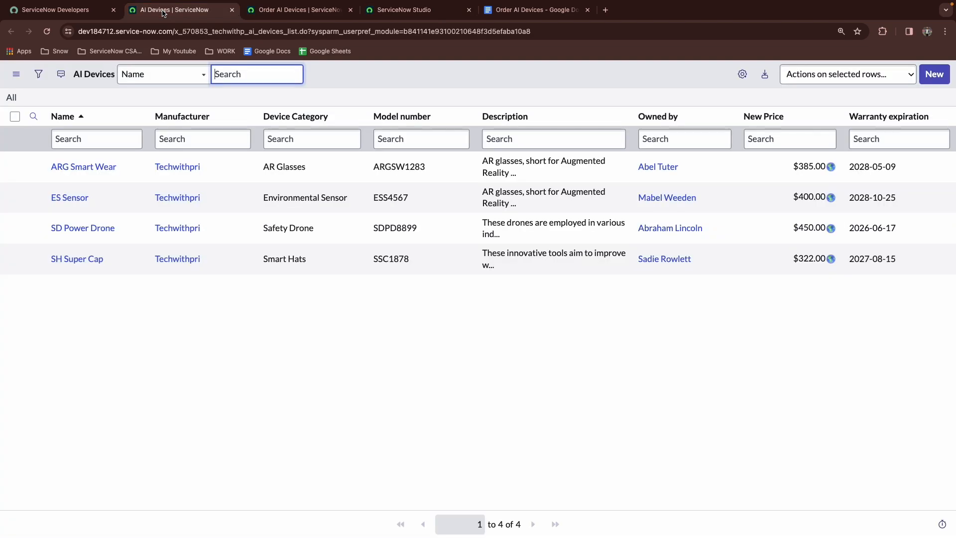
{"action": "left_click", "coordinate": [70, 203]}
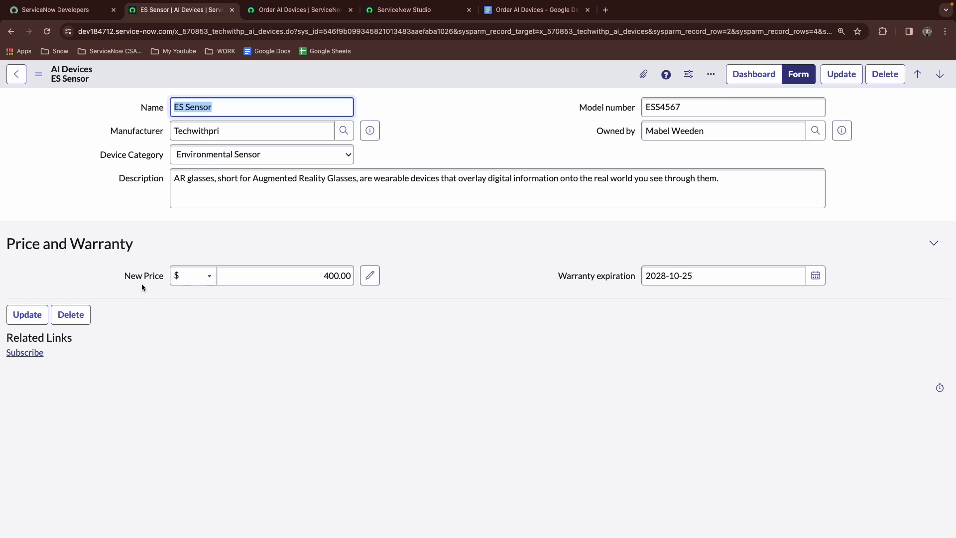
{"action": "double_click", "coordinate": [406, 274]}
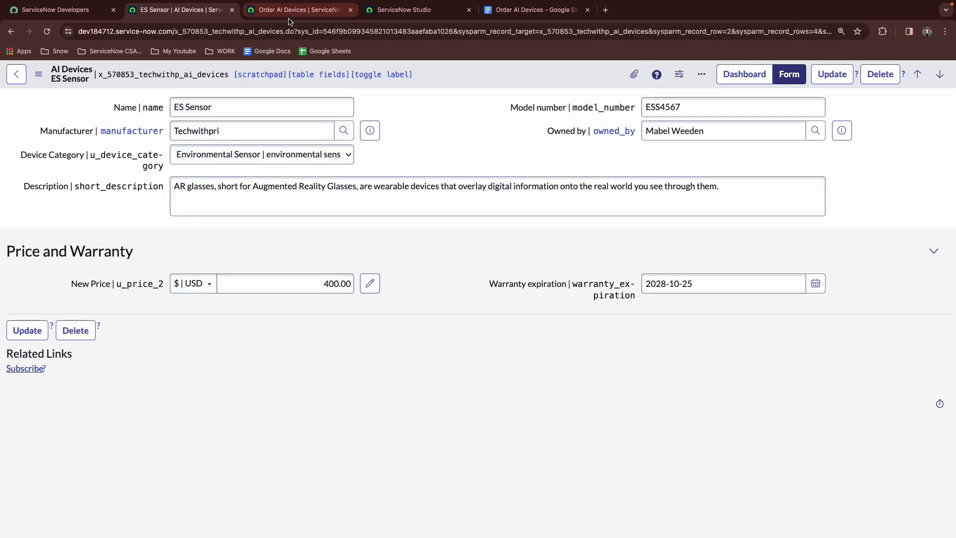
{"action": "left_click", "coordinate": [304, 14]}
{"action": "left_click", "coordinate": [403, 10]}
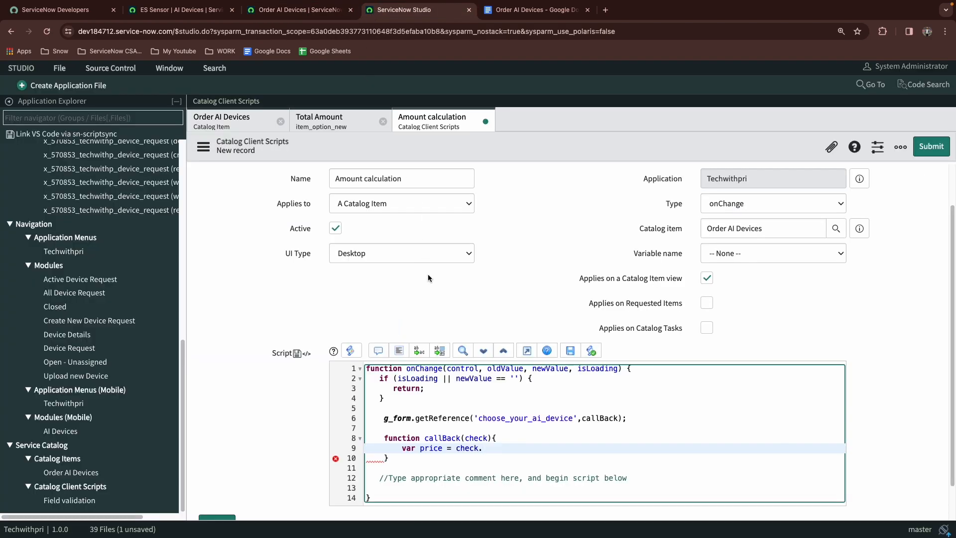
{"action": "type", "text": "u_price_2"}
{"action": "left_click", "coordinate": [298, 10]}
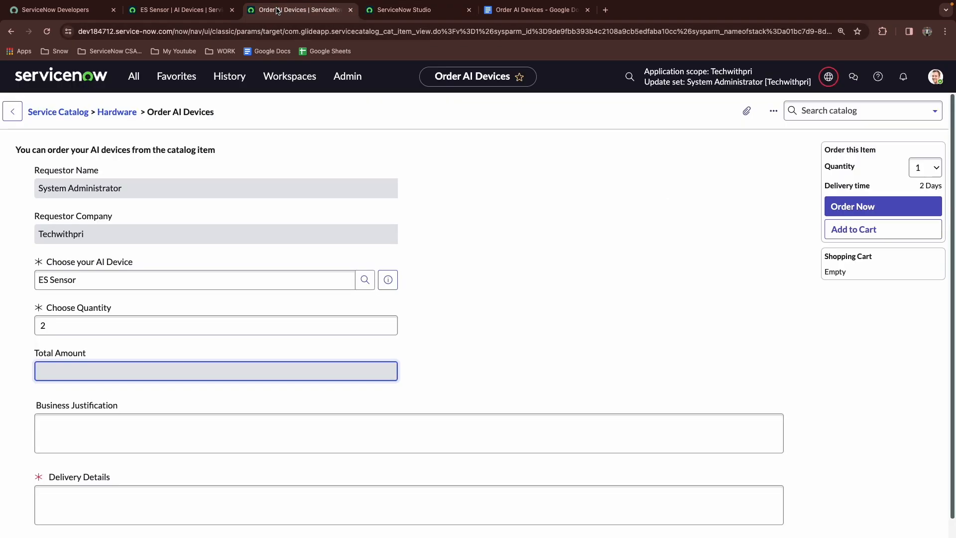
{"action": "left_click", "coordinate": [219, 6]}
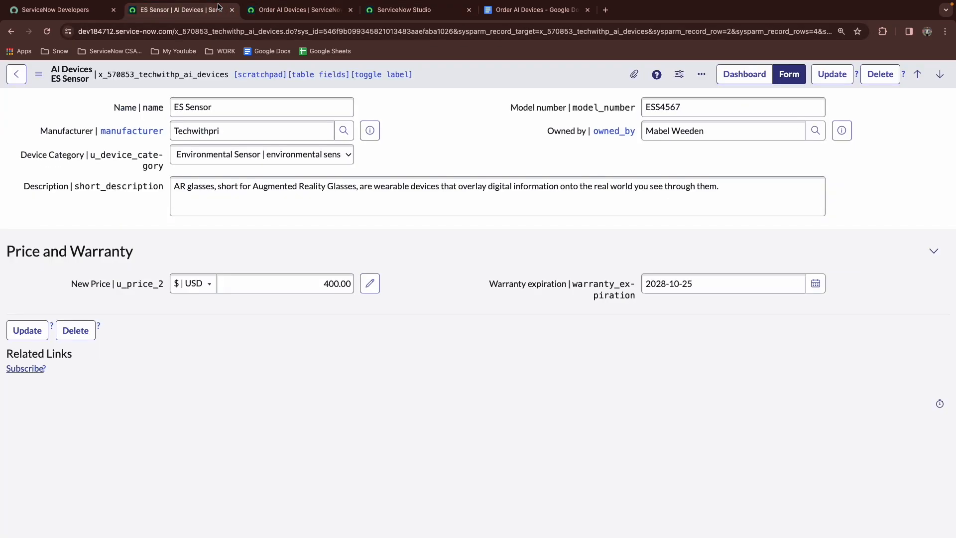
{"action": "left_click", "coordinate": [403, 10]}
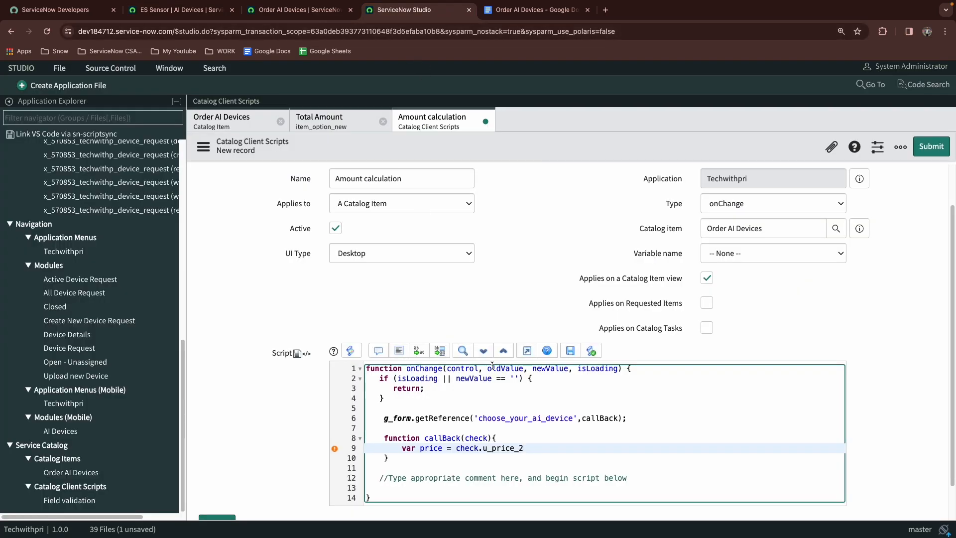
{"action": "type", "text": ";"}
{"action": "left_click", "coordinate": [298, 10]}
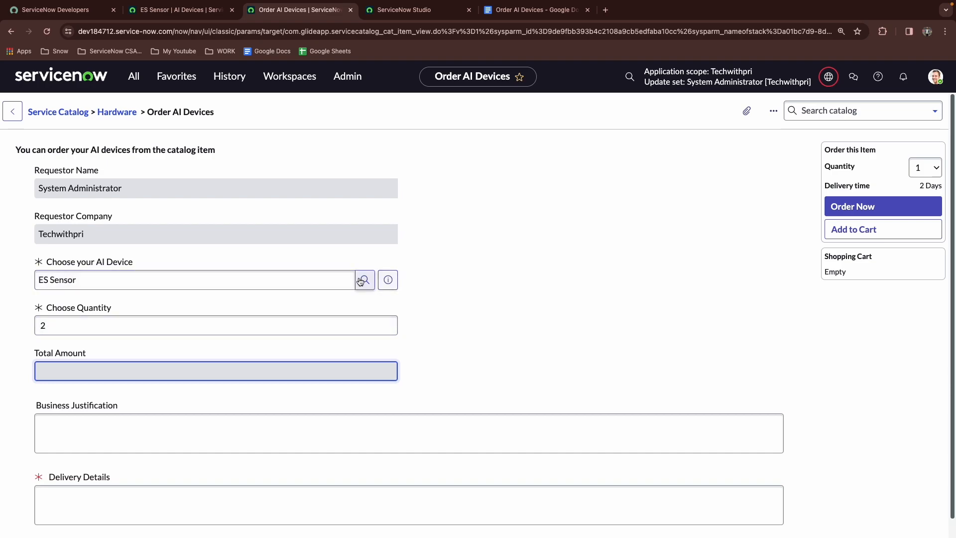
{"action": "left_click", "coordinate": [418, 10]}
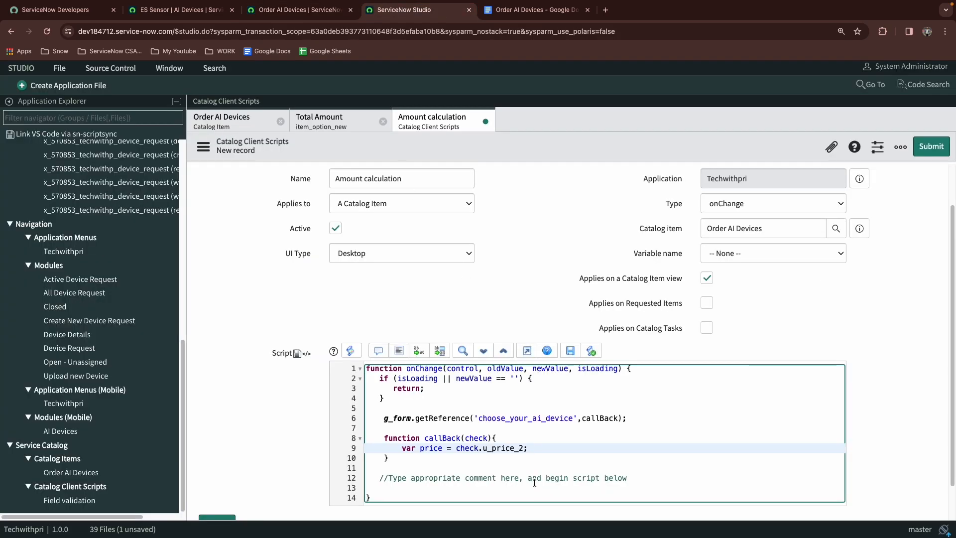
{"action": "left_click", "coordinate": [189, 10]}
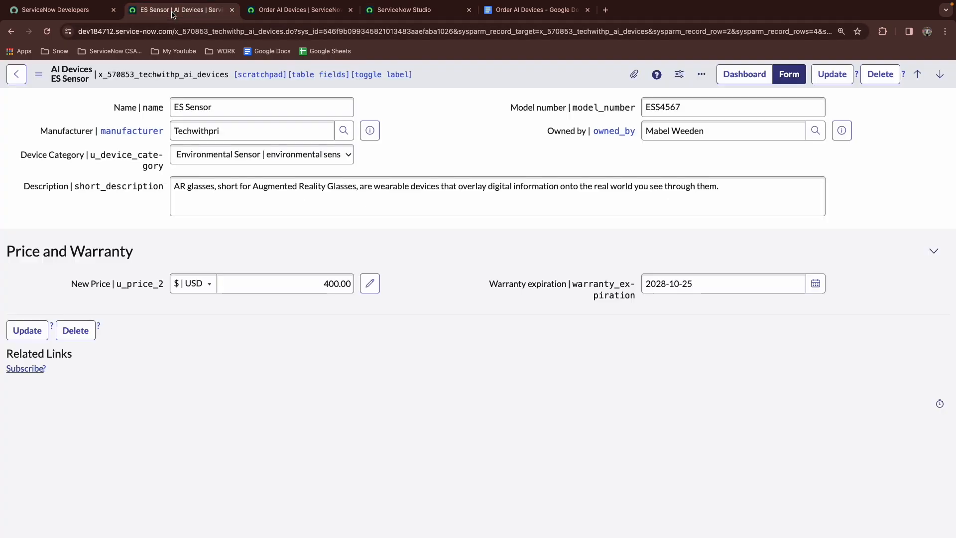
{"action": "left_click", "coordinate": [408, 10]}
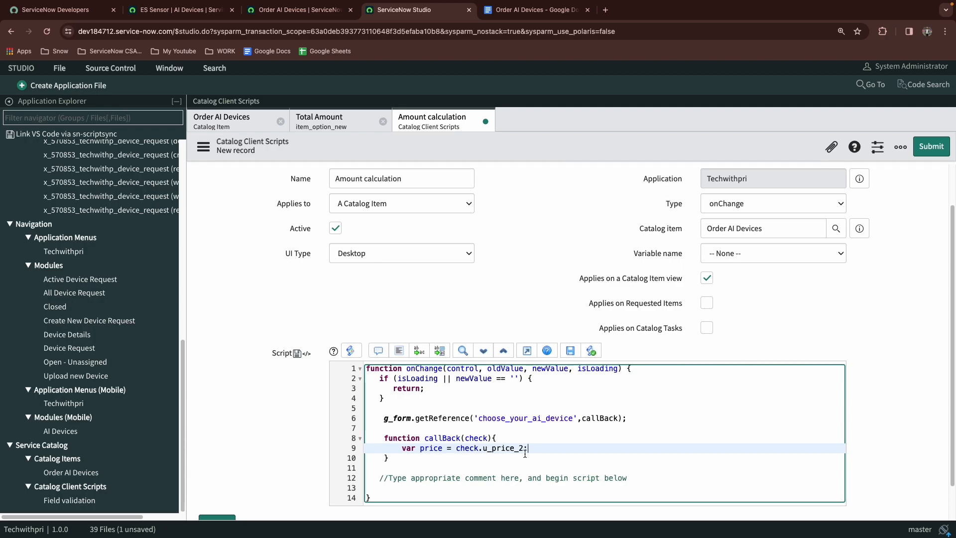
Add a g_form.setValue() call with an opening quote on a new line below the price declaration
{"action": "key", "text": "Return"}
{"action": "type", "text": "g_form.setva"}
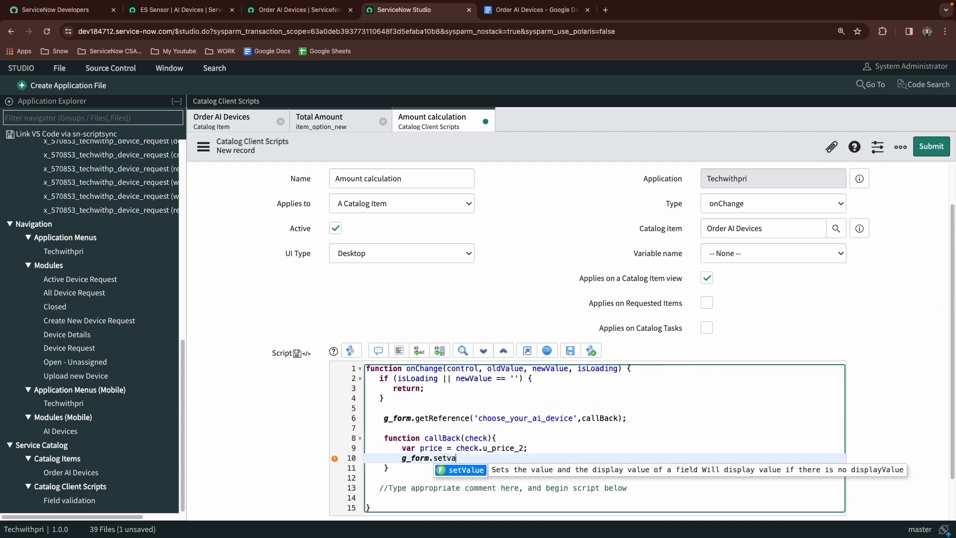
{"action": "key", "text": "Return"}
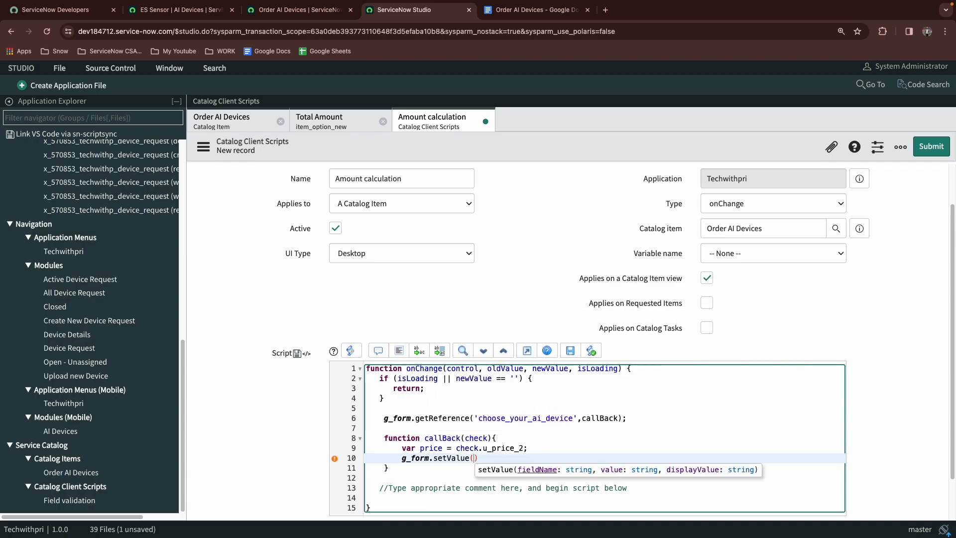
{"action": "left_click", "coordinate": [284, 10]}
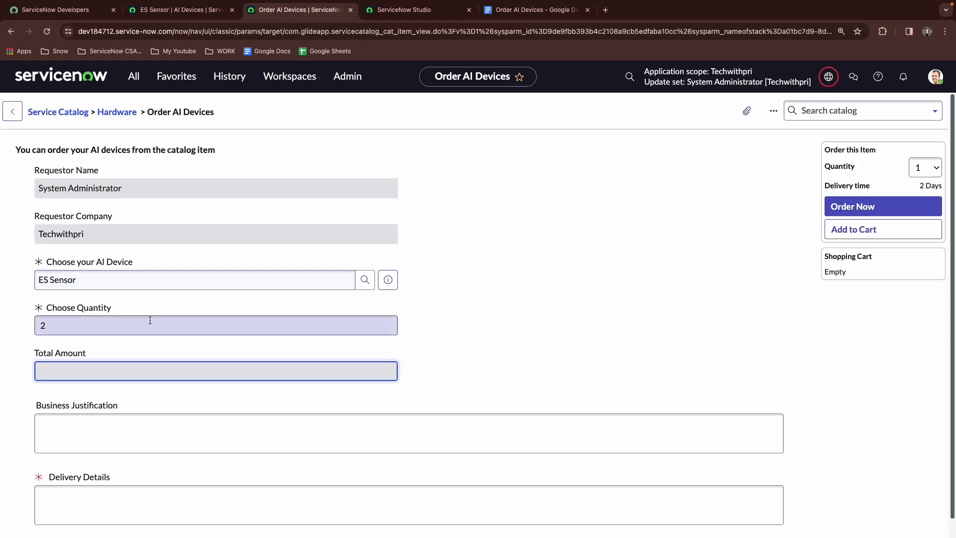
{"action": "left_click", "coordinate": [424, 12]}
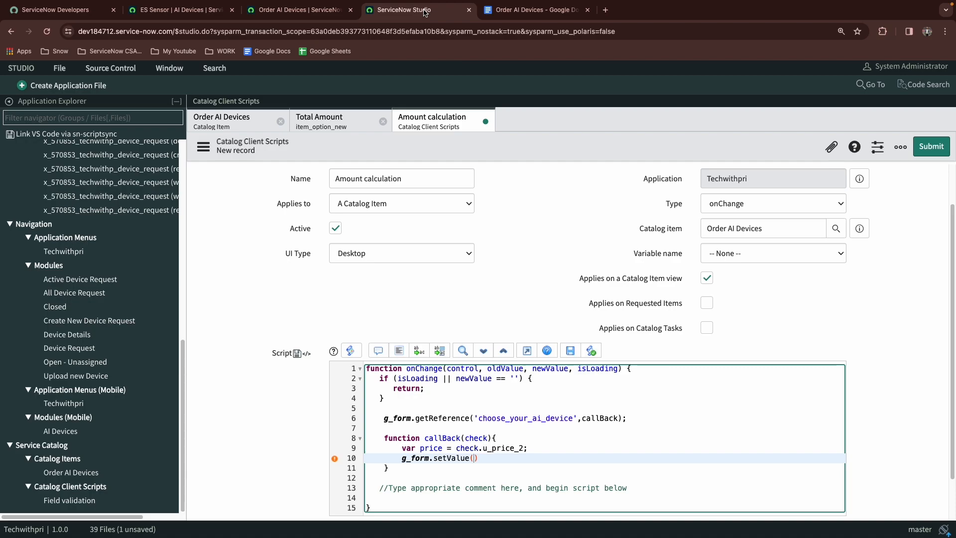
{"action": "type", "text": "'"}
Set the client script's Variable name to choose_quantity
{"action": "left_click", "coordinate": [756, 253]}
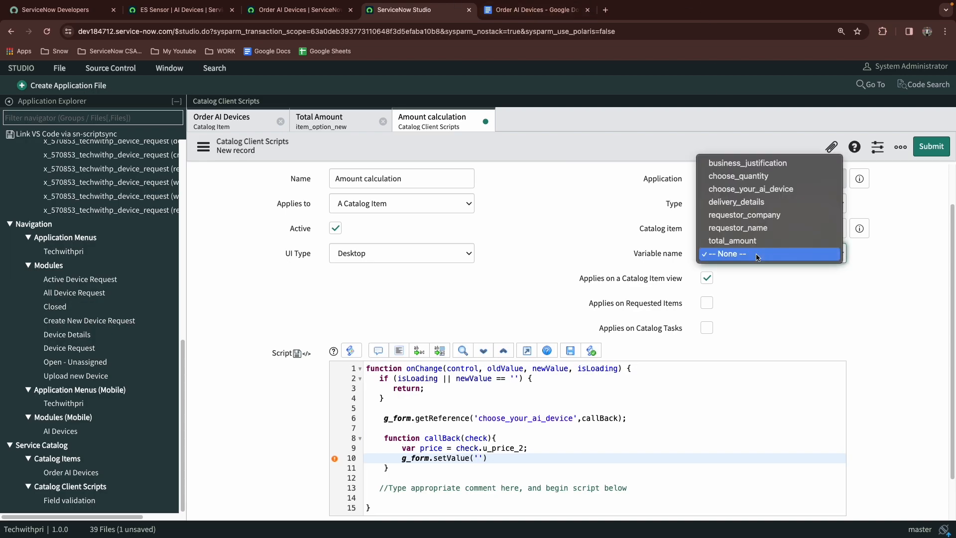
{"action": "left_click", "coordinate": [744, 311]}
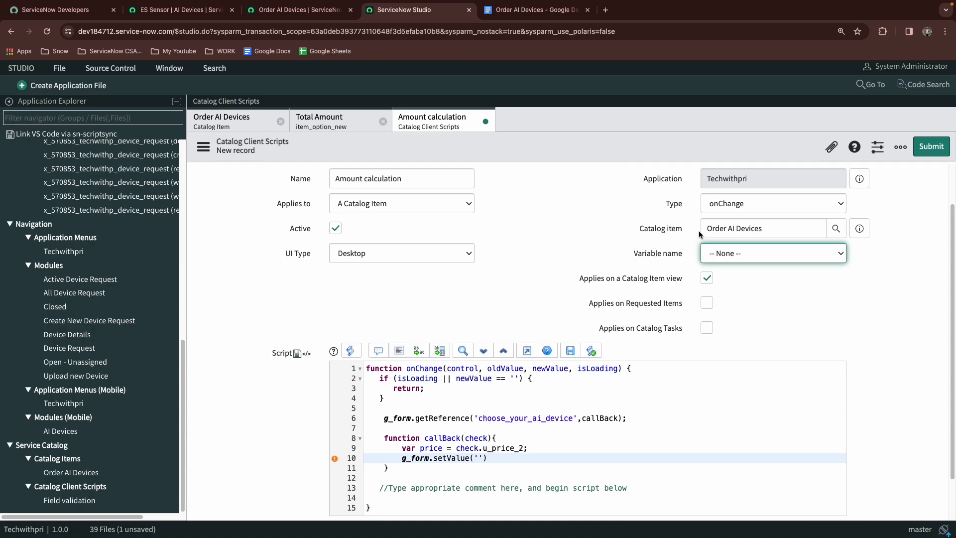
{"action": "left_click", "coordinate": [757, 254]}
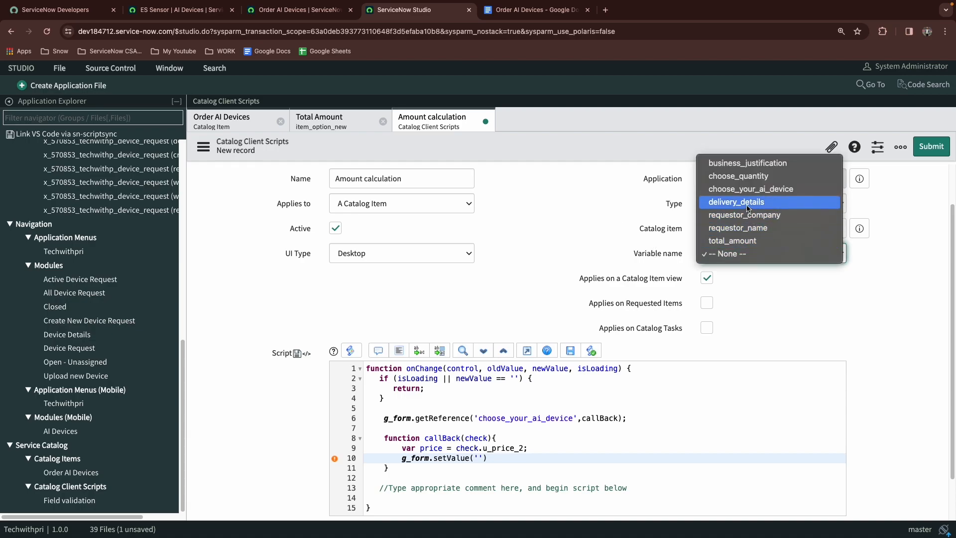
{"action": "left_click", "coordinate": [745, 183]}
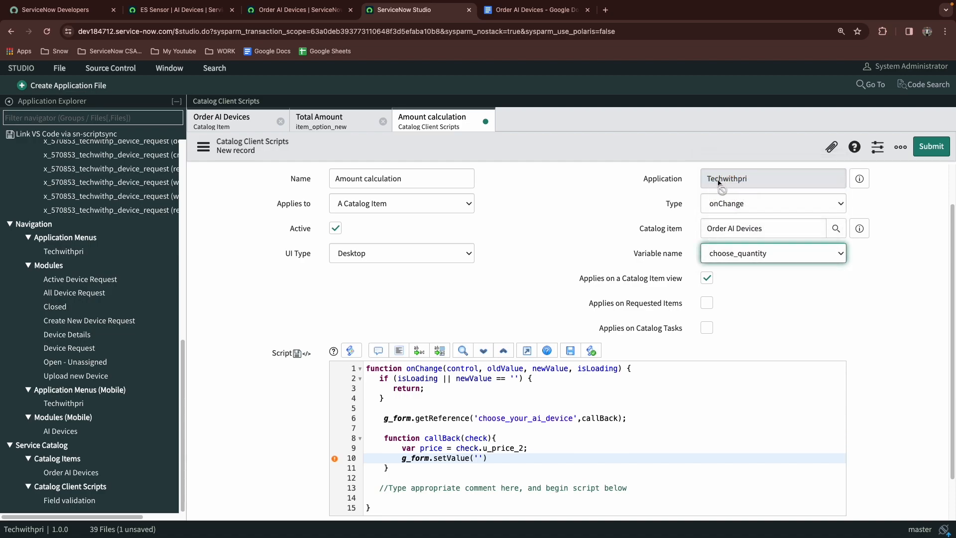
{"action": "left_click", "coordinate": [742, 259]}
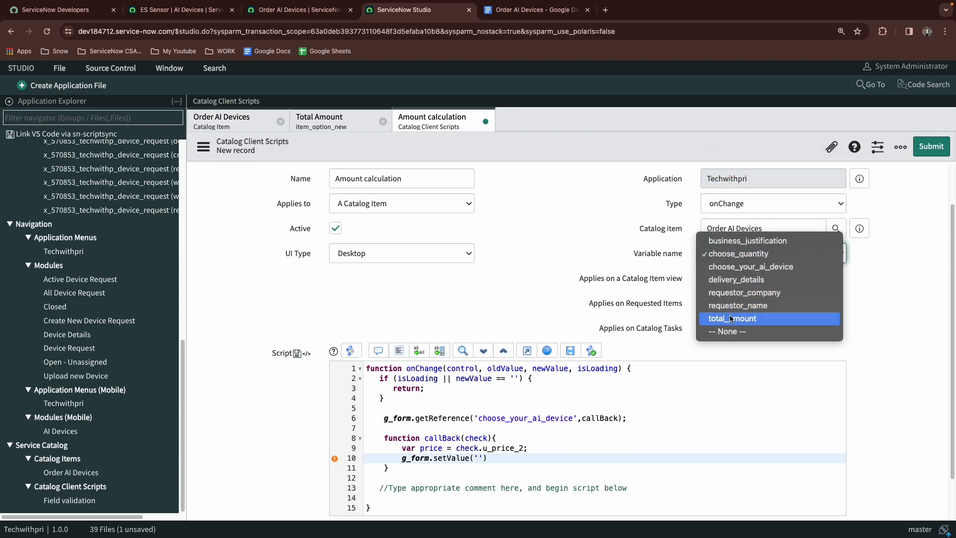
{"action": "left_click", "coordinate": [557, 213]}
Pass 'total_amount' and price as the first arguments of the setValue call
{"action": "left_click", "coordinate": [479, 457]}
{"action": "type", "text": "total_"}
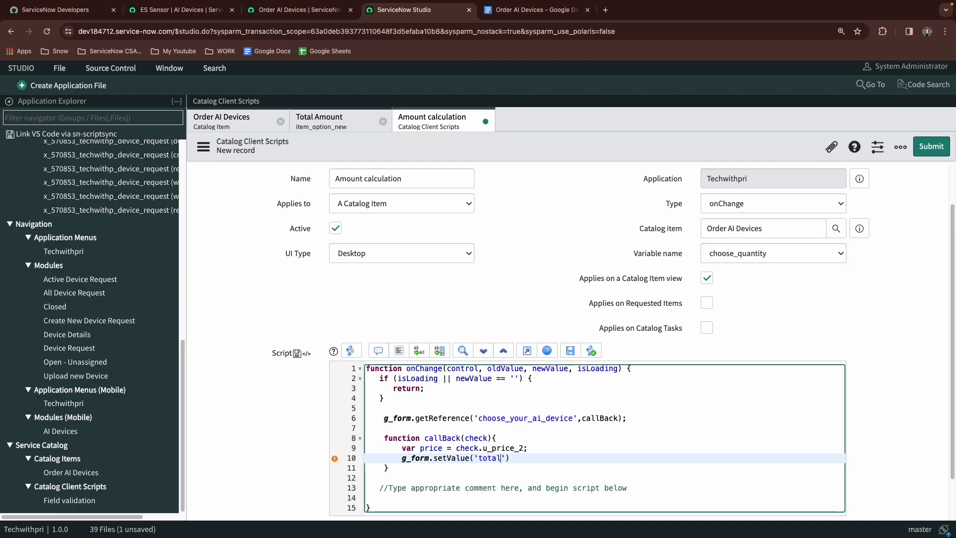
{"action": "type", "text": "amount',"}
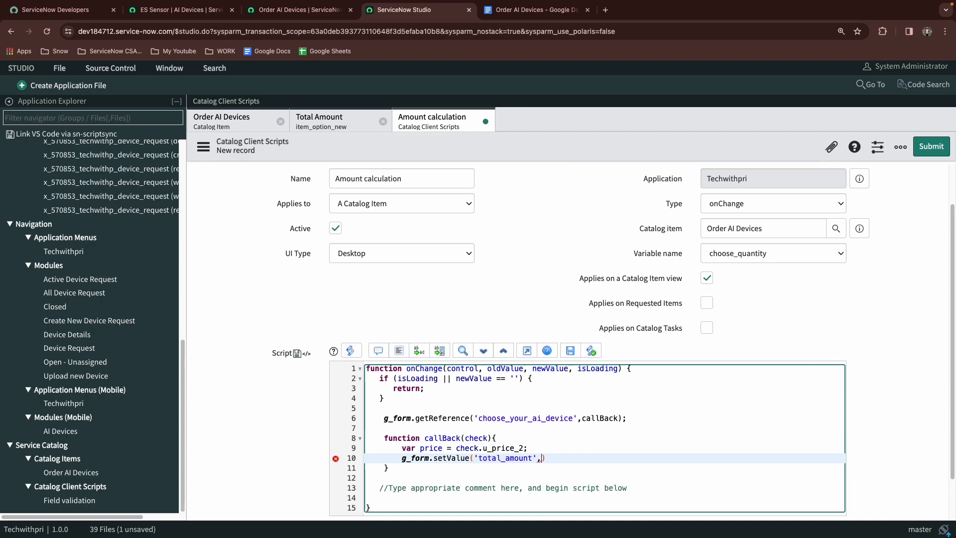
{"action": "type", "text": "price"}
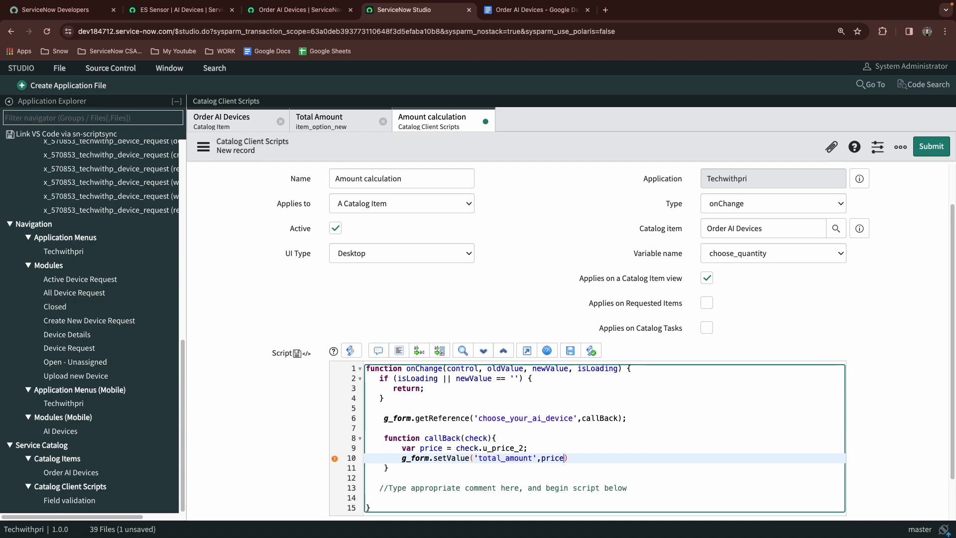
Multiply price by parseInt(newValue), end the statement with a semicolon, and submit the client script
{"action": "type", "text": "*"}
{"action": "type", "text": "parseIn"}
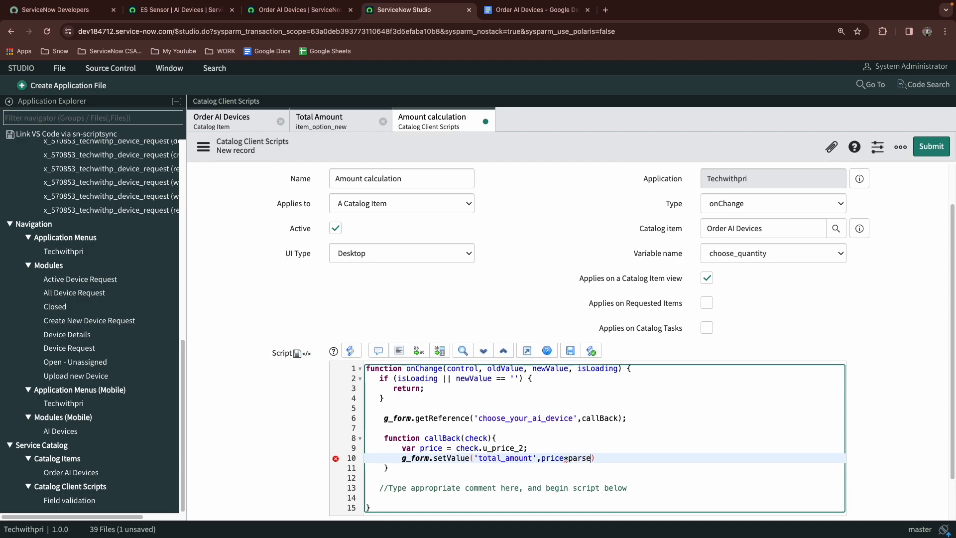
{"action": "type", "text": "t(newVal"}
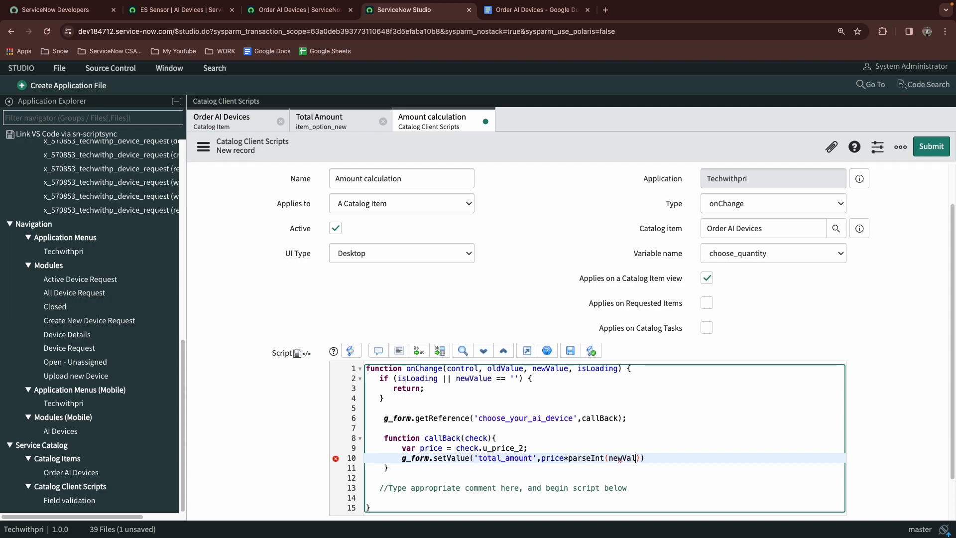
{"action": "type", "text": "ue));"}
{"action": "left_click", "coordinate": [918, 152]}
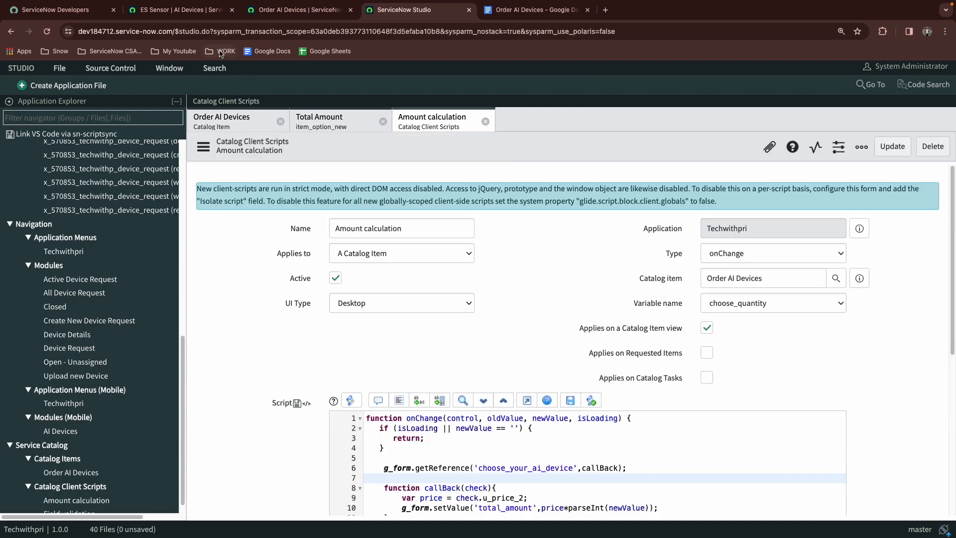
Reload the order form, choose ES Sensor as the AI device, and enter a quantity of 1
{"action": "left_click", "coordinate": [252, 13]}
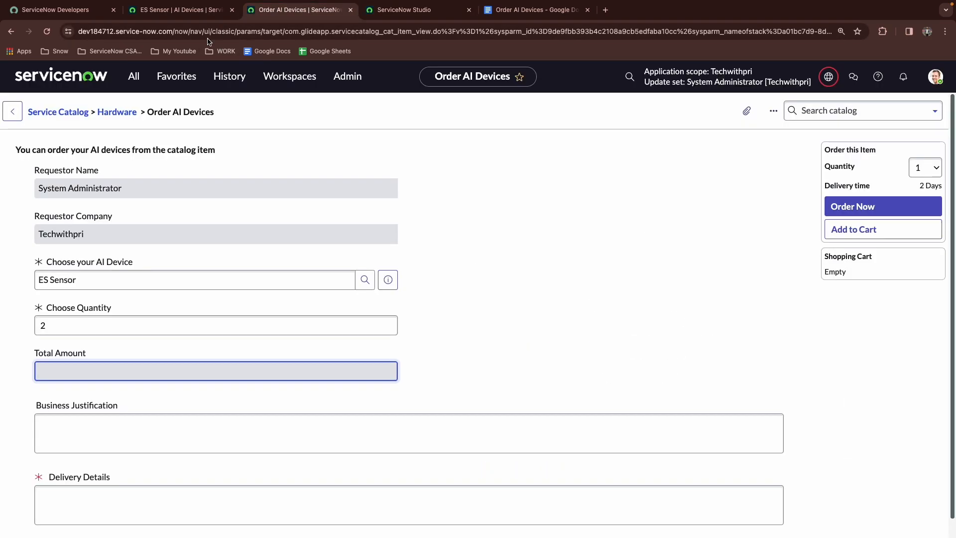
{"action": "left_click", "coordinate": [46, 32]}
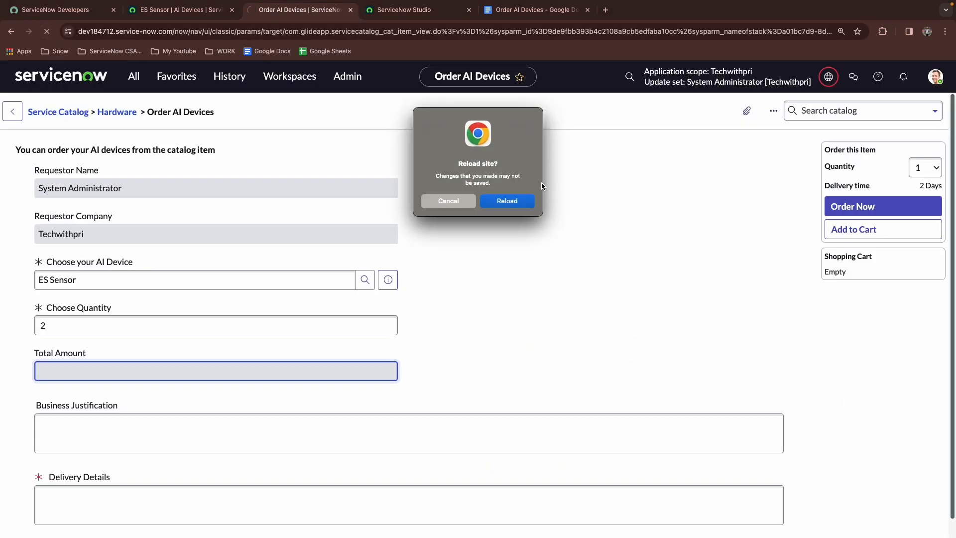
{"action": "left_click", "coordinate": [500, 202]}
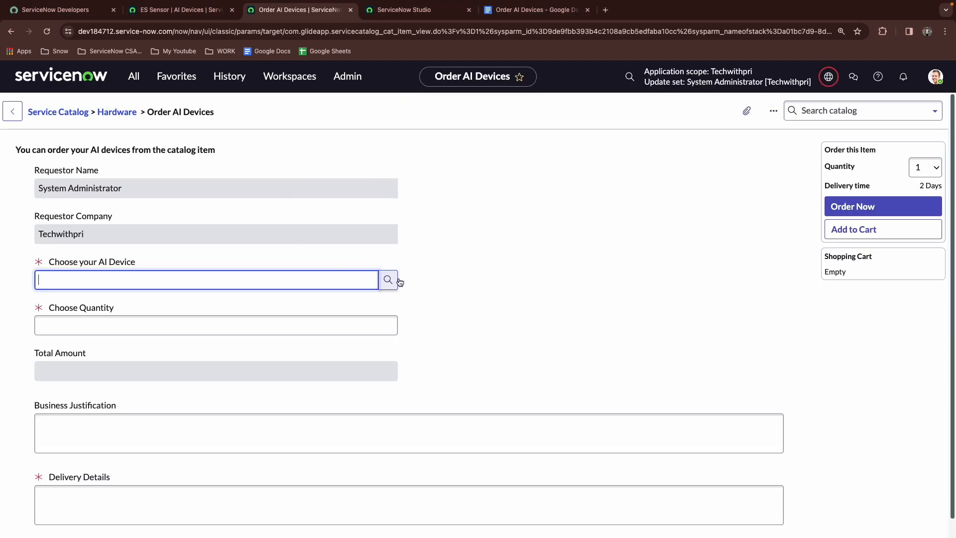
{"action": "left_click", "coordinate": [386, 280]}
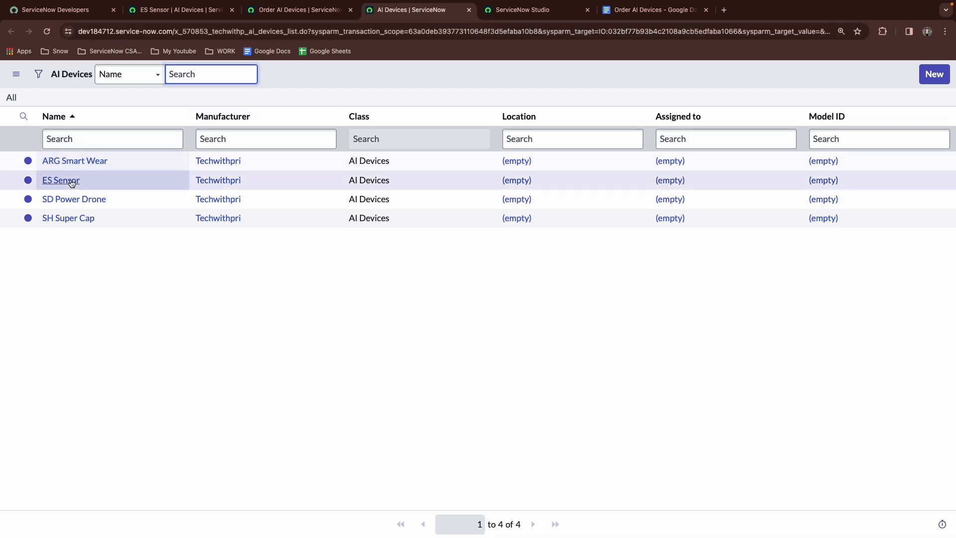
{"action": "left_click", "coordinate": [50, 180]}
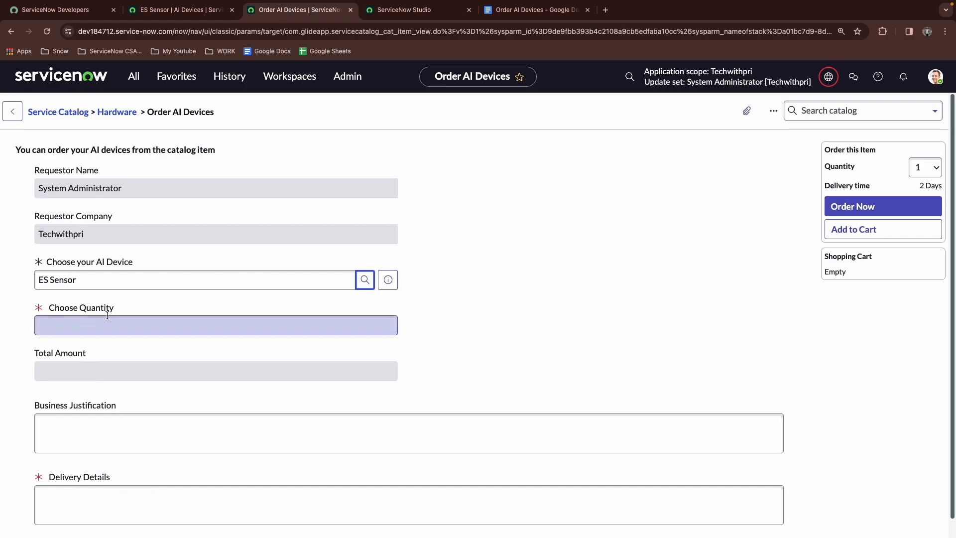
{"action": "left_click", "coordinate": [163, 332]}
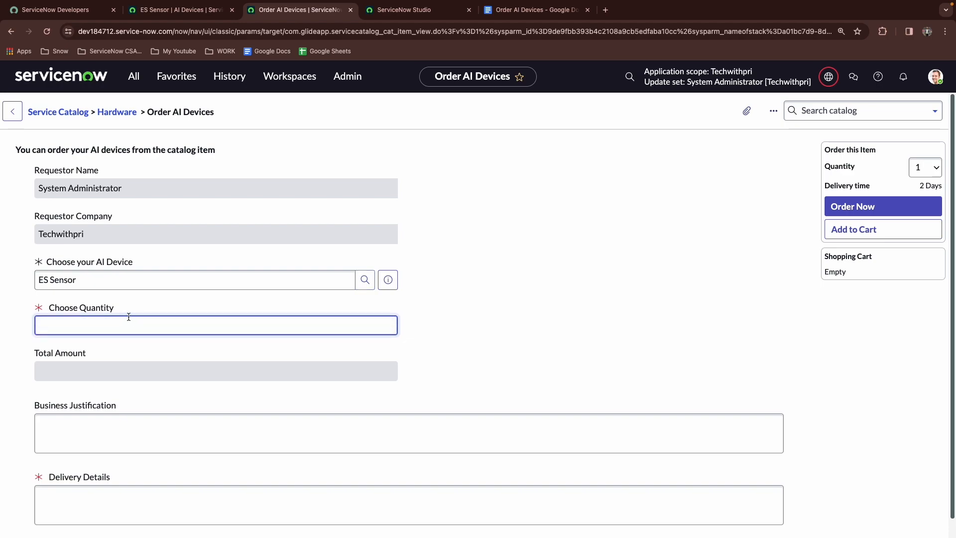
{"action": "key", "text": "Tab"}
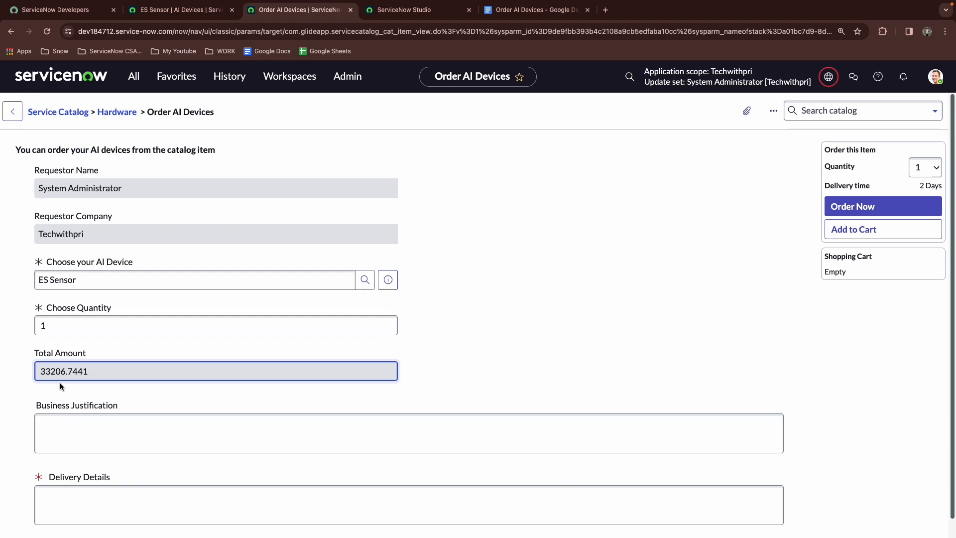
Return to the AI Devices list to review the device prices
{"action": "left_click", "coordinate": [182, 10]}
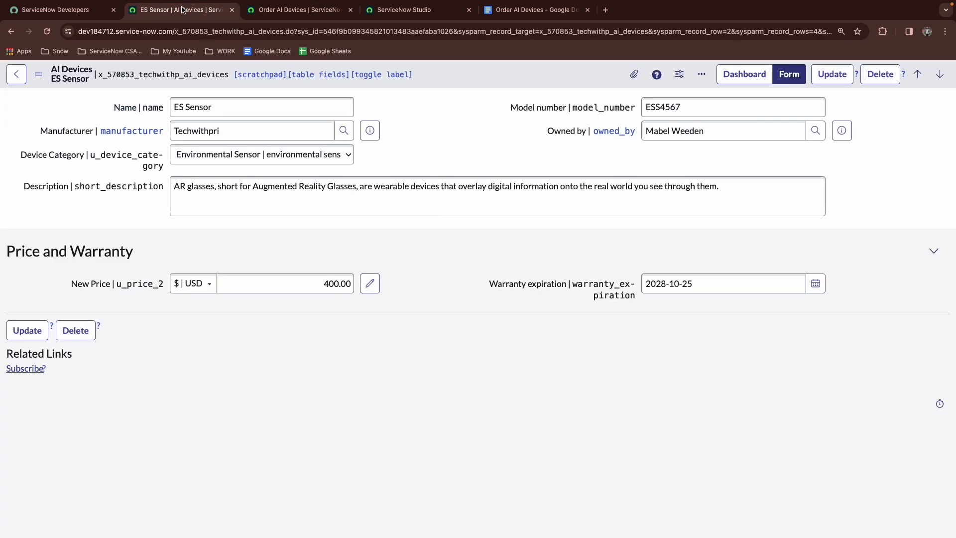
{"action": "left_click", "coordinate": [17, 74]}
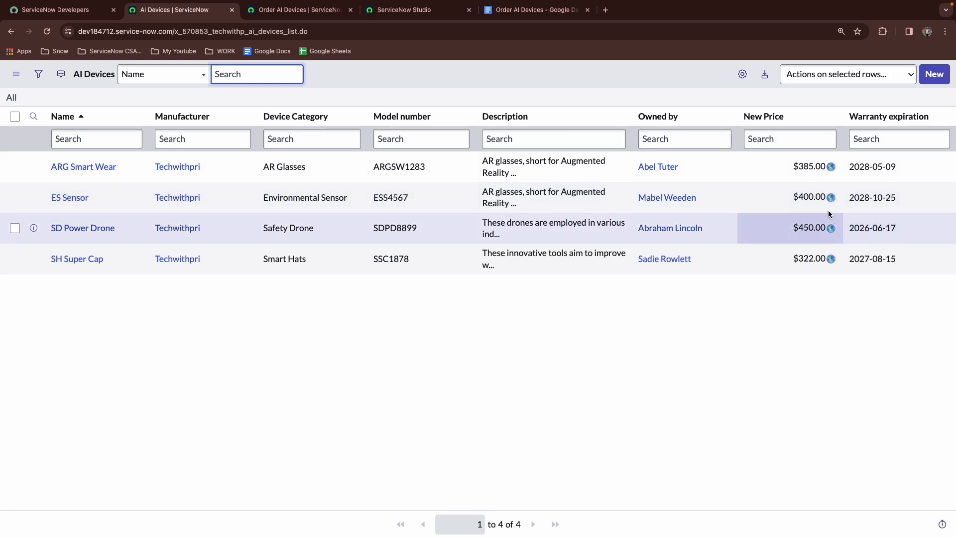
Change the quantity on the order form to 2 with ES Sensor selected to test the total amount
{"action": "key", "text": "ctrl+Tab"}
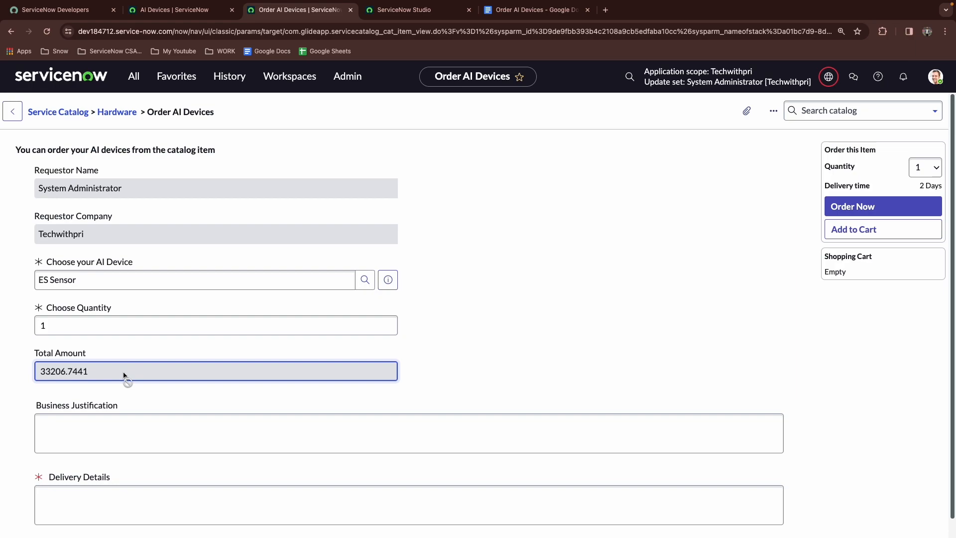
{"action": "left_click", "coordinate": [165, 332]}
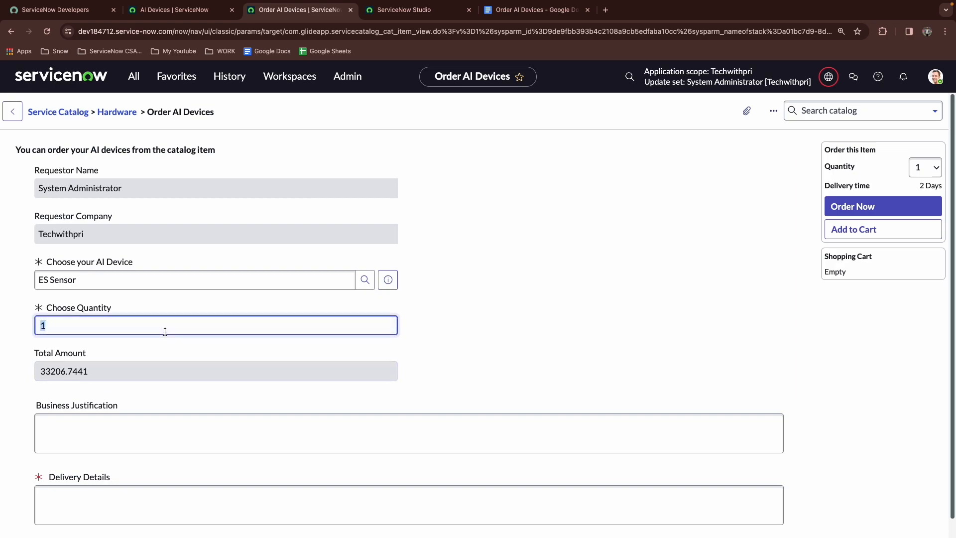
{"action": "left_click", "coordinate": [149, 377]}
{"action": "double_click", "coordinate": [71, 324]}
{"action": "key", "text": "BackSpace"}
{"action": "type", "text": "2"}
{"action": "left_click", "coordinate": [64, 374]}
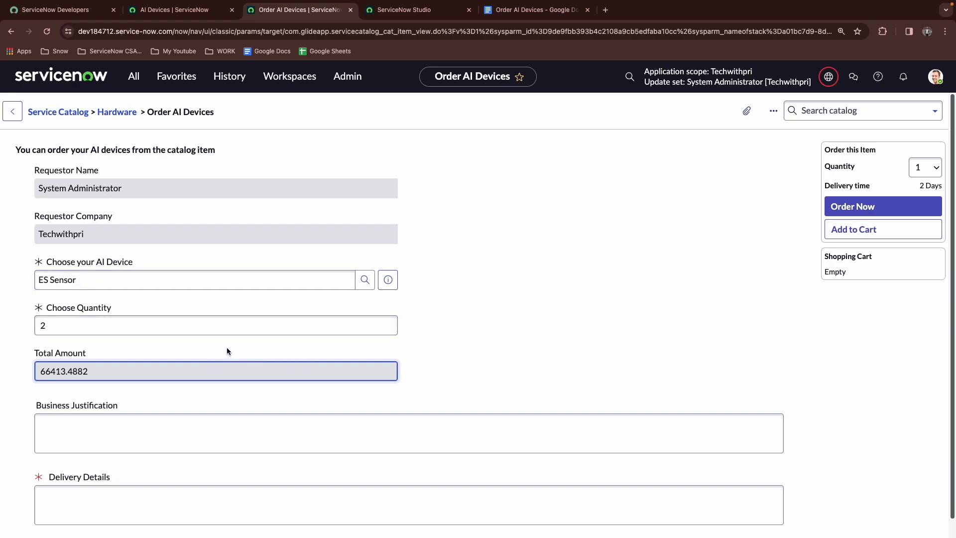
Reset the quantity to 1 and choose SH Super Cap as the AI device
{"action": "double_click", "coordinate": [168, 326]}
{"action": "type", "text": "1"}
{"action": "key", "text": "Tab"}
{"action": "left_click", "coordinate": [365, 279]}
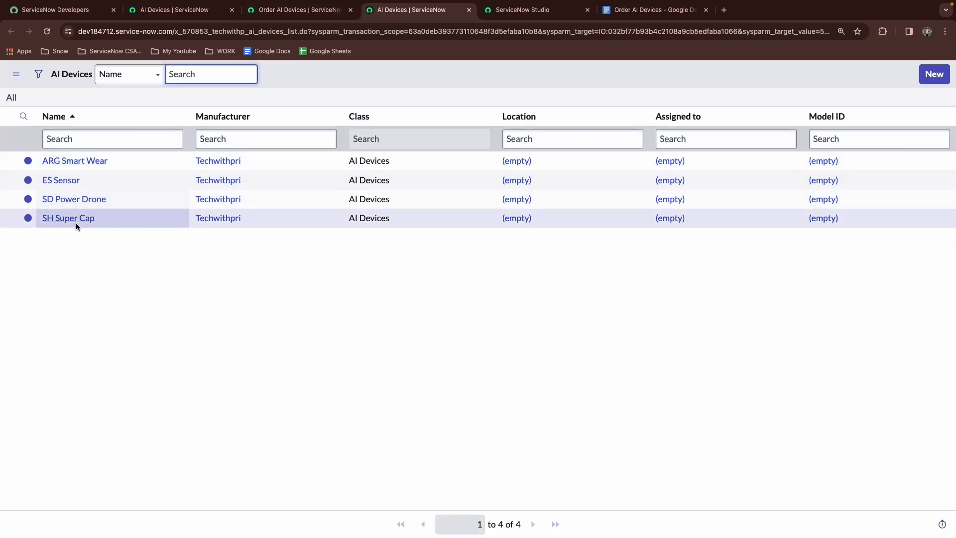
{"action": "left_click", "coordinate": [72, 219]}
Change the SH Super Cap quantity to 2 and then back to 1
{"action": "double_click", "coordinate": [103, 324]}
{"action": "type", "text": "2"}
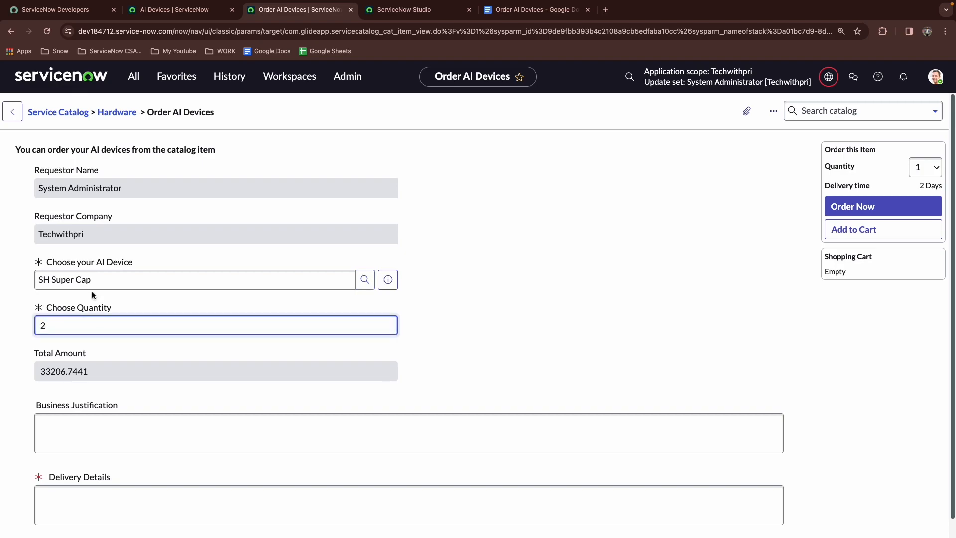
{"action": "key", "text": "Tab"}
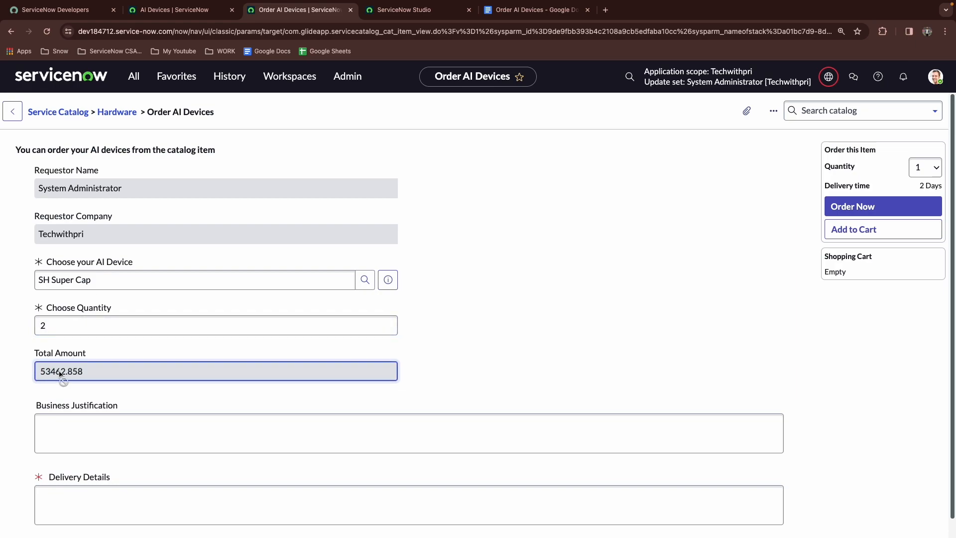
{"action": "left_click", "coordinate": [55, 326]}
{"action": "double_click", "coordinate": [54, 325]}
{"action": "type", "text": "1"}
{"action": "key", "text": "Tab"}
Compare the device prices in the AI Devices list and review the requirements document
{"action": "left_click", "coordinate": [152, 13]}
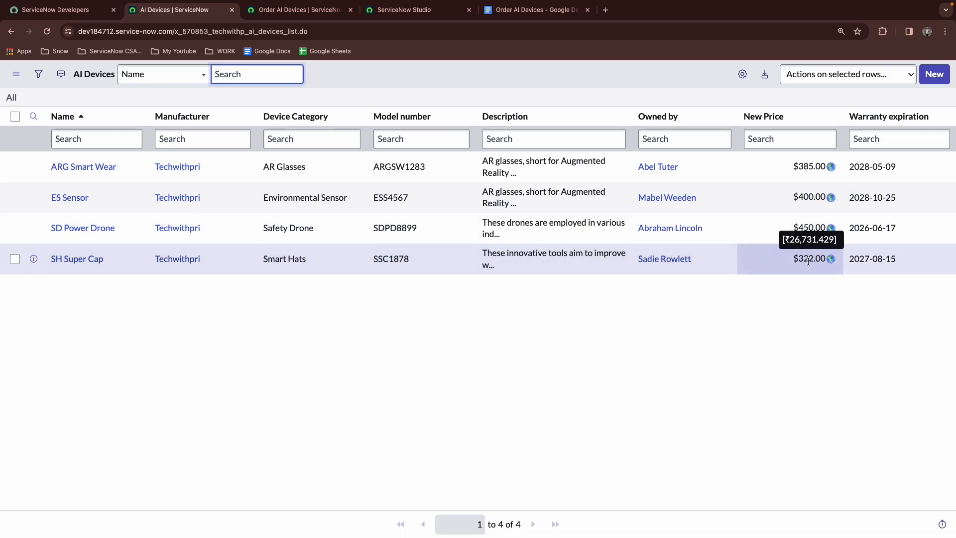
{"action": "left_click", "coordinate": [257, 14]}
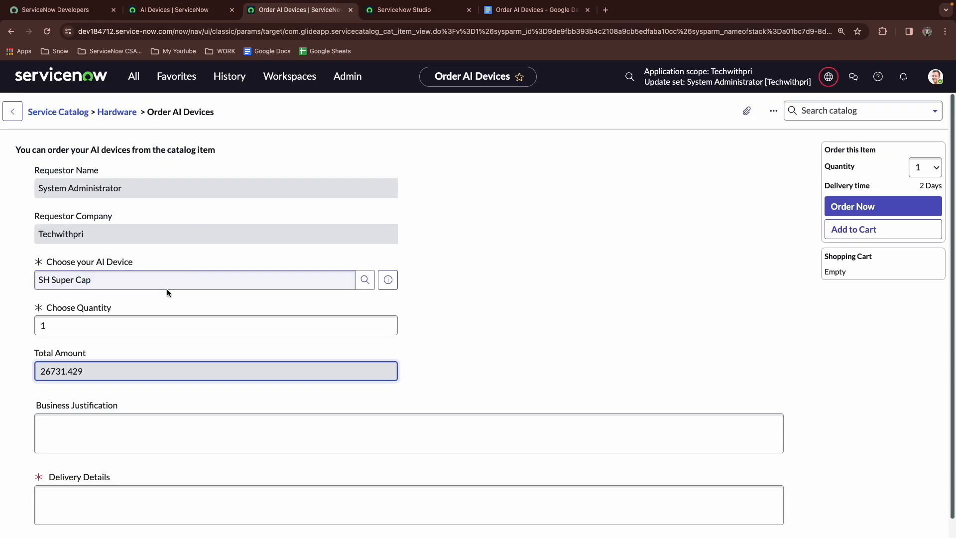
{"action": "left_click", "coordinate": [505, 13]}
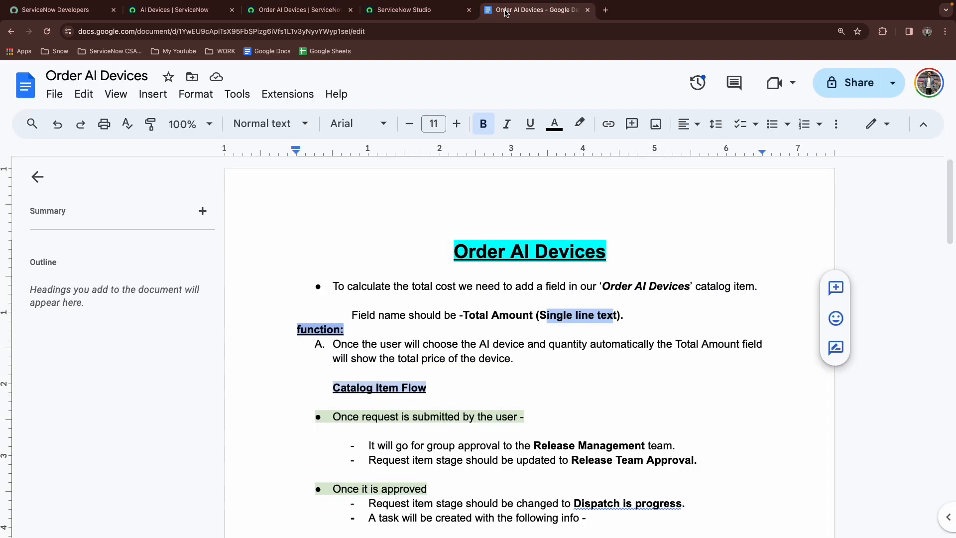
{"action": "left_click", "coordinate": [579, 317]}
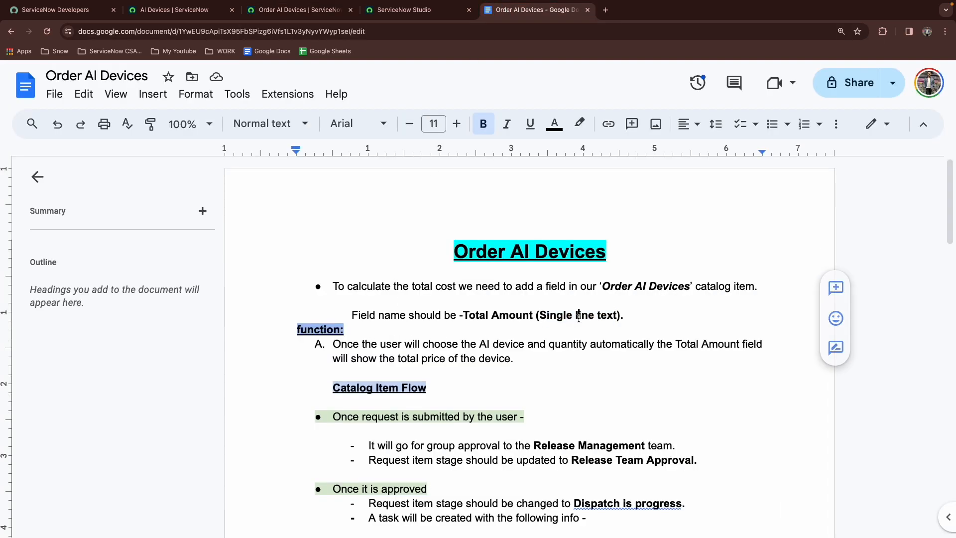
{"action": "scroll", "coordinate": [378, 316], "scroll_direction": "down", "scroll_amount": 5}
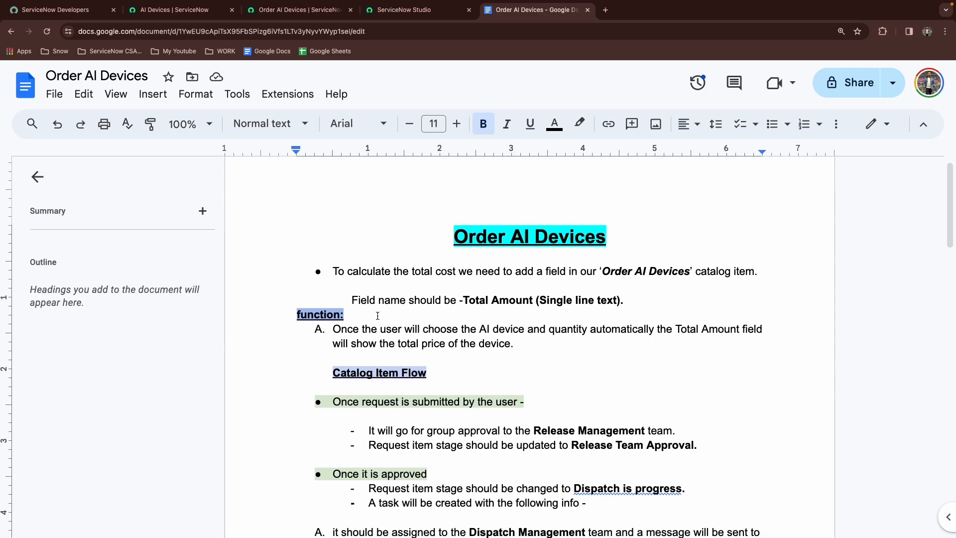
{"action": "scroll", "coordinate": [377, 316], "scroll_direction": "up", "scroll_amount": 1}
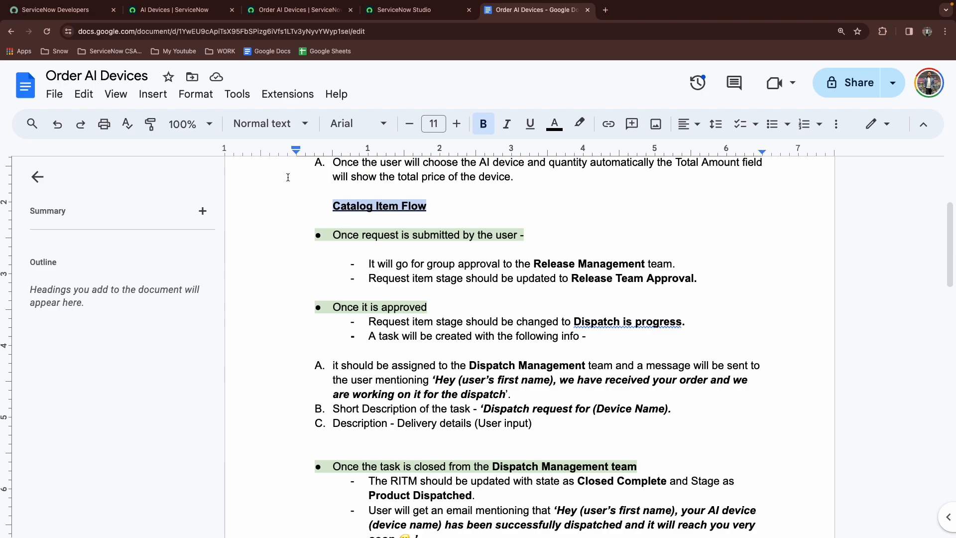
Open the All Device Request list from Favorites
{"action": "left_click", "coordinate": [166, 11]}
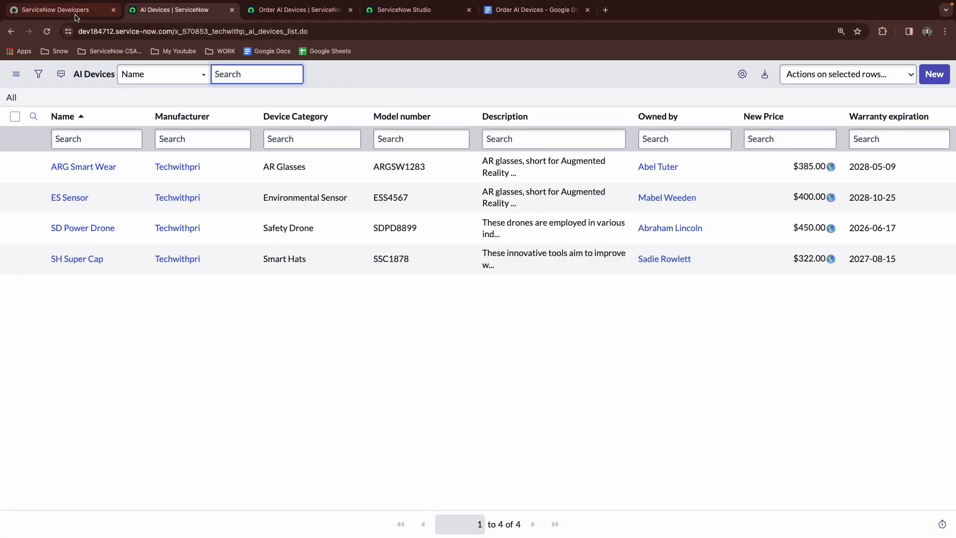
{"action": "left_click", "coordinate": [299, 10]}
{"action": "left_click", "coordinate": [196, 77]}
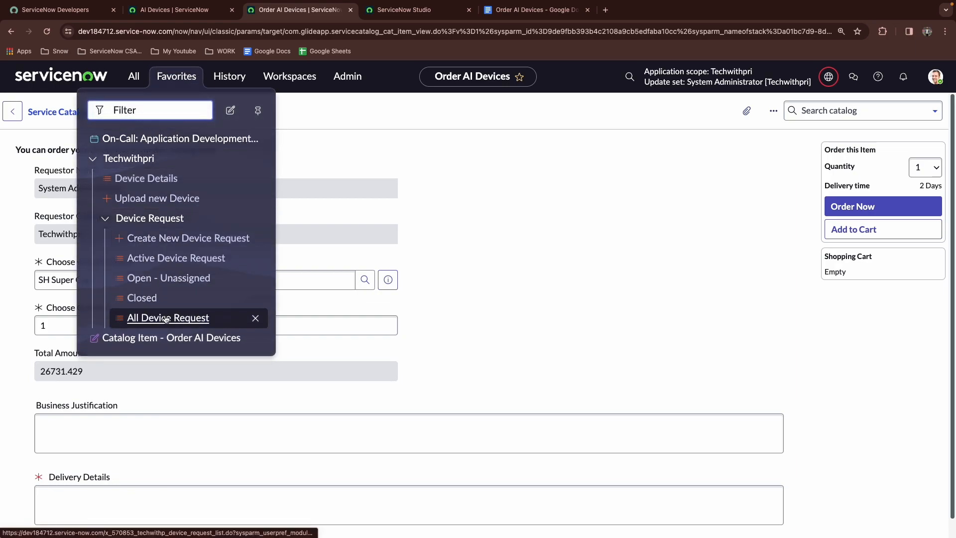
{"action": "left_click", "coordinate": [166, 319]}
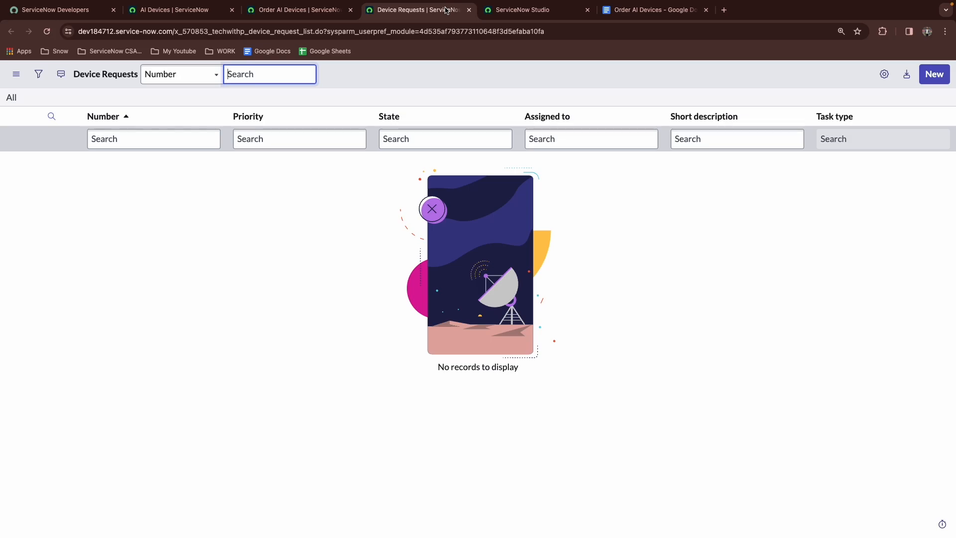
Create a new Flow application file from ServiceNow Studio
{"action": "left_click", "coordinate": [266, 11]}
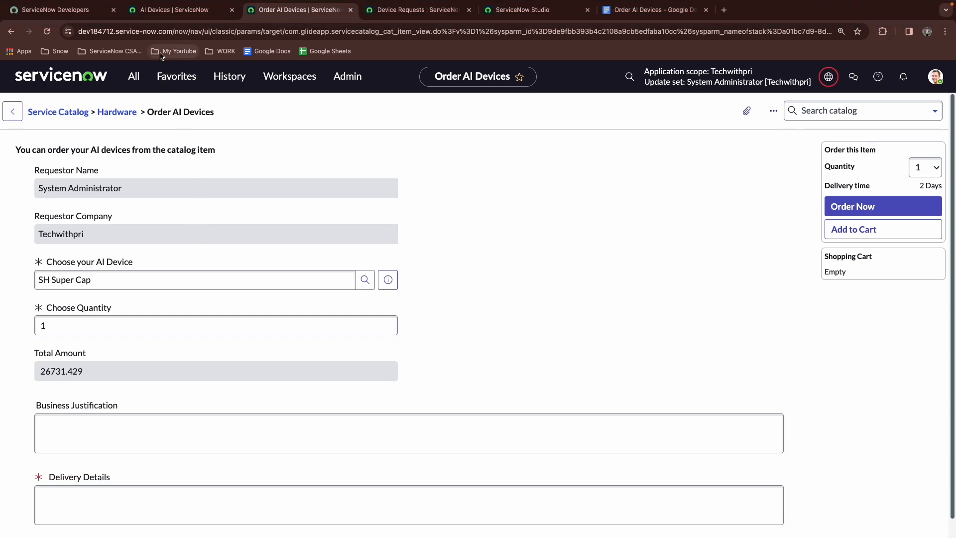
{"action": "left_click", "coordinate": [157, 12]}
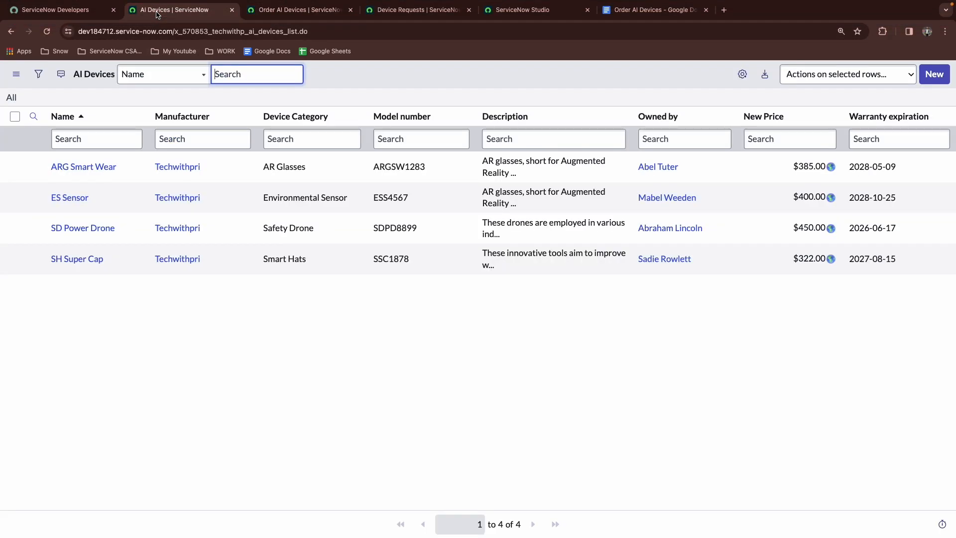
{"action": "left_click", "coordinate": [506, 14]}
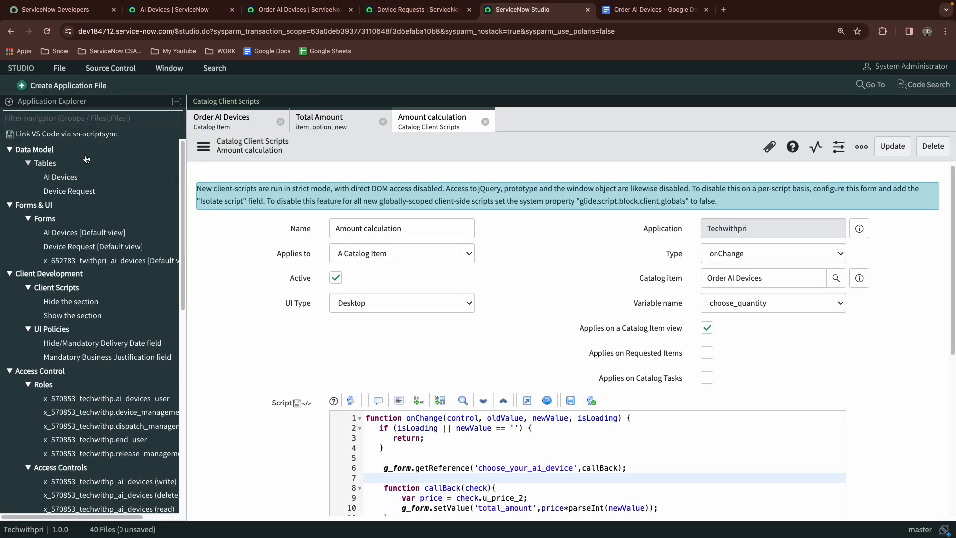
{"action": "left_click", "coordinate": [74, 87]}
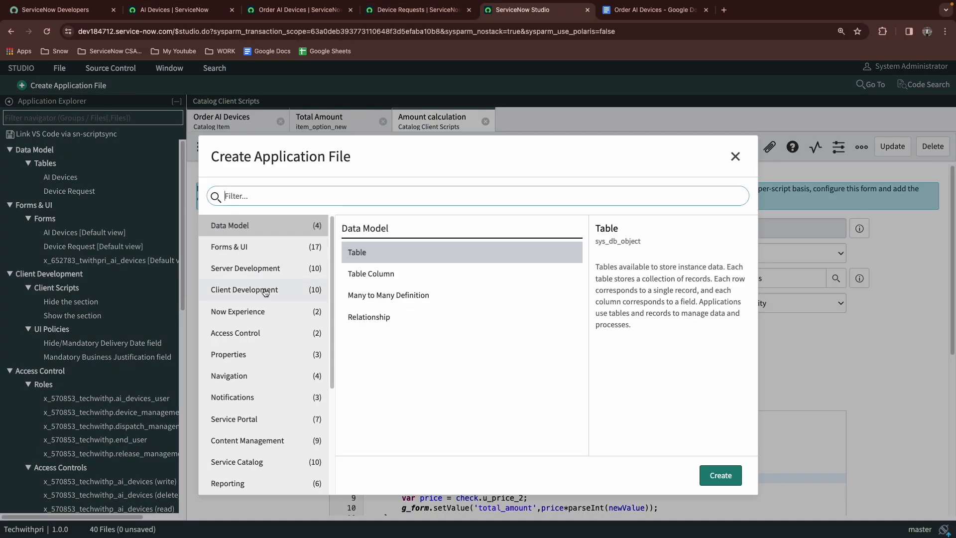
{"action": "type", "text": "flow"}
{"action": "left_click", "coordinate": [716, 486]}
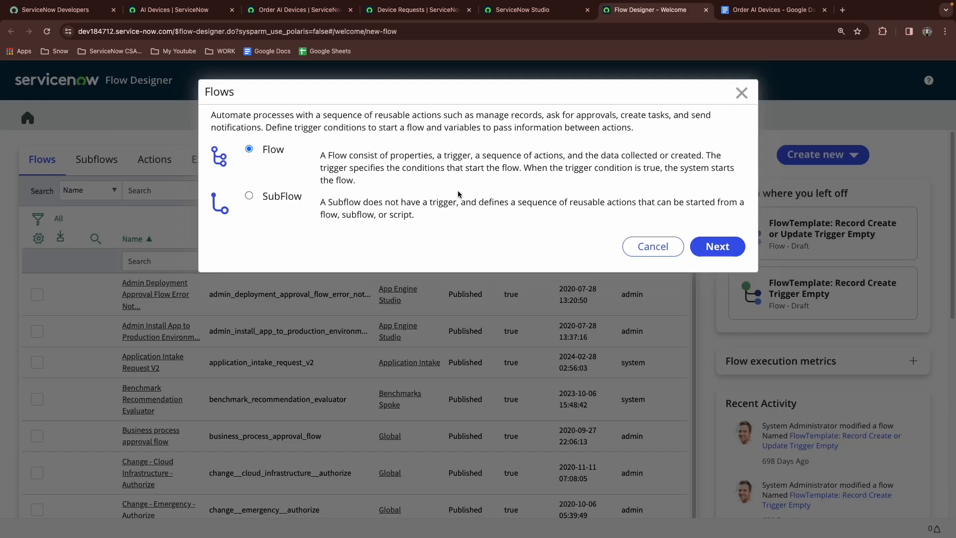
{"action": "left_click", "coordinate": [706, 251]}
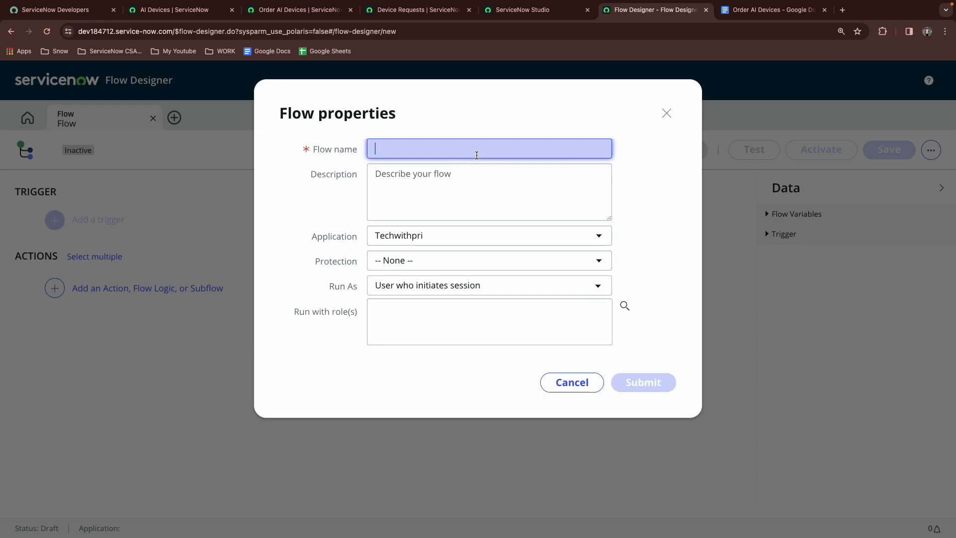
Name the new flow Order AI Devices Flow
{"action": "type", "text": "Order"}
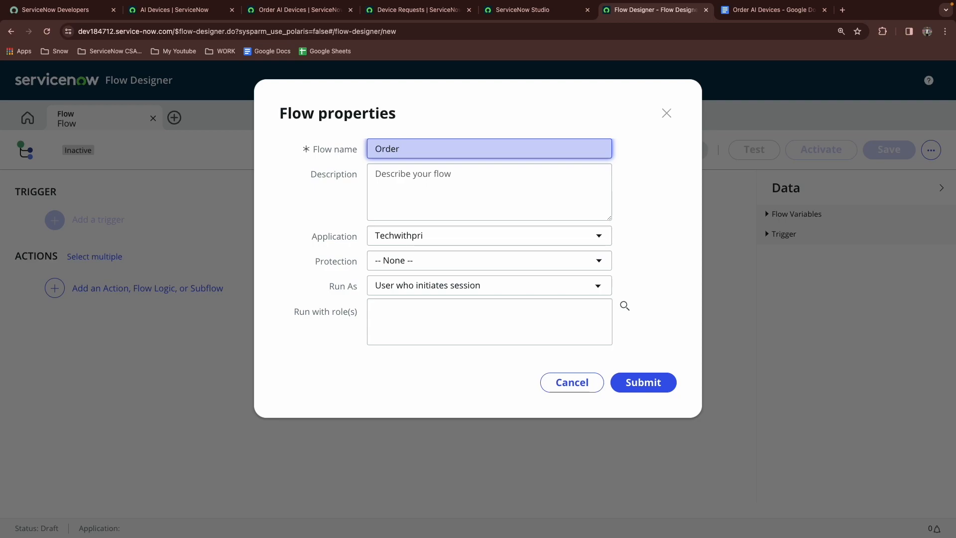
{"action": "type", "text": " A"}
{"action": "key", "text": "BackSpace"}
{"action": "type", "text": "Ai Devices Flo"}
{"action": "key", "text": "BackSpace"}
{"action": "type", "text": "w"}
{"action": "key", "text": "BackSpace"}
{"action": "key", "text": "BackSpace"}
{"action": "type", "text": "low"}
{"action": "left_click", "coordinate": [546, 208]}
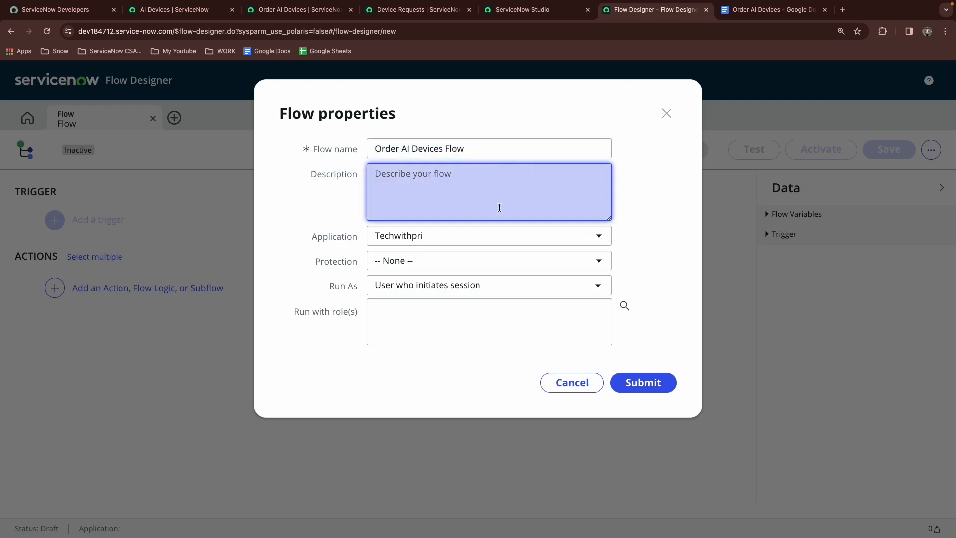
Keep Run As on User who initiates session, submit the flow properties, and skip the tour
{"action": "left_click", "coordinate": [429, 258]}
{"action": "left_click", "coordinate": [427, 262]}
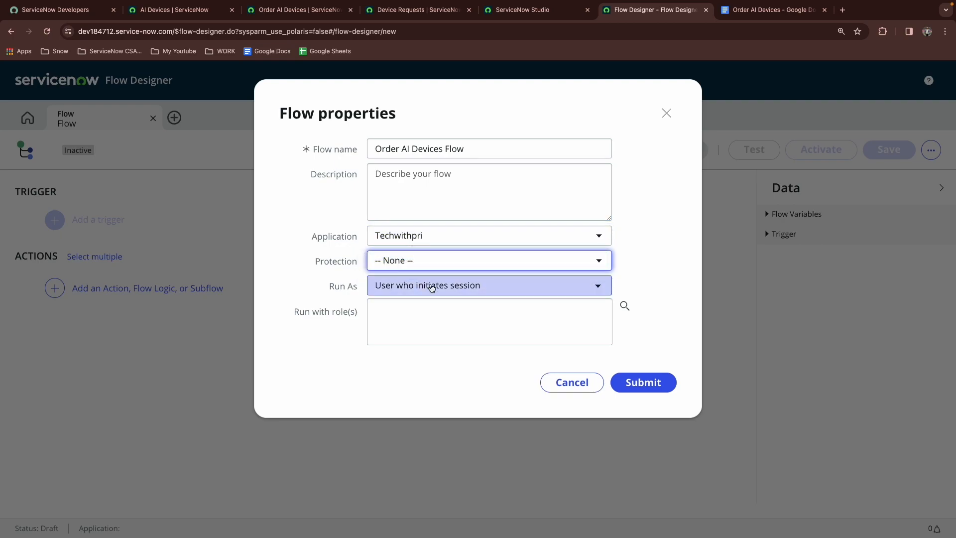
{"action": "left_click", "coordinate": [446, 285]}
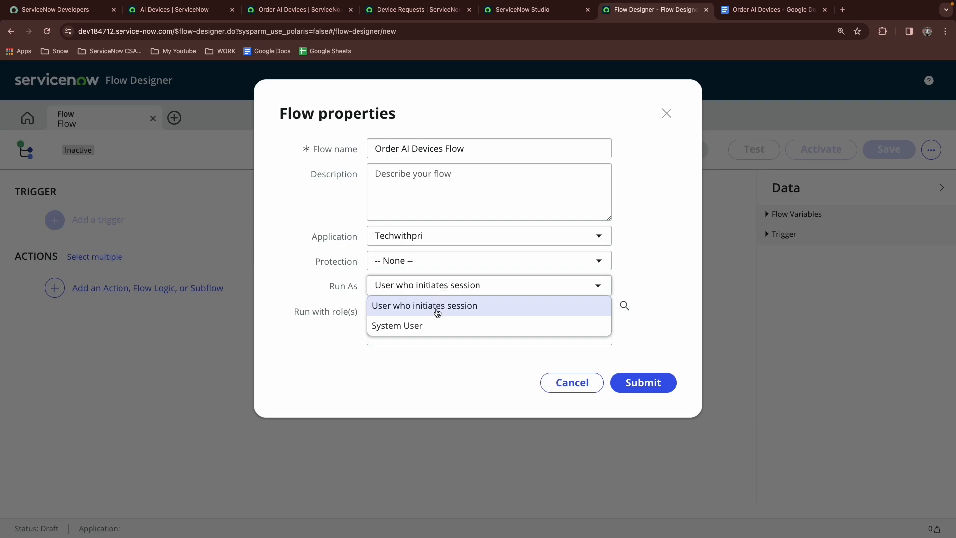
{"action": "left_click", "coordinate": [512, 270]}
{"action": "left_click", "coordinate": [631, 388]}
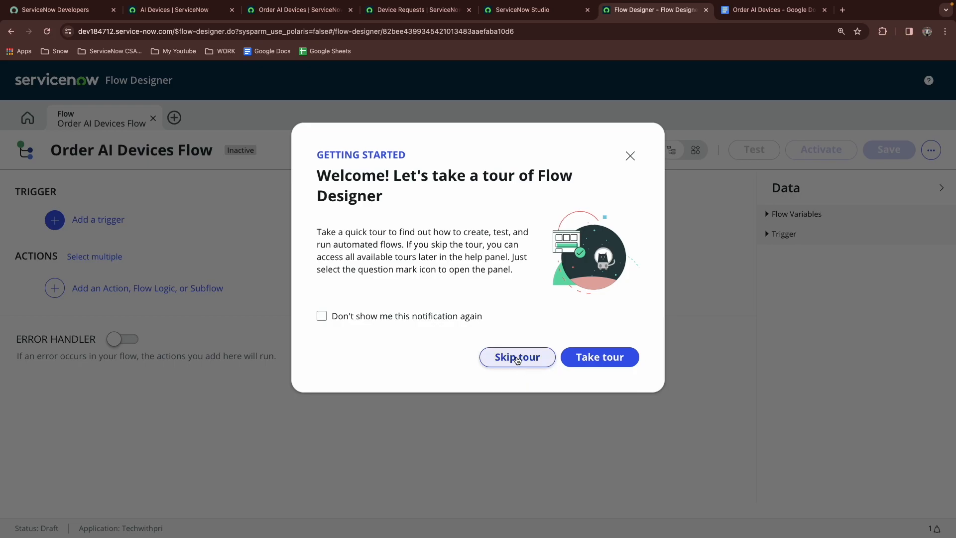
{"action": "left_click", "coordinate": [515, 357]}
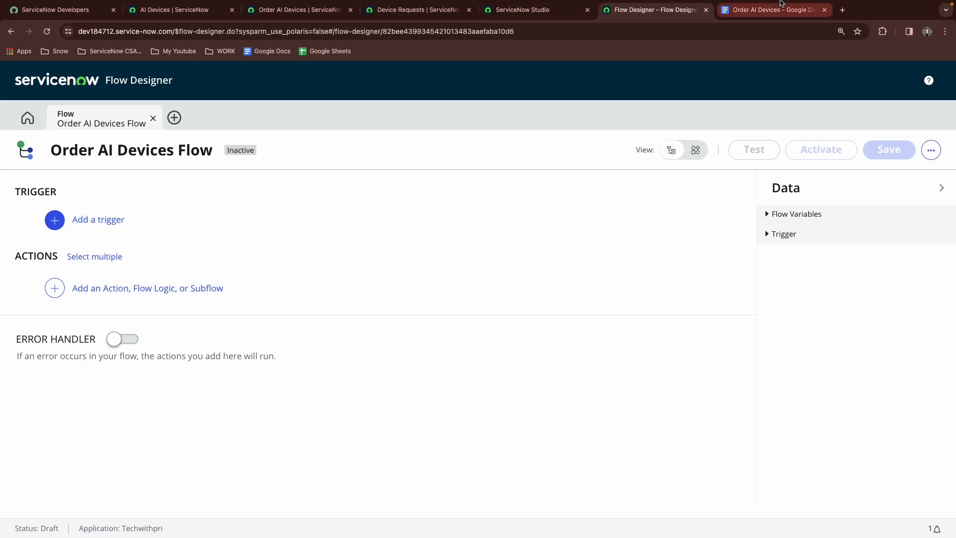
Review the catalog item flow requirements in the document
{"action": "left_click", "coordinate": [765, 15]}
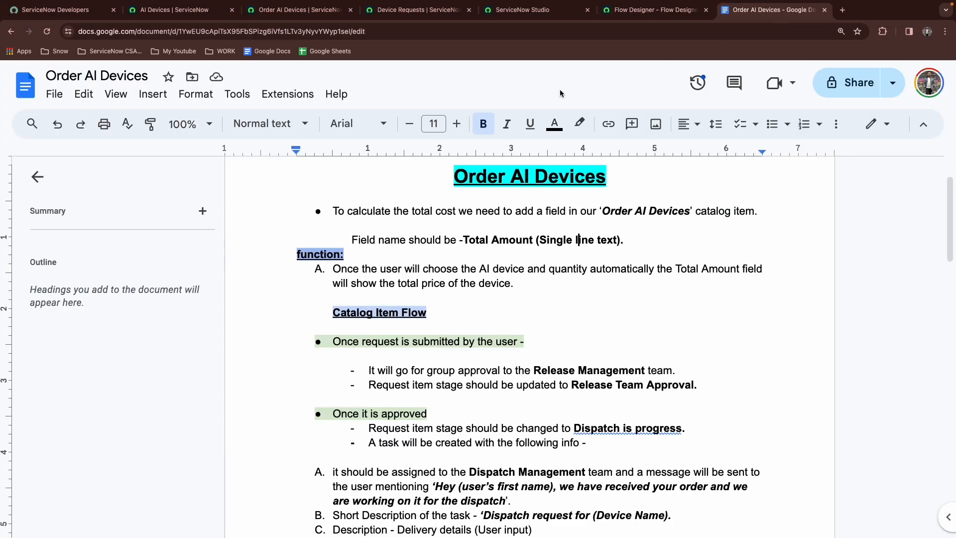
{"action": "scroll", "coordinate": [427, 295], "scroll_direction": "down", "scroll_amount": 1}
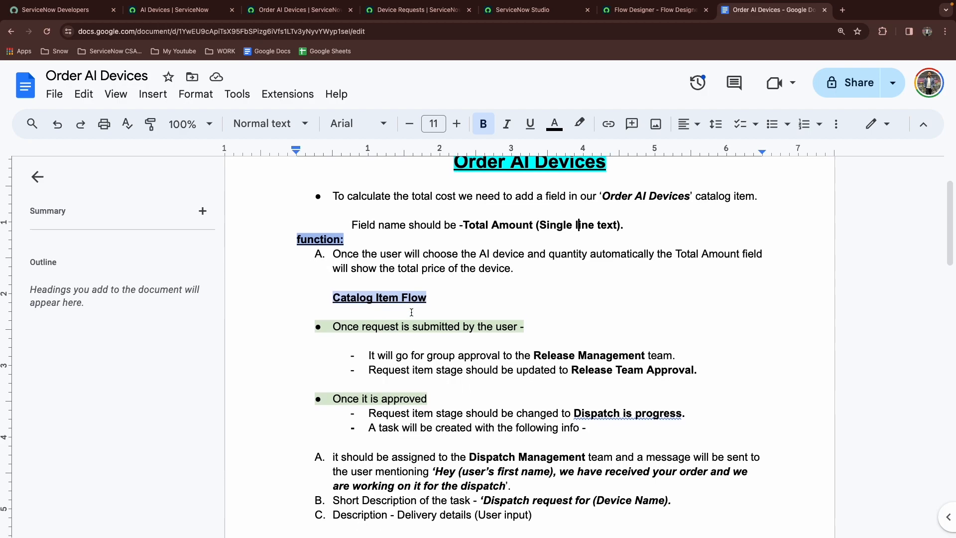
{"action": "scroll", "coordinate": [410, 313], "scroll_direction": "down", "scroll_amount": 1}
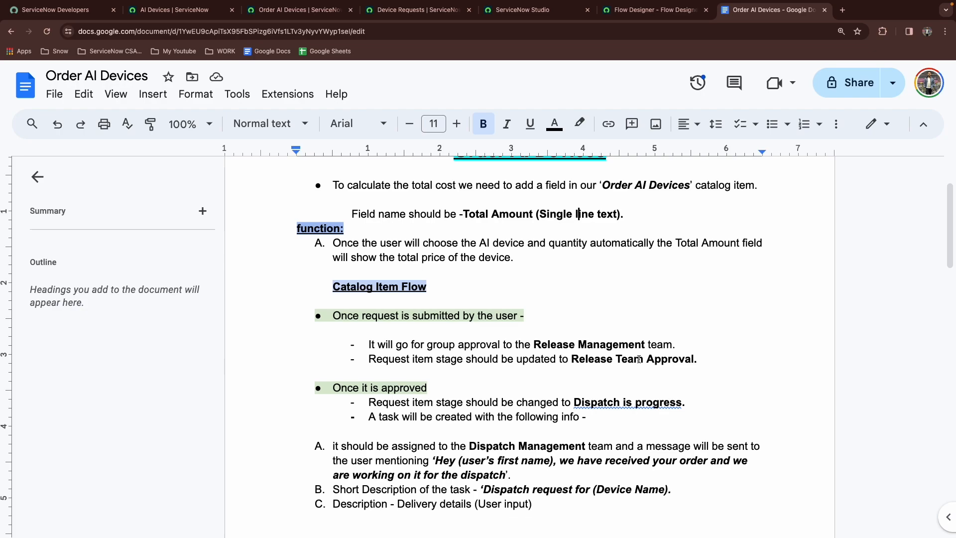
{"action": "left_click", "coordinate": [630, 14]}
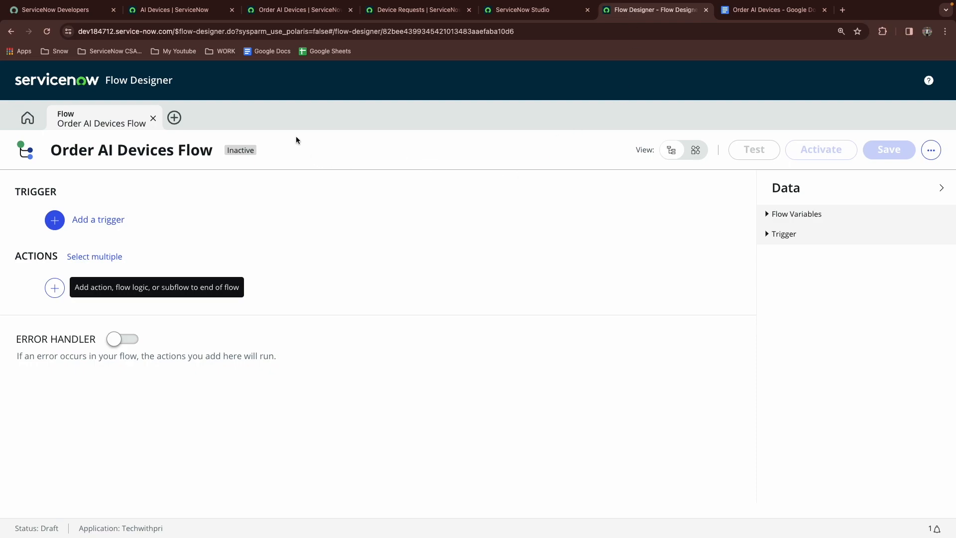
Add a Service Catalog trigger to the flow
{"action": "left_click", "coordinate": [120, 221]}
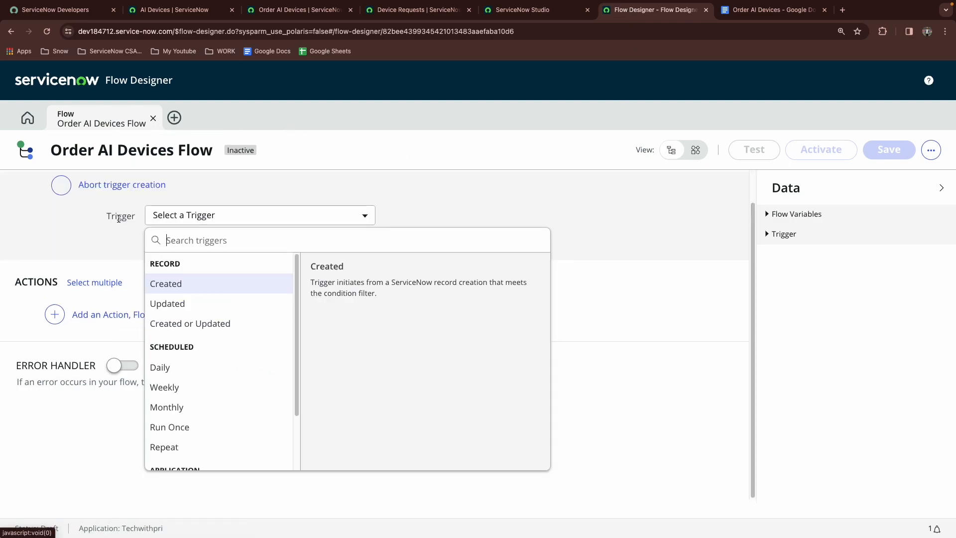
{"action": "scroll", "coordinate": [207, 288], "scroll_direction": "down", "scroll_amount": 3}
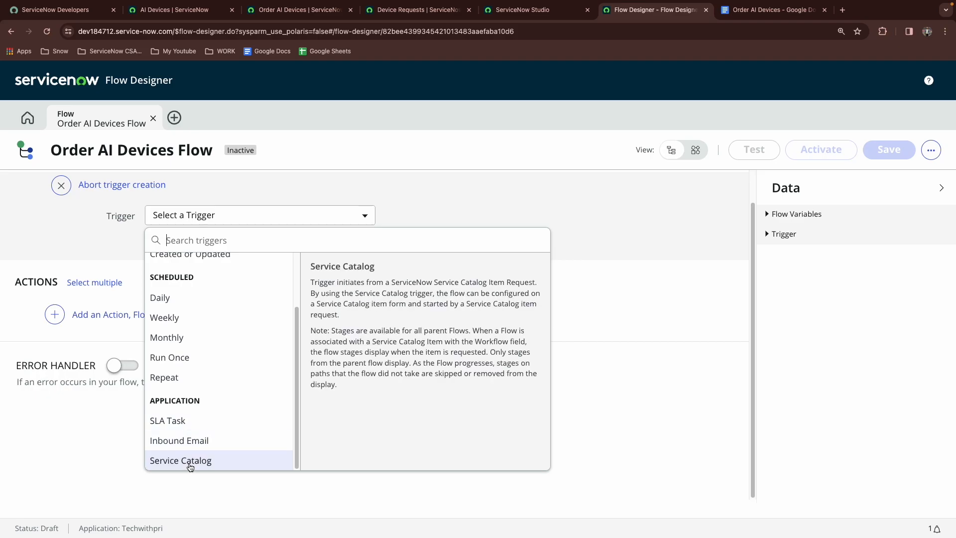
{"action": "left_click", "coordinate": [189, 460]}
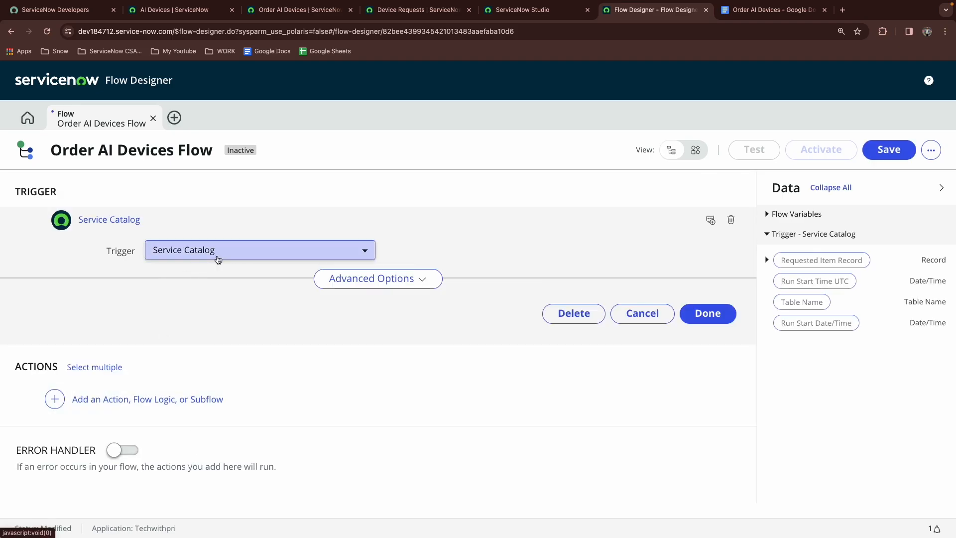
Add an Ask For Approval action whose record is the trigger's Requested Item Record
{"action": "left_click", "coordinate": [707, 313]}
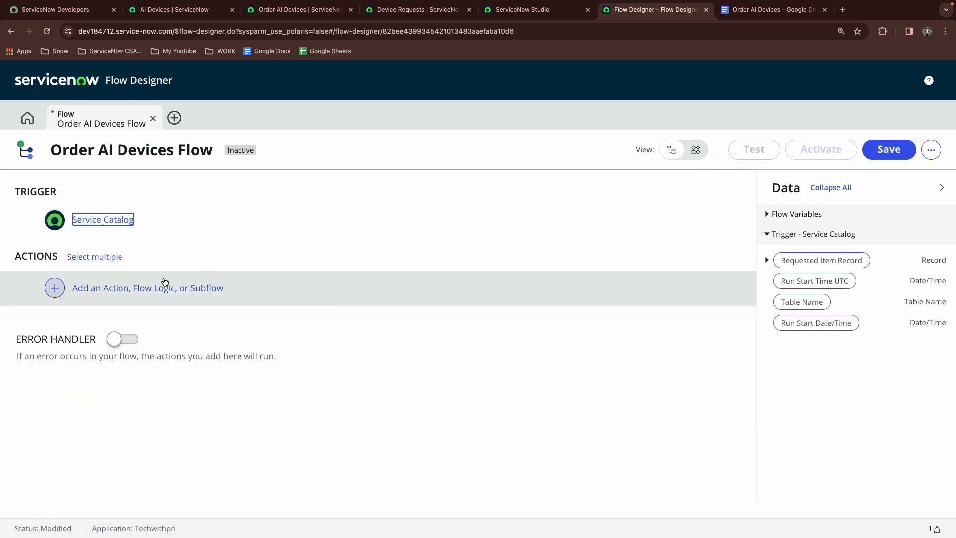
{"action": "left_click", "coordinate": [91, 295]}
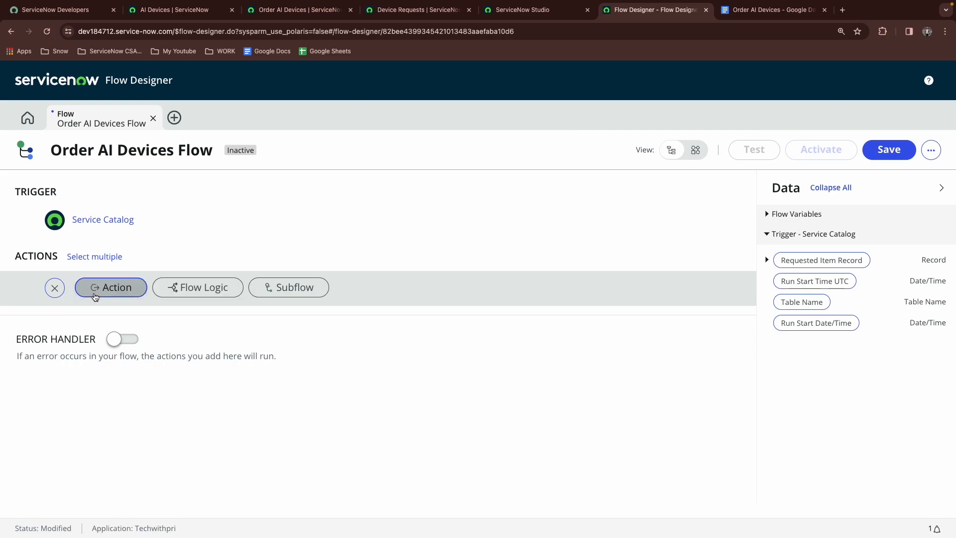
{"action": "left_click", "coordinate": [95, 292]}
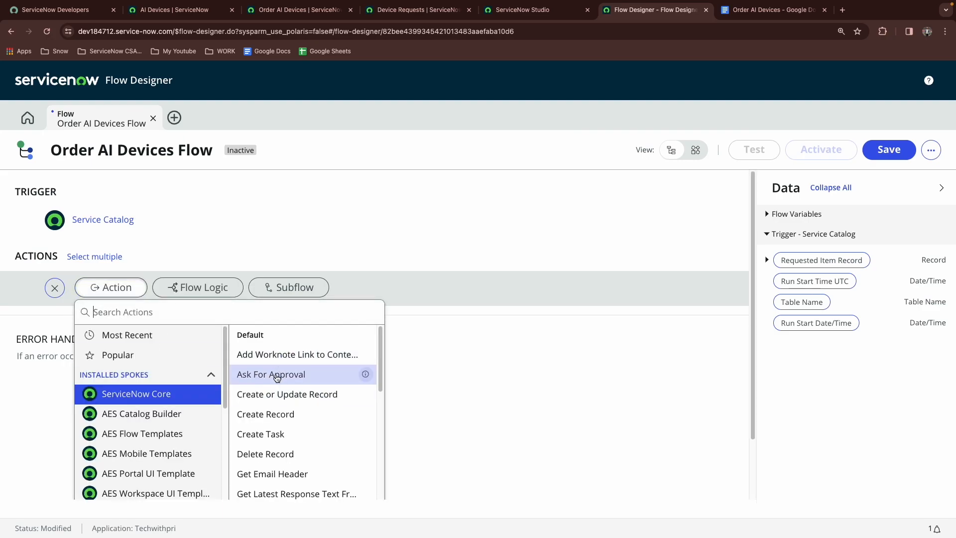
{"action": "left_click", "coordinate": [277, 377]}
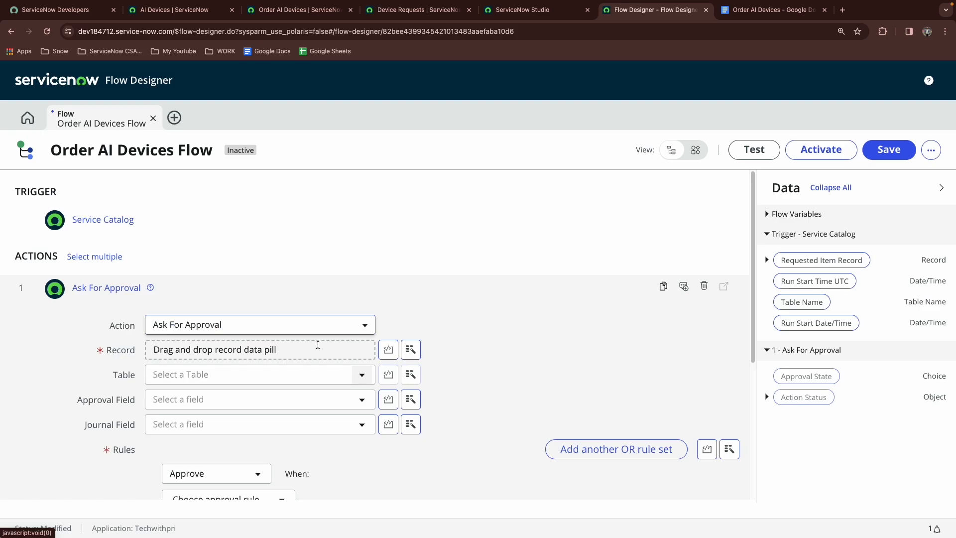
{"action": "left_click_drag", "start_coordinate": [802, 260], "coordinate": [300, 349]}
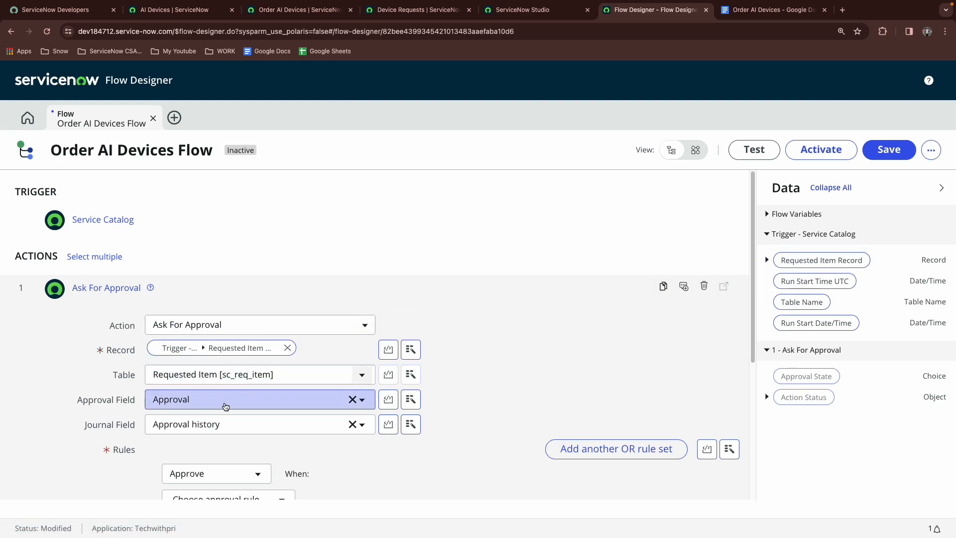
Set the approval rule to Anyone approves from the Release Management group and finish the approval action
{"action": "scroll", "coordinate": [196, 420], "scroll_direction": "down", "scroll_amount": 5}
{"action": "scroll", "coordinate": [196, 420], "scroll_direction": "up", "scroll_amount": 1}
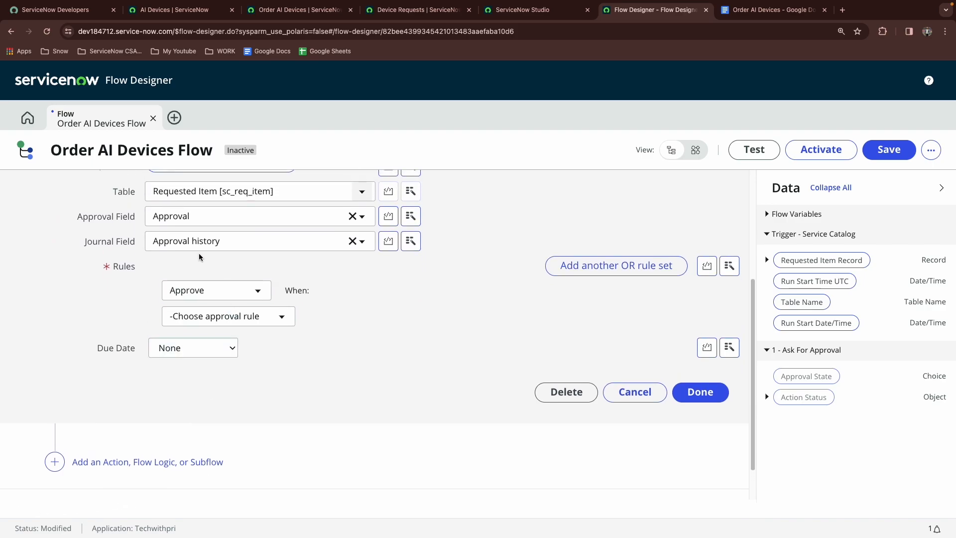
{"action": "left_click", "coordinate": [252, 320]}
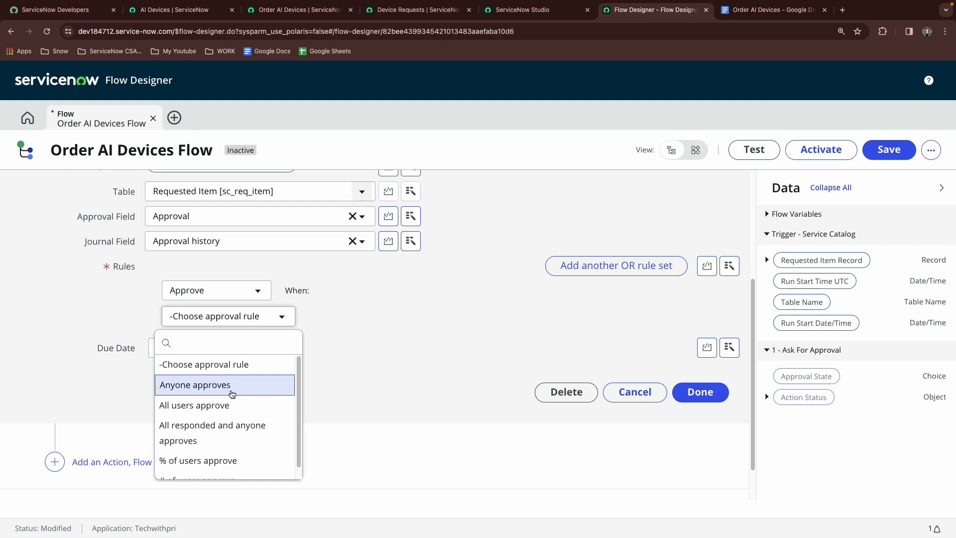
{"action": "left_click", "coordinate": [231, 394]}
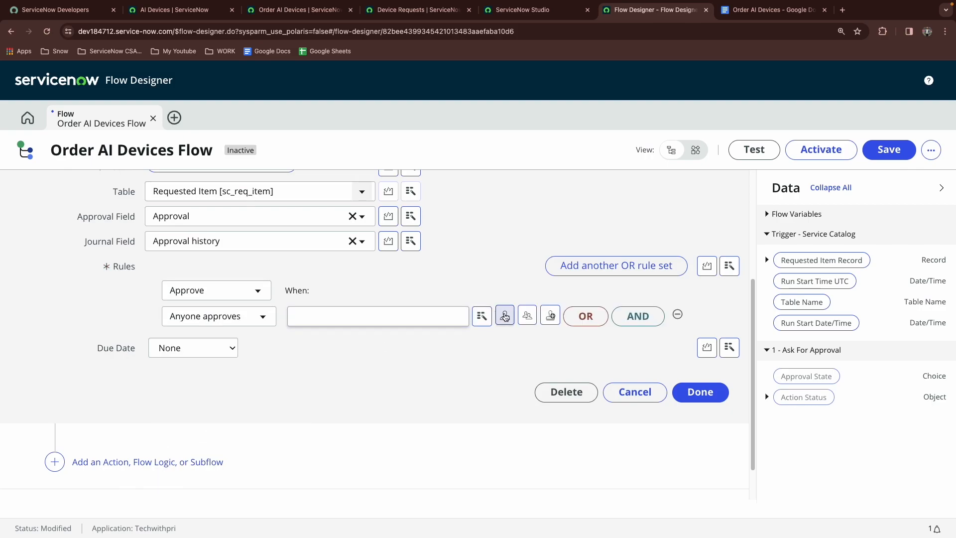
{"action": "left_click", "coordinate": [533, 315]}
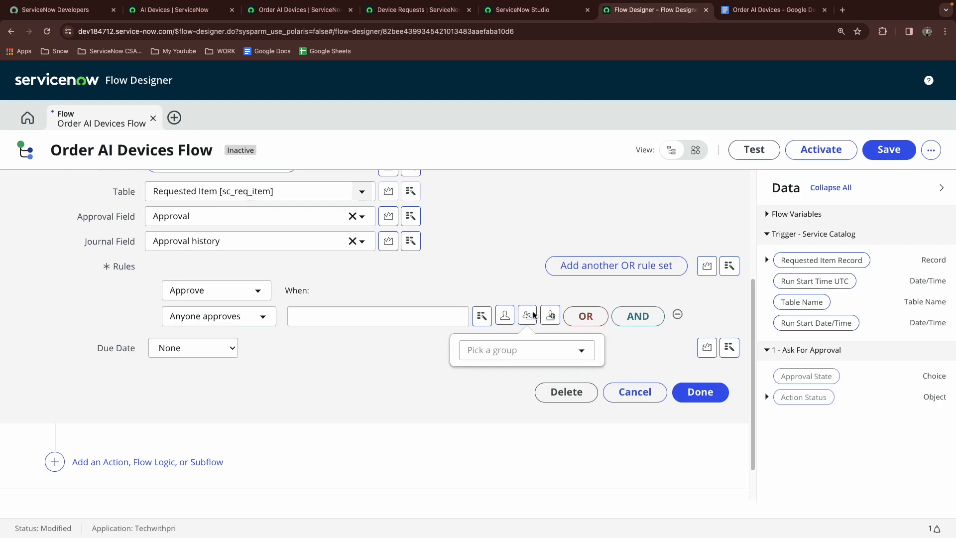
{"action": "left_click", "coordinate": [528, 359]}
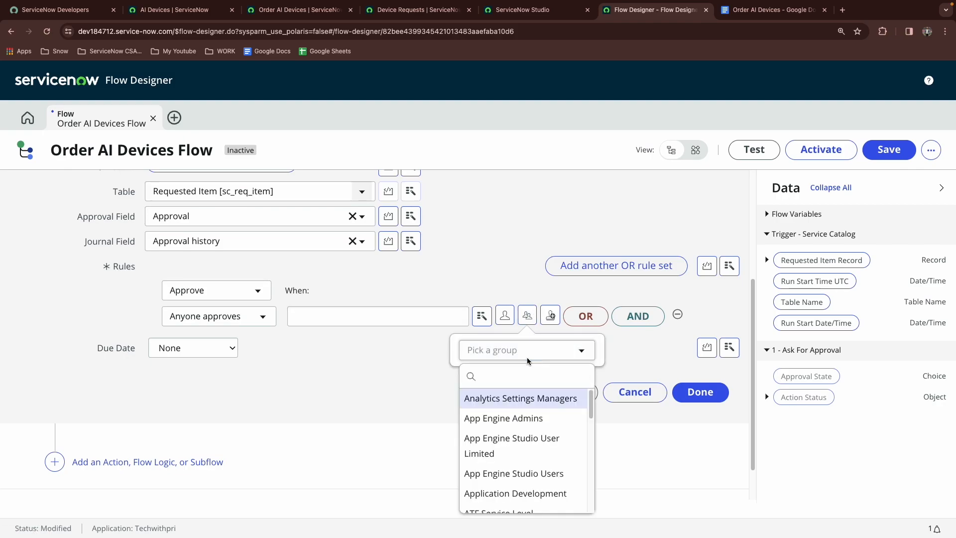
{"action": "type", "text": "release"}
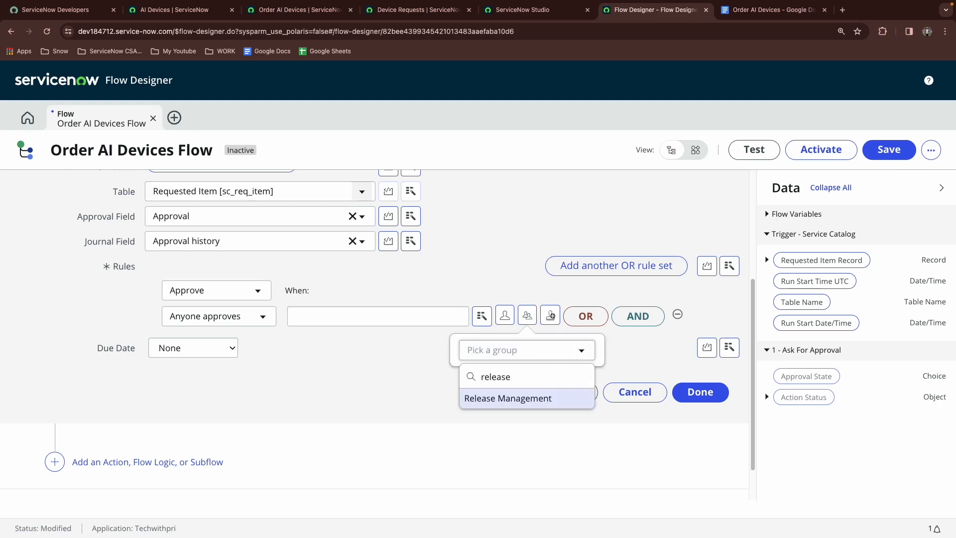
{"action": "left_click", "coordinate": [513, 407]}
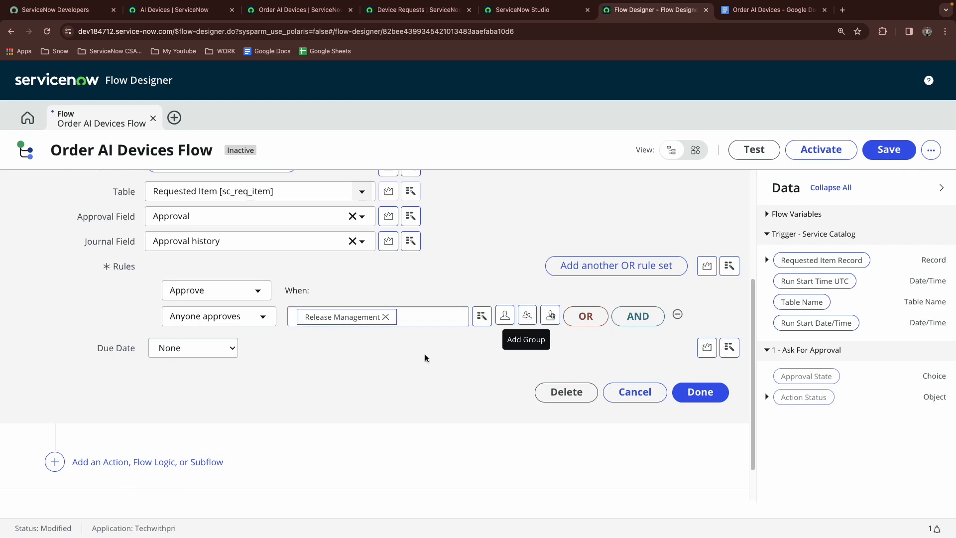
{"action": "left_click", "coordinate": [676, 392]}
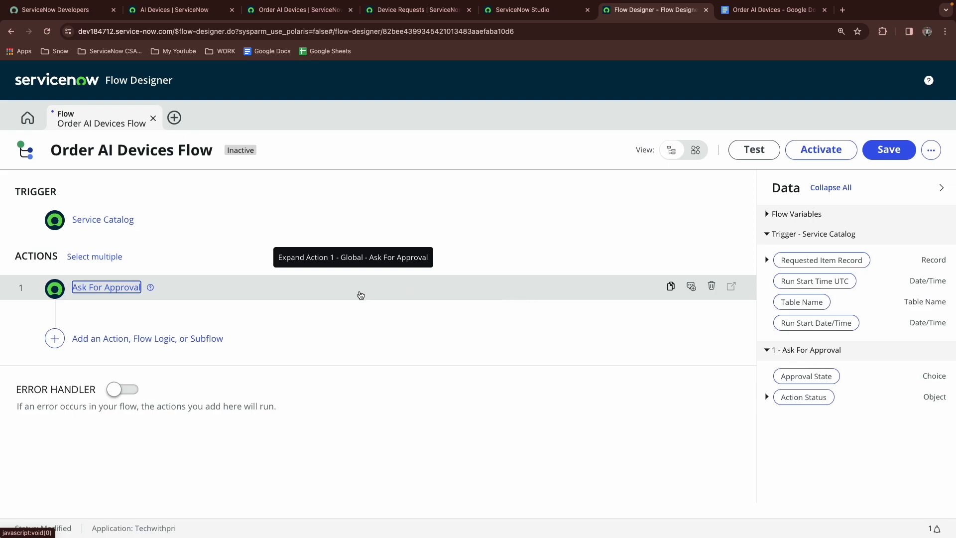
Copy the stage text Release Team Approval from the requirements document
{"action": "left_click", "coordinate": [758, 11]}
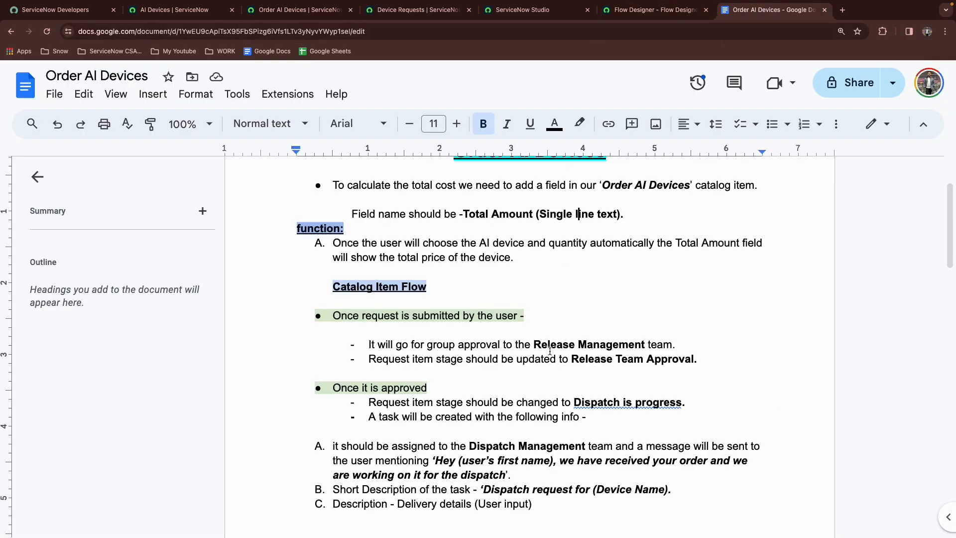
{"action": "left_click_drag", "start_coordinate": [572, 359], "coordinate": [693, 362]}
{"action": "key", "text": "ctrl+c"}
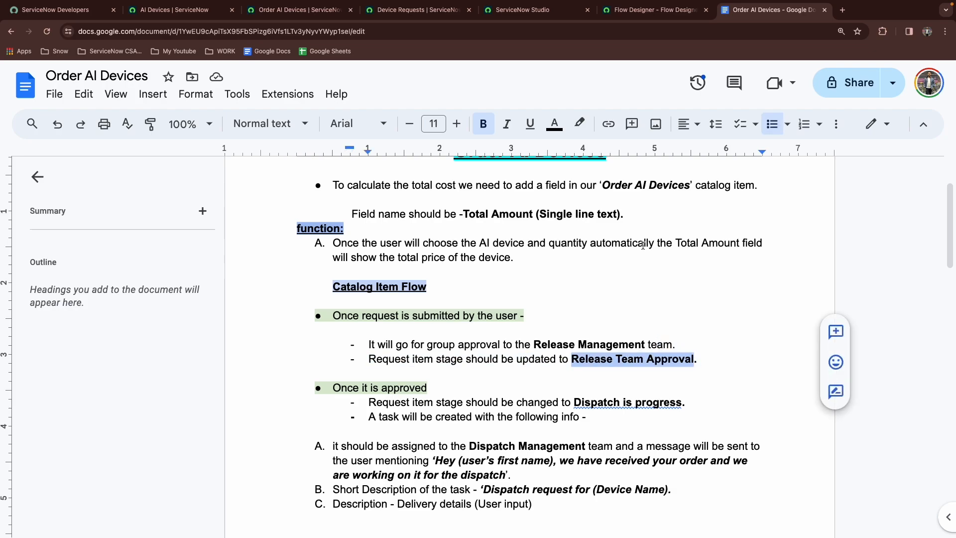
{"action": "left_click", "coordinate": [633, 9]}
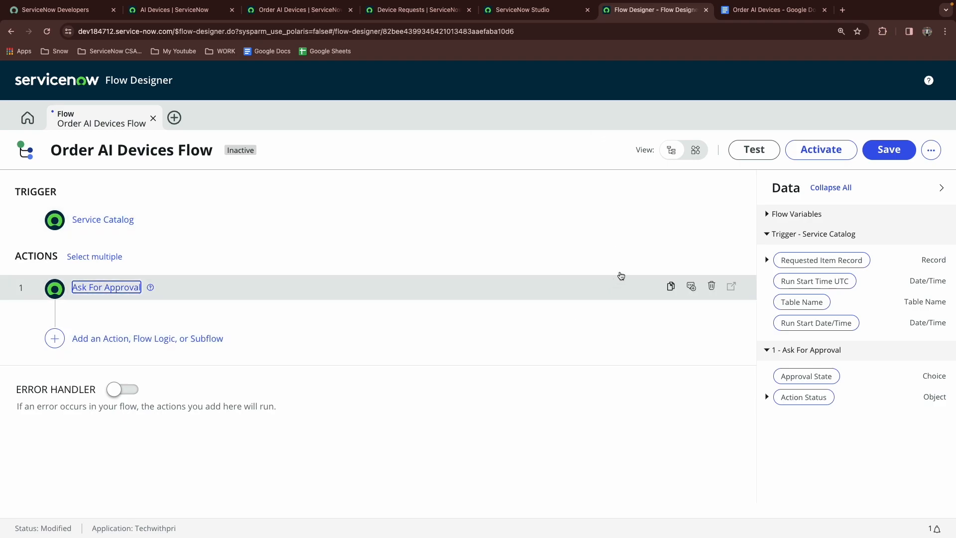
Create a new stage named Release Team Approval for the approval action, pasting the copied text as its value
{"action": "left_click", "coordinate": [690, 270]}
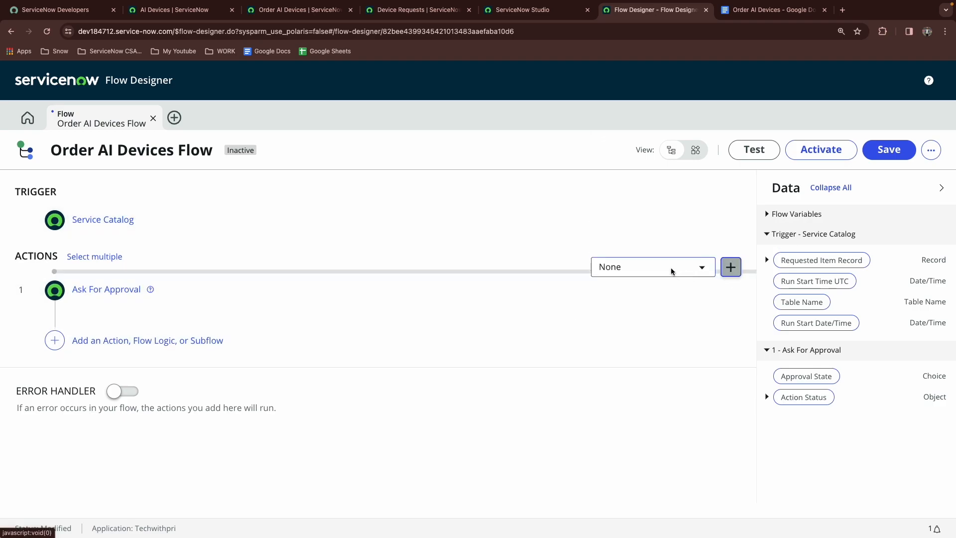
{"action": "left_click", "coordinate": [729, 269]}
{"action": "type", "text": "Release Team Approval"}
{"action": "key", "text": "Tab"}
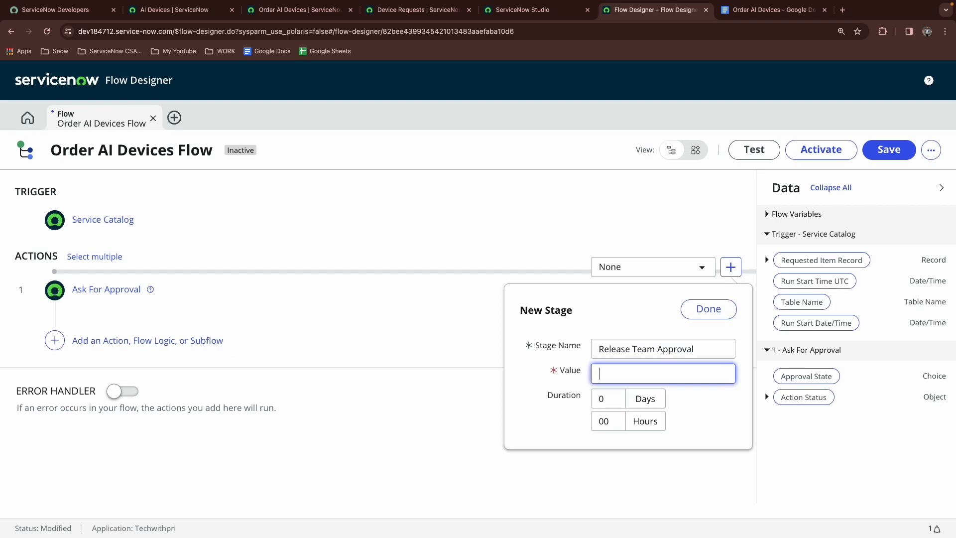
{"action": "key", "text": "ctrl+v"}
{"action": "left_click", "coordinate": [711, 314]}
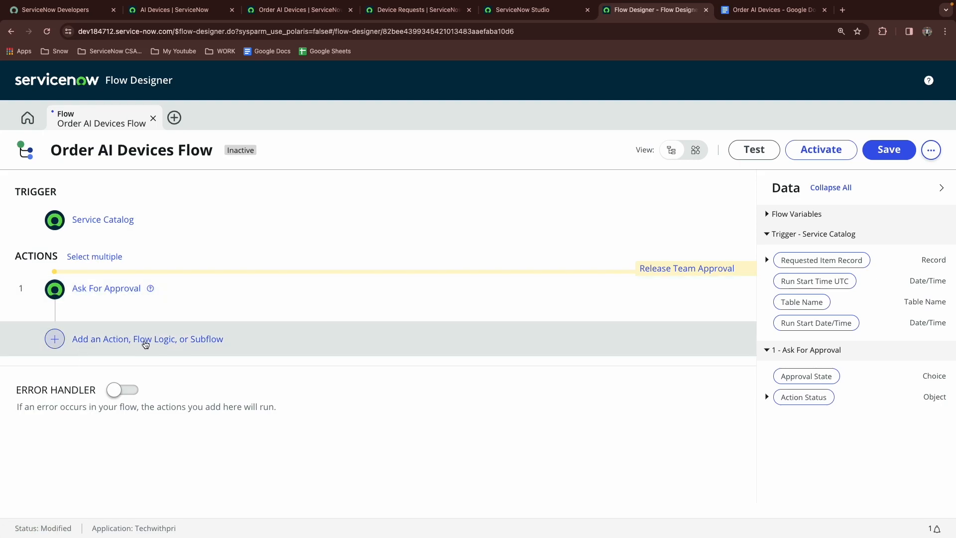
Add an If flow logic with the condition Ask For Approval's Approval State is Approved
{"action": "left_click", "coordinate": [145, 341]}
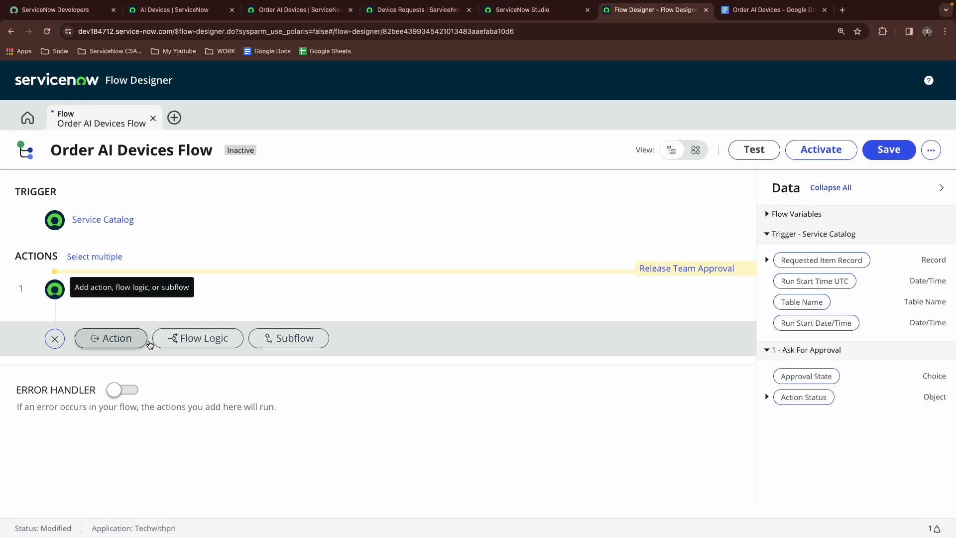
{"action": "left_click", "coordinate": [161, 348]}
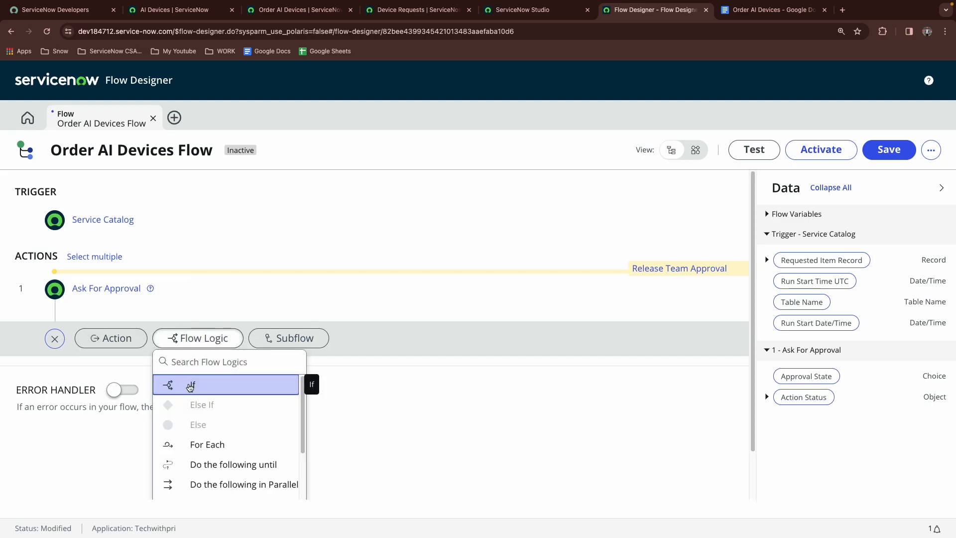
{"action": "left_click", "coordinate": [189, 384]}
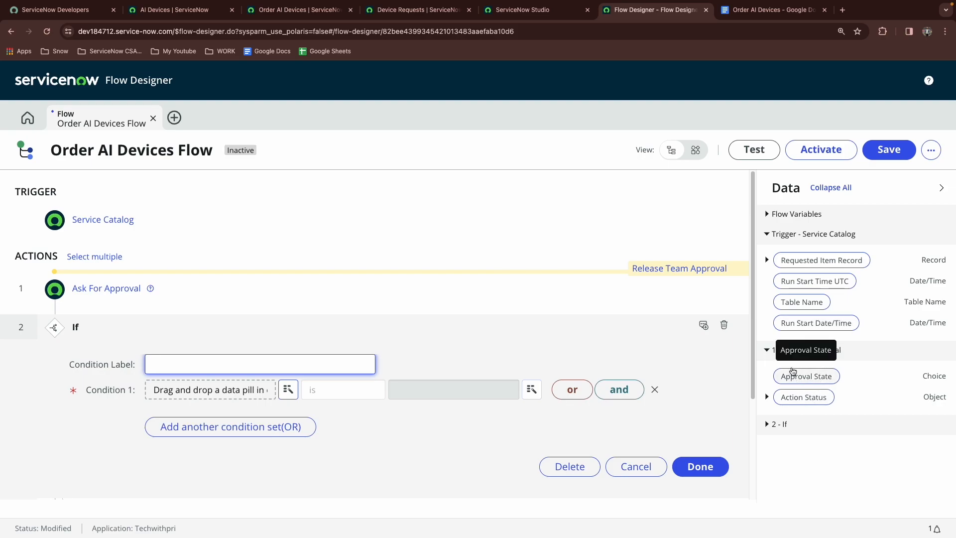
{"action": "left_click_drag", "start_coordinate": [804, 376], "coordinate": [227, 389]}
{"action": "left_click", "coordinate": [385, 391]}
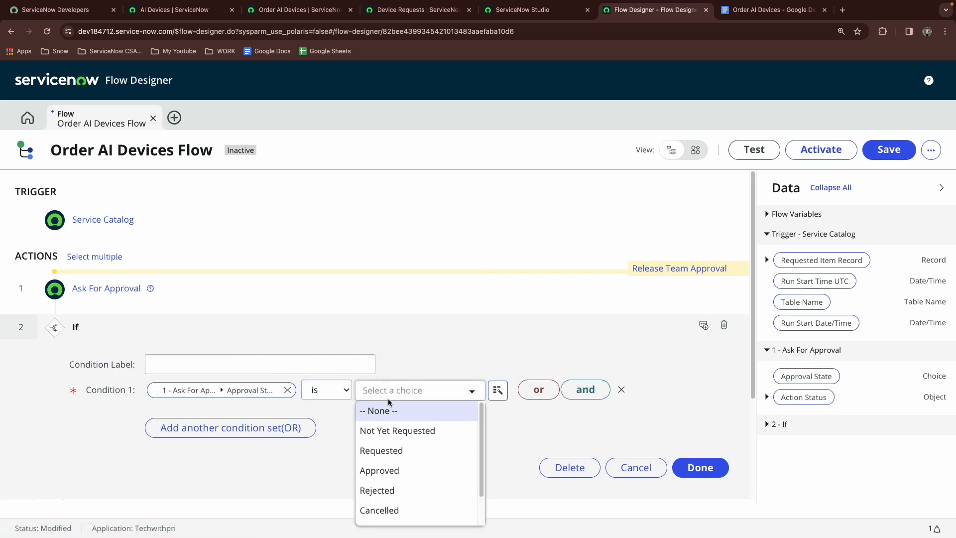
{"action": "left_click", "coordinate": [393, 471]}
Label the If condition Check for Approval
{"action": "left_click", "coordinate": [202, 362]}
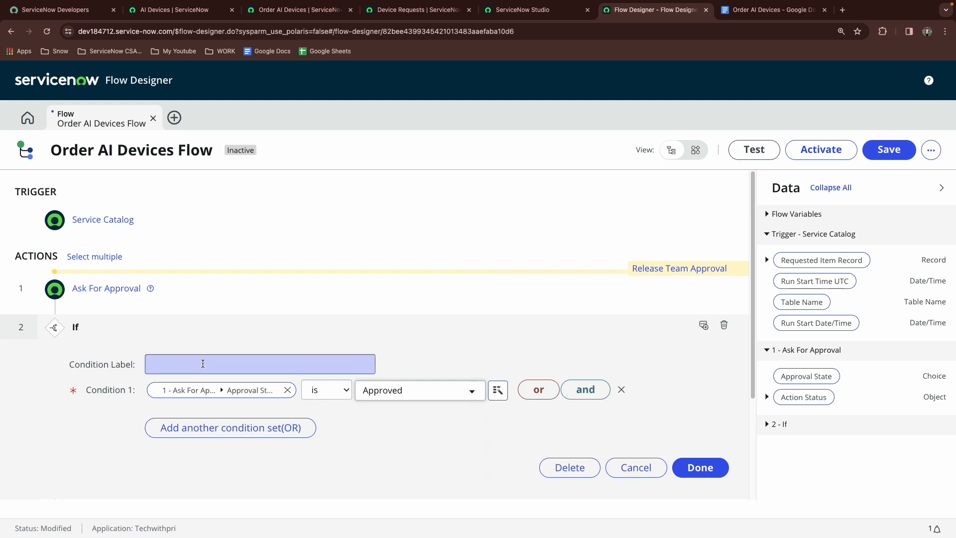
{"action": "type", "text": "Chec"}
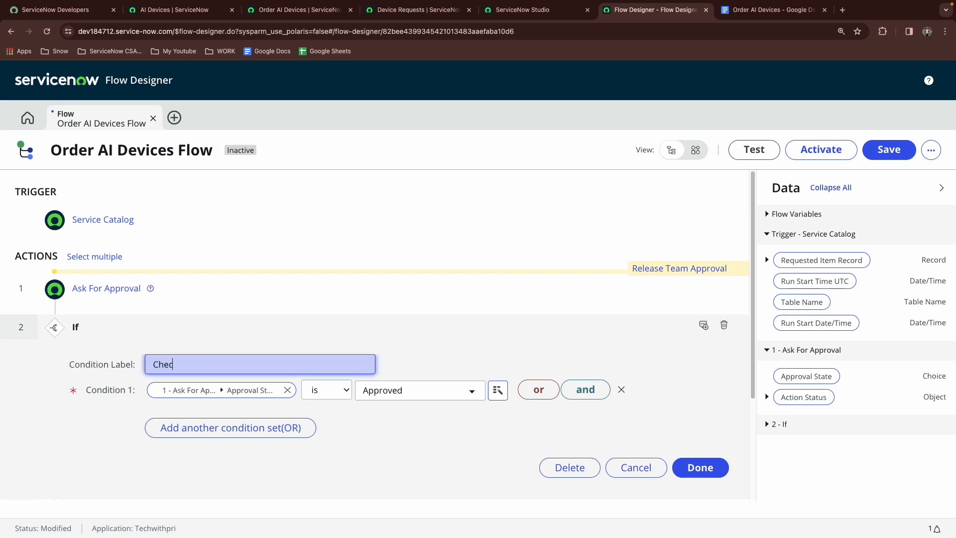
{"action": "type", "text": "k for Approval"}
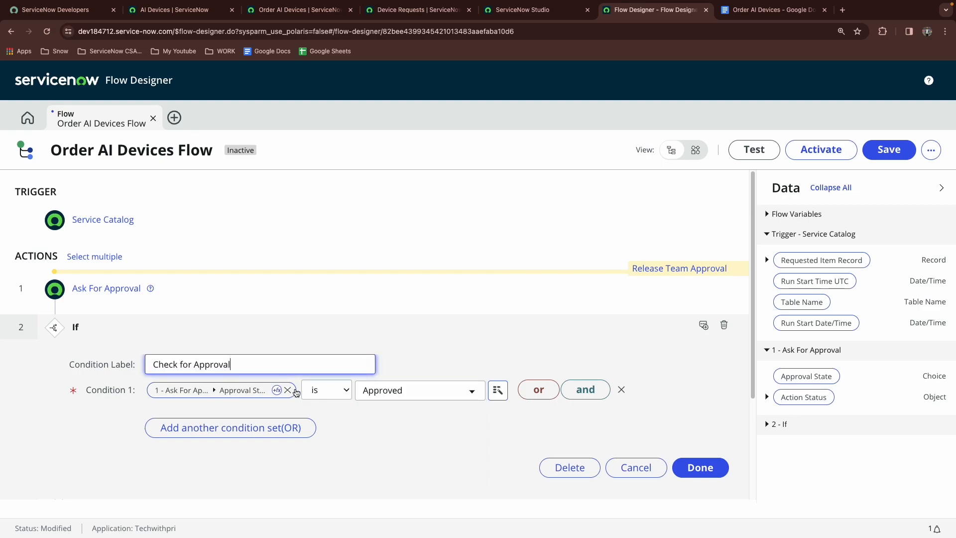
{"action": "scroll", "coordinate": [647, 463], "scroll_direction": "down", "scroll_amount": 2}
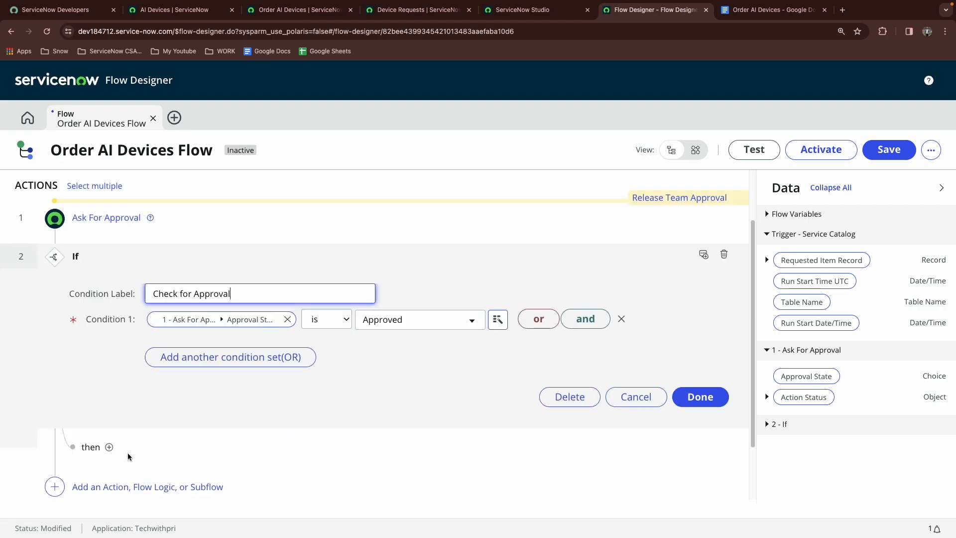
Add a Create Catalog Task action inside the If branch
{"action": "left_click", "coordinate": [110, 448]}
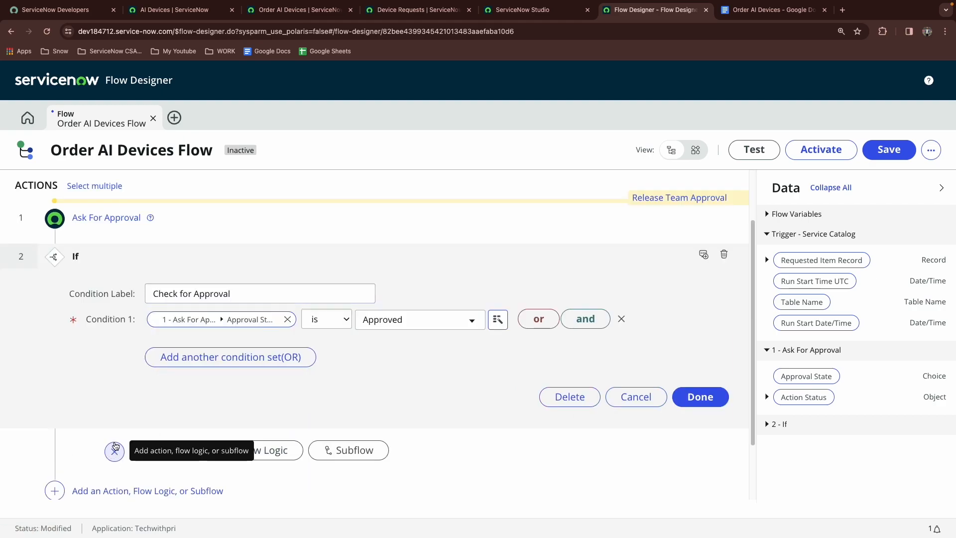
{"action": "left_click", "coordinate": [156, 456]}
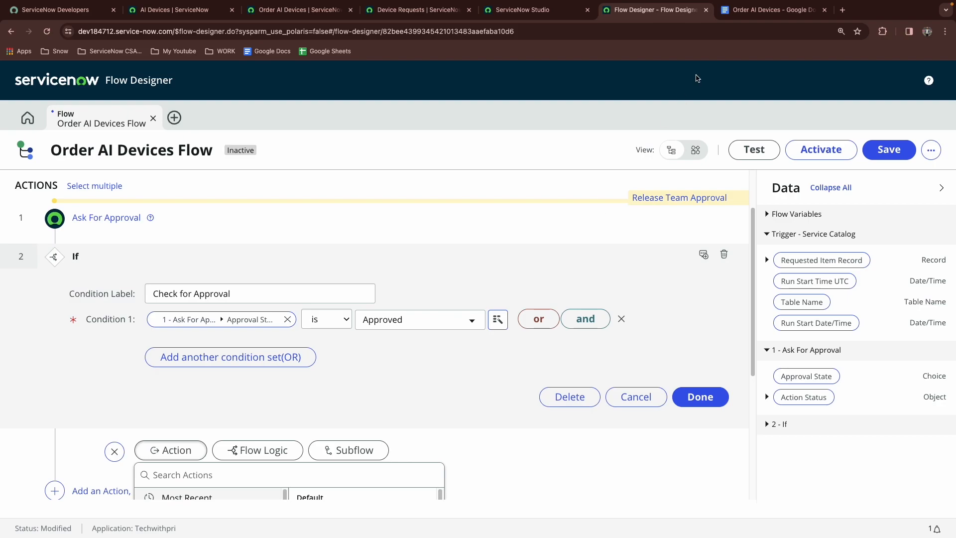
{"action": "left_click", "coordinate": [746, 11]}
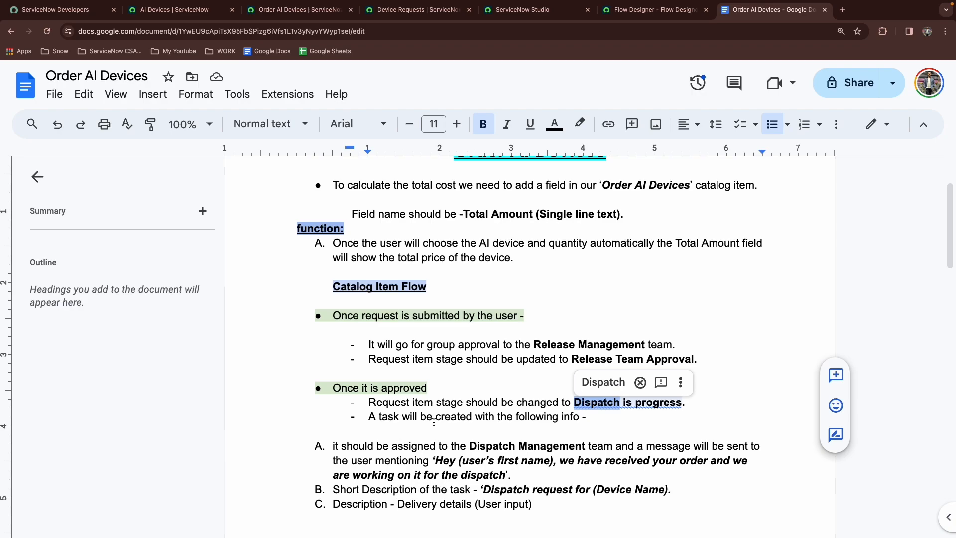
{"action": "left_click", "coordinate": [654, 10]}
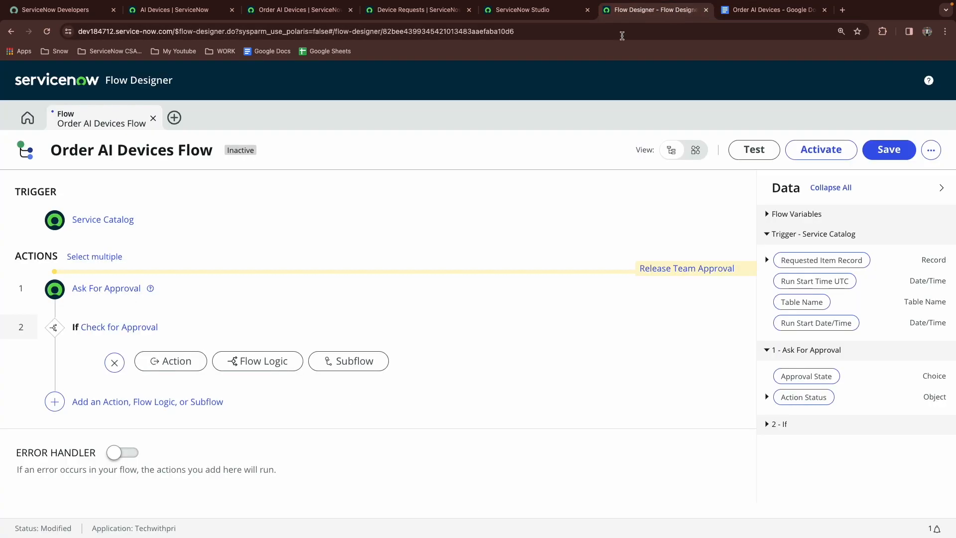
{"action": "left_click", "coordinate": [167, 367]}
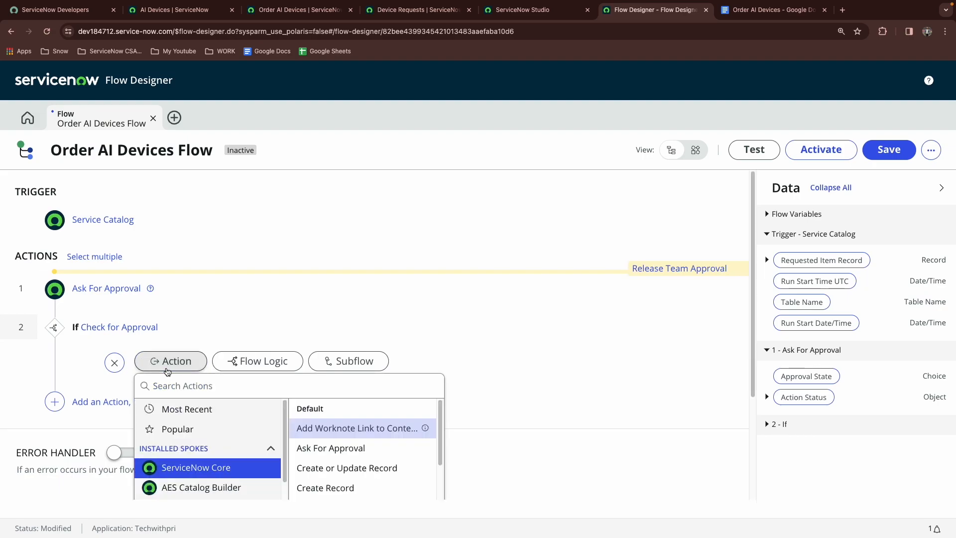
{"action": "left_click", "coordinate": [191, 387]}
{"action": "type", "text": "catalog task"}
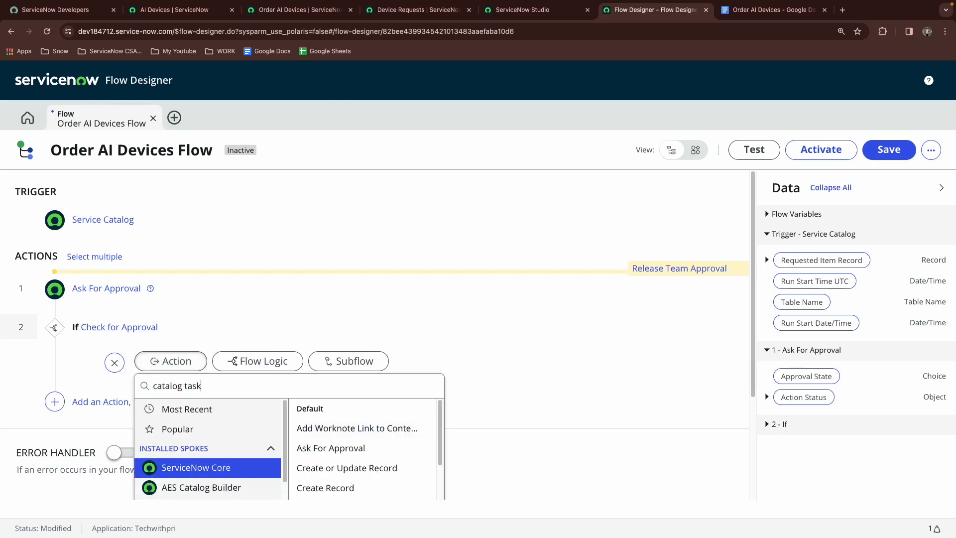
{"action": "left_click", "coordinate": [338, 429]}
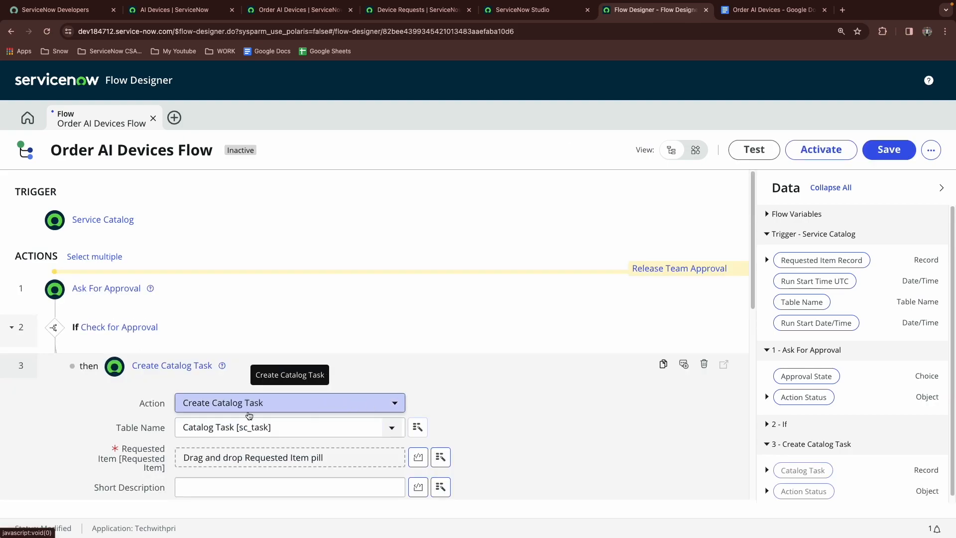
{"action": "scroll", "coordinate": [133, 457], "scroll_direction": "down", "scroll_amount": 2}
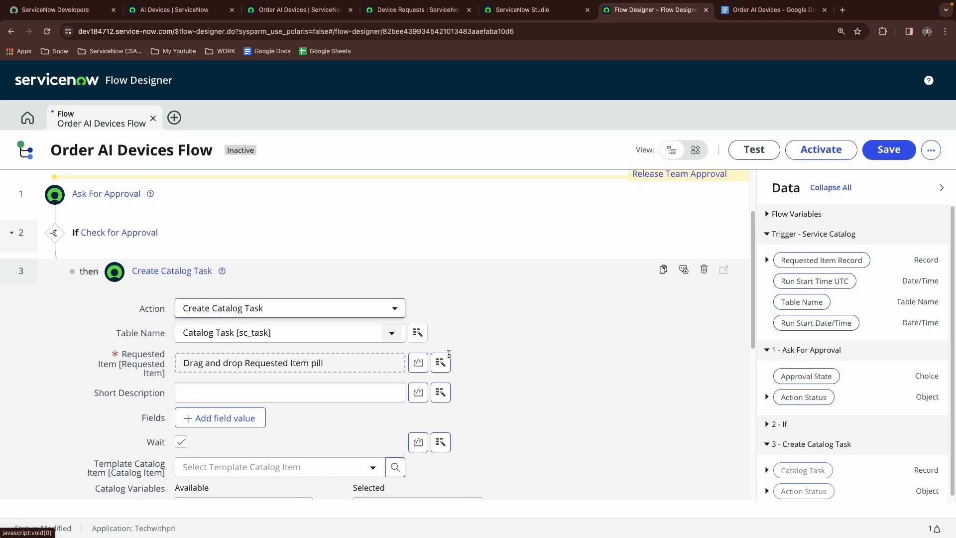
Fill the catalog task's Requested Item with the trigger's Requested Item Record pill
{"action": "left_click_drag", "start_coordinate": [821, 259], "coordinate": [279, 363]}
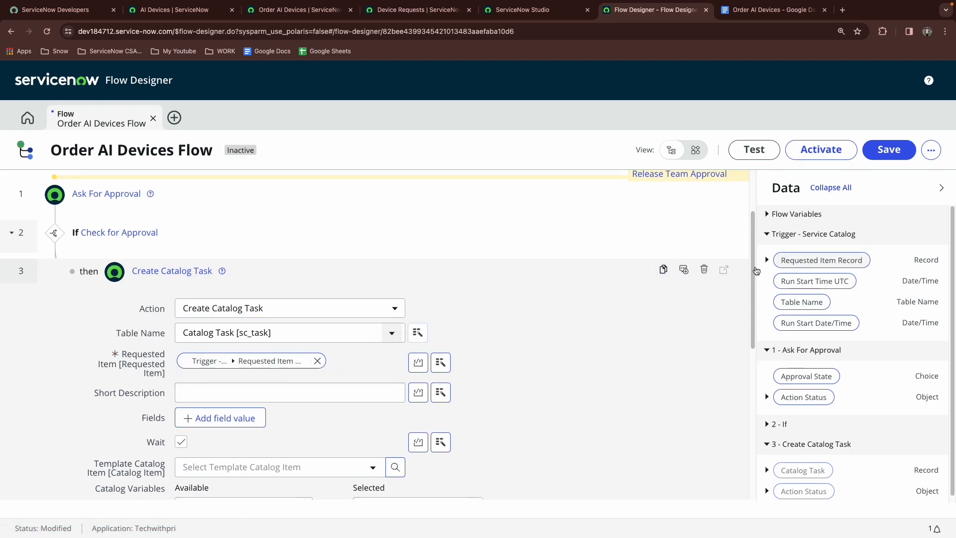
{"action": "left_click", "coordinate": [582, 258]}
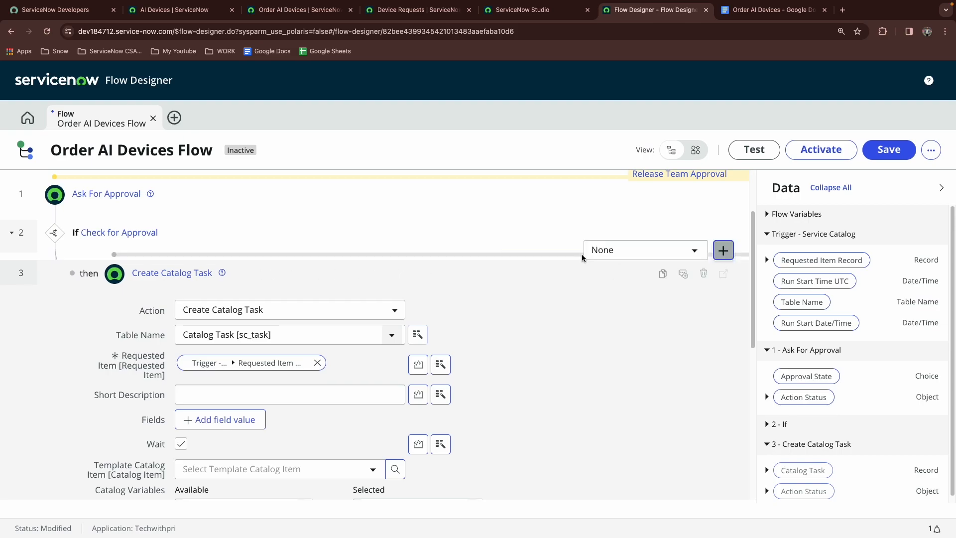
Create a new stage named Dispatch is progress for the catalog task, using the same text as its value
{"action": "left_click", "coordinate": [723, 251]}
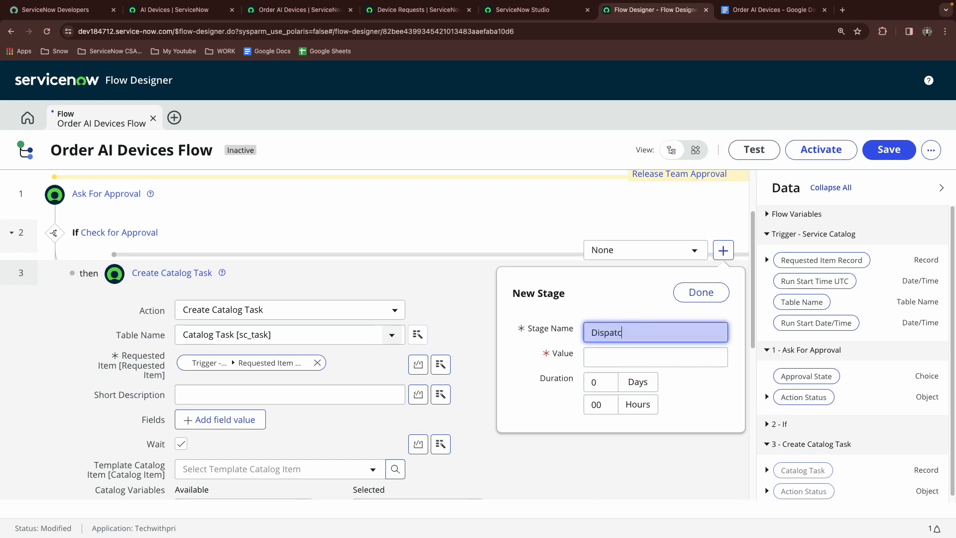
{"action": "type", "text": "Dispatch is progress"}
{"action": "triple_click", "coordinate": [692, 335]}
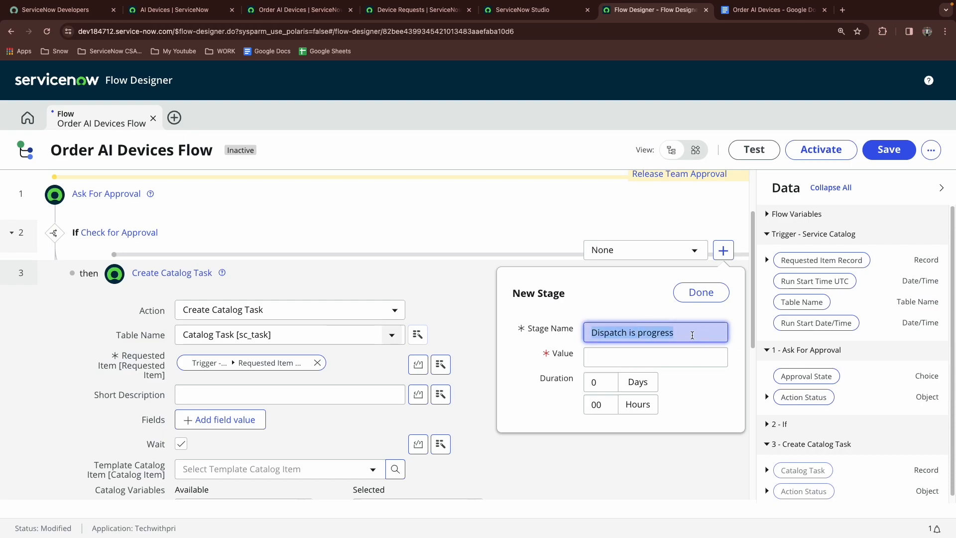
{"action": "key", "text": "ctrl+c"}
{"action": "left_click", "coordinate": [647, 357]}
{"action": "key", "text": "ctrl+v"}
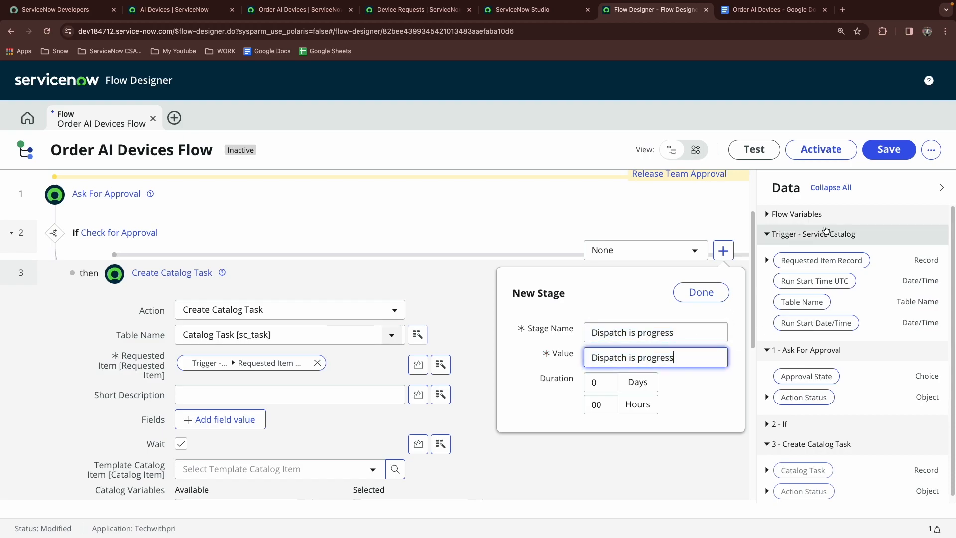
{"action": "left_click", "coordinate": [707, 292]}
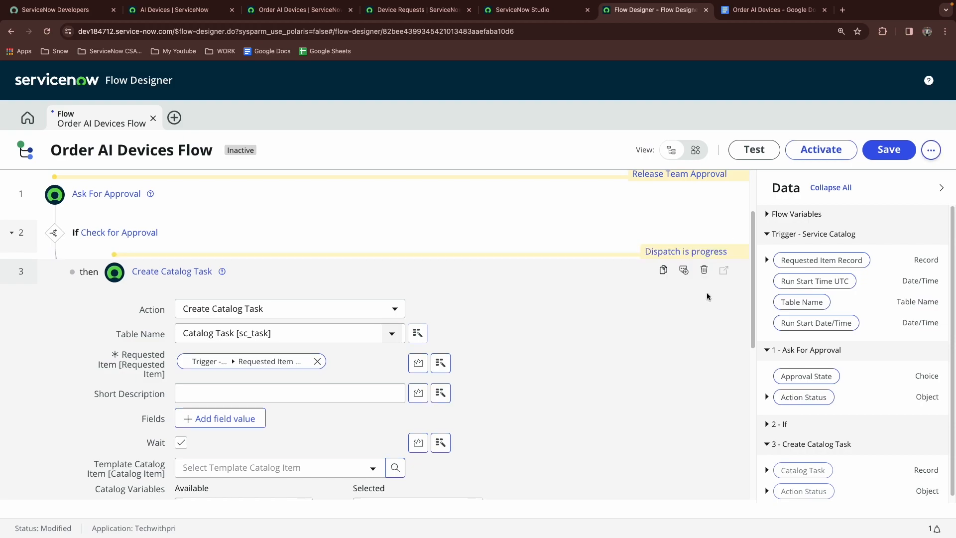
Add a field value to the catalog task setting Assignment group to Dispatch Management
{"action": "key", "text": "ctrl+Tab"}
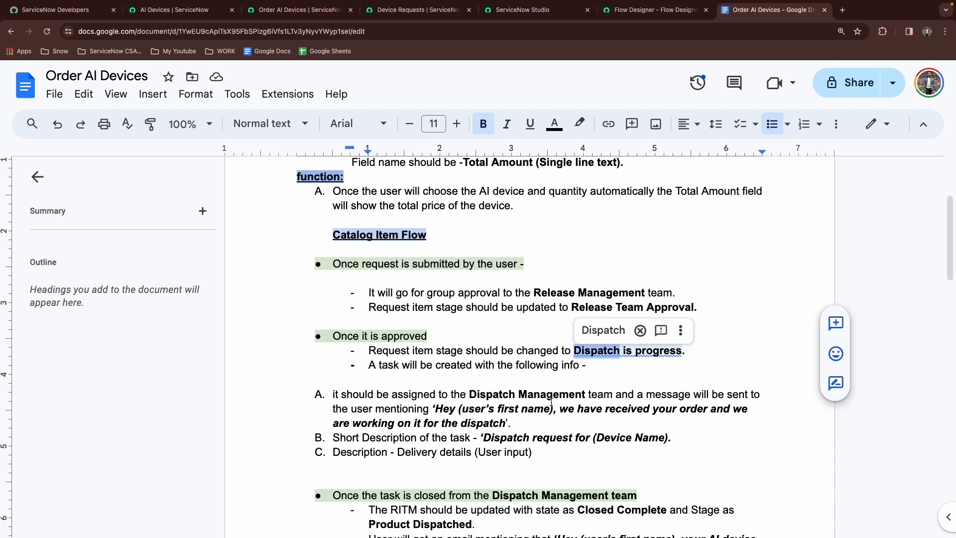
{"action": "left_click", "coordinate": [652, 10]}
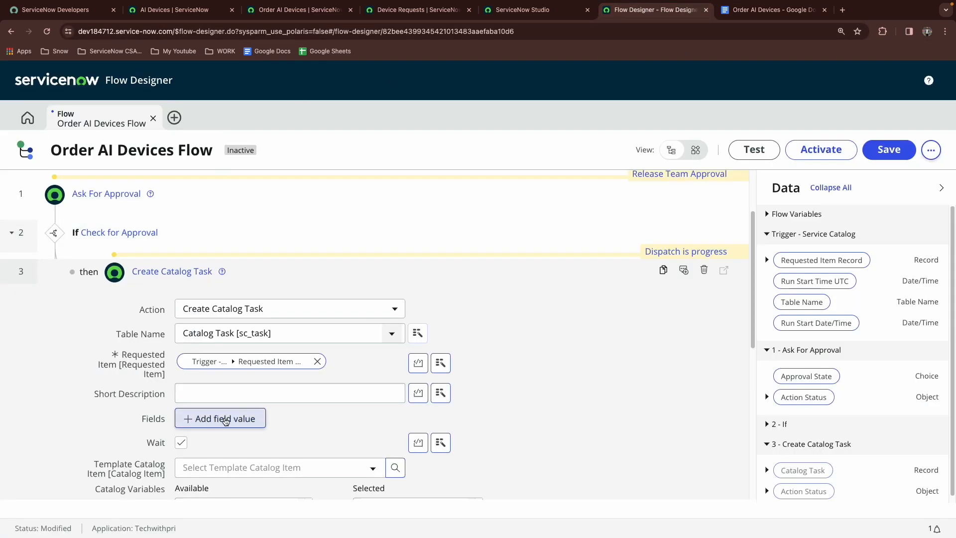
{"action": "left_click", "coordinate": [224, 419]}
{"action": "left_click", "coordinate": [225, 420]}
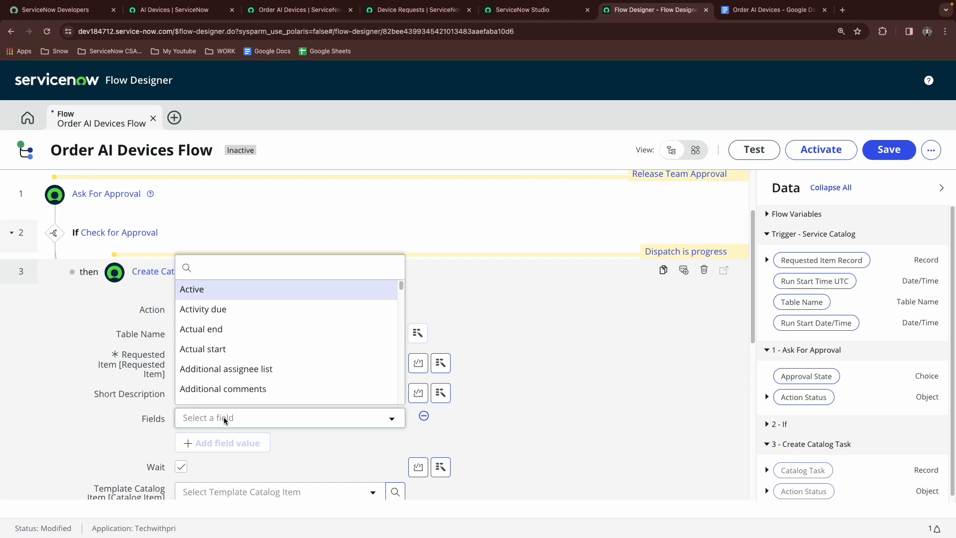
{"action": "type", "text": "disp"}
{"action": "key", "text": "BackSpace"}
{"action": "key", "text": "BackSpace"}
{"action": "key", "text": "BackSpace"}
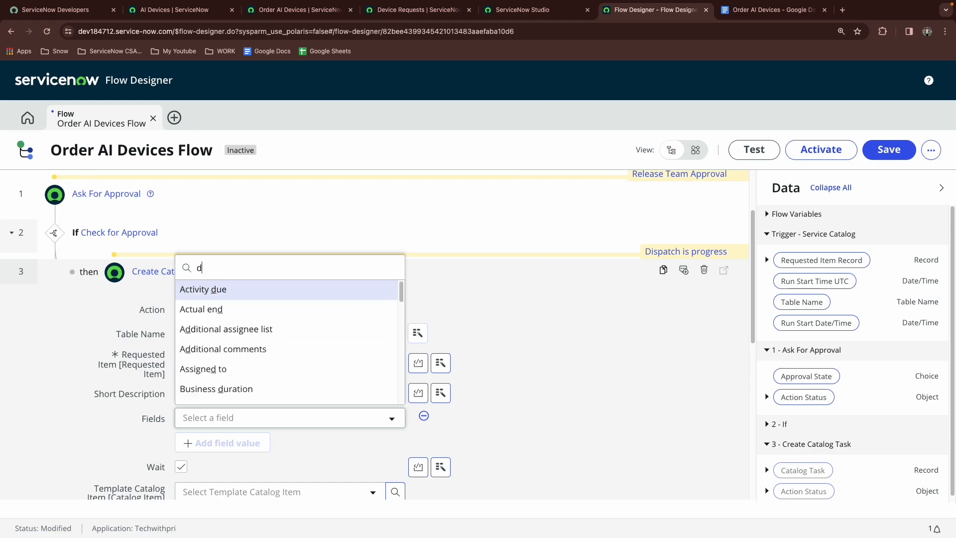
{"action": "key", "text": "BackSpace"}
{"action": "type", "text": "assi"}
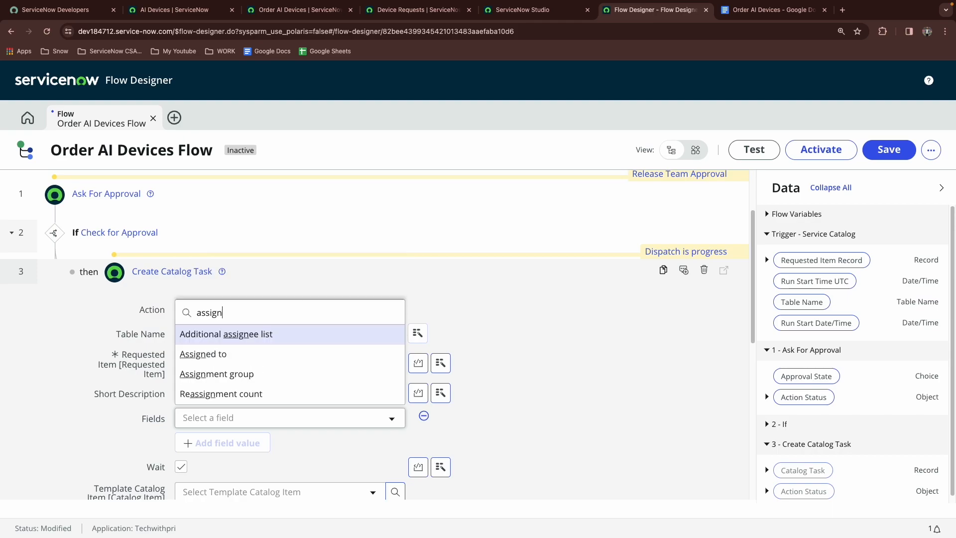
{"action": "type", "text": "gn"}
{"action": "left_click", "coordinate": [216, 373]}
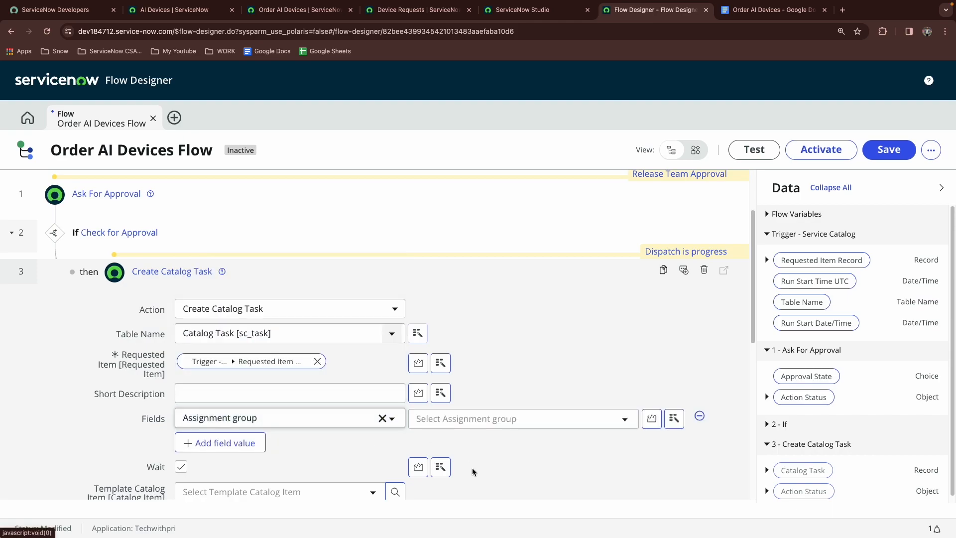
{"action": "left_click", "coordinate": [503, 429]}
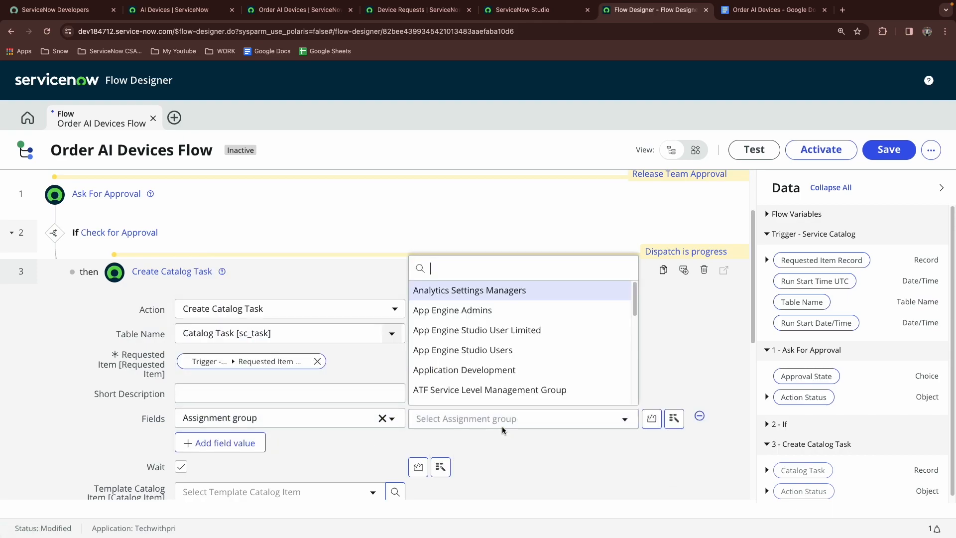
{"action": "type", "text": "dispa"}
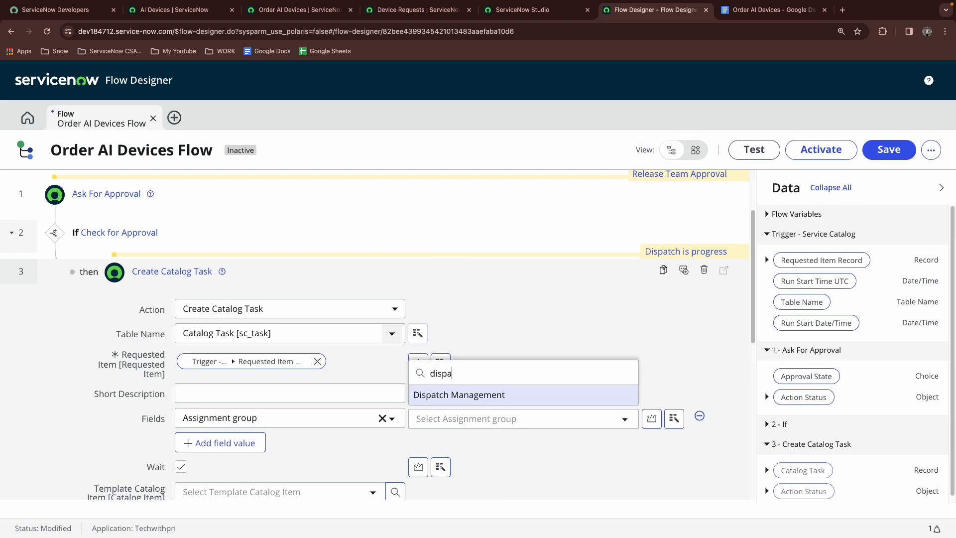
{"action": "key", "text": "Return"}
Copy the customer message sentence from the Order AI Devices requirements document
{"action": "key", "text": "ctrl+Tab"}
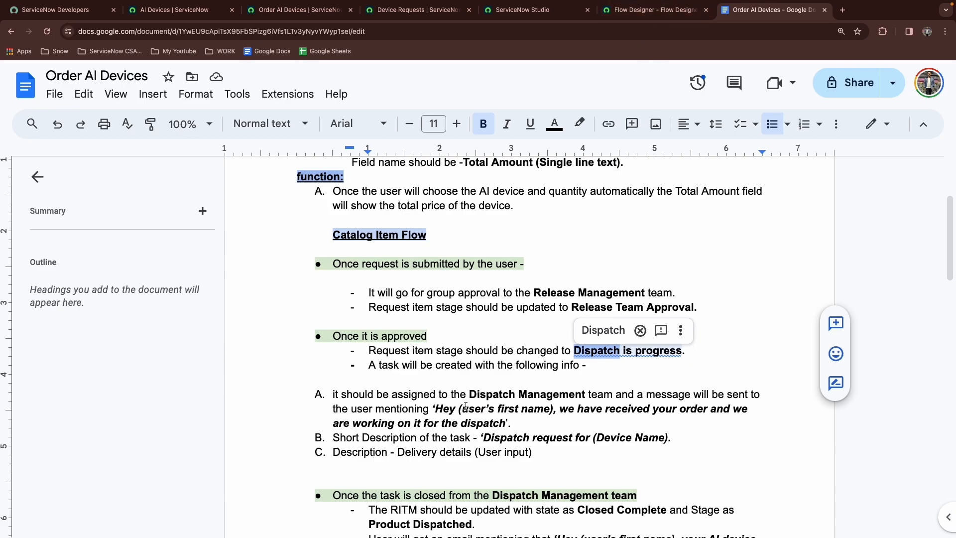
{"action": "left_click_drag", "start_coordinate": [440, 409], "coordinate": [505, 424]}
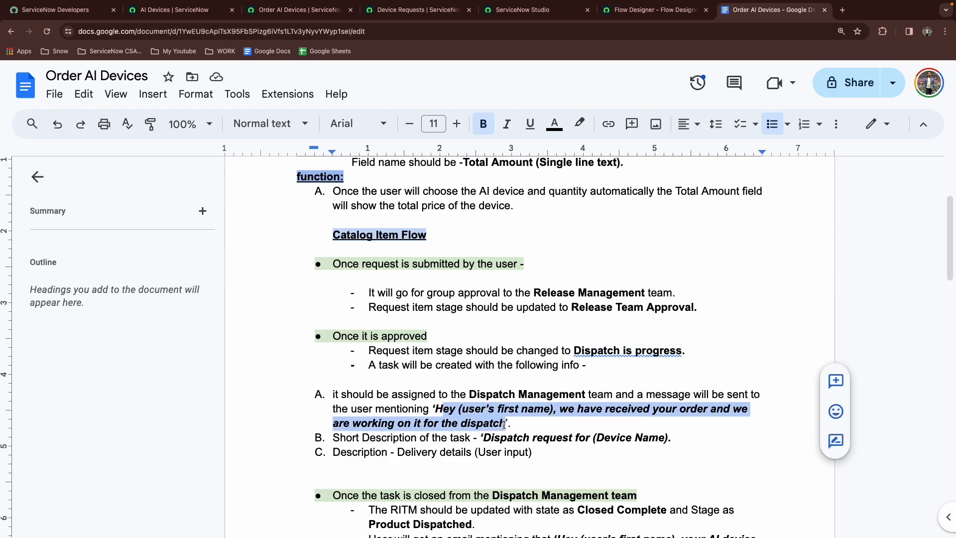
{"action": "left_click", "coordinate": [442, 409]}
{"action": "left_click_drag", "start_coordinate": [434, 409], "coordinate": [505, 424]}
{"action": "key", "text": "ctrl+c"}
{"action": "left_click", "coordinate": [635, 12]}
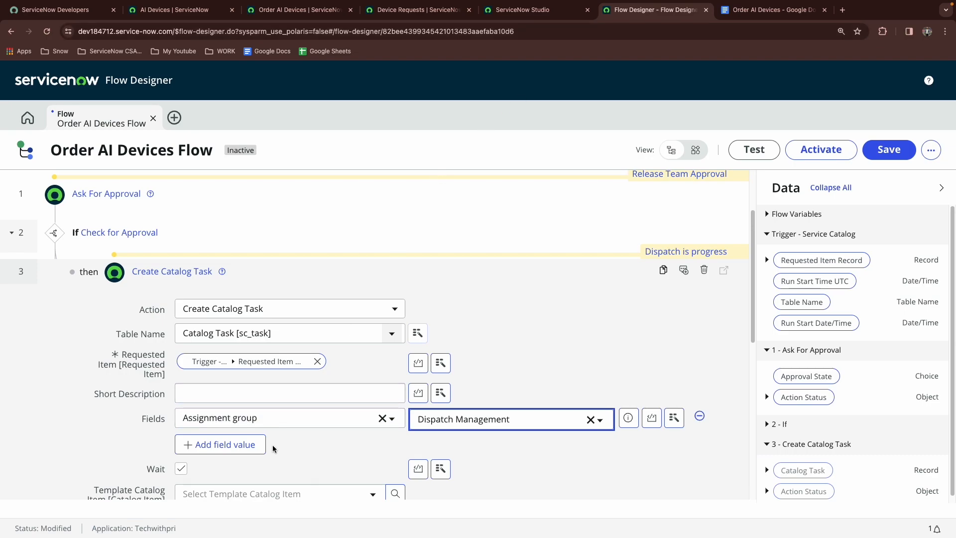
Add another field value row for the Additional comments field
{"action": "left_click", "coordinate": [246, 453]}
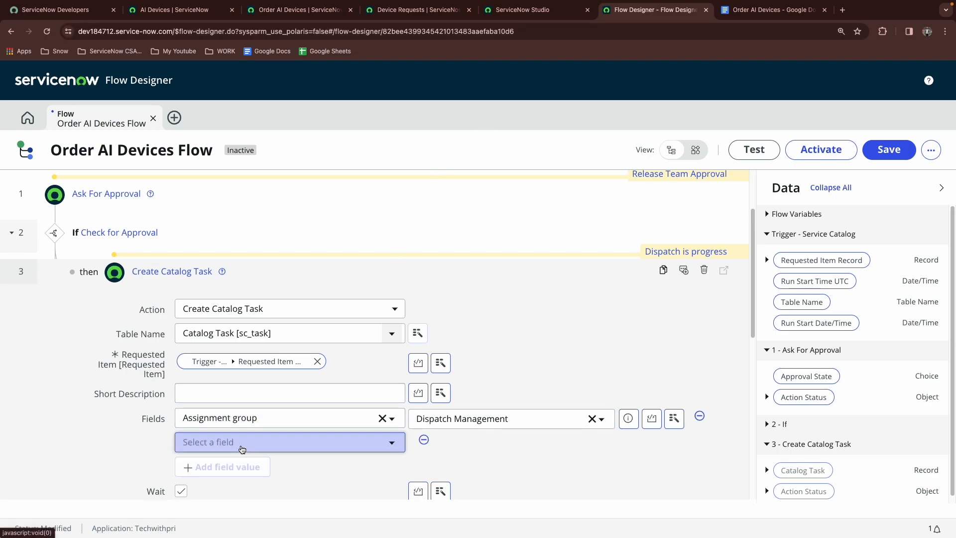
{"action": "left_click", "coordinate": [241, 449]}
{"action": "type", "text": "add"}
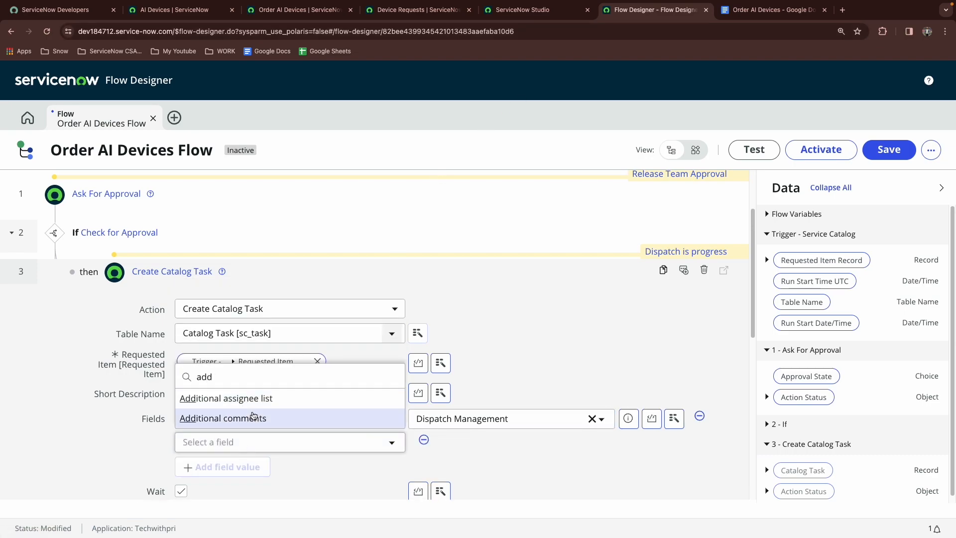
{"action": "left_click", "coordinate": [254, 417]}
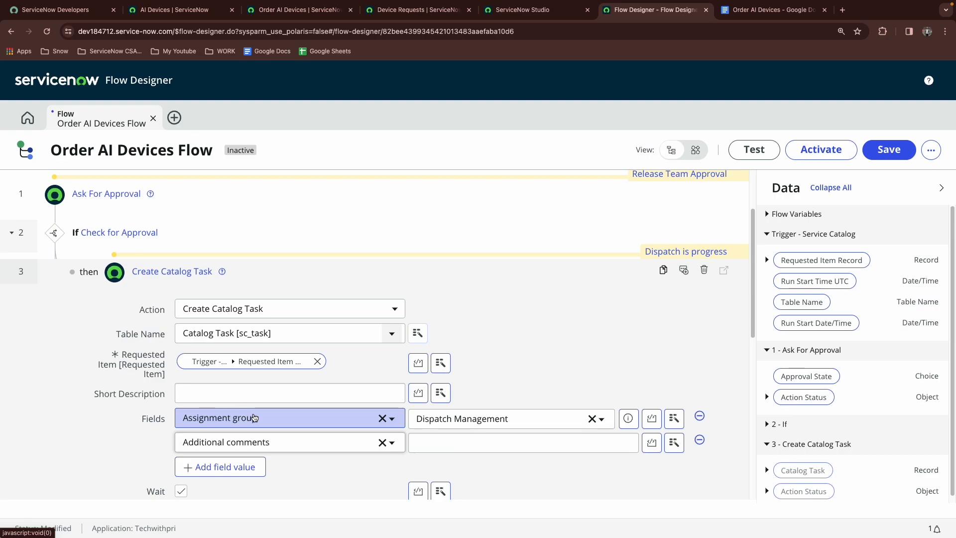
Paste the message into Additional comments and remove the user's first name placeholder, leaving "Hey , we have received your order and we are working on it for the dispatch"
{"action": "left_click", "coordinate": [457, 448]}
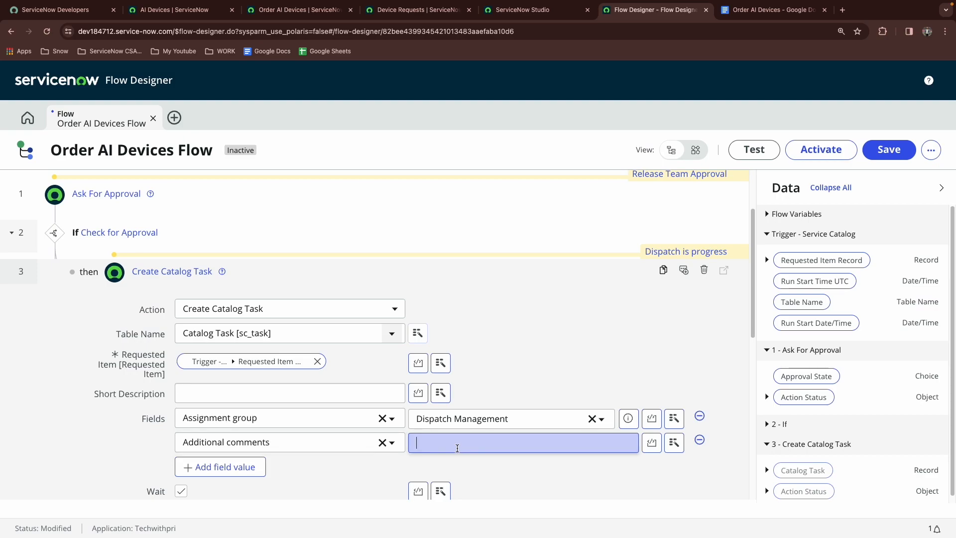
{"action": "key", "text": "ctrl+v"}
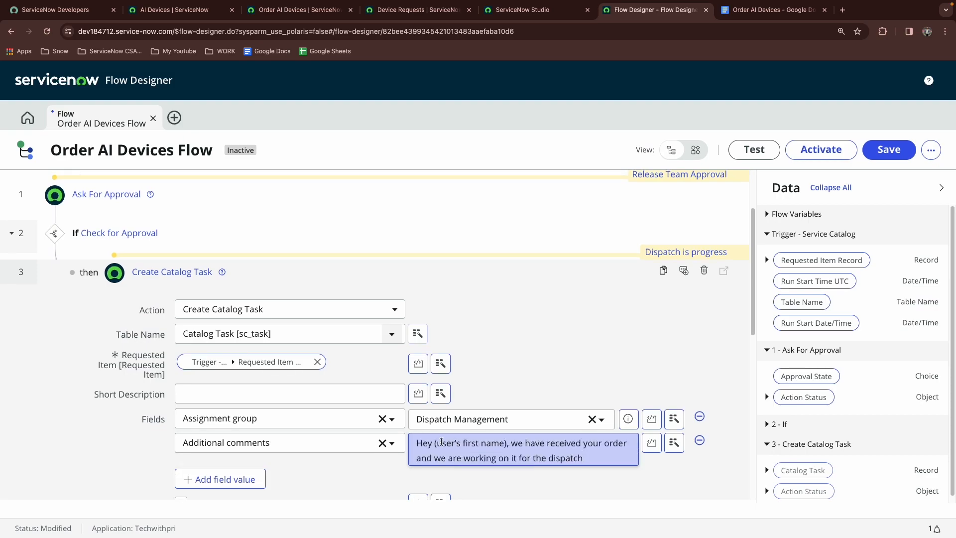
{"action": "left_click_drag", "start_coordinate": [438, 443], "coordinate": [502, 444]}
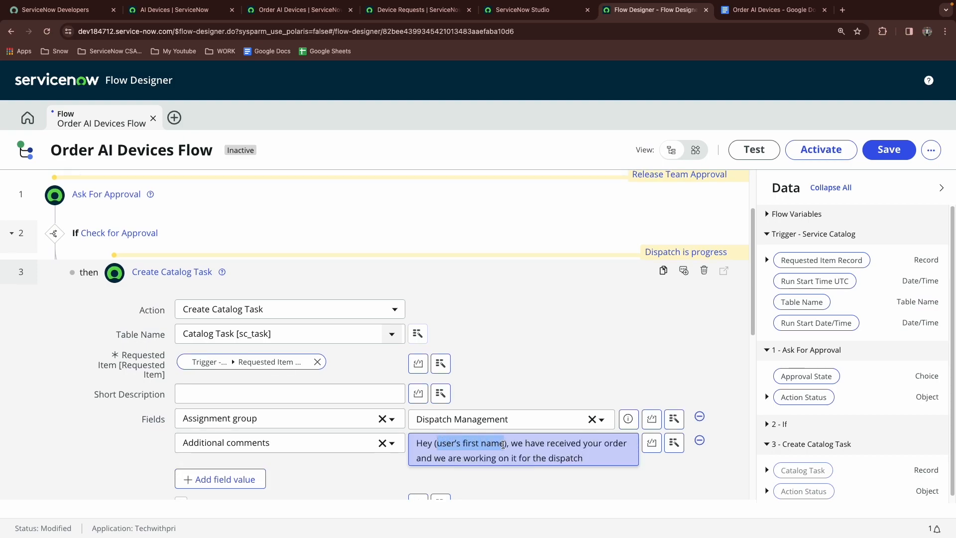
{"action": "key", "text": "BackSpace"}
{"action": "key", "text": "BackSpace"}
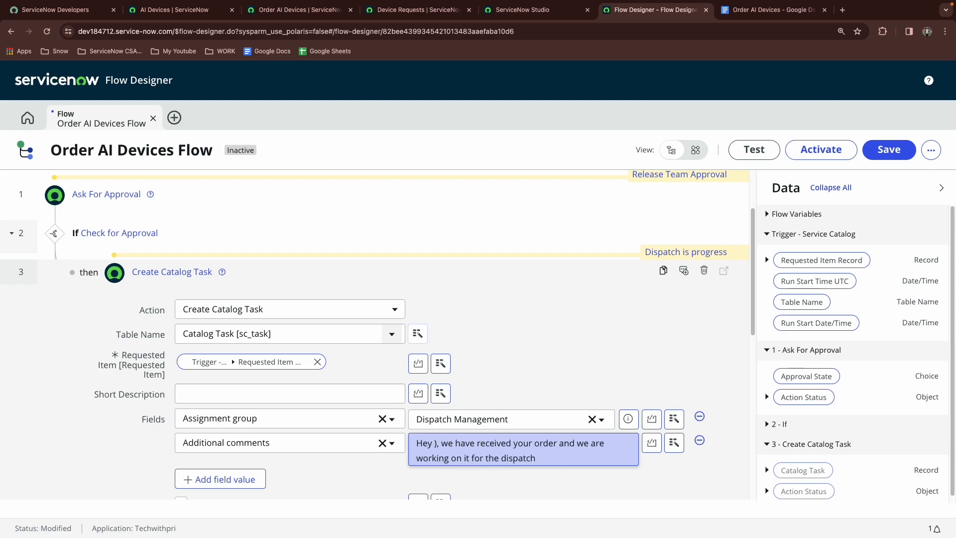
{"action": "key", "text": "Delete"}
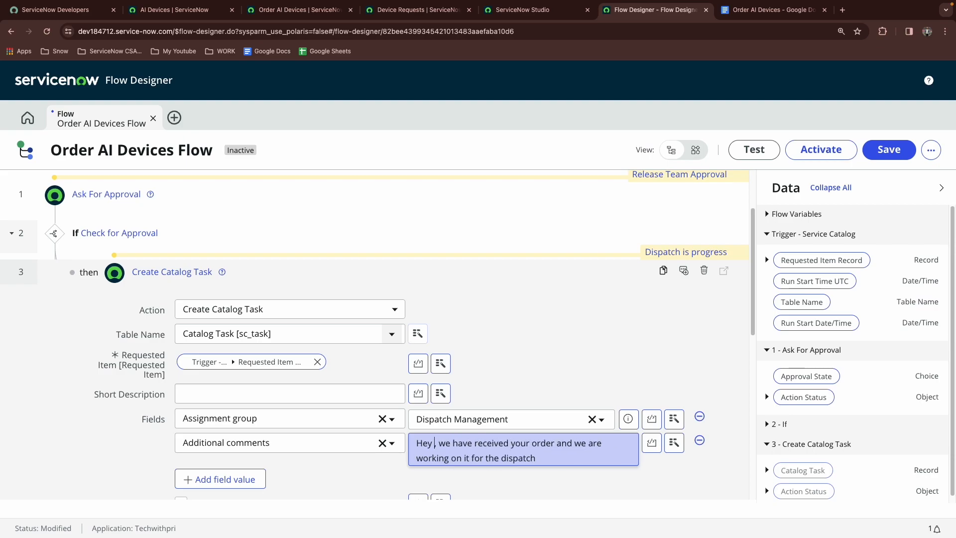
Review the Order AI Devices catalog item form and its Amount calculation client script
{"action": "scroll", "coordinate": [782, 388], "scroll_direction": "down", "scroll_amount": 1}
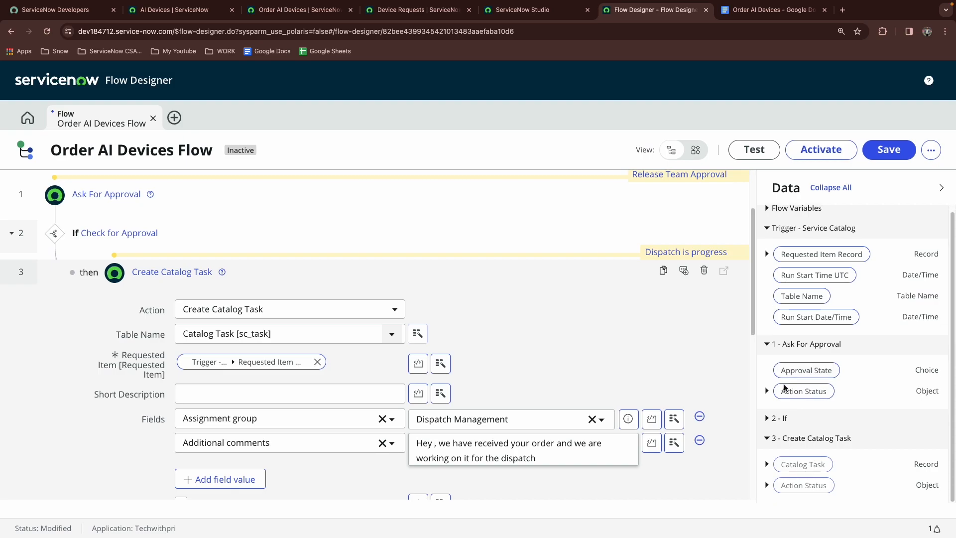
{"action": "scroll", "coordinate": [784, 388], "scroll_direction": "up", "scroll_amount": 1}
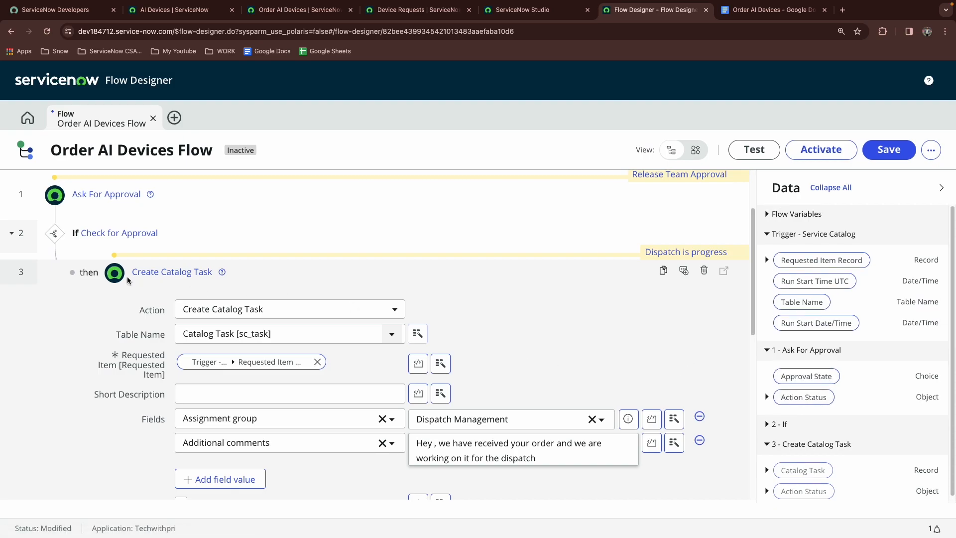
{"action": "scroll", "coordinate": [129, 279], "scroll_direction": "up", "scroll_amount": 2}
{"action": "scroll", "coordinate": [482, 303], "scroll_direction": "down", "scroll_amount": 2}
{"action": "scroll", "coordinate": [597, 408], "scroll_direction": "down", "scroll_amount": 3}
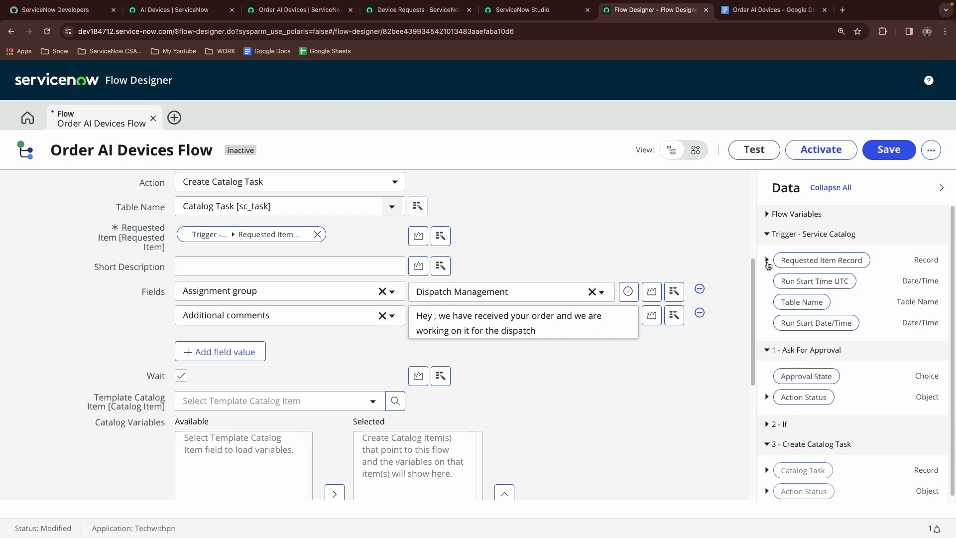
{"action": "left_click", "coordinate": [297, 11]}
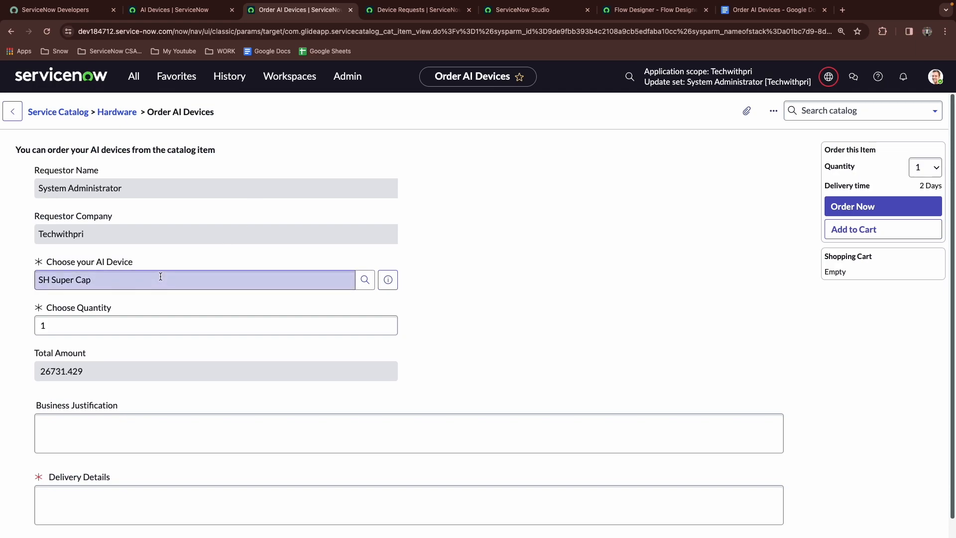
{"action": "triple_click", "coordinate": [85, 197]}
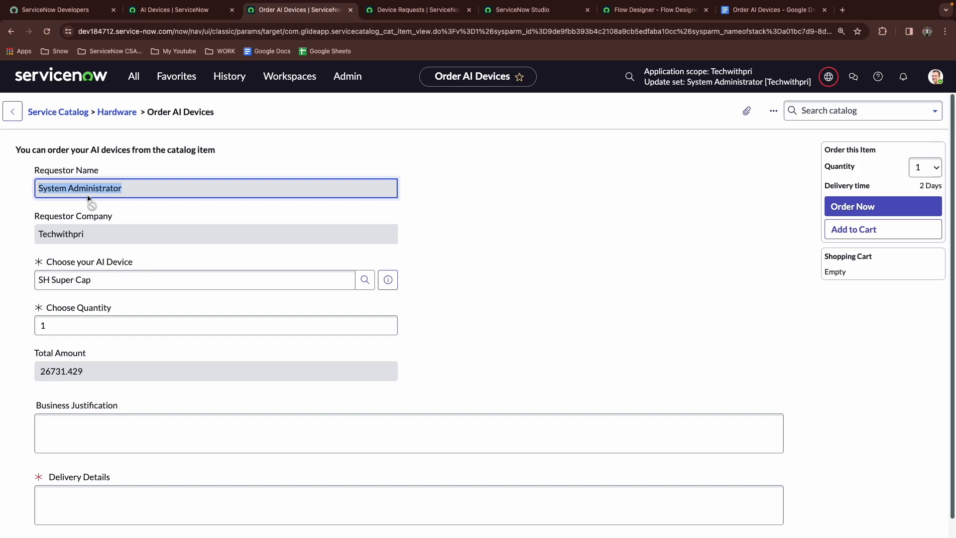
{"action": "left_click", "coordinate": [411, 15]}
{"action": "left_click", "coordinate": [495, 15]}
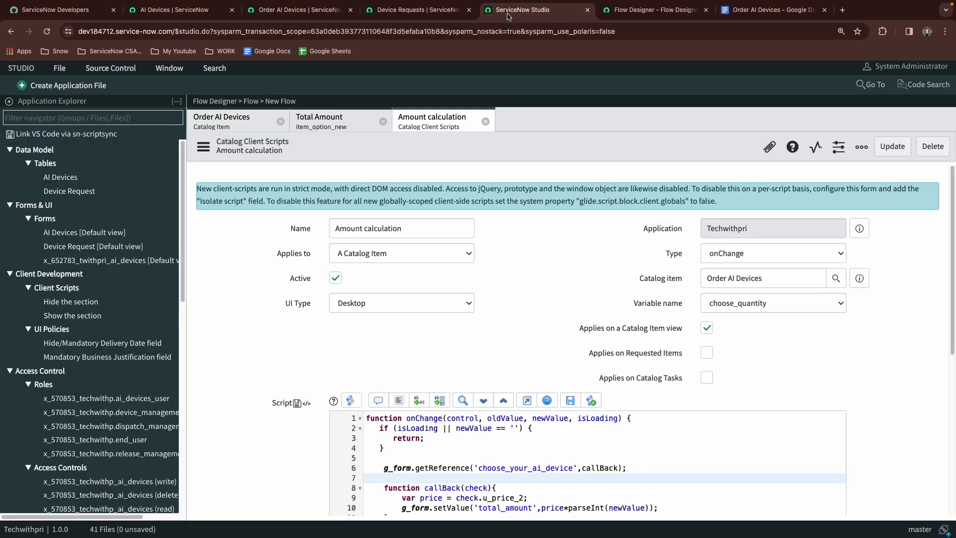
{"action": "left_click", "coordinate": [621, 12]}
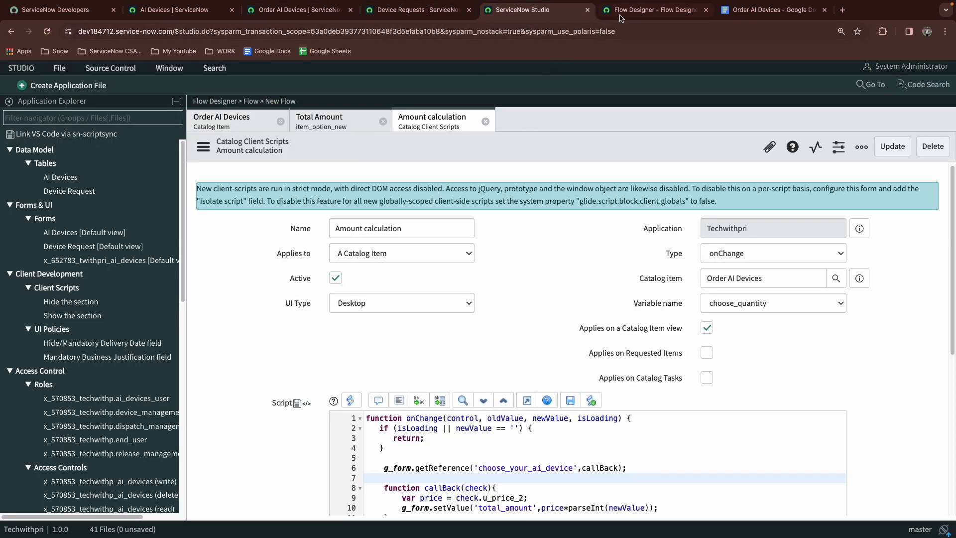
Collapse the Create Catalog Task action in the flow
{"action": "scroll", "coordinate": [209, 319], "scroll_direction": "up", "scroll_amount": 3}
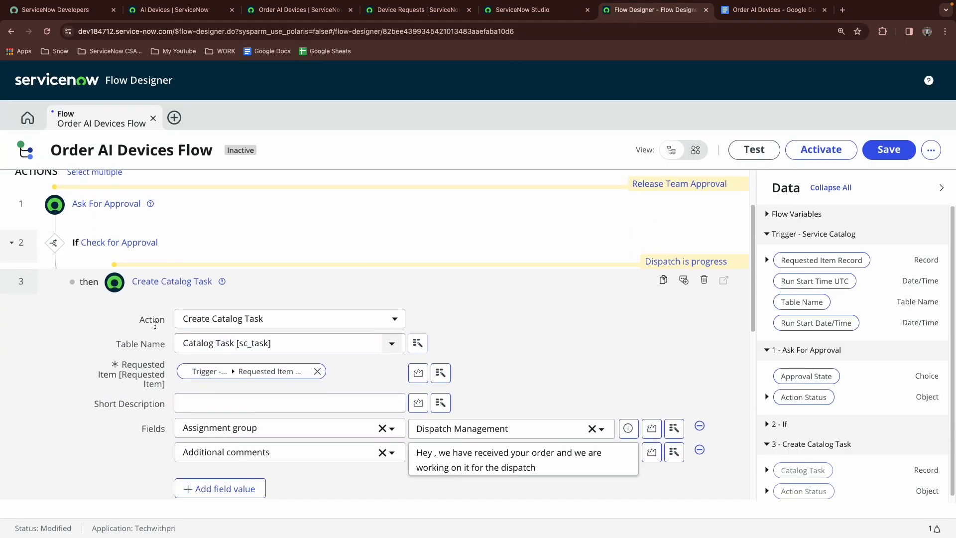
{"action": "scroll", "coordinate": [71, 303], "scroll_direction": "down", "scroll_amount": 5}
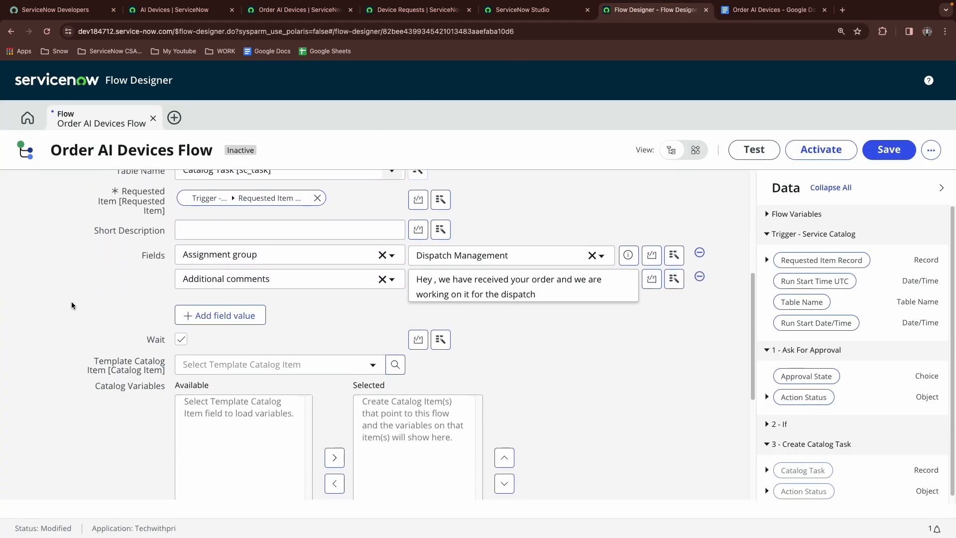
{"action": "scroll", "coordinate": [75, 300], "scroll_direction": "down", "scroll_amount": 2}
{"action": "scroll", "coordinate": [371, 319], "scroll_direction": "up", "scroll_amount": 2}
{"action": "scroll", "coordinate": [639, 376], "scroll_direction": "down", "scroll_amount": 2}
{"action": "scroll", "coordinate": [639, 377], "scroll_direction": "down", "scroll_amount": 2}
{"action": "left_click", "coordinate": [692, 367]}
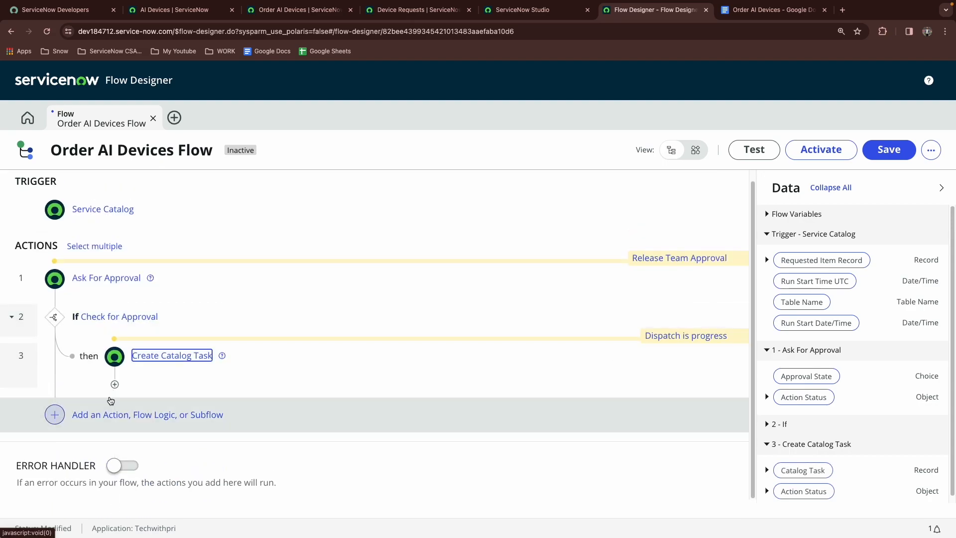
Add a Get Catalog Variables action after the Create Catalog Task action inside the If branch
{"action": "left_click", "coordinate": [115, 384]}
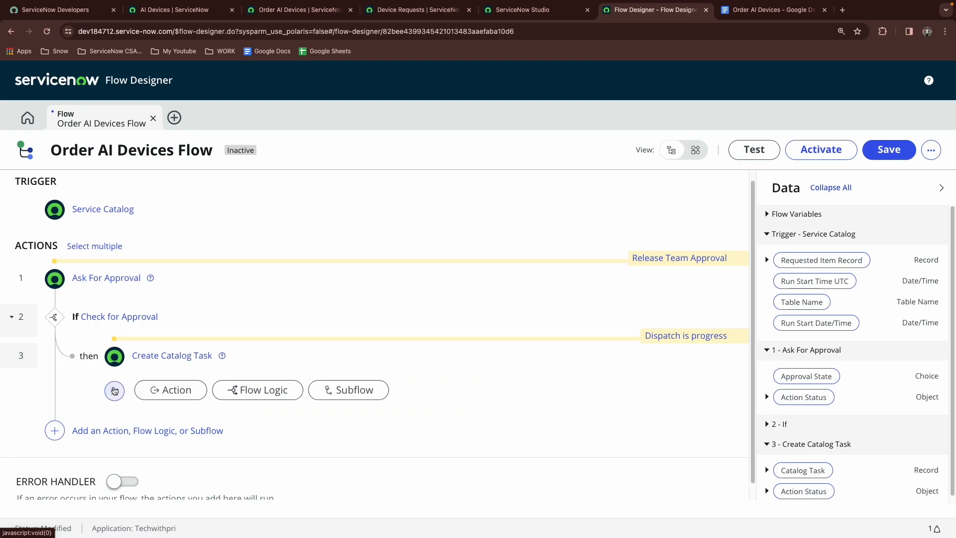
{"action": "left_click", "coordinate": [177, 390]}
{"action": "left_click", "coordinate": [182, 411]}
{"action": "type", "text": "get cata"}
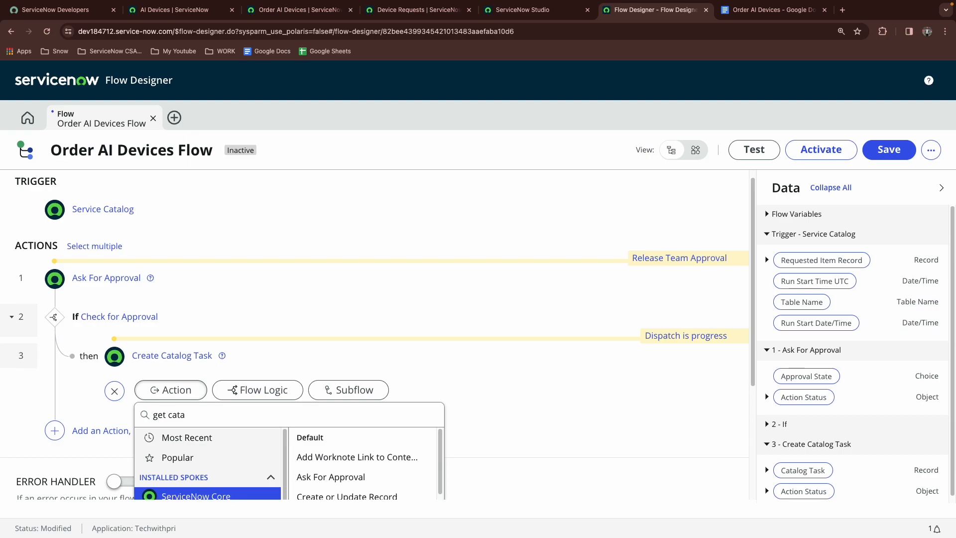
{"action": "left_click", "coordinate": [332, 460]}
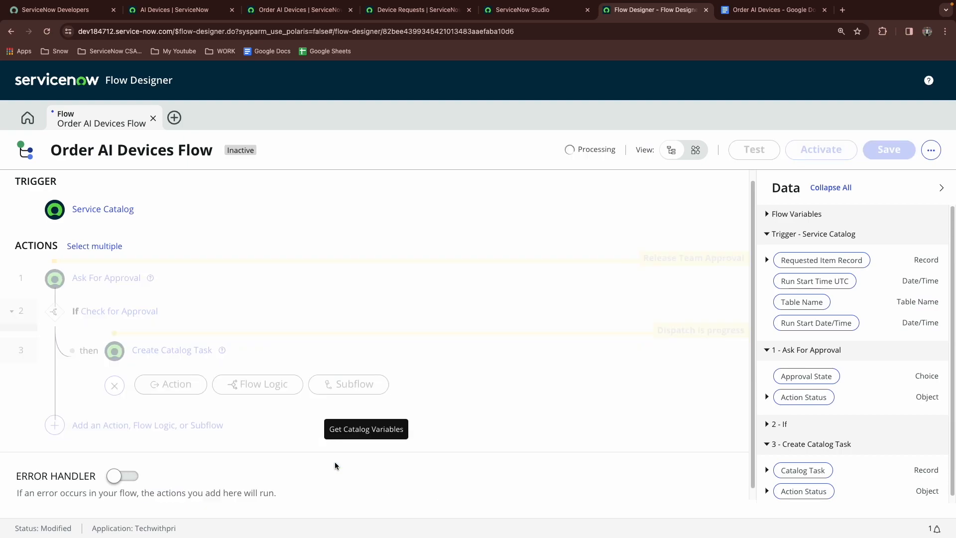
Set the Submitted Request to the trigger's Requested Item Record and choose Order AI Devices as the template catalog item
{"action": "scroll", "coordinate": [281, 345], "scroll_direction": "down", "scroll_amount": 1}
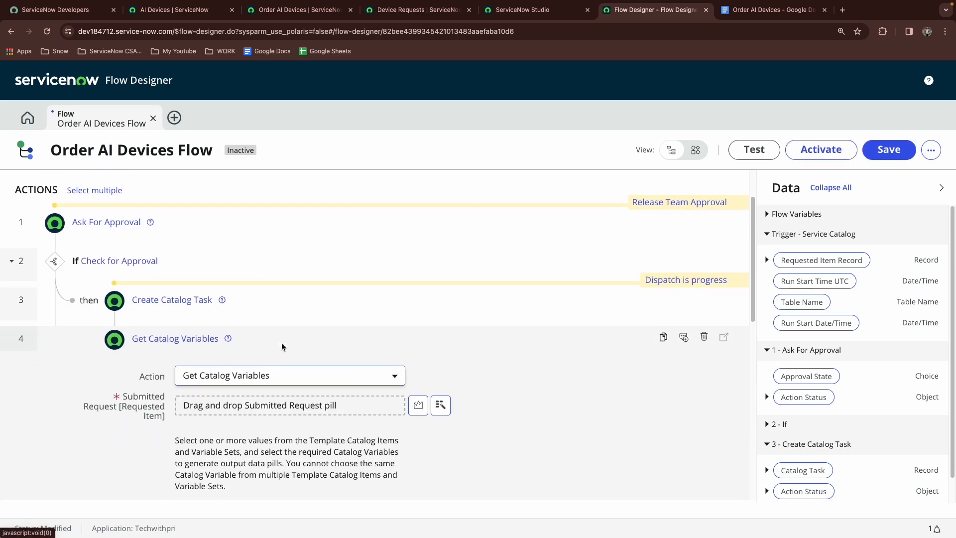
{"action": "left_click_drag", "start_coordinate": [852, 260], "coordinate": [300, 394]}
{"action": "scroll", "coordinate": [292, 388], "scroll_direction": "down", "scroll_amount": 3}
{"action": "left_click", "coordinate": [290, 384]}
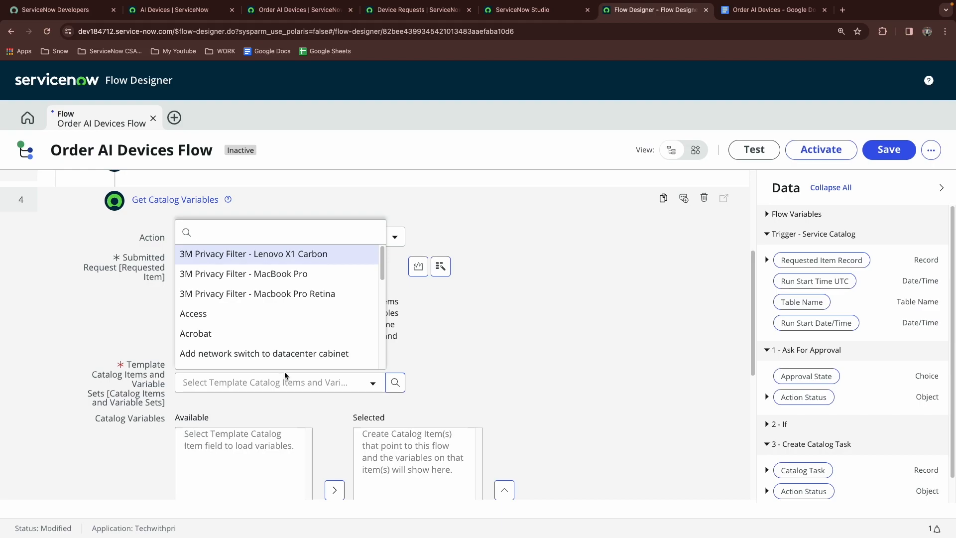
{"action": "type", "text": "order"}
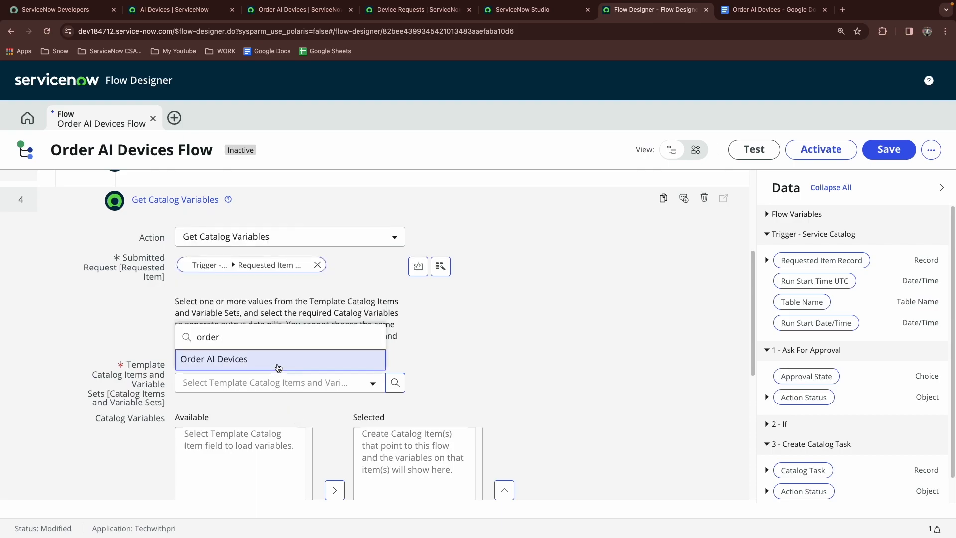
{"action": "left_click", "coordinate": [277, 361]}
Move all seven Order AI Devices catalog variables to Selected and finish configuring the Get Catalog Variables action
{"action": "scroll", "coordinate": [405, 349], "scroll_direction": "down", "scroll_amount": 1}
{"action": "scroll", "coordinate": [405, 348], "scroll_direction": "down", "scroll_amount": 1}
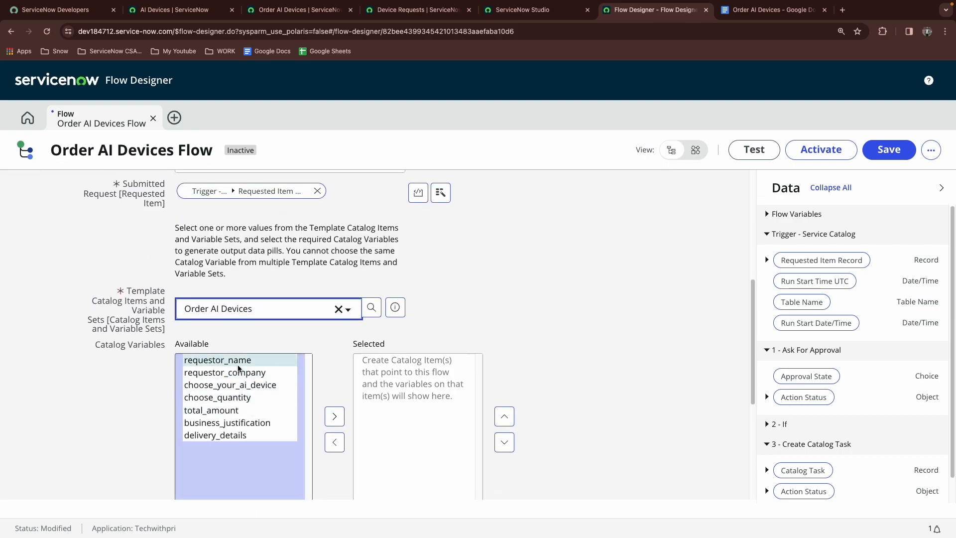
{"action": "left_click", "coordinate": [231, 353]}
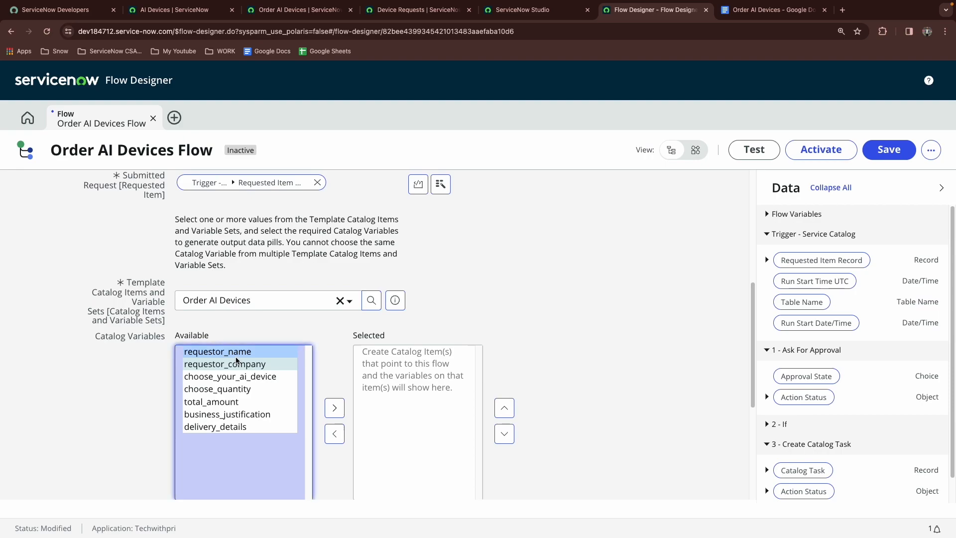
{"action": "left_click", "coordinate": [231, 428], "text": "shift"}
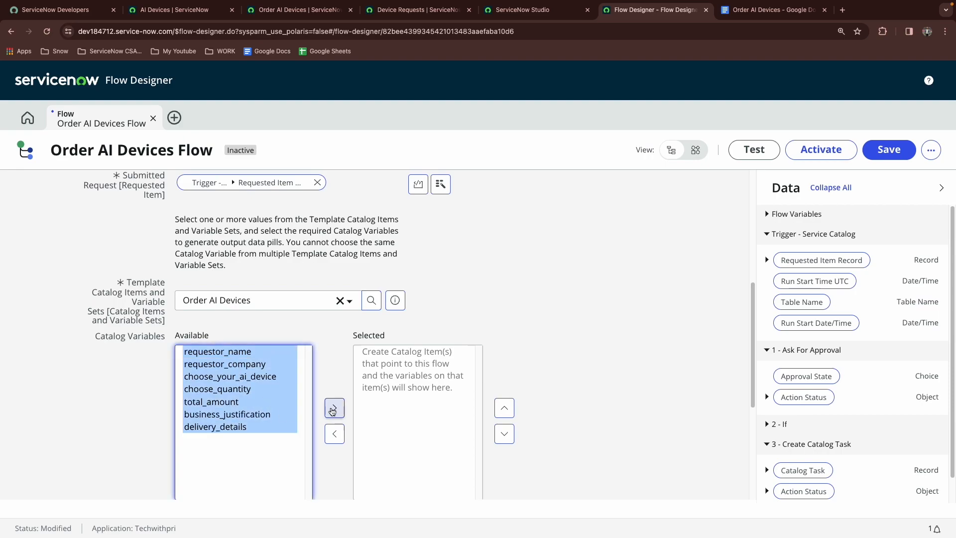
{"action": "left_click", "coordinate": [334, 408]}
{"action": "scroll", "coordinate": [572, 419], "scroll_direction": "down", "scroll_amount": 3}
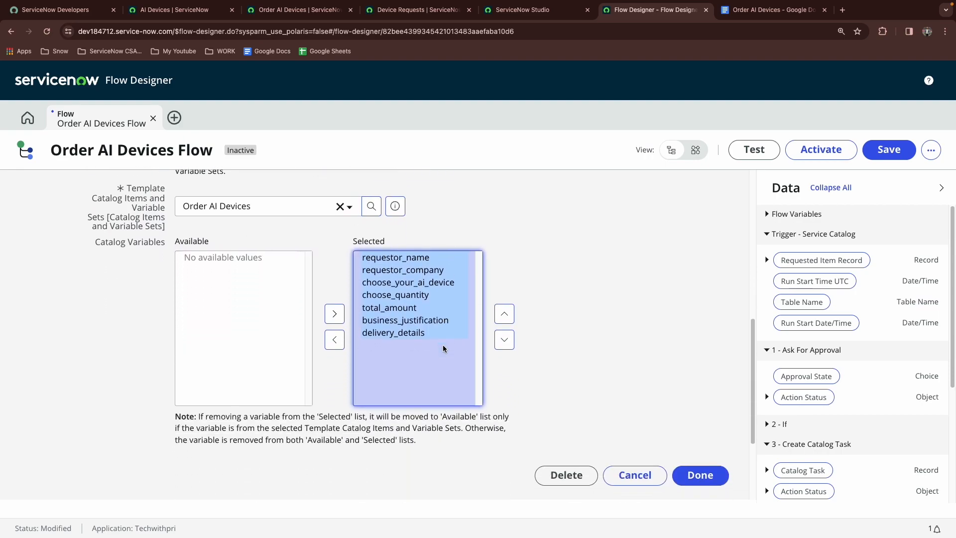
{"action": "left_click", "coordinate": [699, 445]}
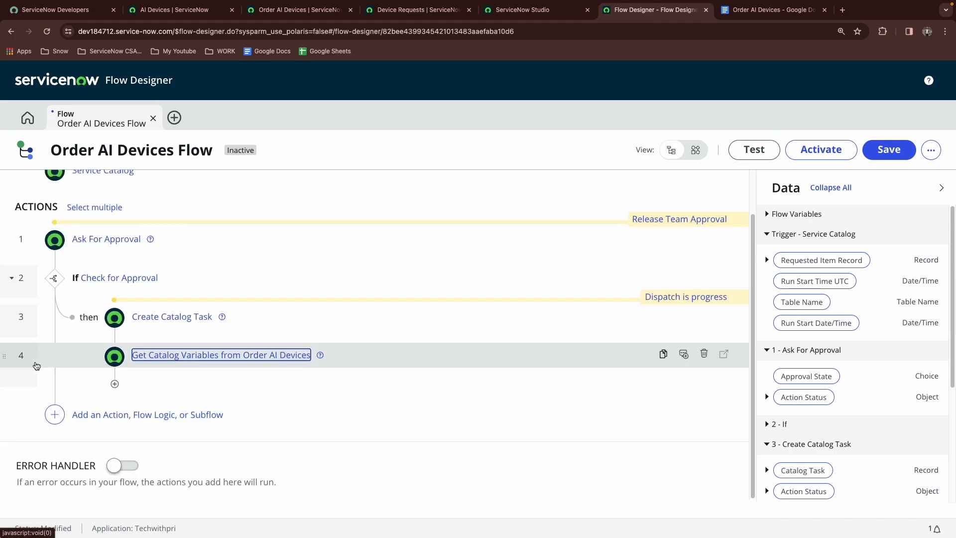
Move the Get Catalog Variables action above Create Catalog Task and reopen the Create Catalog Task action
{"action": "left_click_drag", "start_coordinate": [6, 358], "coordinate": [5, 302]}
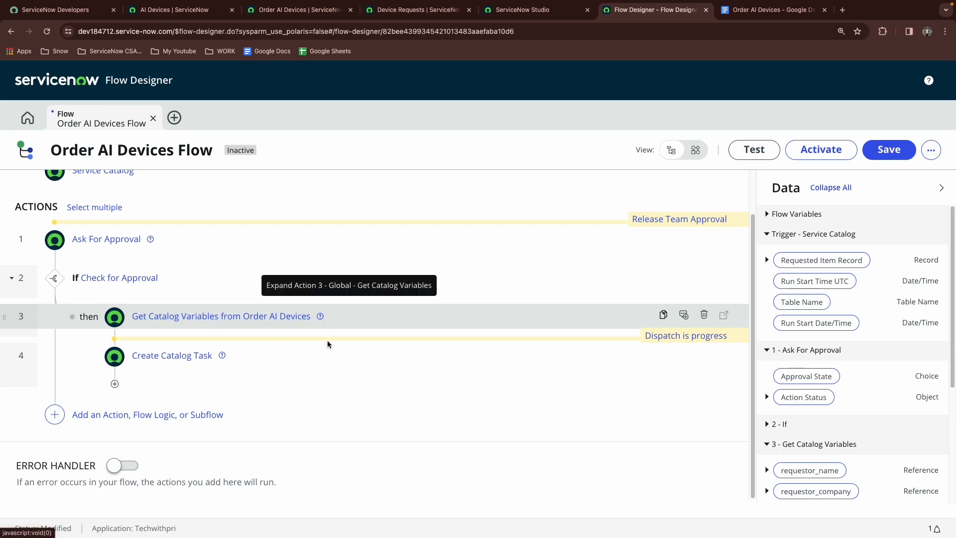
{"action": "left_click", "coordinate": [177, 355]}
Insert the requestor_name First name data pill after "Hey" in the Additional comments message, followed by a comma
{"action": "left_click", "coordinate": [436, 431]}
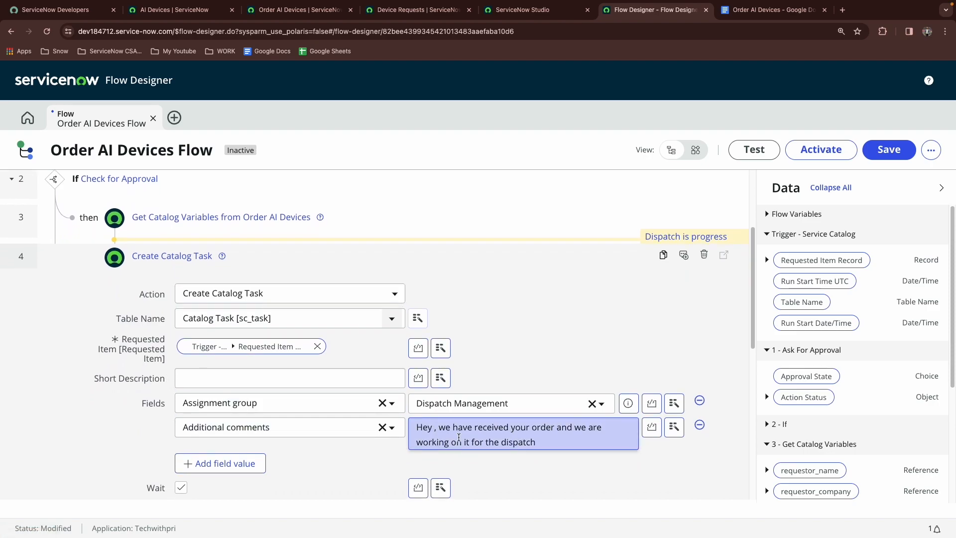
{"action": "scroll", "coordinate": [845, 405], "scroll_direction": "down", "scroll_amount": 3}
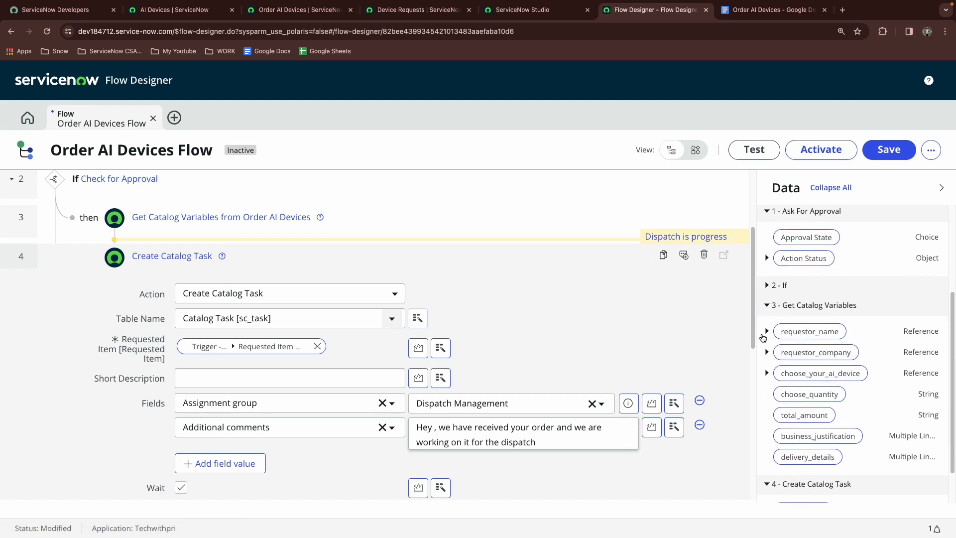
{"action": "left_click", "coordinate": [269, 10]}
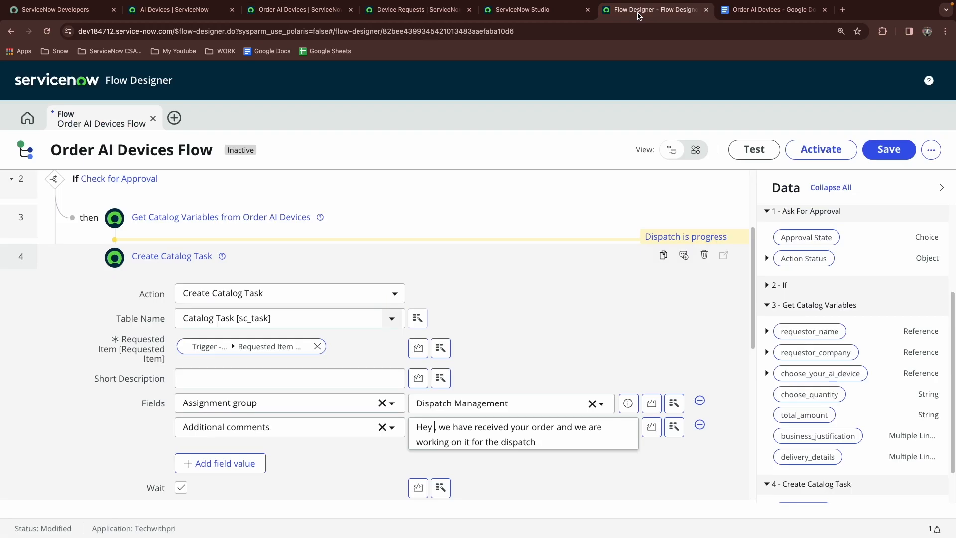
{"action": "left_click", "coordinate": [689, 4]}
{"action": "left_click", "coordinate": [766, 331]}
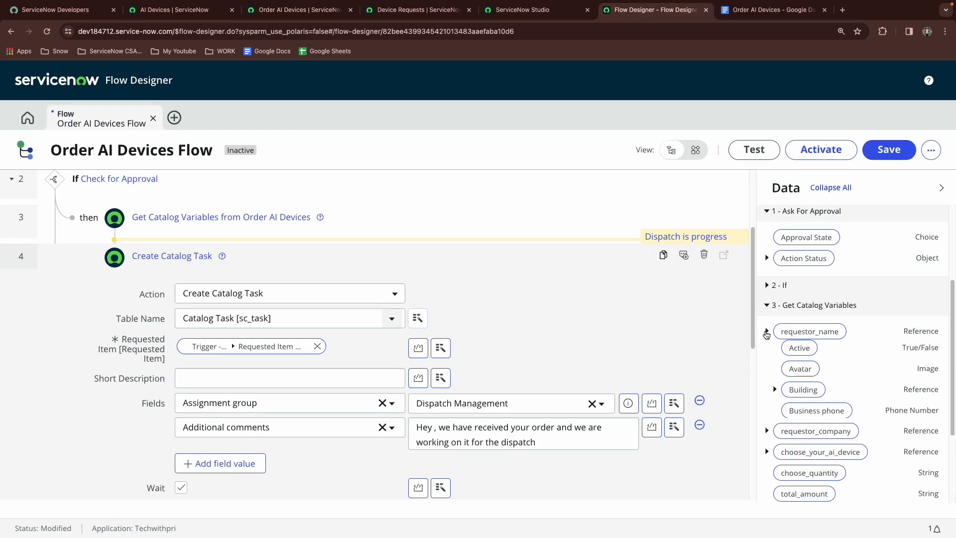
{"action": "scroll", "coordinate": [786, 374], "scroll_direction": "down", "scroll_amount": 9}
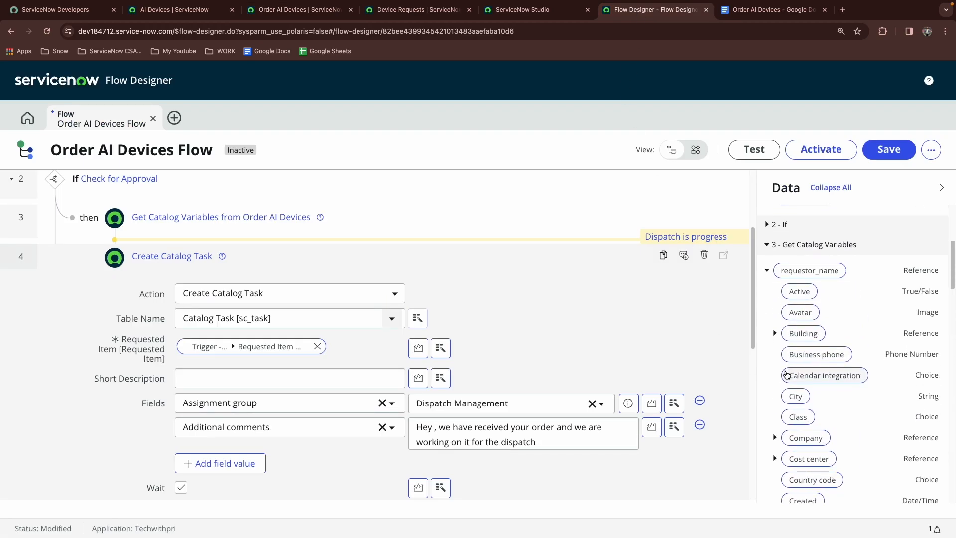
{"action": "scroll", "coordinate": [787, 375], "scroll_direction": "down", "scroll_amount": 2}
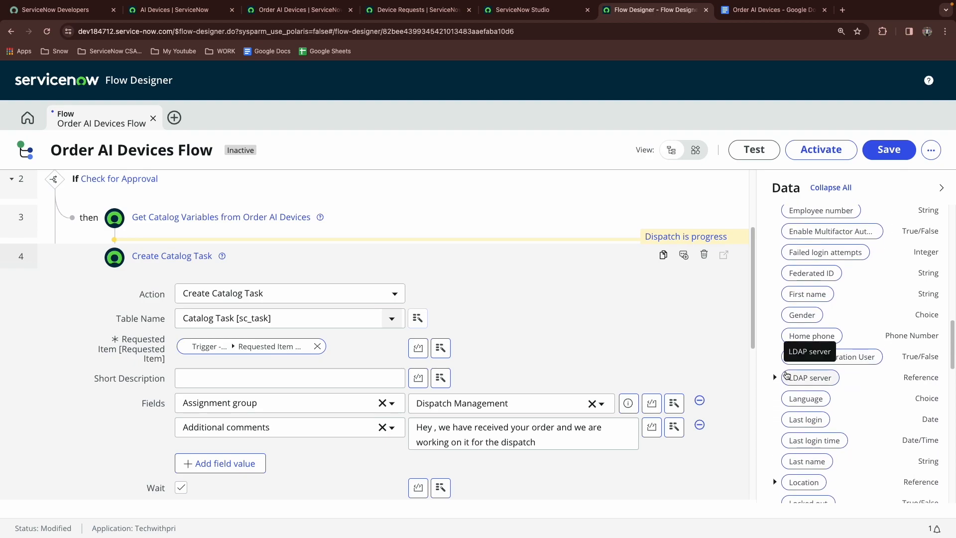
{"action": "scroll", "coordinate": [798, 414], "scroll_direction": "down", "scroll_amount": 7}
{"action": "scroll", "coordinate": [799, 413], "scroll_direction": "up", "scroll_amount": 5}
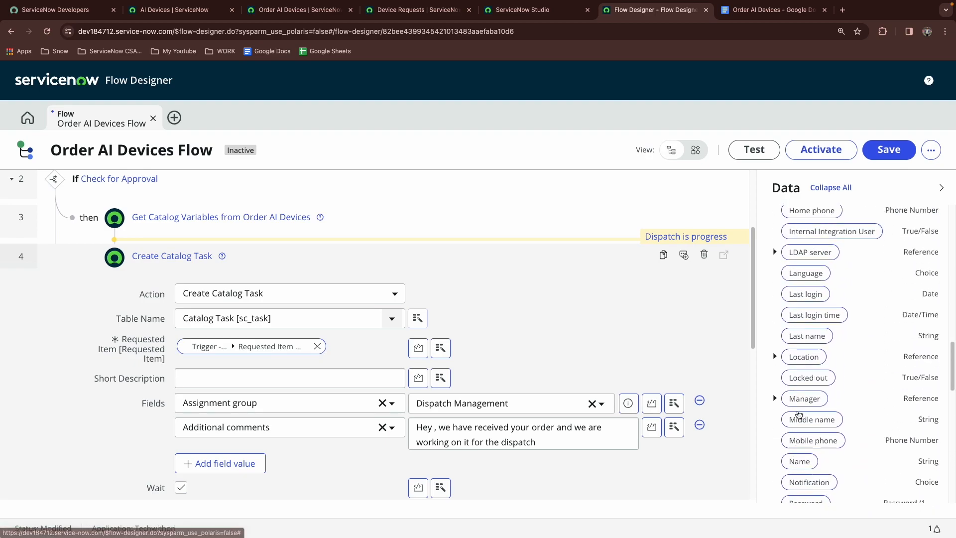
{"action": "scroll", "coordinate": [798, 386], "scroll_direction": "up", "scroll_amount": 5}
{"action": "left_click_drag", "start_coordinate": [808, 454], "coordinate": [443, 431]}
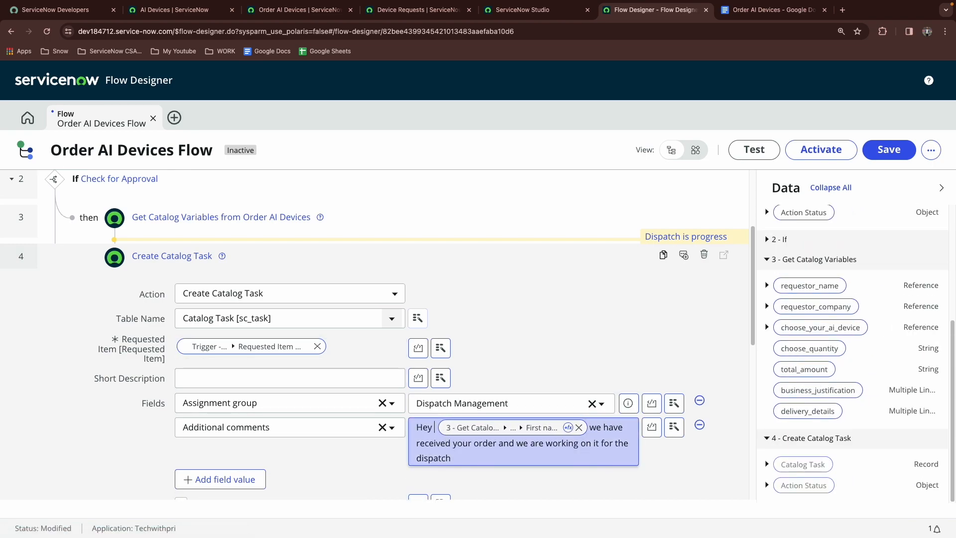
{"action": "left_click", "coordinate": [591, 426]}
{"action": "type", "text": ","}
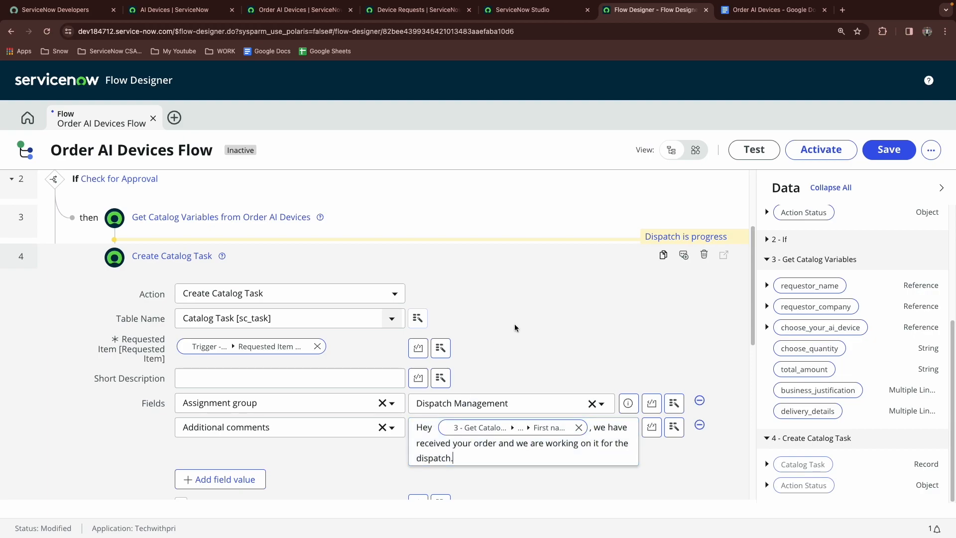
Copy the short description text "Dispatch request for (Device Name)" from the requirements document
{"action": "scroll", "coordinate": [532, 306], "scroll_direction": "down", "scroll_amount": 1}
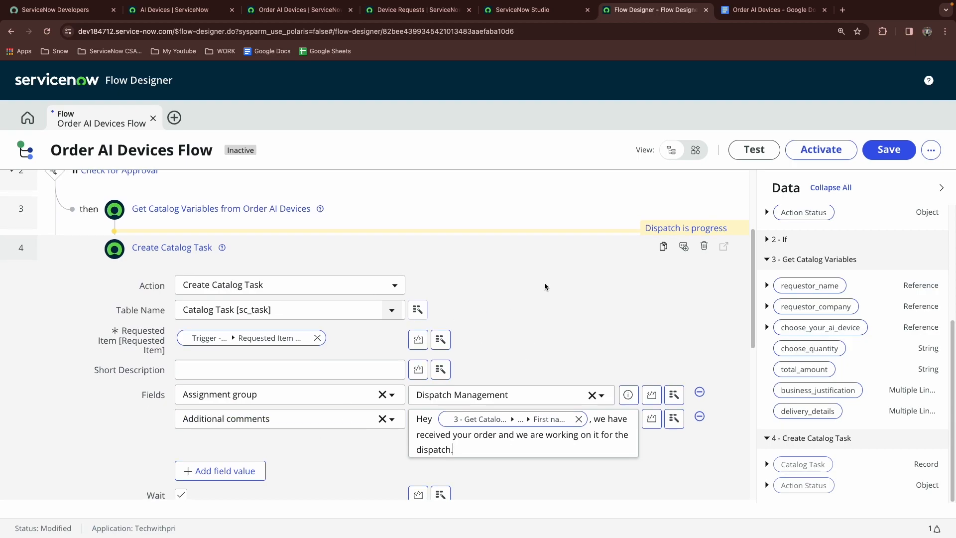
{"action": "left_click", "coordinate": [735, 15]}
{"action": "scroll", "coordinate": [358, 344], "scroll_direction": "down", "scroll_amount": 2}
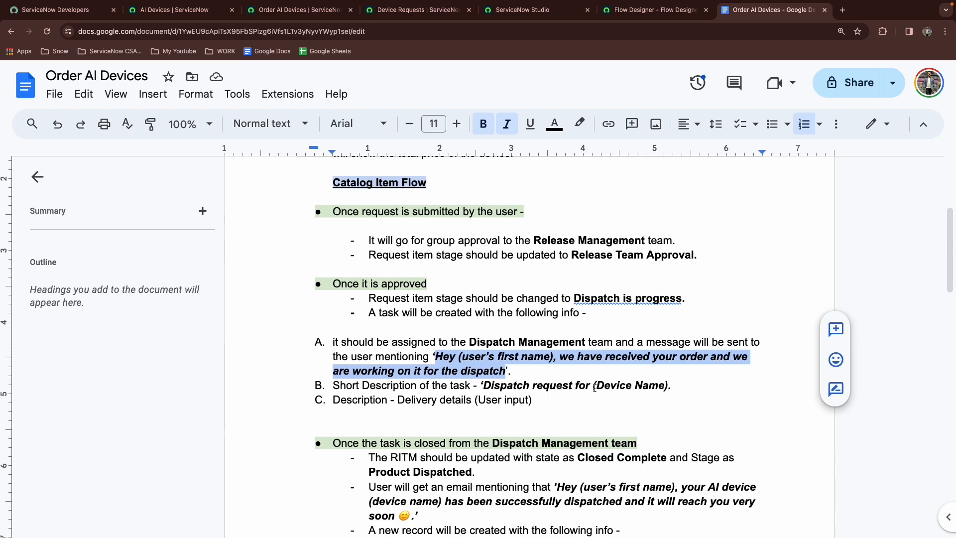
{"action": "left_click_drag", "start_coordinate": [482, 383], "coordinate": [667, 382]}
{"action": "key", "text": "ctrl+c"}
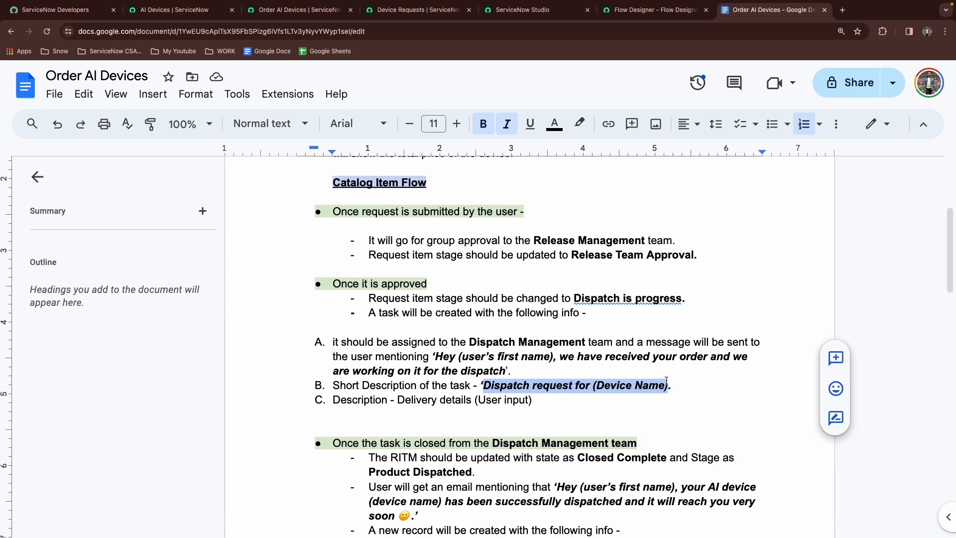
{"action": "left_click", "coordinate": [647, 10]}
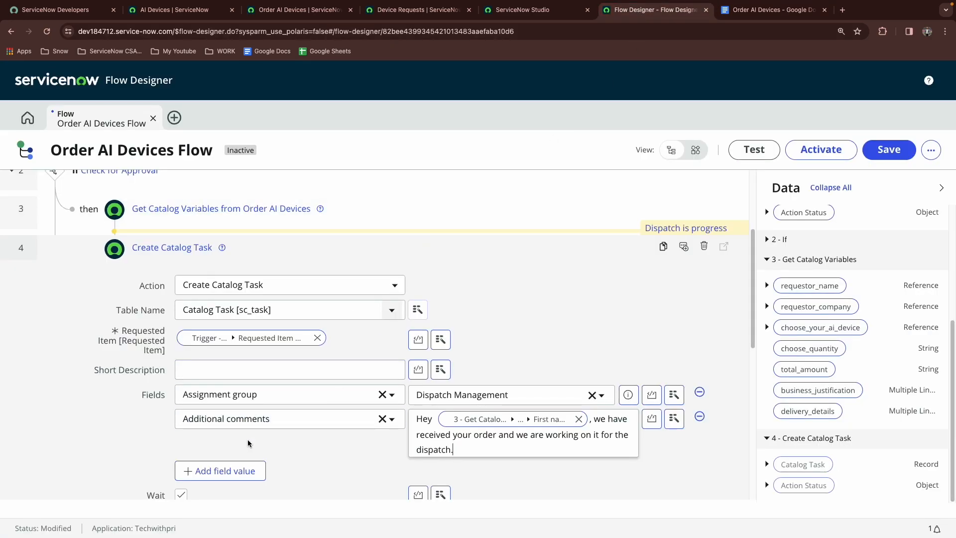
Add a Short description field value row and paste "Dispatch request for", removing the device name placeholder
{"action": "left_click", "coordinate": [220, 472]}
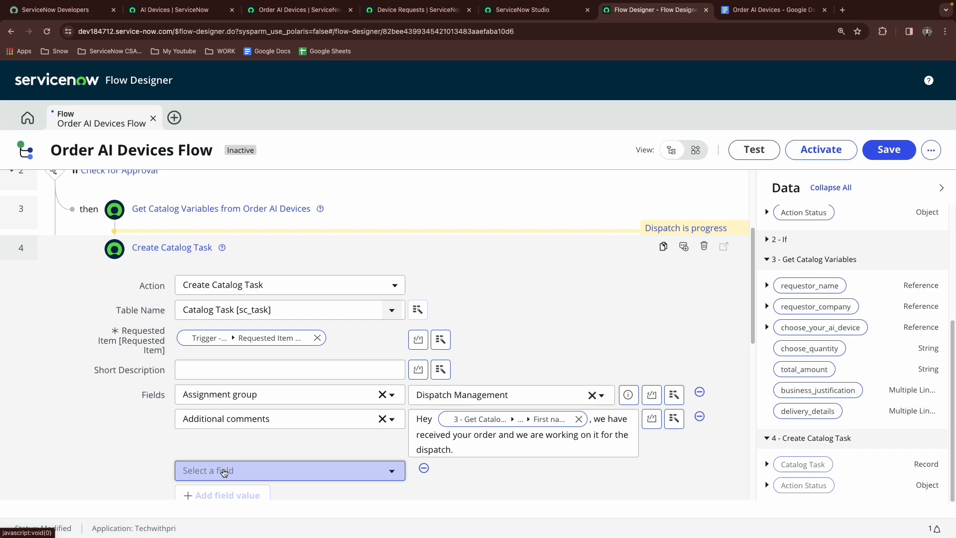
{"action": "left_click", "coordinate": [223, 470]}
{"action": "type", "text": "shor"}
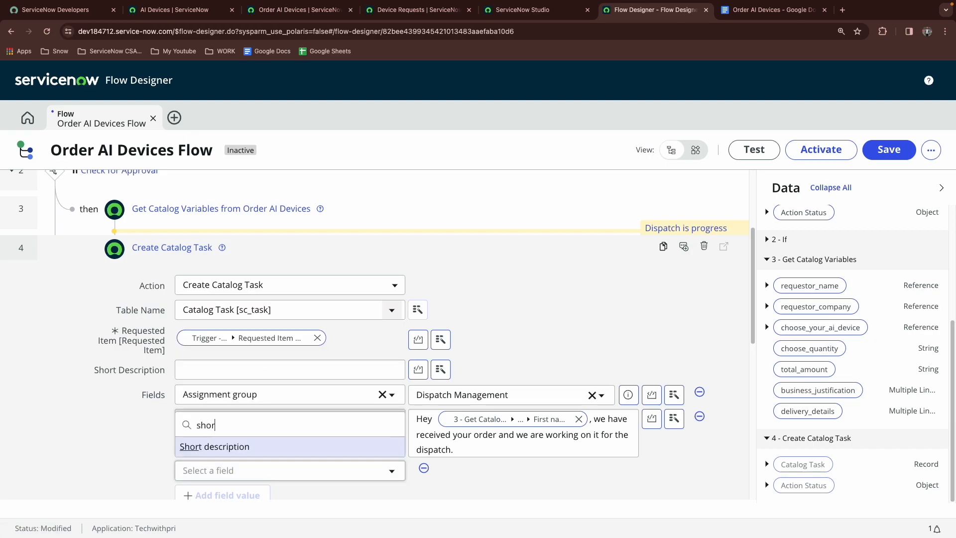
{"action": "left_click", "coordinate": [226, 447]}
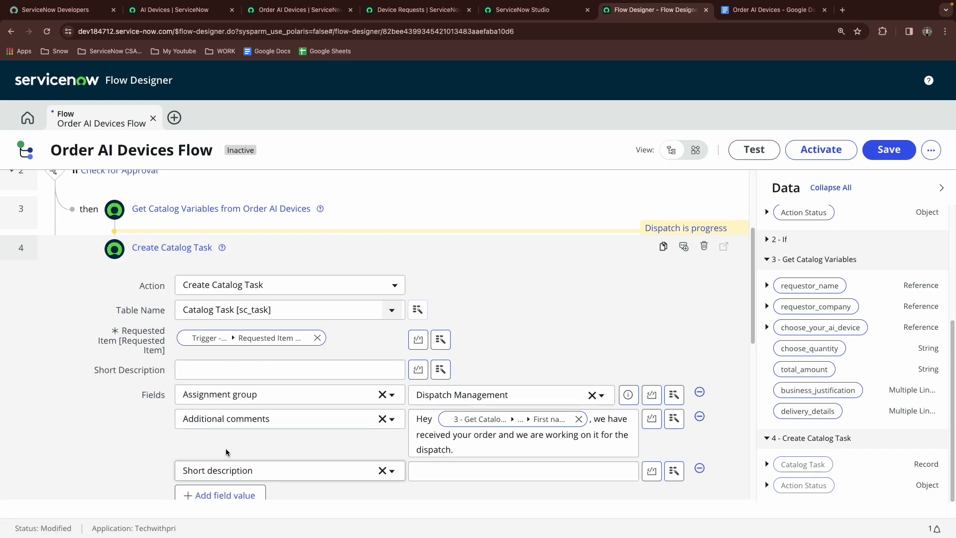
{"action": "left_click", "coordinate": [469, 474]}
{"action": "key", "text": "ctrl+v"}
{"action": "left_click_drag", "start_coordinate": [503, 472], "coordinate": [562, 474]}
{"action": "key", "text": "BackSpace"}
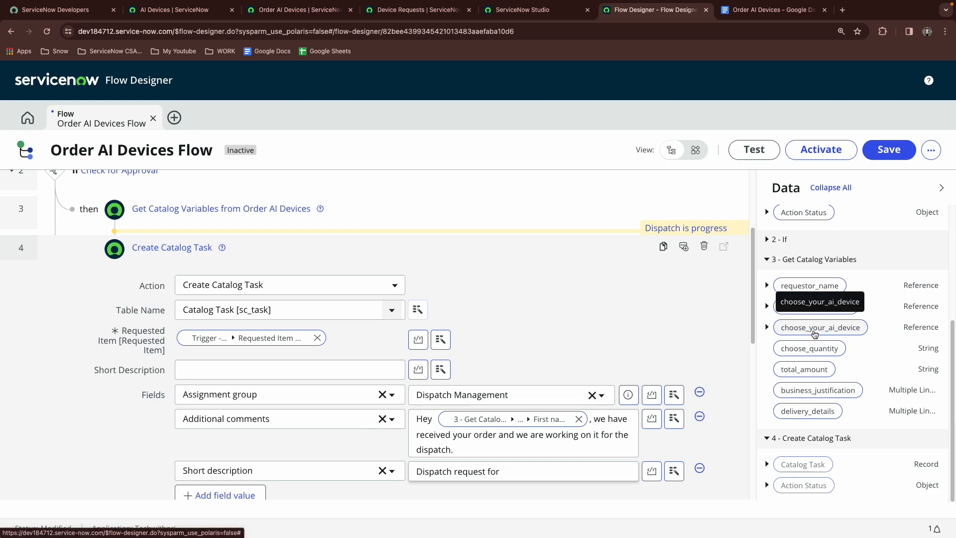
Append the choose_your_ai_device Name data pill to the Short description value
{"action": "left_click", "coordinate": [767, 328]}
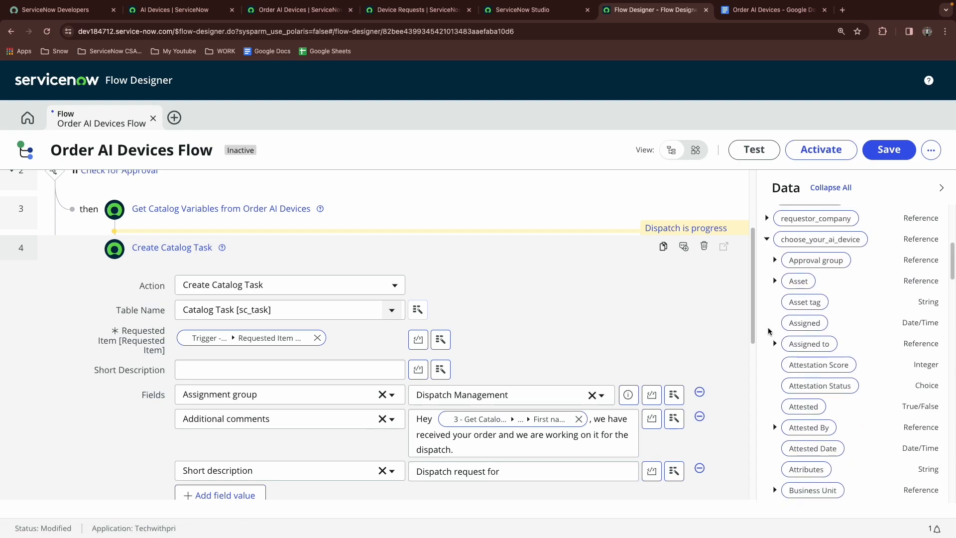
{"action": "scroll", "coordinate": [794, 330], "scroll_direction": "down", "scroll_amount": 4}
{"action": "scroll", "coordinate": [799, 358], "scroll_direction": "up", "scroll_amount": 4}
{"action": "scroll", "coordinate": [810, 357], "scroll_direction": "down", "scroll_amount": 12}
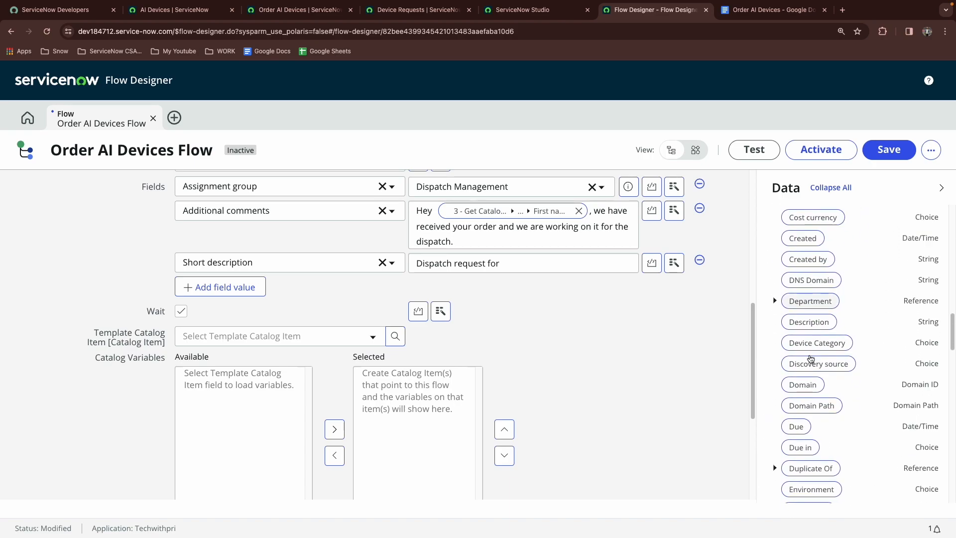
{"action": "scroll", "coordinate": [810, 358], "scroll_direction": "down", "scroll_amount": 10}
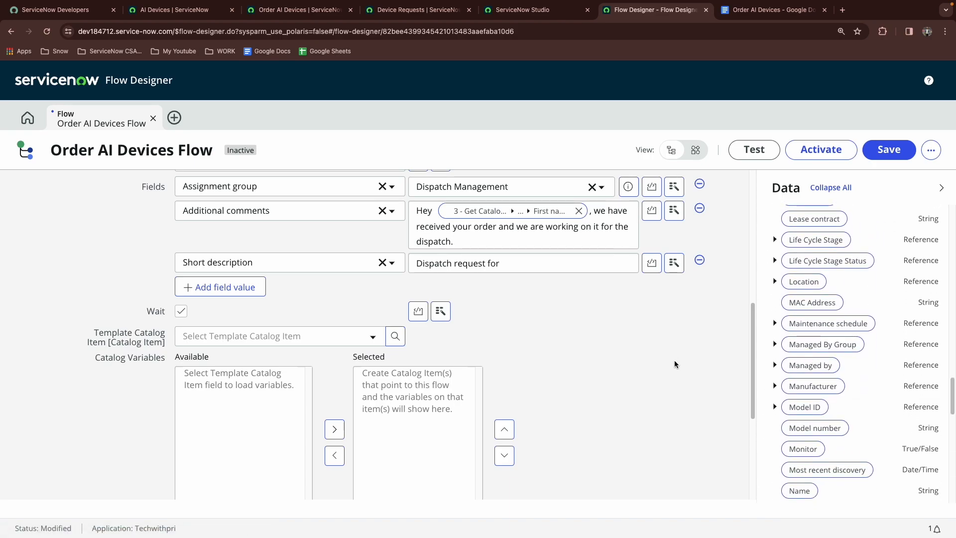
{"action": "scroll", "coordinate": [793, 372], "scroll_direction": "down", "scroll_amount": 4}
{"action": "left_click_drag", "start_coordinate": [794, 330], "coordinate": [535, 267]}
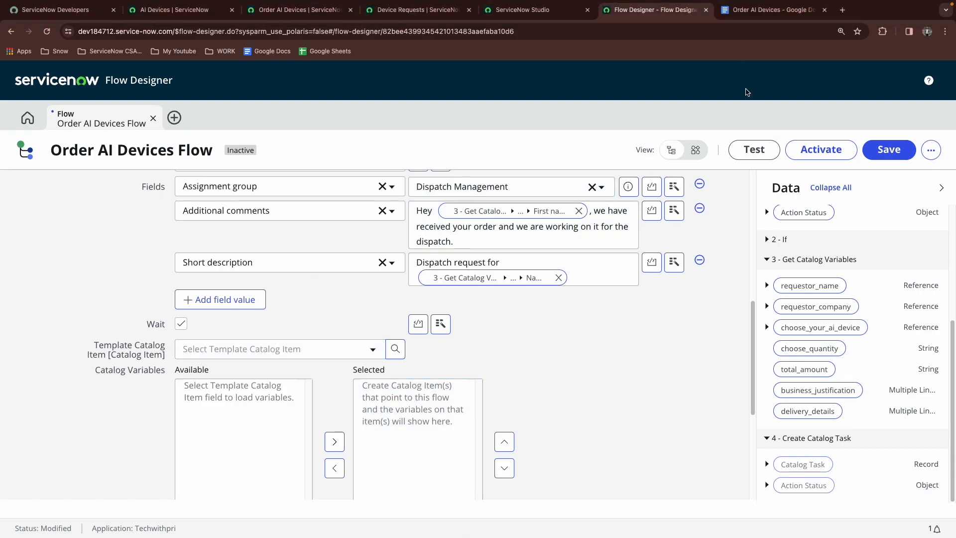
Review the requirements document and the Order AI Devices catalog item form
{"action": "left_click", "coordinate": [754, 10]}
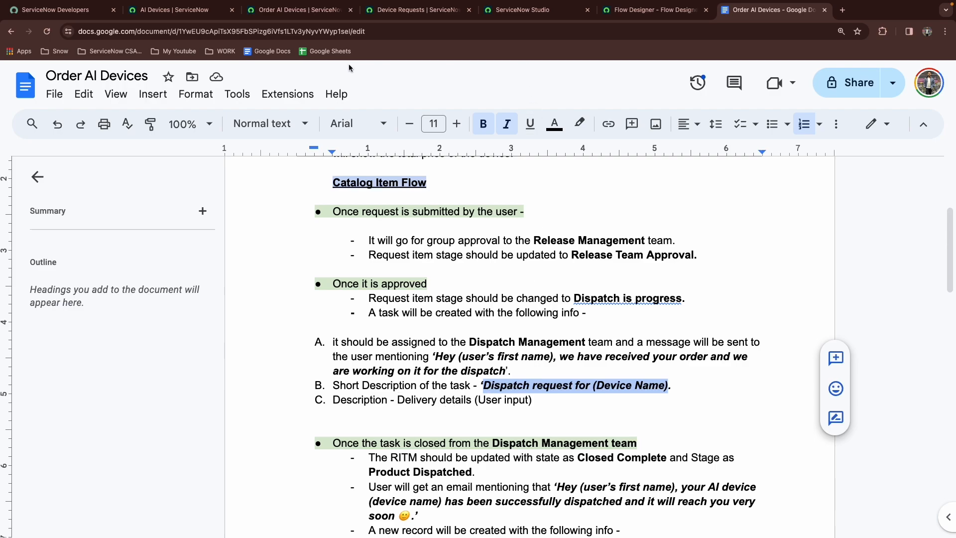
{"action": "left_click", "coordinate": [301, 14]}
{"action": "scroll", "coordinate": [174, 229], "scroll_direction": "down", "scroll_amount": 1}
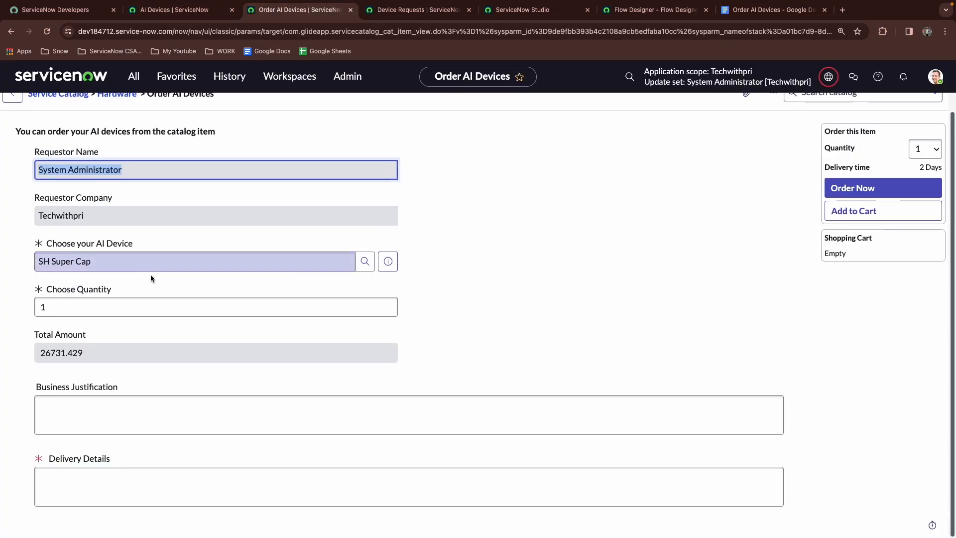
Review the catalog item's Delivery Details field and the task description requirement in the requirements document
{"action": "left_click", "coordinate": [95, 491]}
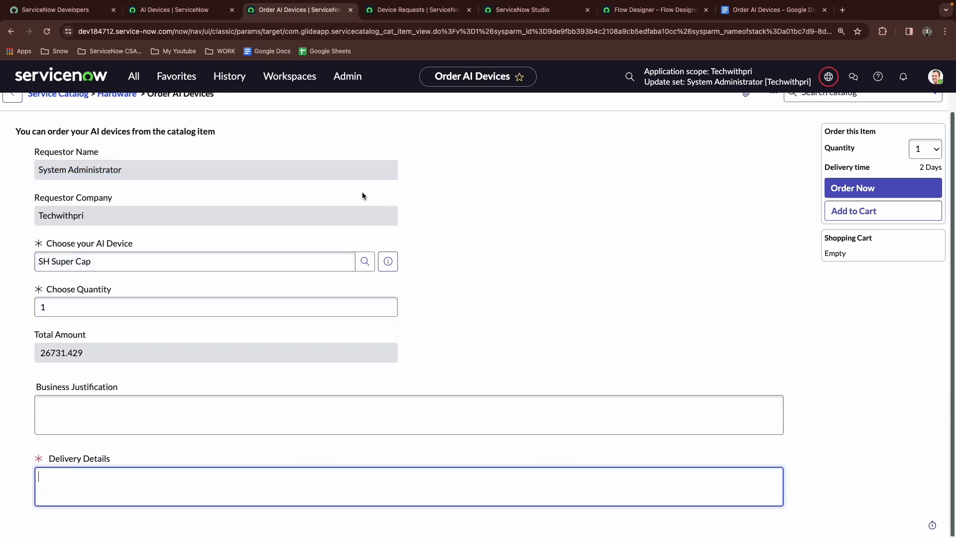
{"action": "left_click", "coordinate": [771, 10]}
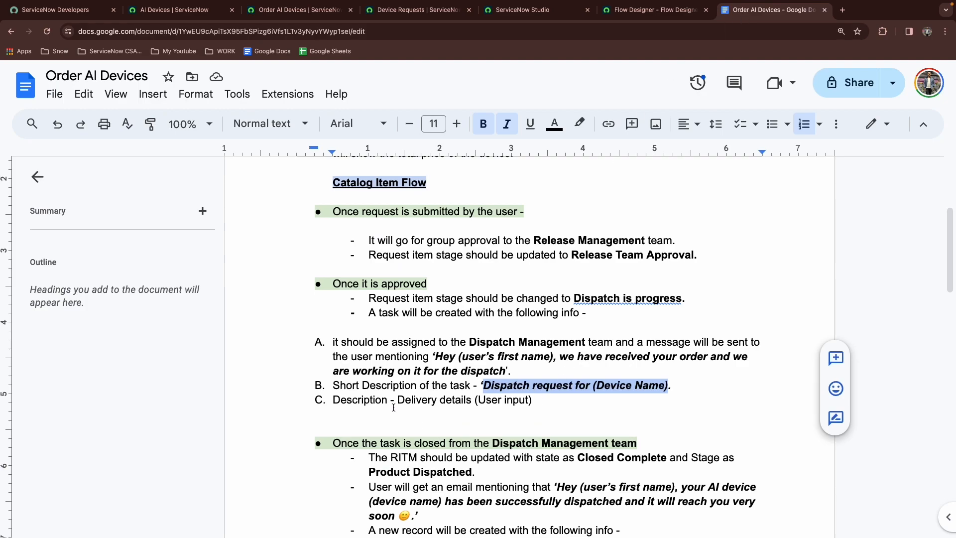
{"action": "left_click", "coordinate": [647, 10]}
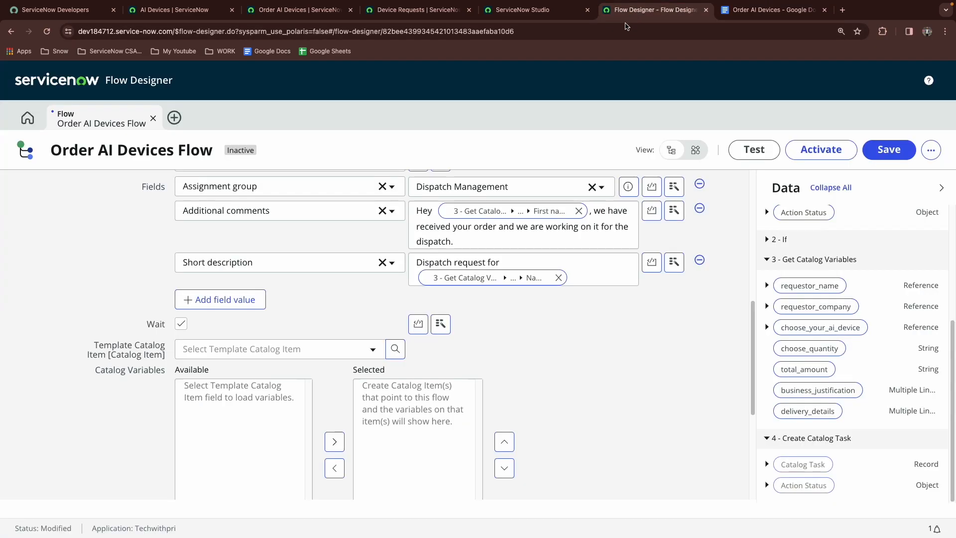
Add a Description field value to the catalog task and set it to the delivery_details data pill
{"action": "scroll", "coordinate": [276, 330], "scroll_direction": "up", "scroll_amount": 1}
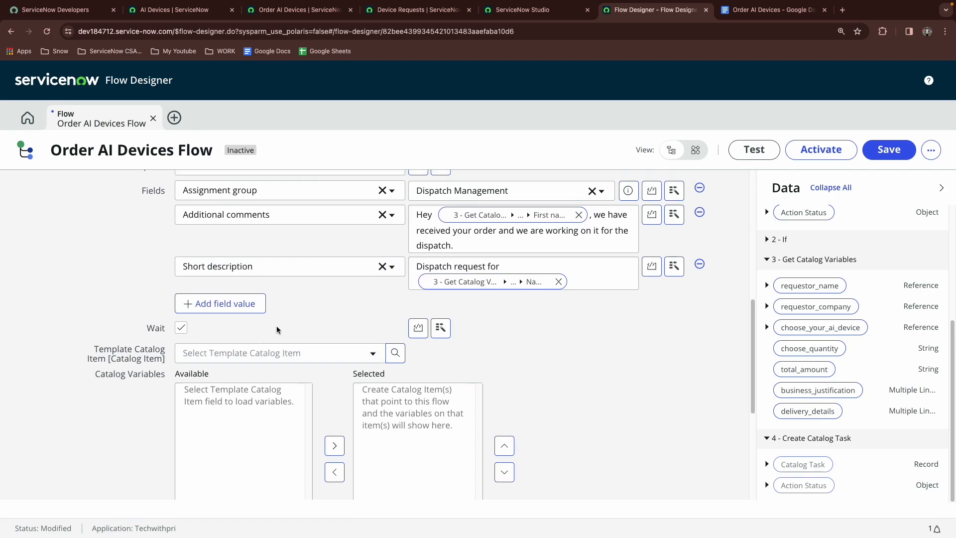
{"action": "left_click", "coordinate": [227, 310]}
{"action": "left_click", "coordinate": [229, 314]}
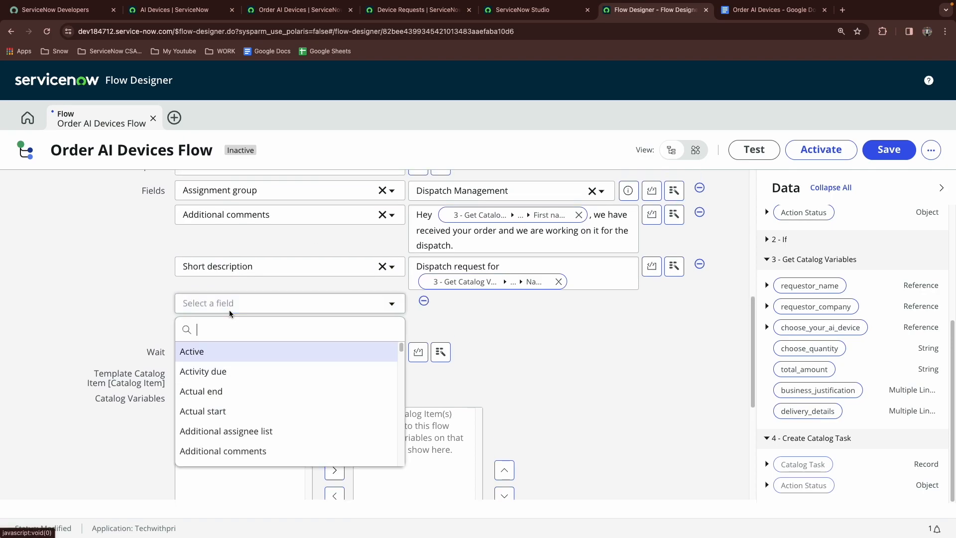
{"action": "type", "text": "des"}
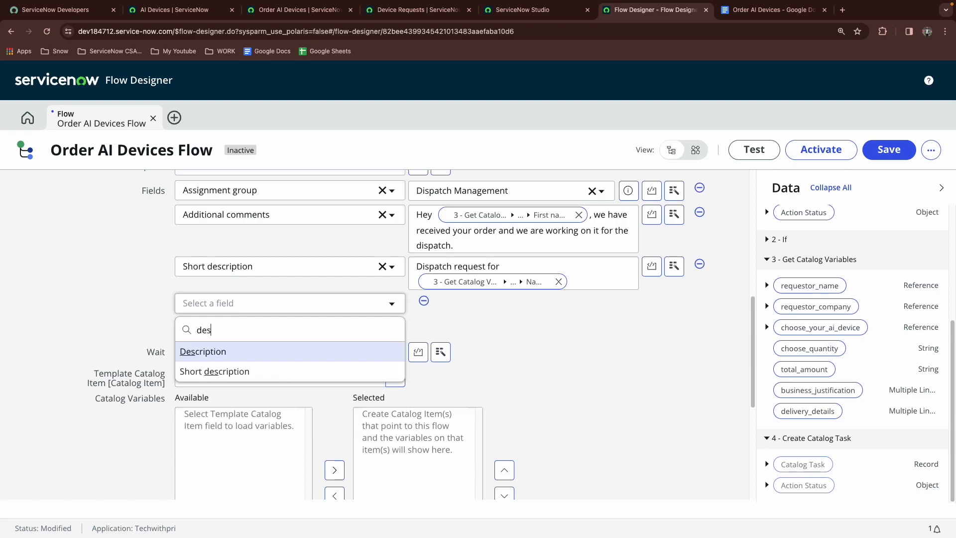
{"action": "left_click", "coordinate": [268, 358]}
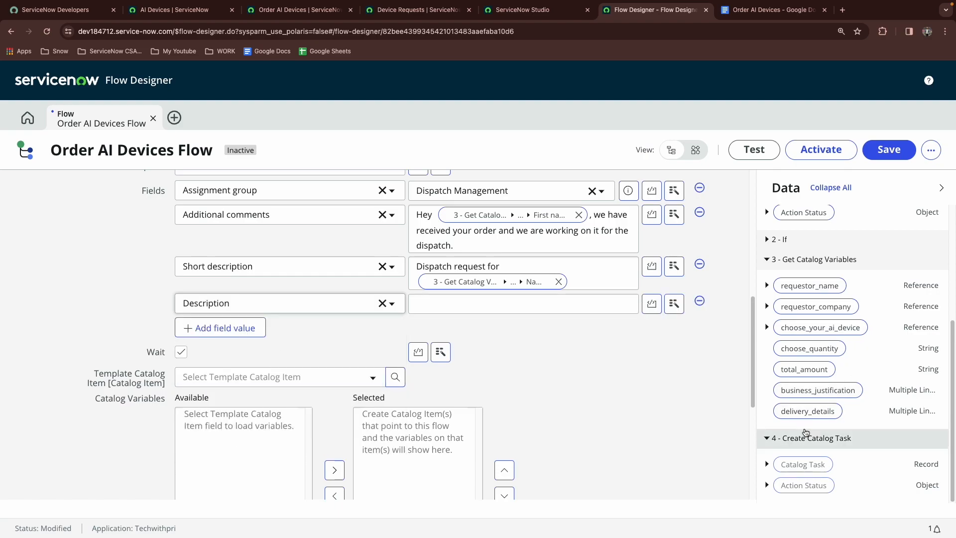
{"action": "left_click_drag", "start_coordinate": [809, 411], "coordinate": [500, 311]}
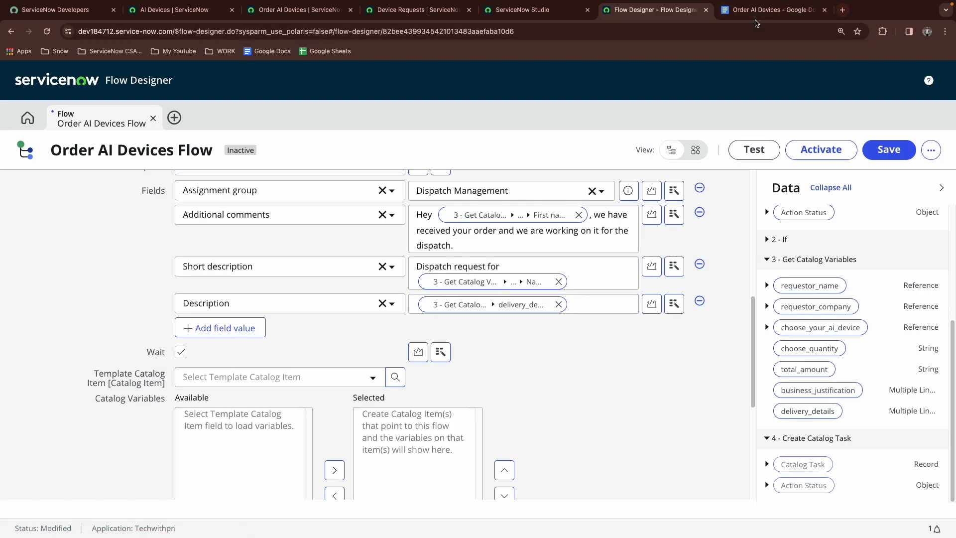
{"action": "left_click", "coordinate": [769, 9]}
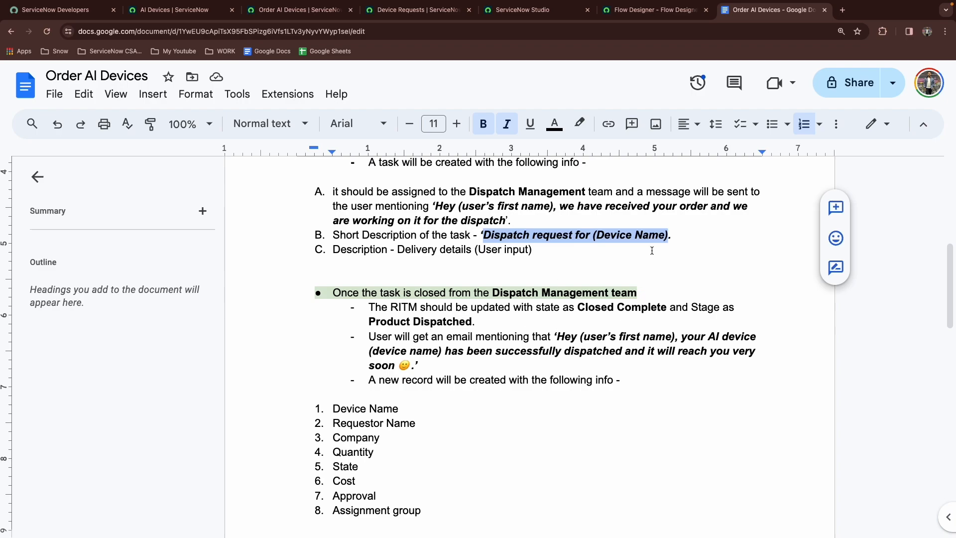
Close the completed Create Catalog Task action in the flow
{"action": "left_click", "coordinate": [642, 11]}
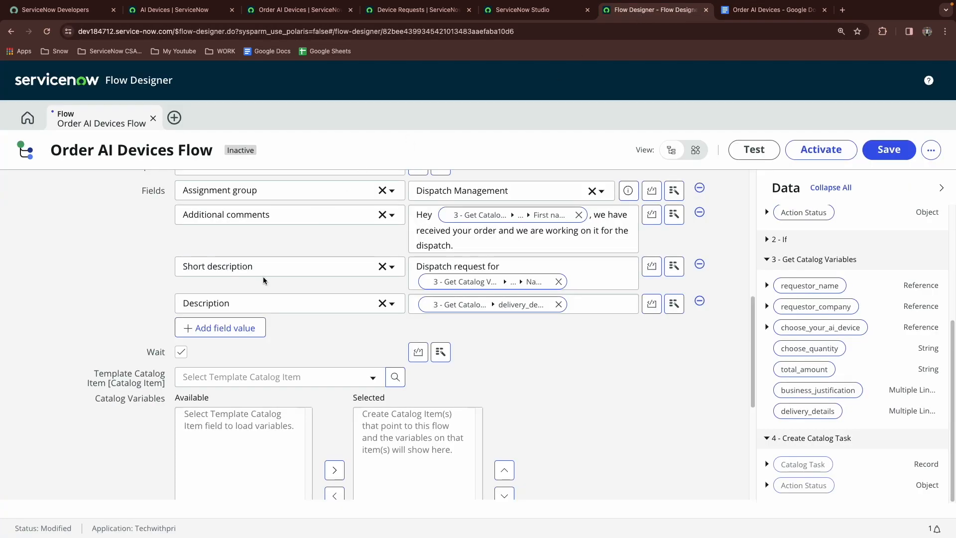
{"action": "scroll", "coordinate": [263, 276], "scroll_direction": "down", "scroll_amount": 3}
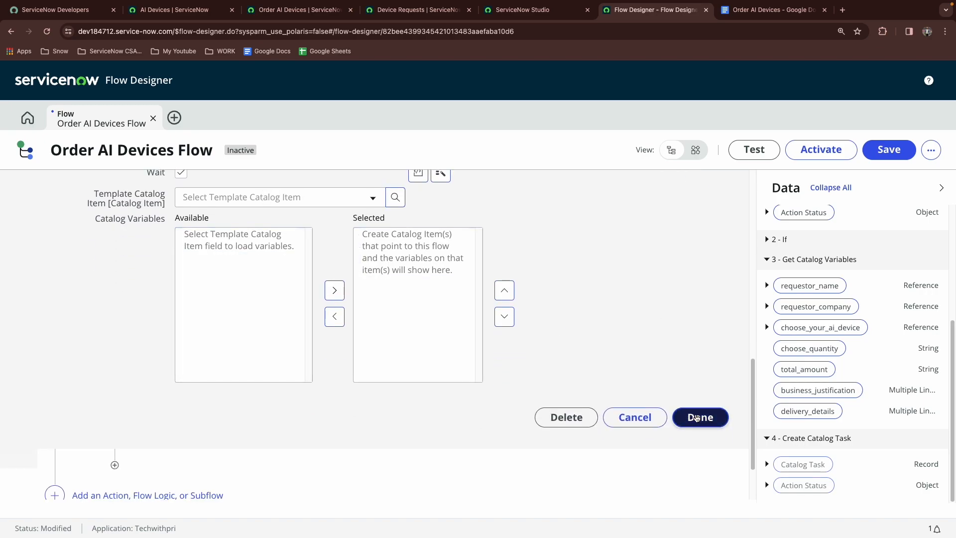
{"action": "left_click", "coordinate": [696, 418]}
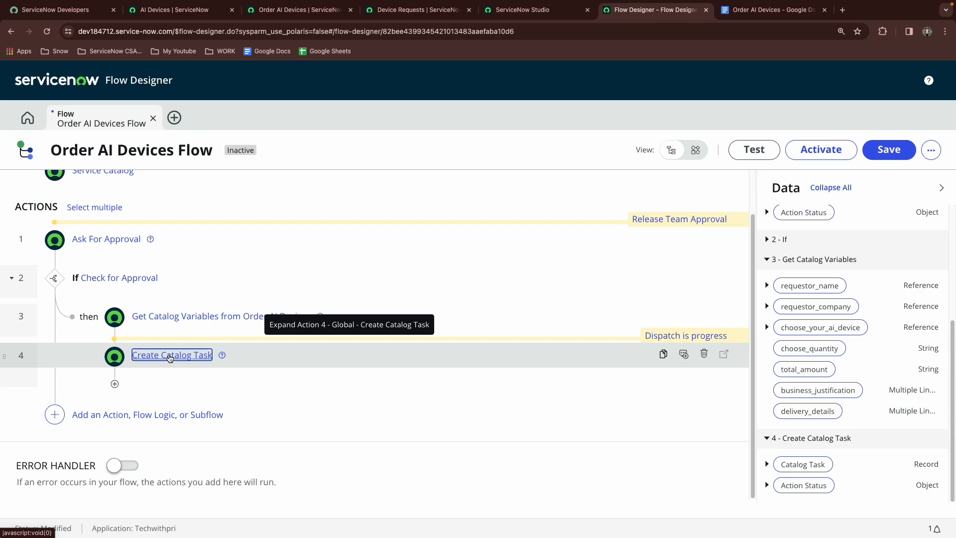
Add an Update Record action after Create Catalog Task and set its Record to the trigger's Requested Item Record pill
{"action": "left_click", "coordinate": [118, 386]}
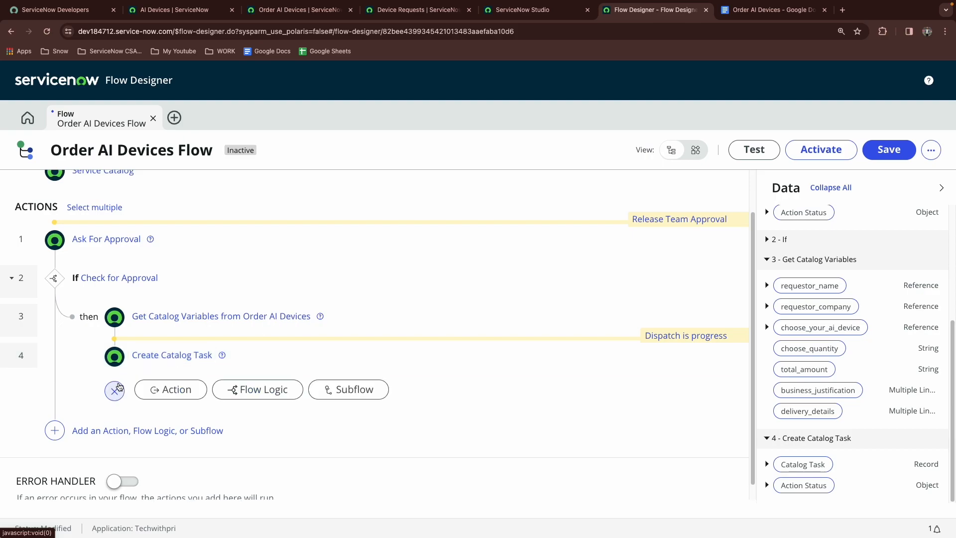
{"action": "left_click", "coordinate": [171, 389]}
{"action": "type", "text": "update rec"}
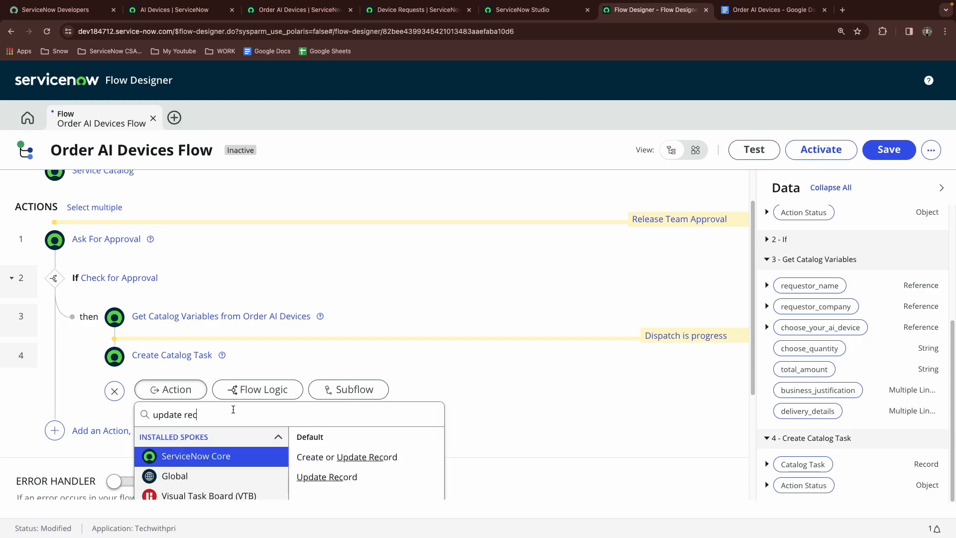
{"action": "left_click", "coordinate": [352, 486]}
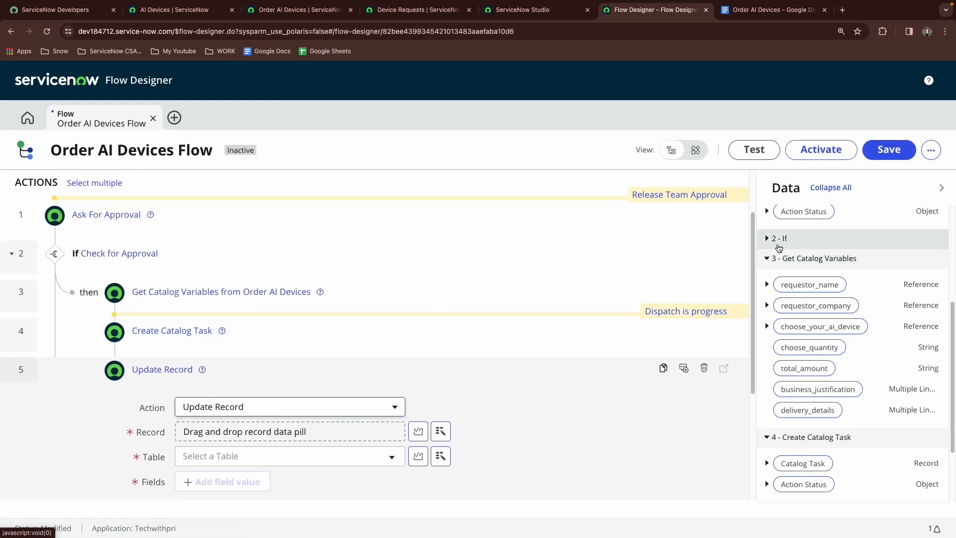
{"action": "scroll", "coordinate": [791, 263], "scroll_direction": "up", "scroll_amount": 2}
{"action": "scroll", "coordinate": [788, 258], "scroll_direction": "up", "scroll_amount": 3}
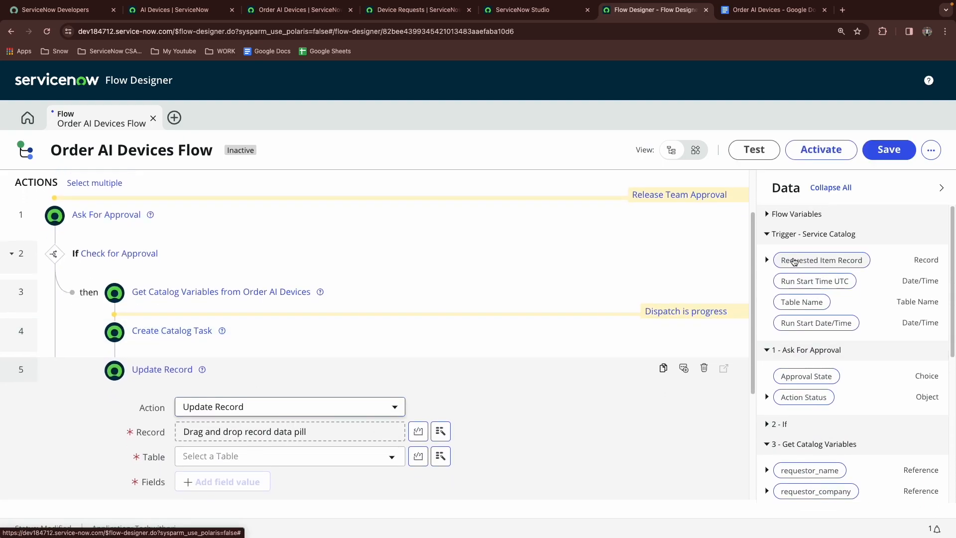
{"action": "left_click_drag", "start_coordinate": [788, 259], "coordinate": [266, 437]}
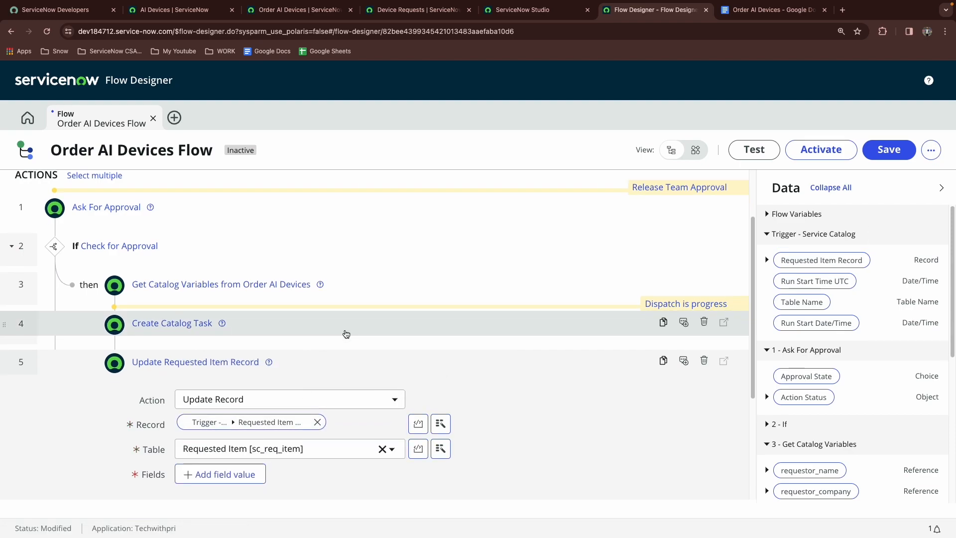
Add a State field value to the update and set it to Closed Complete
{"action": "scroll", "coordinate": [220, 358], "scroll_direction": "down", "scroll_amount": 3}
{"action": "left_click", "coordinate": [215, 326]}
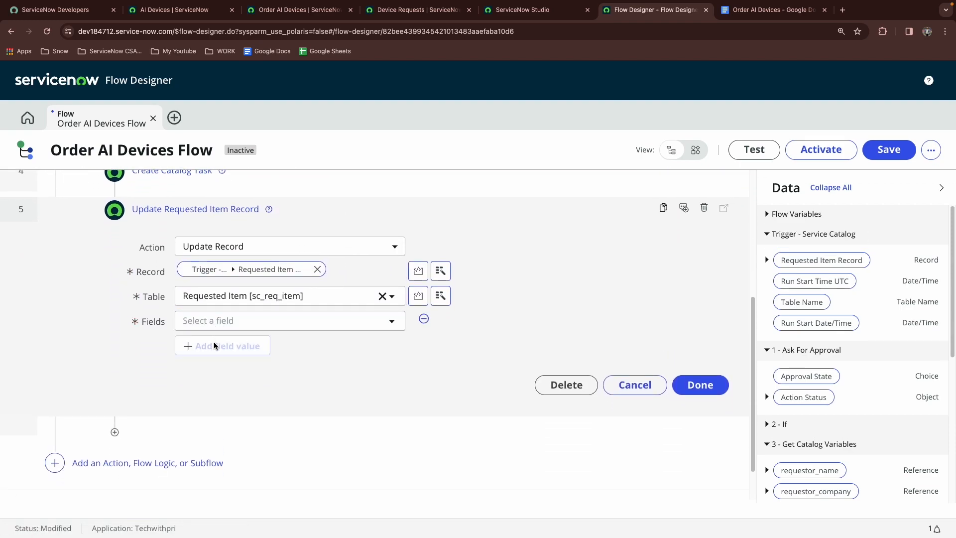
{"action": "left_click", "coordinate": [216, 321]}
{"action": "type", "text": "state"}
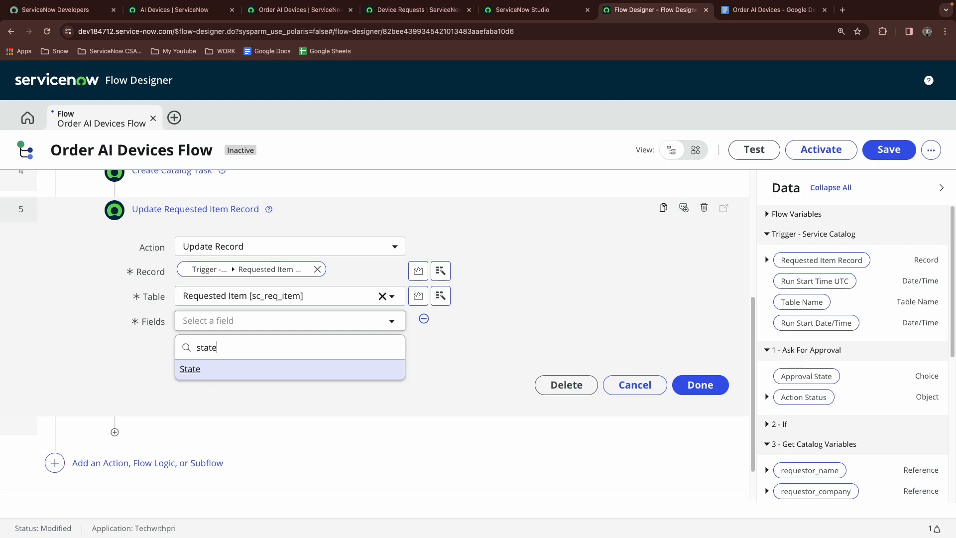
{"action": "left_click", "coordinate": [284, 373]}
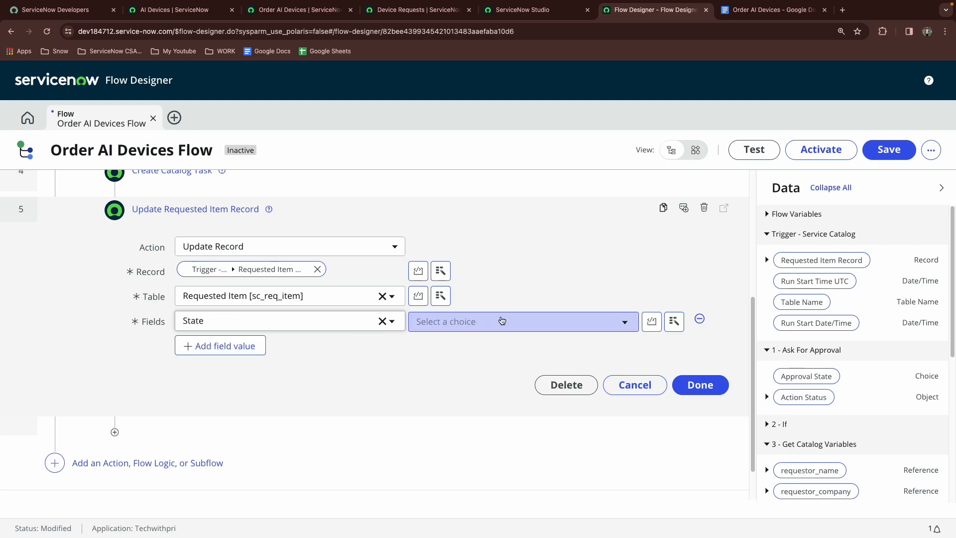
{"action": "left_click", "coordinate": [502, 324]}
{"action": "left_click", "coordinate": [457, 401]}
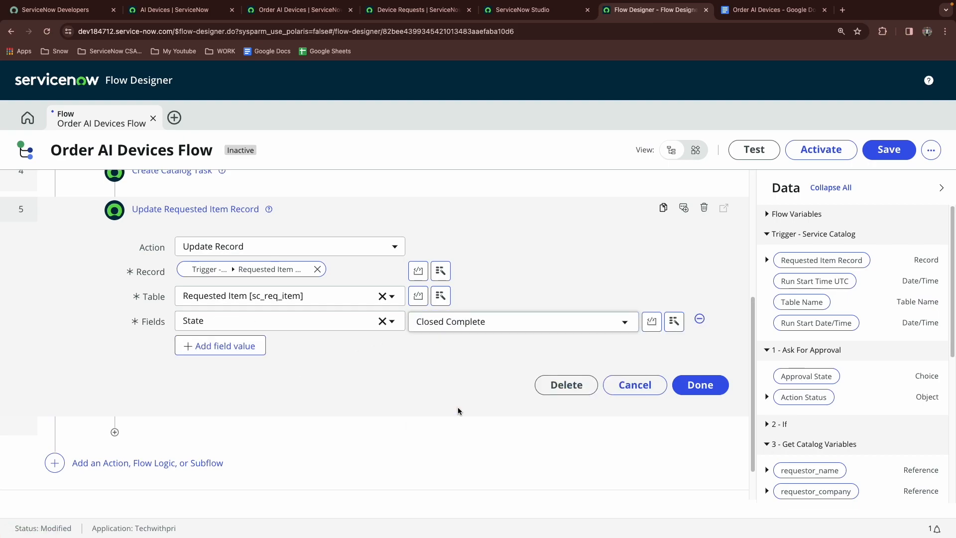
Create a new stage named Product Dispatched for the Update Requested Item Record action and close the action
{"action": "left_click", "coordinate": [725, 194]}
{"action": "left_click", "coordinate": [773, 10]}
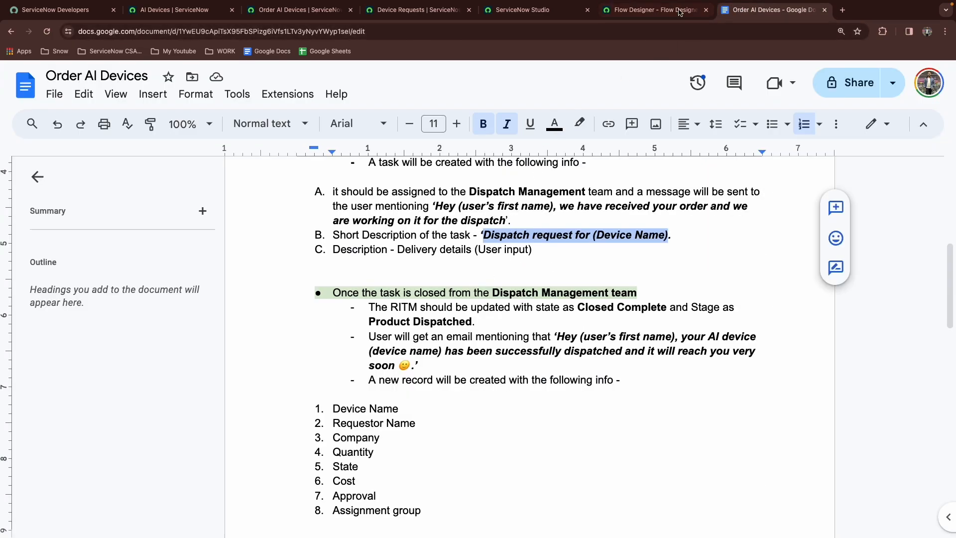
{"action": "left_click", "coordinate": [662, 11]}
{"action": "type", "text": "Product Dispatched"}
{"action": "left_click", "coordinate": [663, 291]}
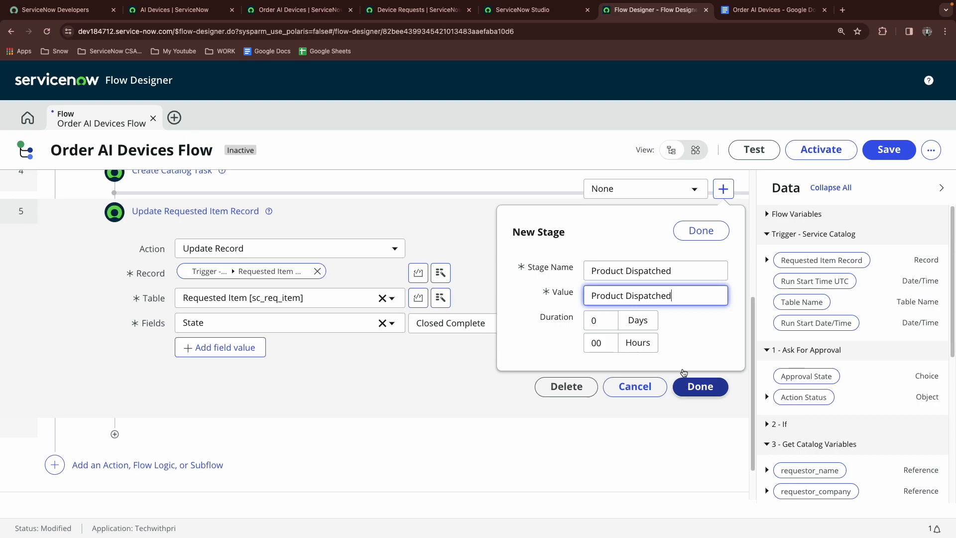
{"action": "left_click", "coordinate": [700, 230]}
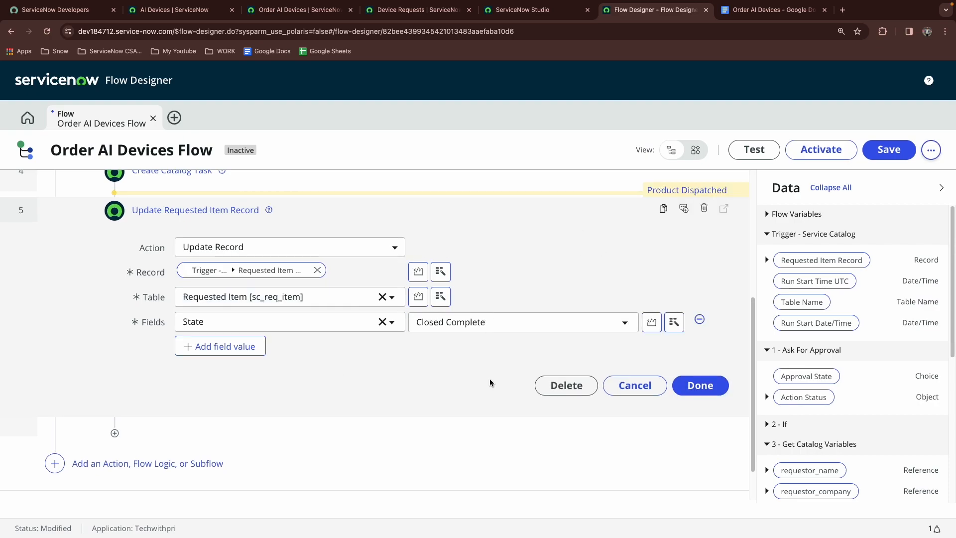
{"action": "left_click", "coordinate": [707, 385]}
Copy the dispatch confirmation message text from the requirements document
{"action": "scroll", "coordinate": [707, 381], "scroll_direction": "up", "scroll_amount": 2}
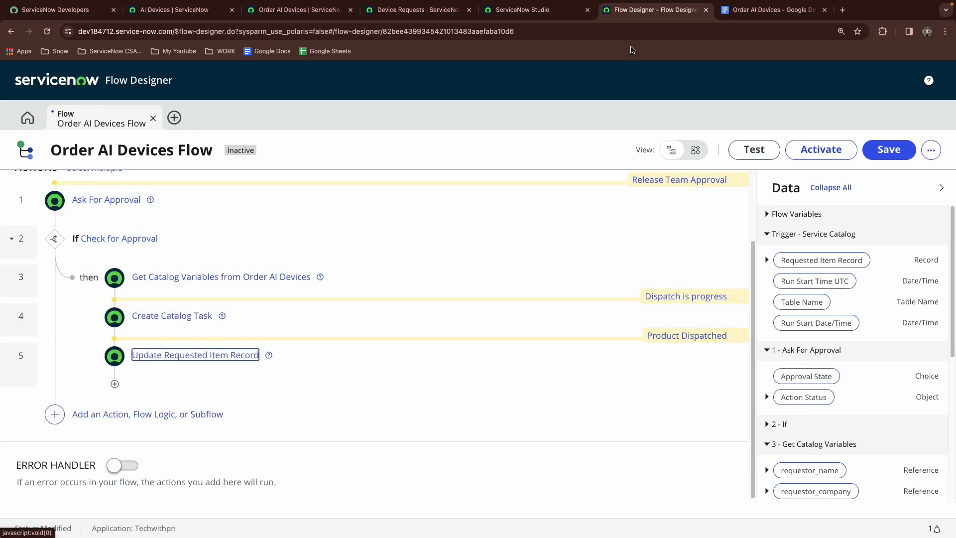
{"action": "left_click", "coordinate": [752, 13]}
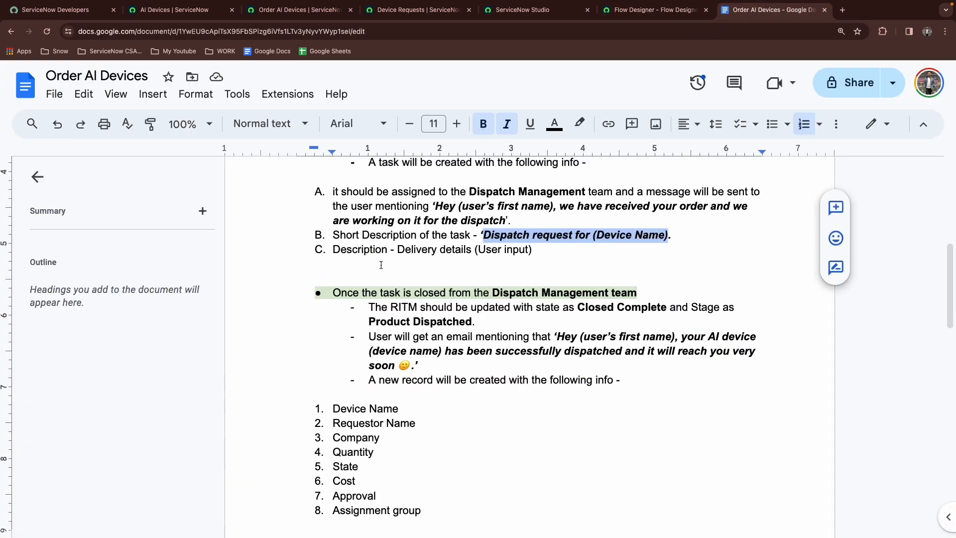
{"action": "scroll", "coordinate": [388, 312], "scroll_direction": "down", "scroll_amount": 1}
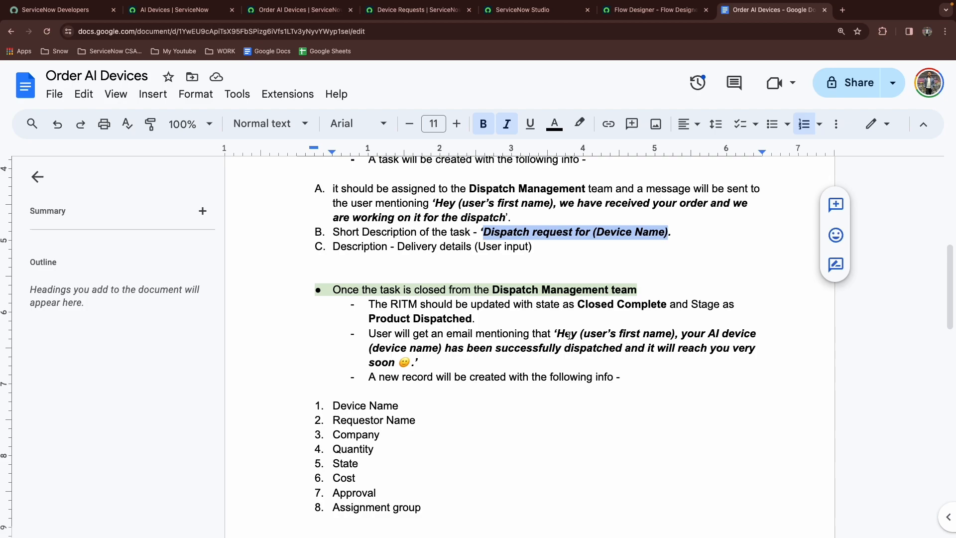
{"action": "left_click_drag", "start_coordinate": [555, 333], "coordinate": [542, 359]}
{"action": "left_click_drag", "start_coordinate": [423, 360], "coordinate": [417, 359]}
{"action": "key", "text": "super+c"}
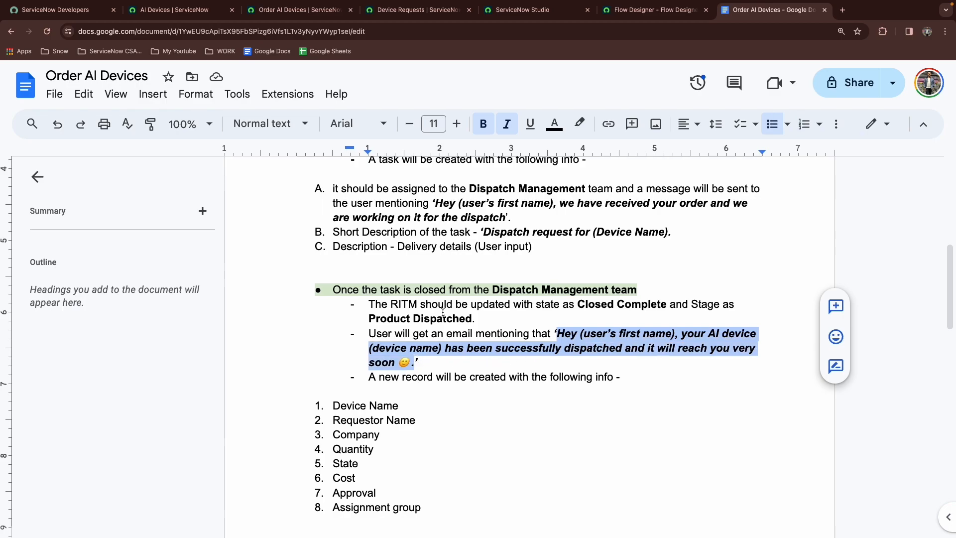
Add an Additional comments field value to the update and paste the dispatch message into it
{"action": "left_click", "coordinate": [654, 9]}
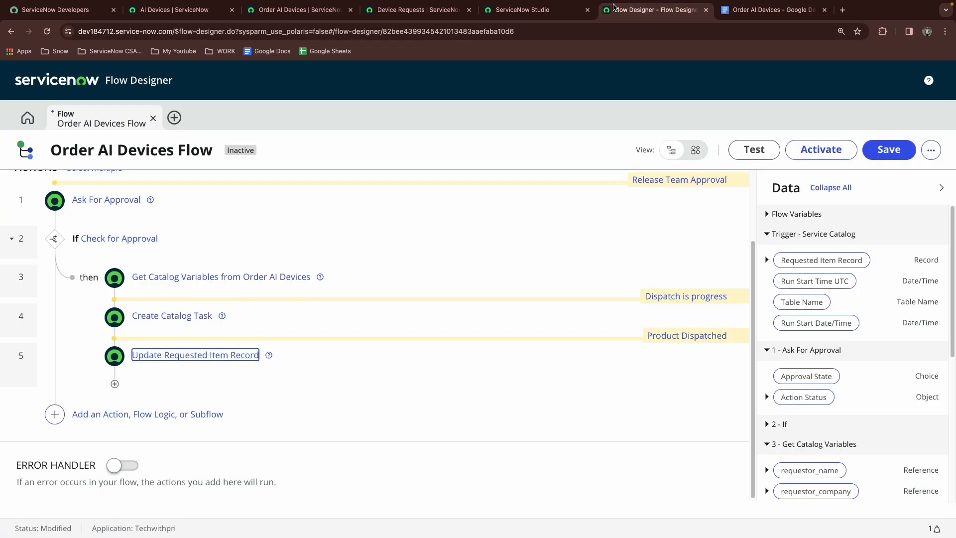
{"action": "left_click", "coordinate": [181, 361]}
{"action": "left_click", "coordinate": [216, 347]}
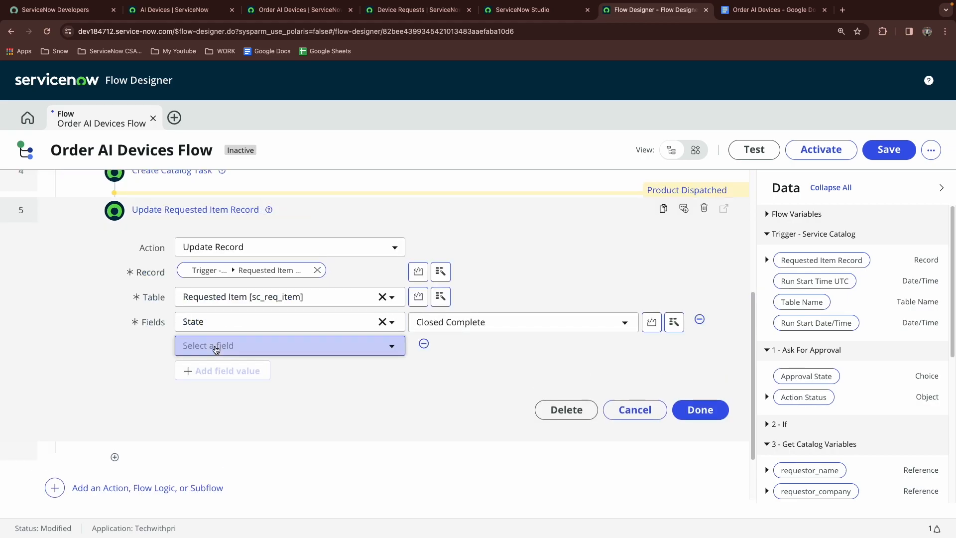
{"action": "left_click", "coordinate": [216, 347]}
{"action": "type", "text": "add"}
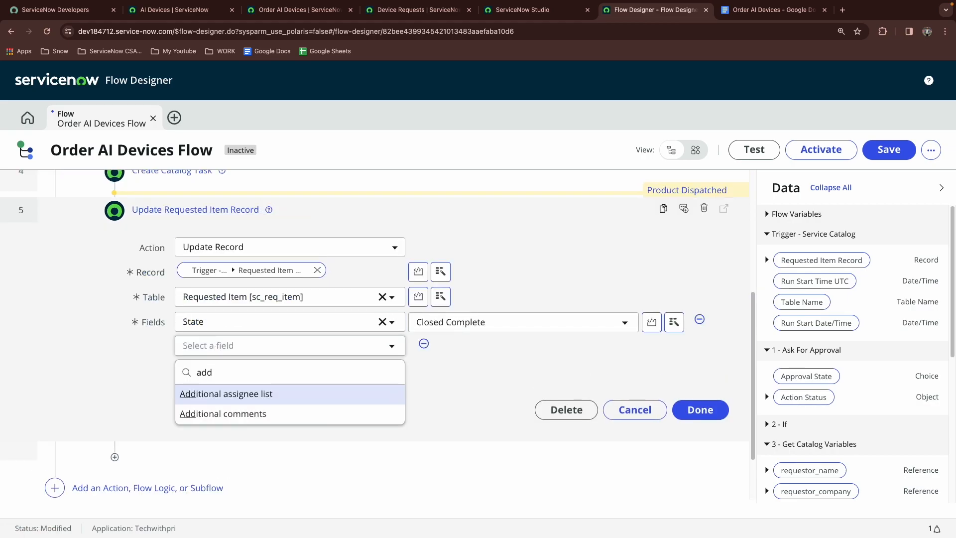
{"action": "left_click", "coordinate": [224, 413]}
{"action": "left_click", "coordinate": [438, 345]}
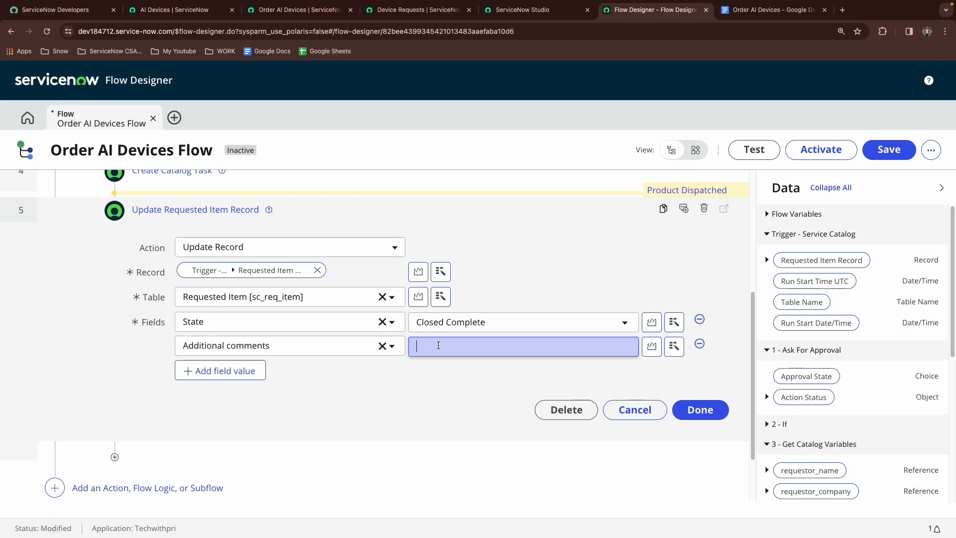
{"action": "key", "text": "super+v"}
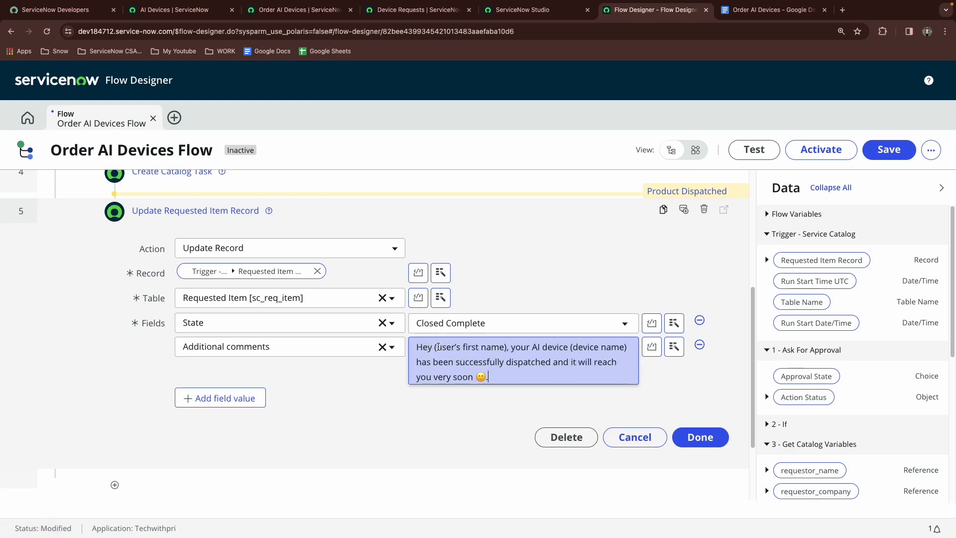
Replace the user's first name placeholder in the comment with the requestor First name pill and remove the device name placeholder
{"action": "scroll", "coordinate": [786, 418], "scroll_direction": "down", "scroll_amount": 1}
{"action": "scroll", "coordinate": [788, 431], "scroll_direction": "down", "scroll_amount": 3}
{"action": "left_click", "coordinate": [768, 378]}
{"action": "scroll", "coordinate": [772, 381], "scroll_direction": "down", "scroll_amount": 5}
{"action": "left_click_drag", "start_coordinate": [801, 505], "coordinate": [500, 364]}
{"action": "key", "text": "BackSpace"}
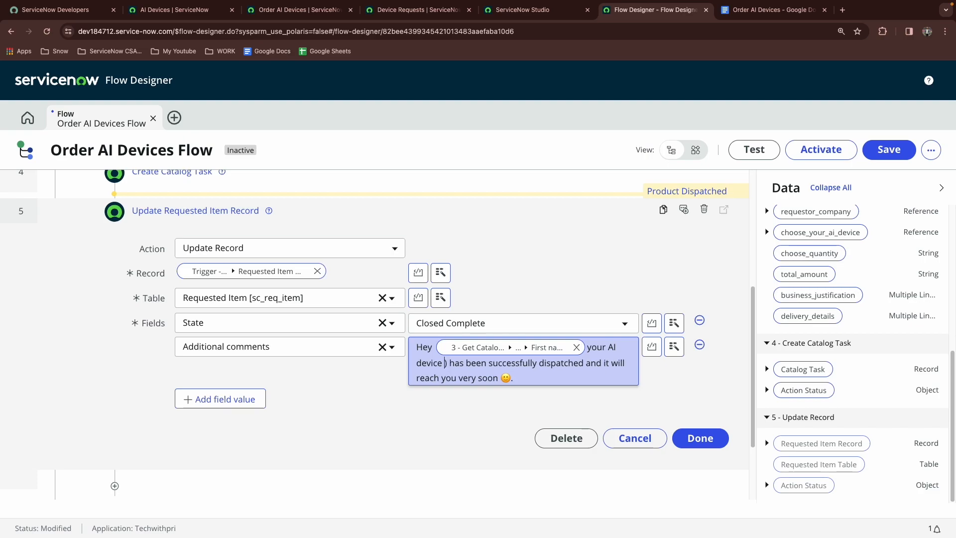
{"action": "key", "text": "BackSpace"}
Insert the choose_your_ai_device Name pill after 'your AI device' in the comment and close the action
{"action": "scroll", "coordinate": [837, 282], "scroll_direction": "up", "scroll_amount": 3}
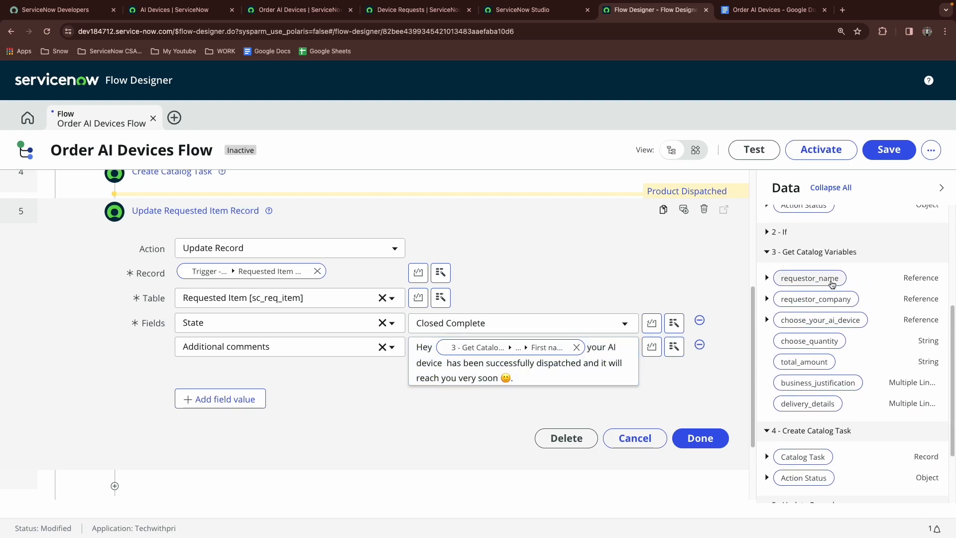
{"action": "left_click", "coordinate": [767, 319]}
{"action": "scroll", "coordinate": [805, 357], "scroll_direction": "down", "scroll_amount": 5}
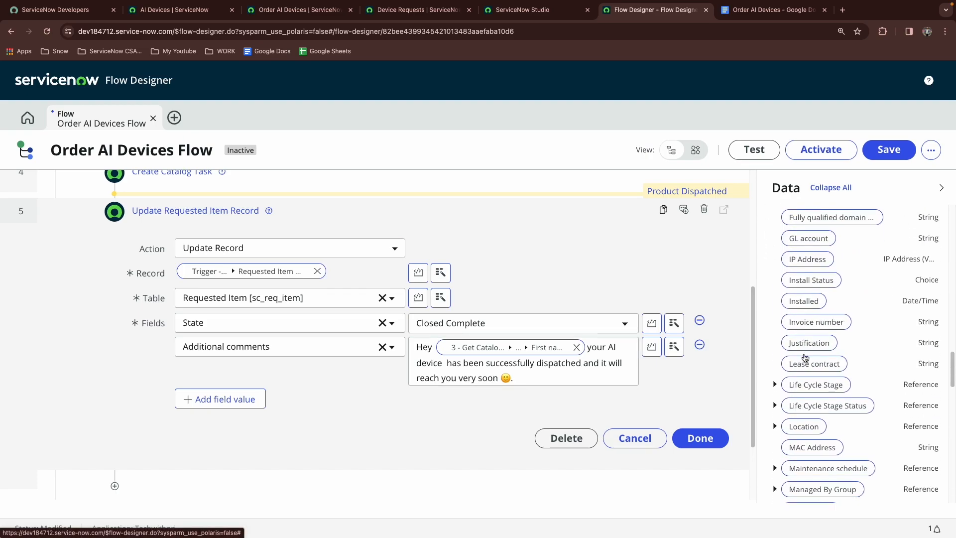
{"action": "scroll", "coordinate": [804, 348], "scroll_direction": "down", "scroll_amount": 4}
{"action": "scroll", "coordinate": [805, 344], "scroll_direction": "down", "scroll_amount": 2}
{"action": "left_click_drag", "start_coordinate": [809, 371], "coordinate": [450, 365]}
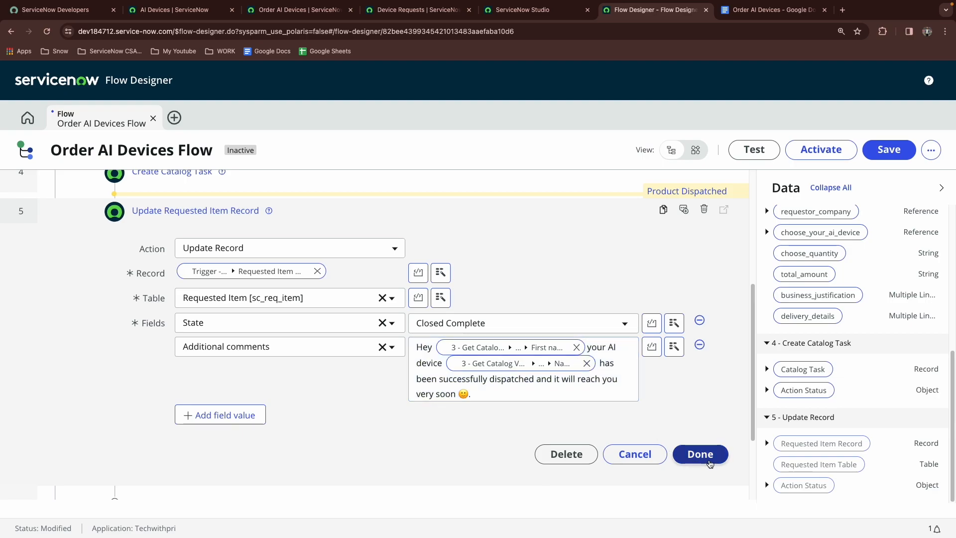
{"action": "left_click", "coordinate": [703, 454]}
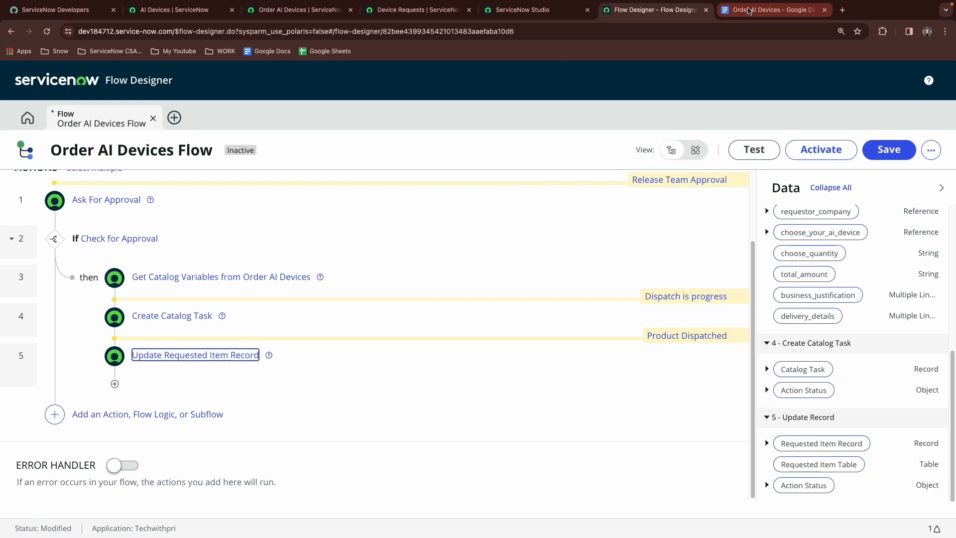
Review the Device Requests list and the new record requirements in the document
{"action": "left_click", "coordinate": [772, 9]}
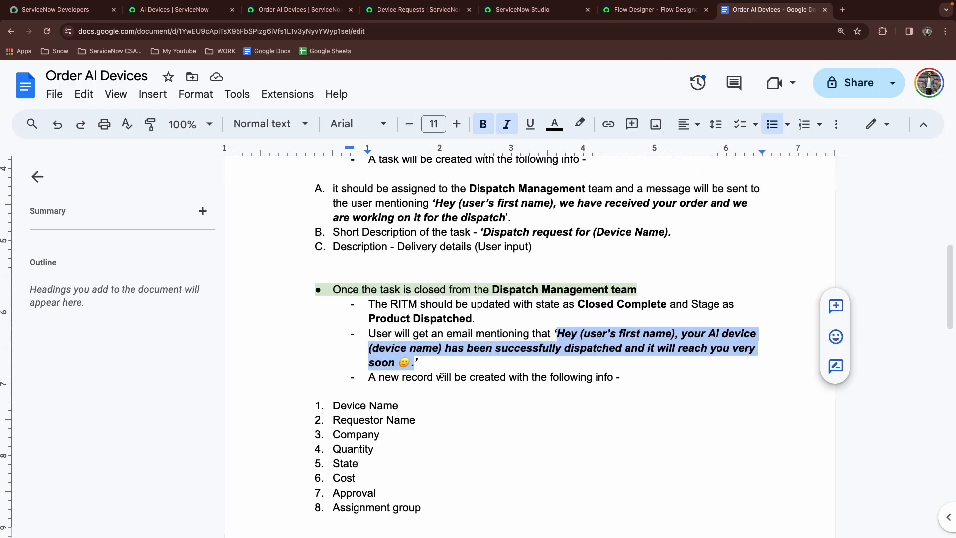
{"action": "left_click", "coordinate": [449, 12]}
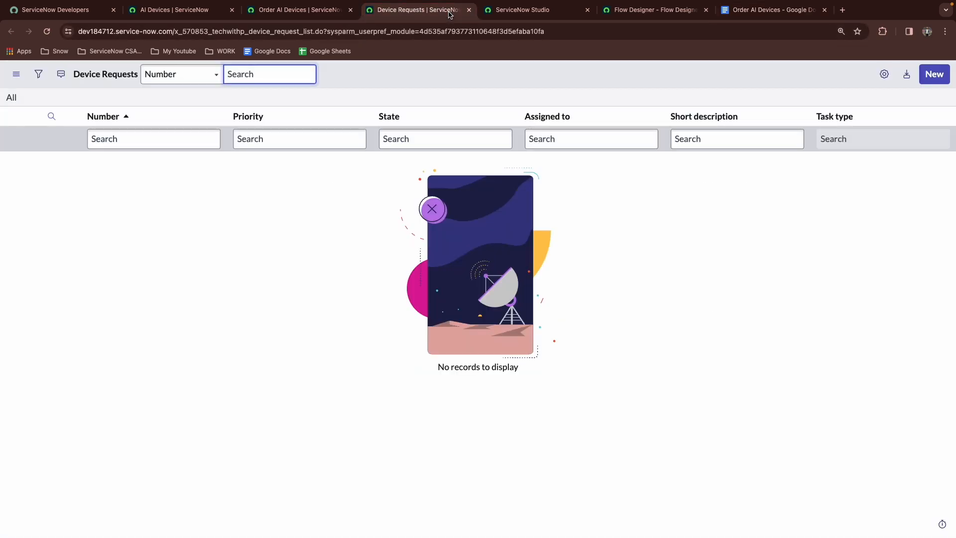
{"action": "left_click", "coordinate": [738, 12]}
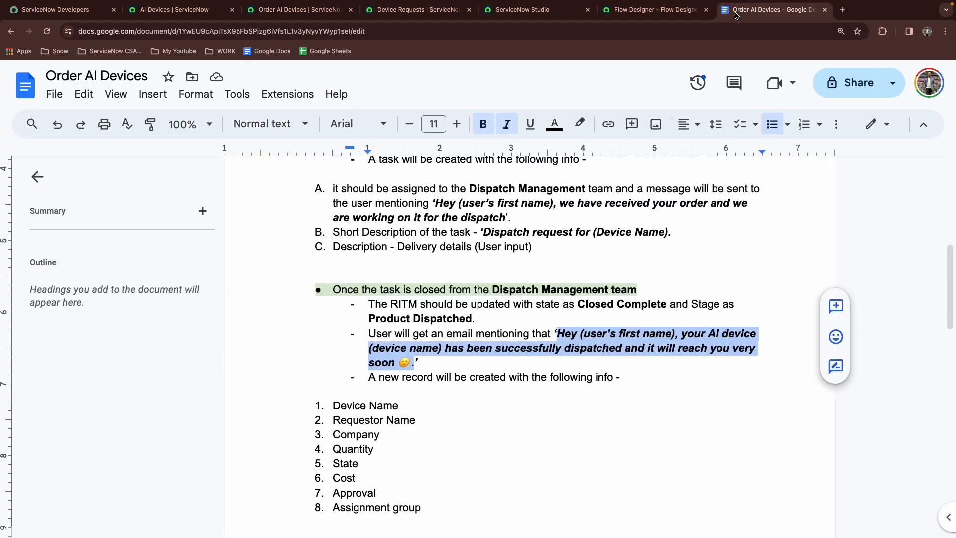
{"action": "scroll", "coordinate": [385, 360], "scroll_direction": "down", "scroll_amount": 3}
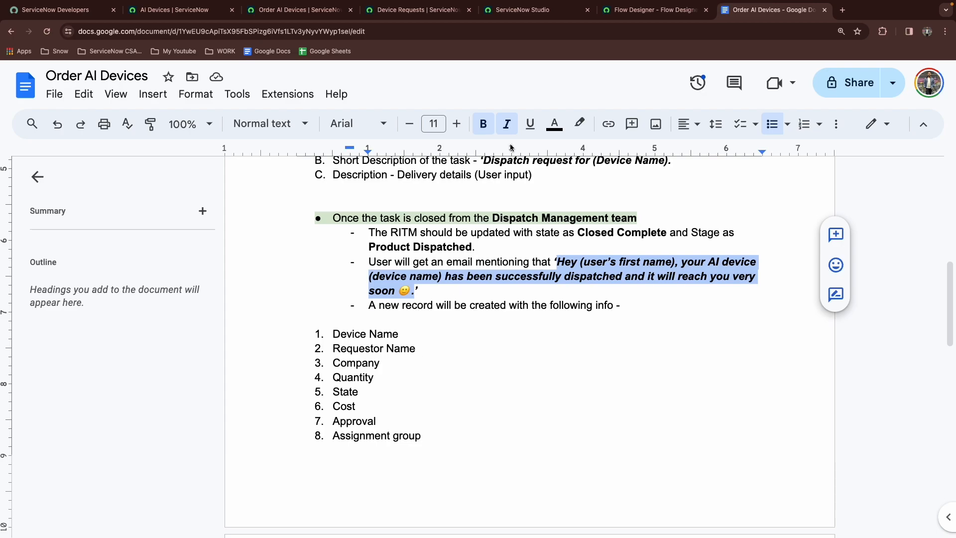
Add a Create Record action after the Update Requested Item Record step in the flow
{"action": "left_click", "coordinate": [653, 10]}
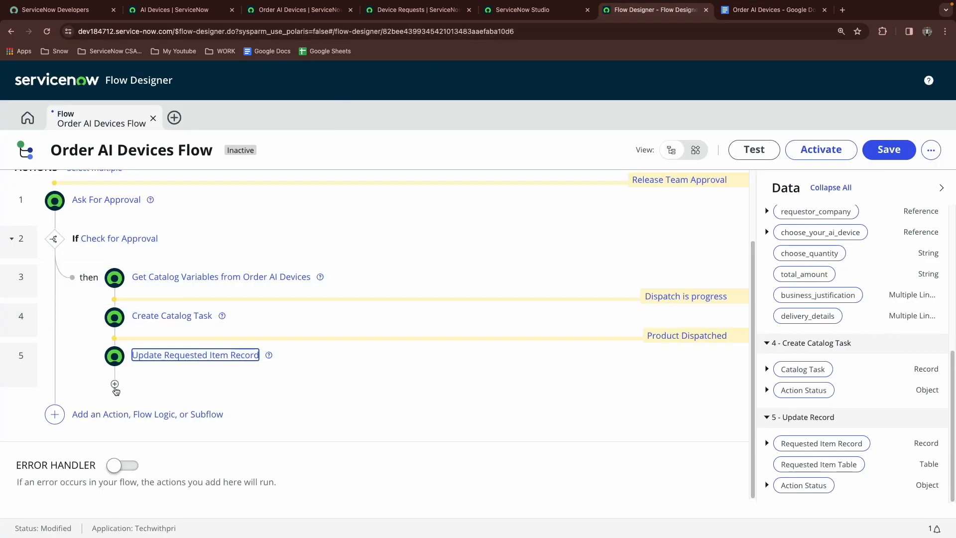
{"action": "left_click", "coordinate": [115, 385]}
{"action": "left_click", "coordinate": [190, 395]}
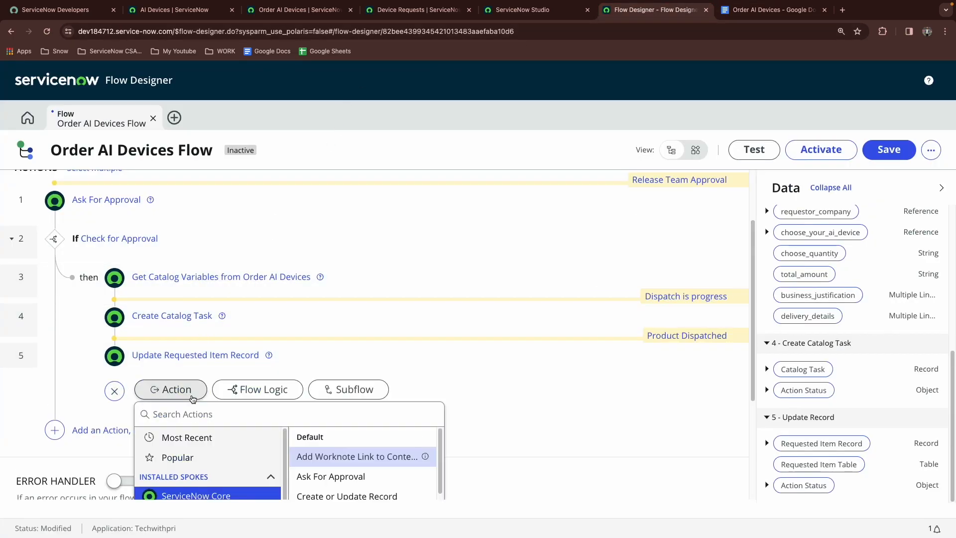
{"action": "type", "text": "create rec"}
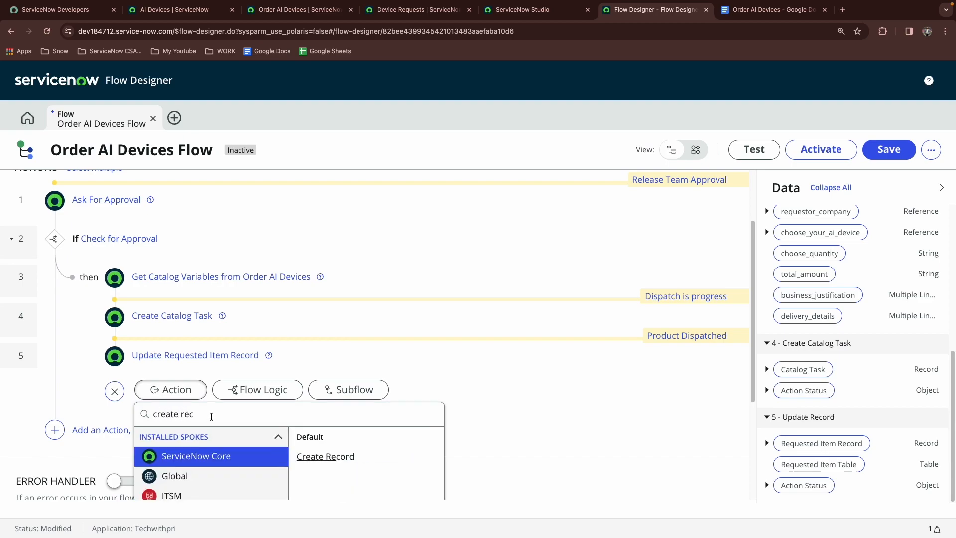
{"action": "left_click", "coordinate": [329, 458]}
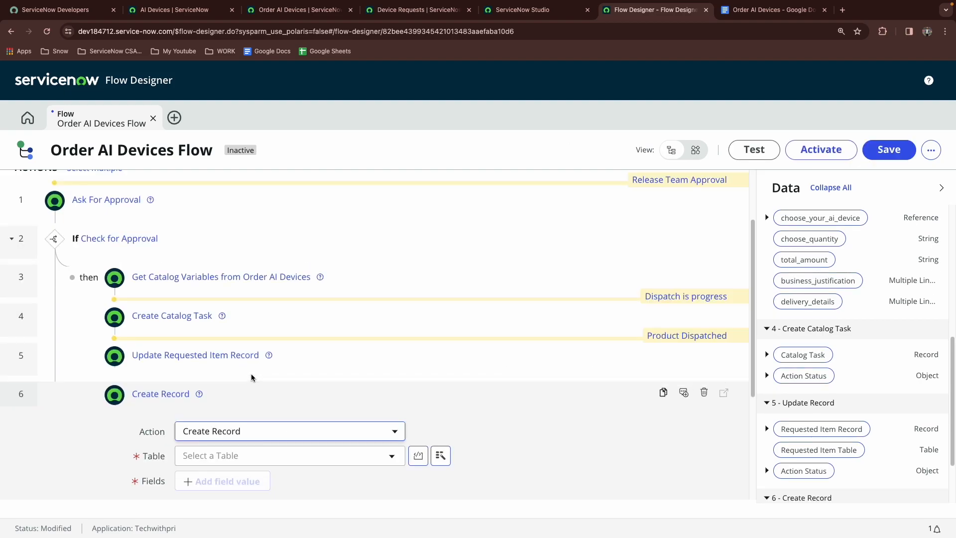
Set the Create Record action's table to Device Request and add a field value row
{"action": "left_click", "coordinate": [351, 317]}
{"action": "type", "text": "device  re"}
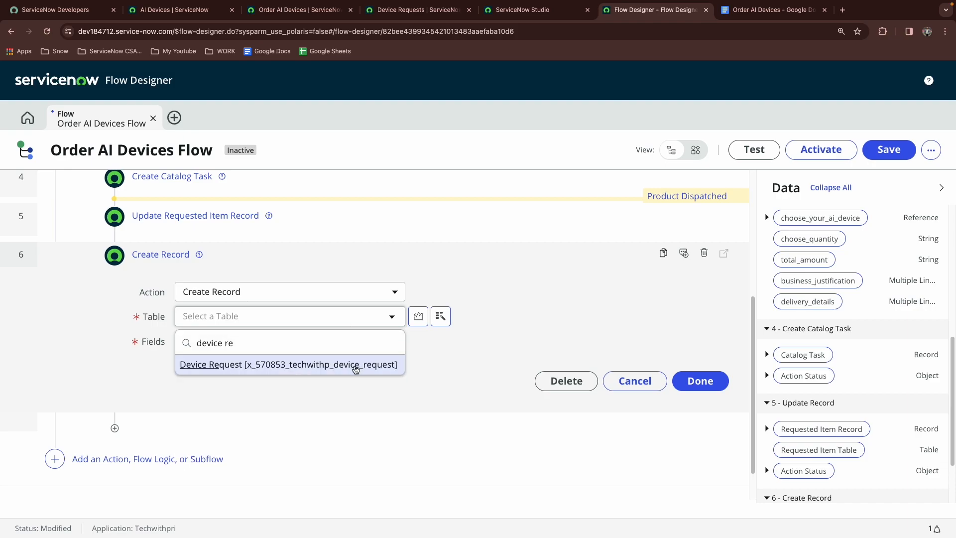
{"action": "left_click", "coordinate": [355, 367]}
{"action": "left_click", "coordinate": [252, 344]}
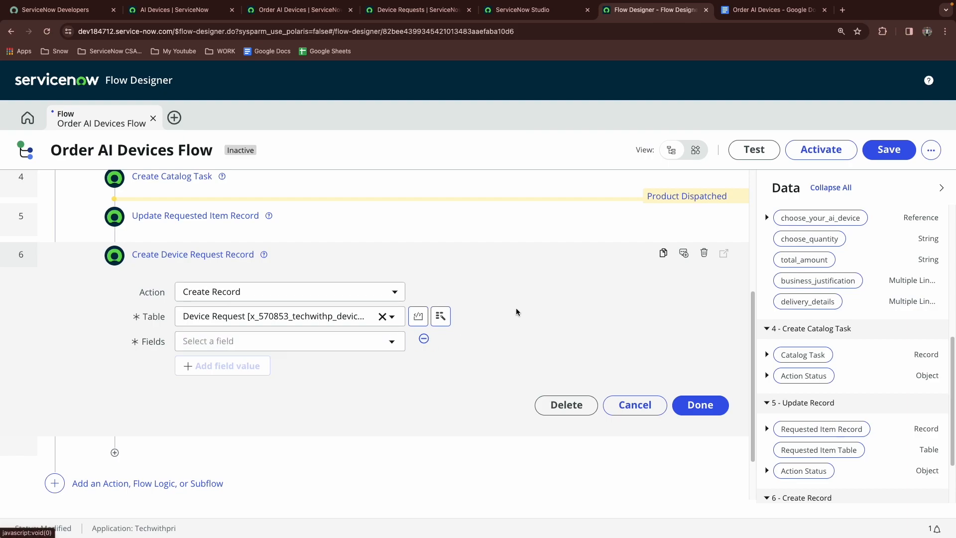
Choose Device Name as the first field to set in the Create Record action
{"action": "left_click", "coordinate": [741, 9]}
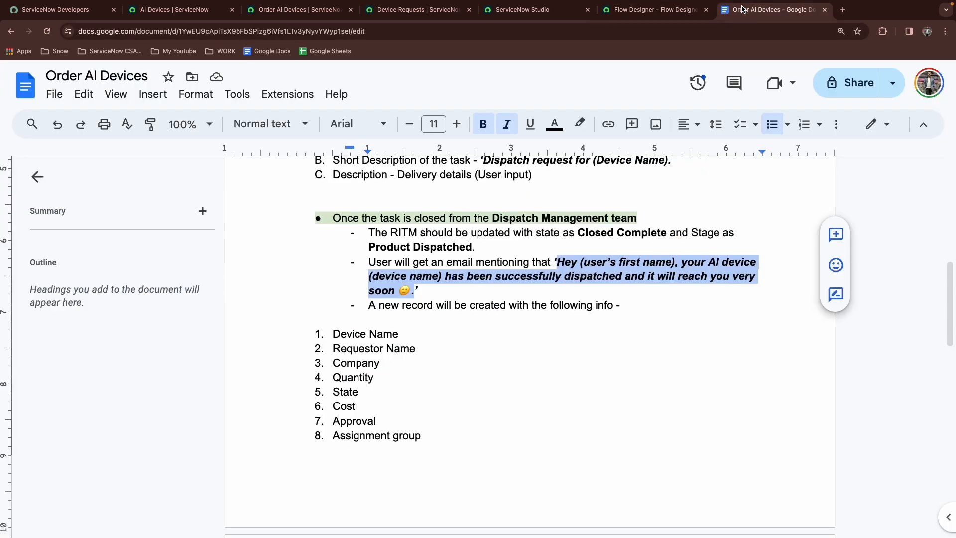
{"action": "left_click", "coordinate": [659, 14]}
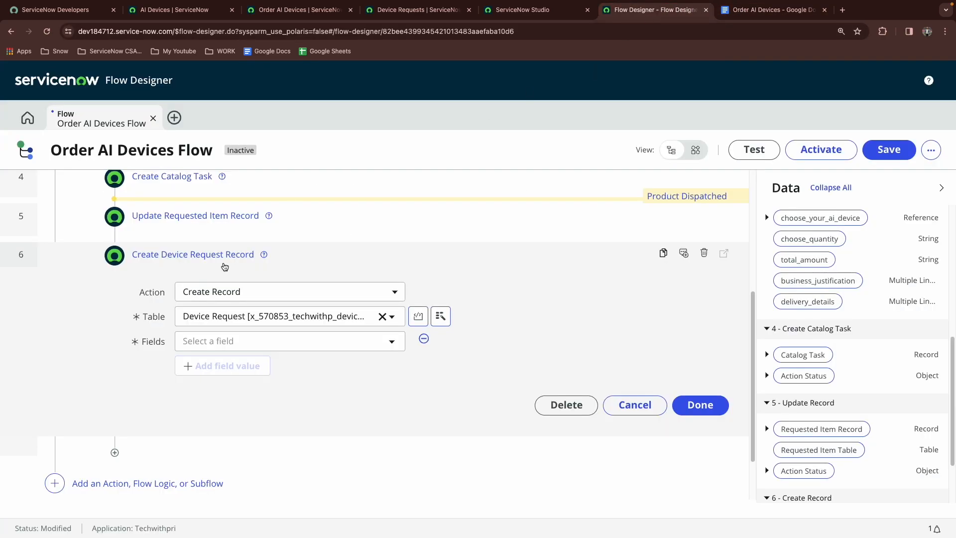
{"action": "left_click", "coordinate": [228, 348]}
{"action": "type", "text": "devi"}
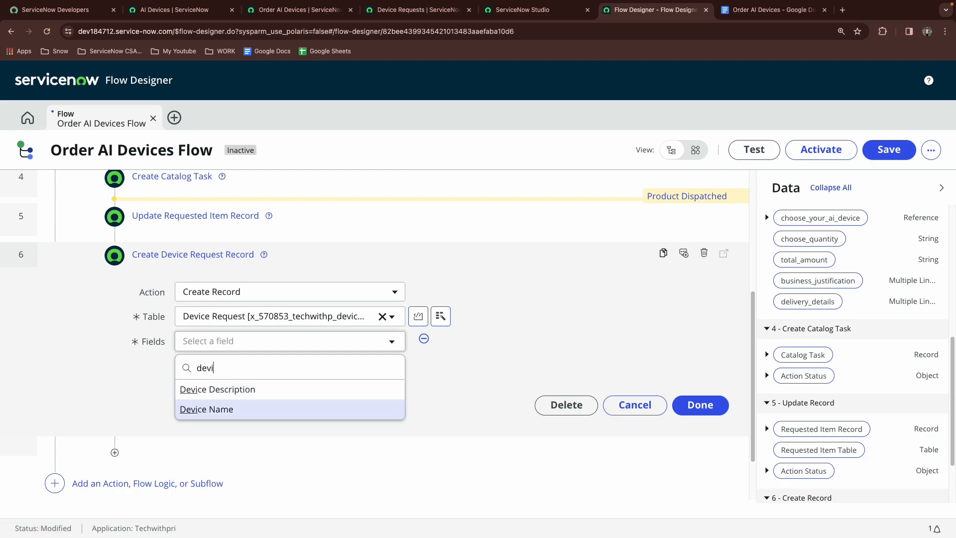
{"action": "left_click", "coordinate": [206, 409]}
{"action": "scroll", "coordinate": [786, 363], "scroll_direction": "down", "scroll_amount": 3}
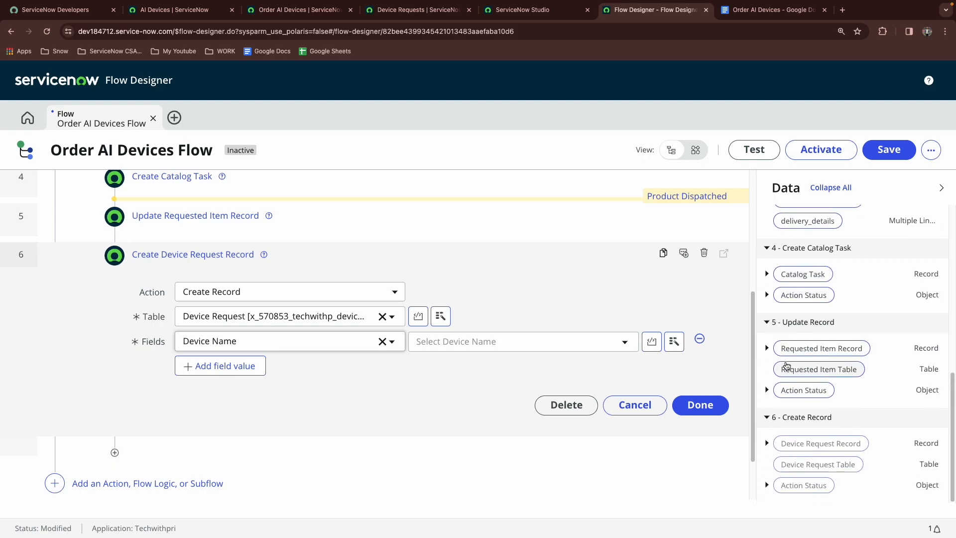
{"action": "scroll", "coordinate": [789, 371], "scroll_direction": "up", "scroll_amount": 1}
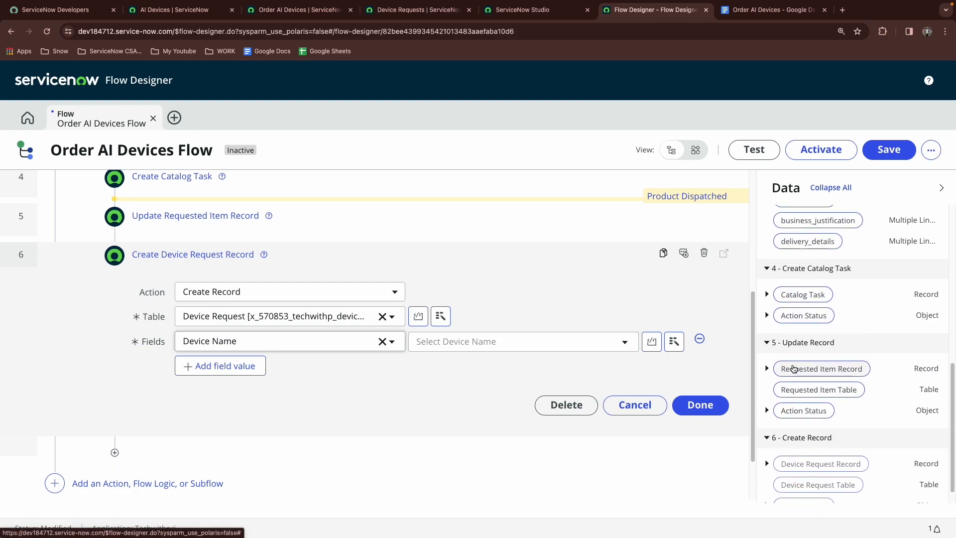
Open a new Device Request record form to check which fields it contains
{"action": "left_click", "coordinate": [421, 11]}
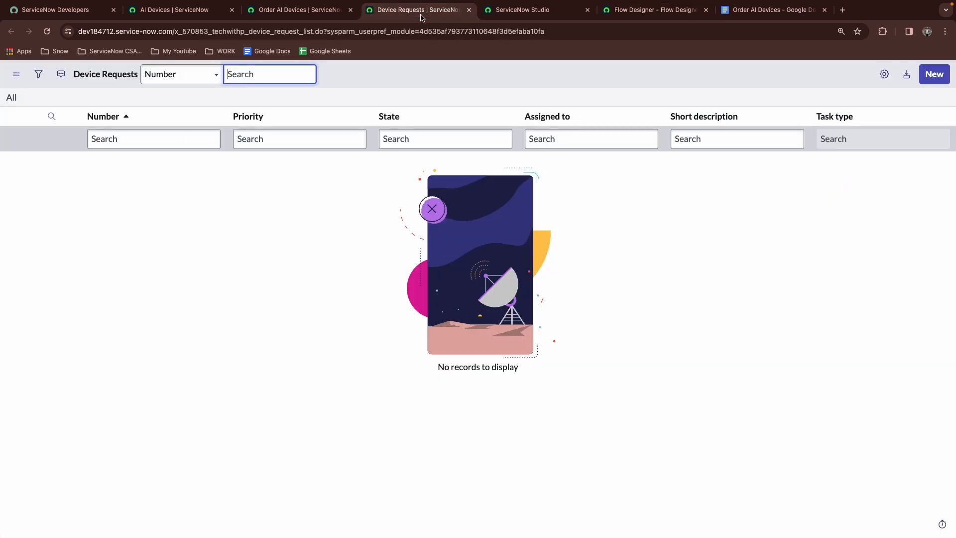
{"action": "left_click", "coordinate": [941, 74]}
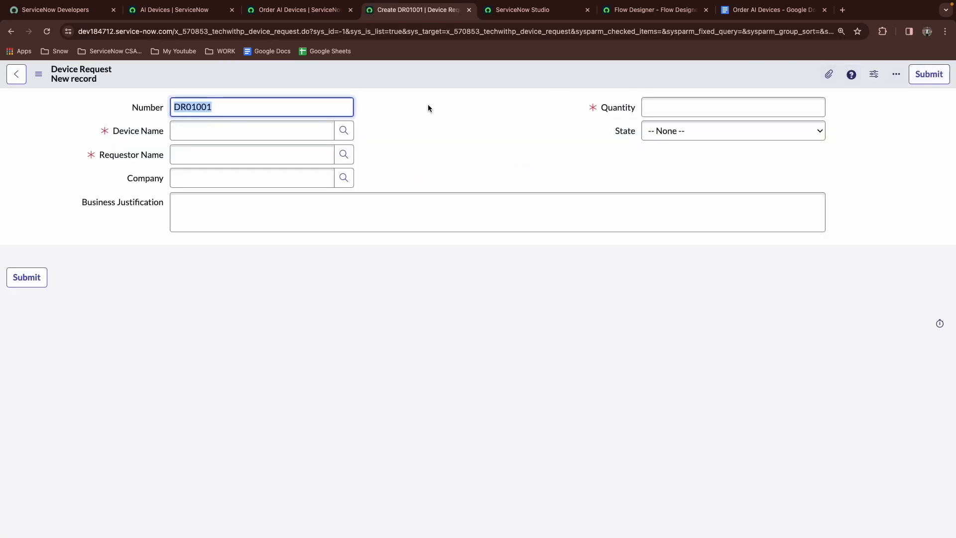
{"action": "left_click", "coordinate": [344, 136]}
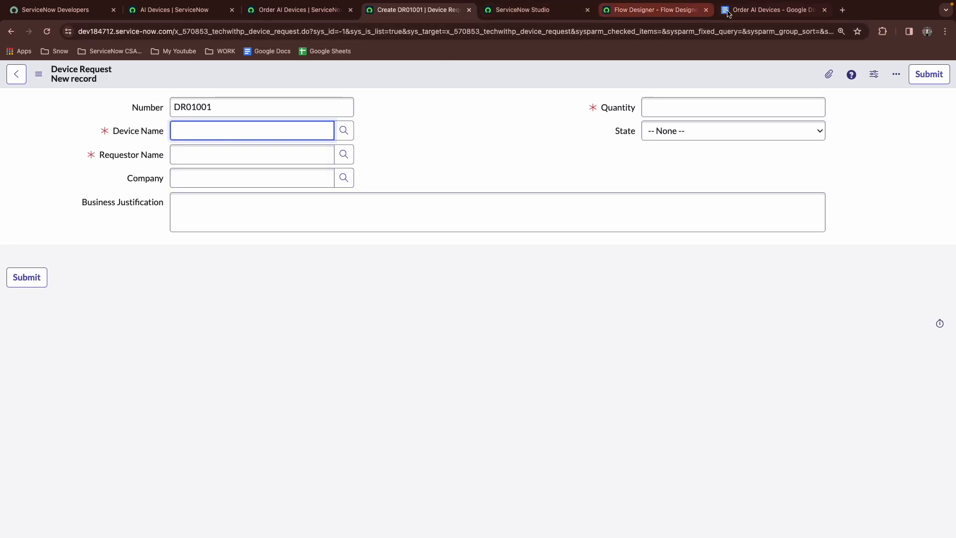
{"action": "left_click", "coordinate": [642, 11]}
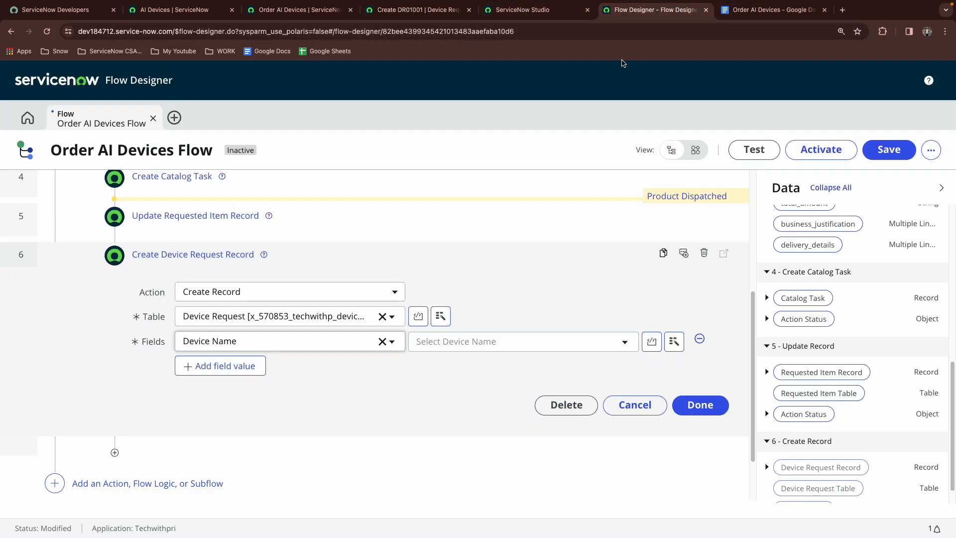
Map Device Name to the choose_your_ai_device pill and add Requestor Name mapped to the requestor_name pill
{"action": "scroll", "coordinate": [809, 358], "scroll_direction": "up", "scroll_amount": 3}
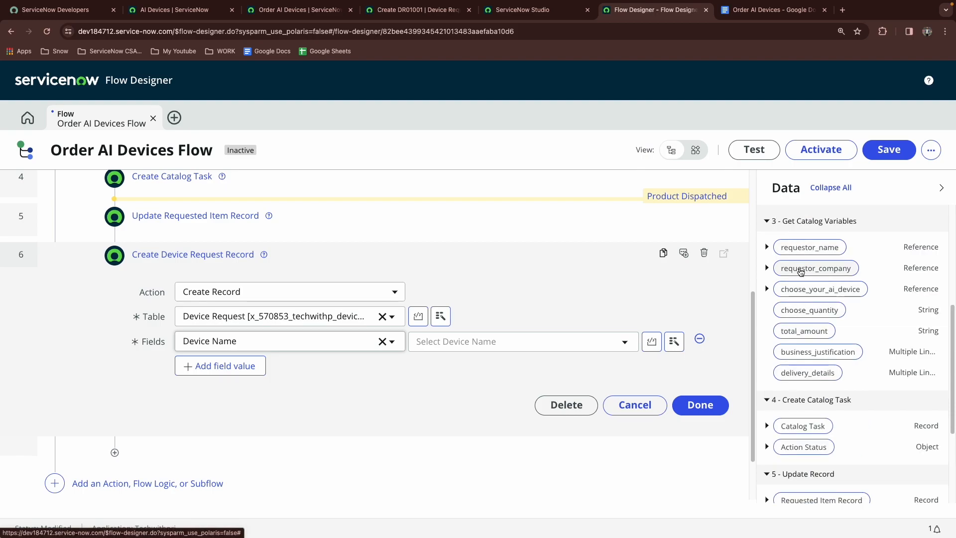
{"action": "left_click_drag", "start_coordinate": [807, 294], "coordinate": [493, 349]}
{"action": "left_click", "coordinate": [220, 365]}
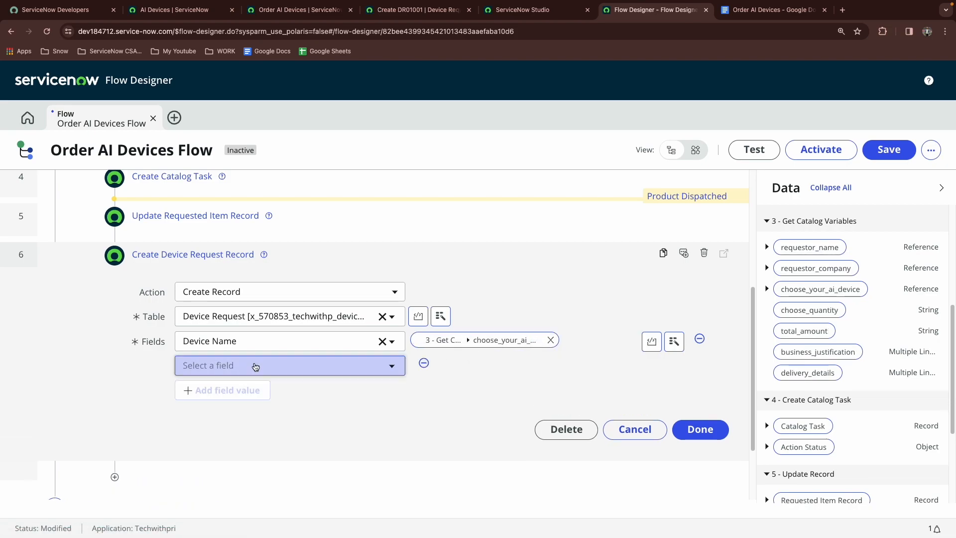
{"action": "left_click", "coordinate": [254, 365]}
{"action": "type", "text": "req"}
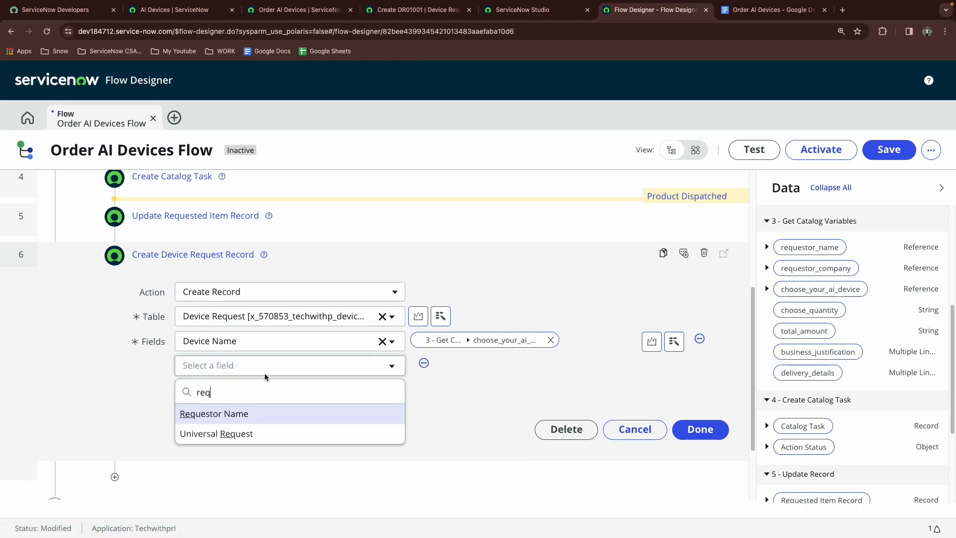
{"action": "left_click", "coordinate": [214, 414]}
{"action": "left_click_drag", "start_coordinate": [797, 247], "coordinate": [479, 369]}
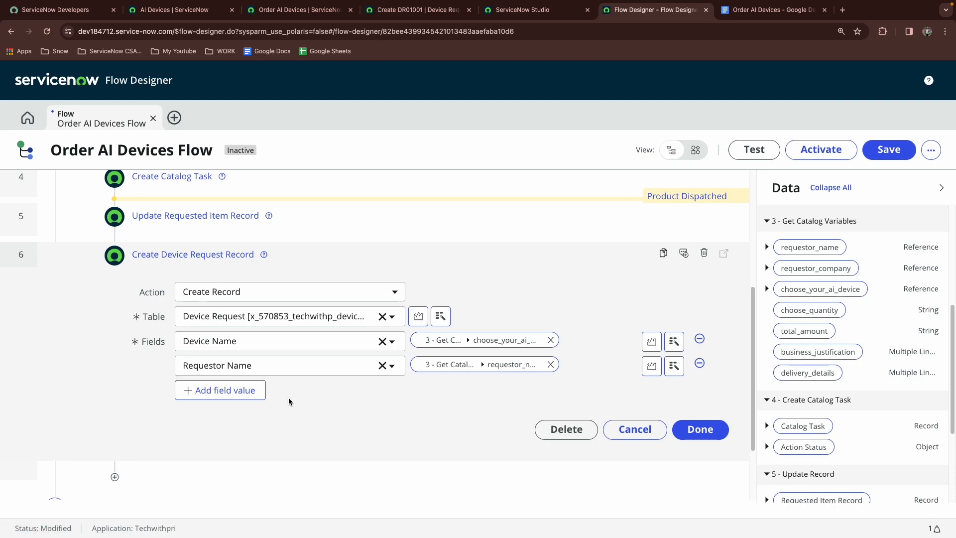
Add a Company field value mapped to the requestor_company pill from Get Catalog Variables
{"action": "left_click", "coordinate": [244, 390]}
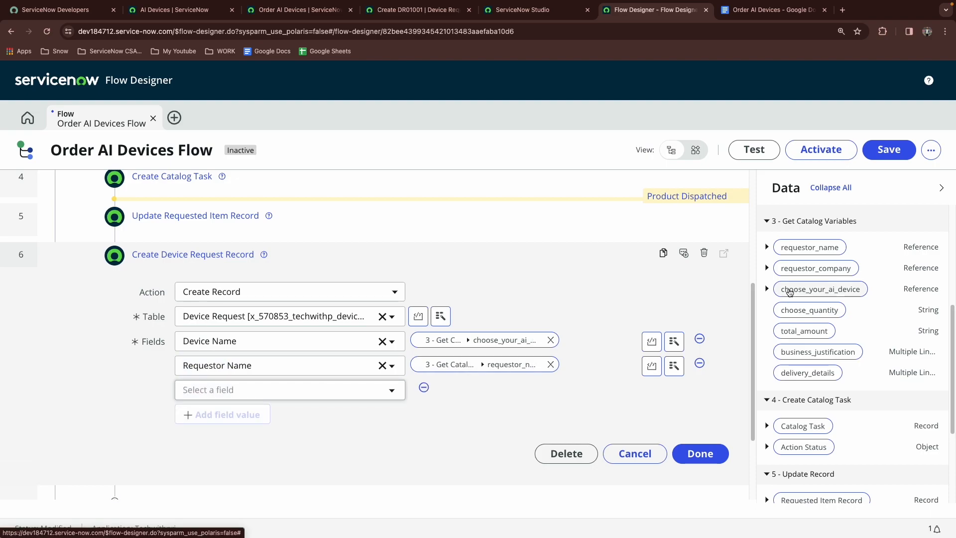
{"action": "left_click", "coordinate": [223, 390]}
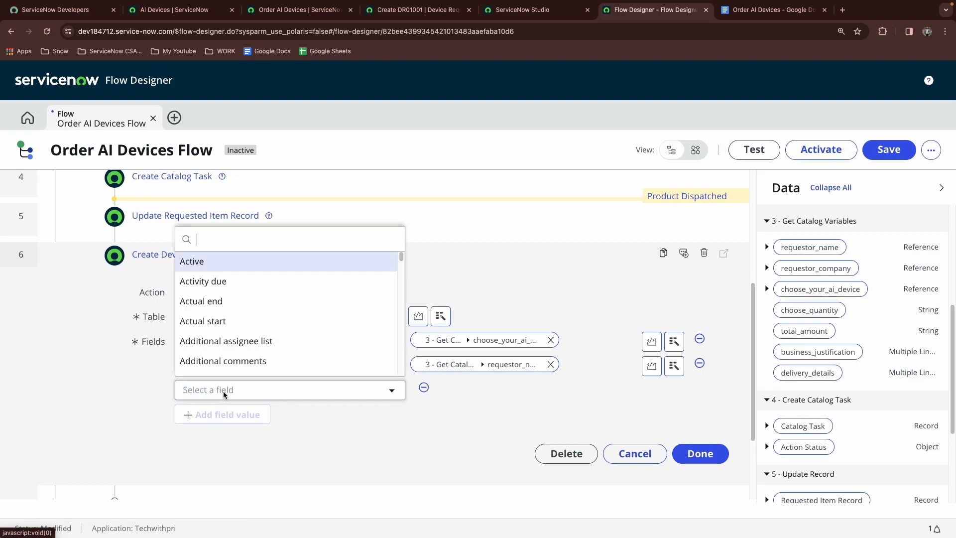
{"action": "type", "text": "com"}
{"action": "key", "text": "Down"}
{"action": "key", "text": "Down"}
{"action": "key", "text": "Return"}
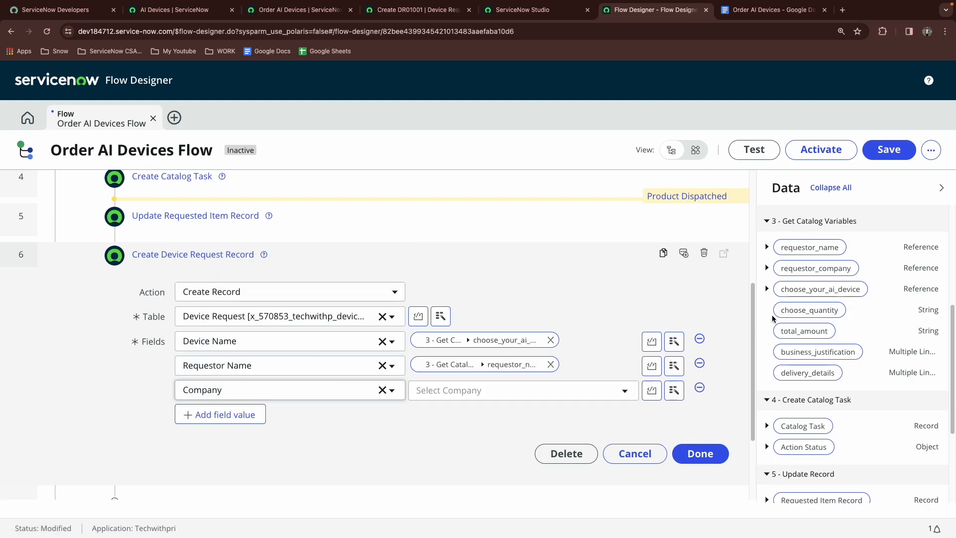
{"action": "left_click_drag", "start_coordinate": [788, 277], "coordinate": [469, 396]}
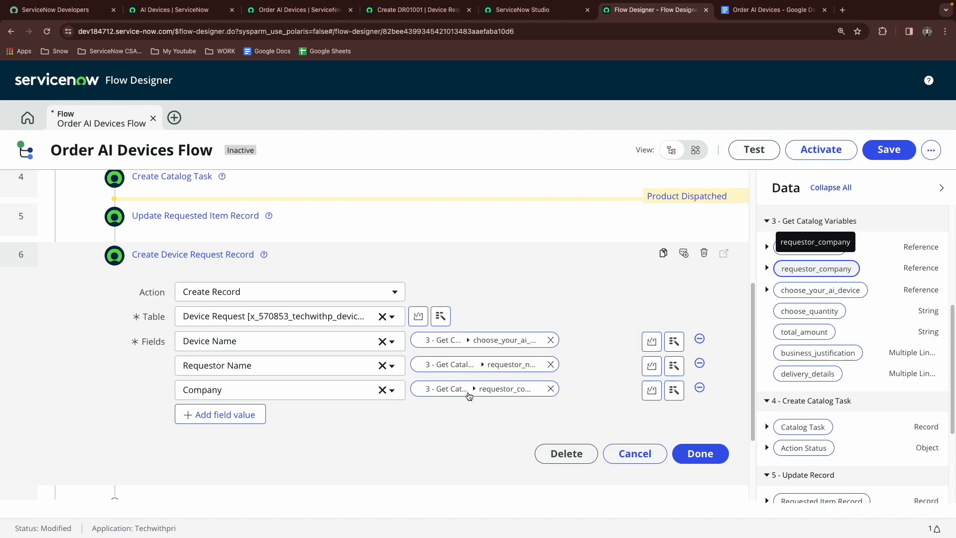
Review the required record fields in the document, the Device Request form and the catalog item
{"action": "left_click", "coordinate": [771, 10]}
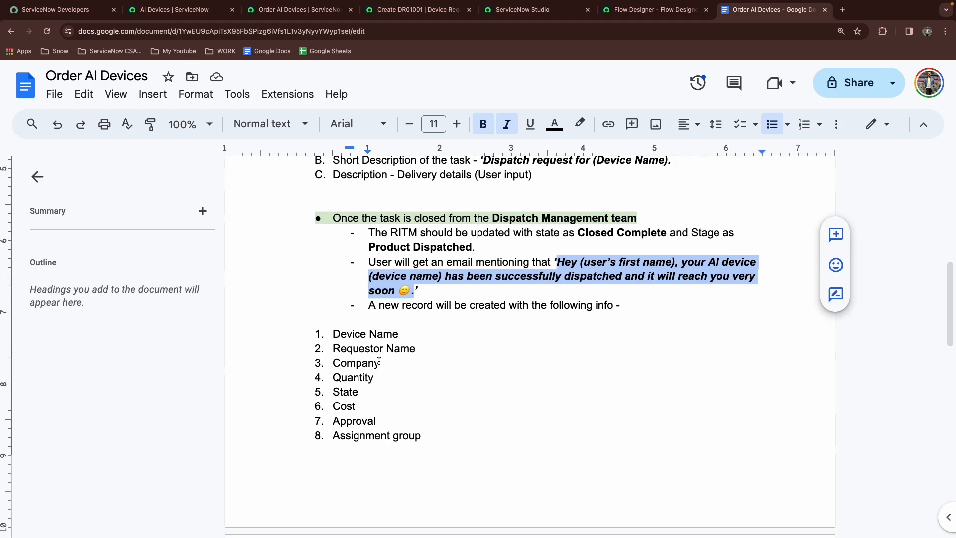
{"action": "left_click", "coordinate": [652, 10]}
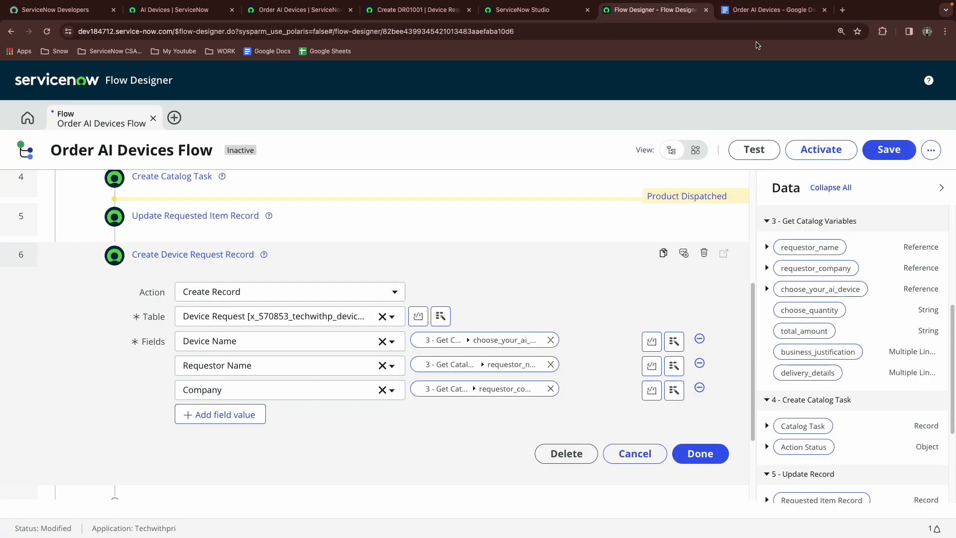
{"action": "left_click", "coordinate": [769, 10]}
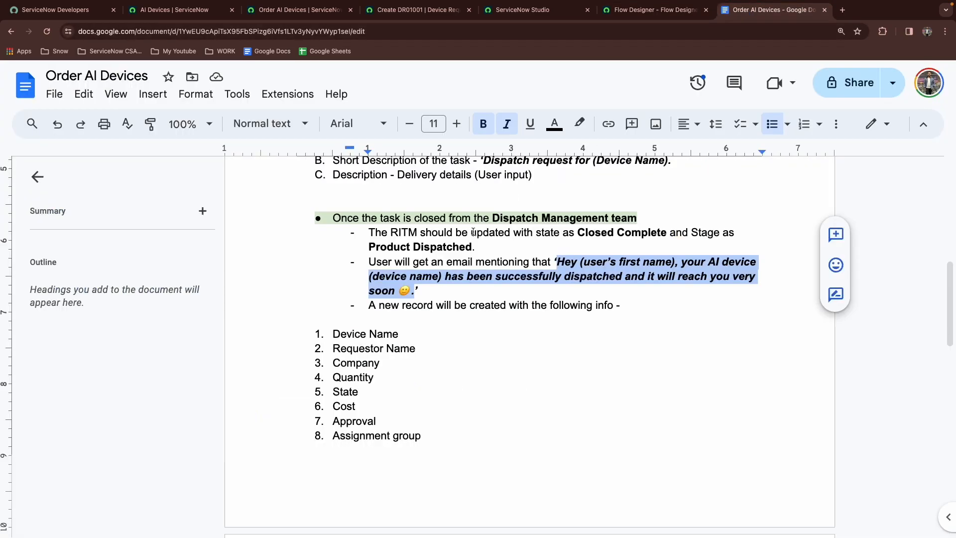
{"action": "left_click", "coordinate": [438, 15]}
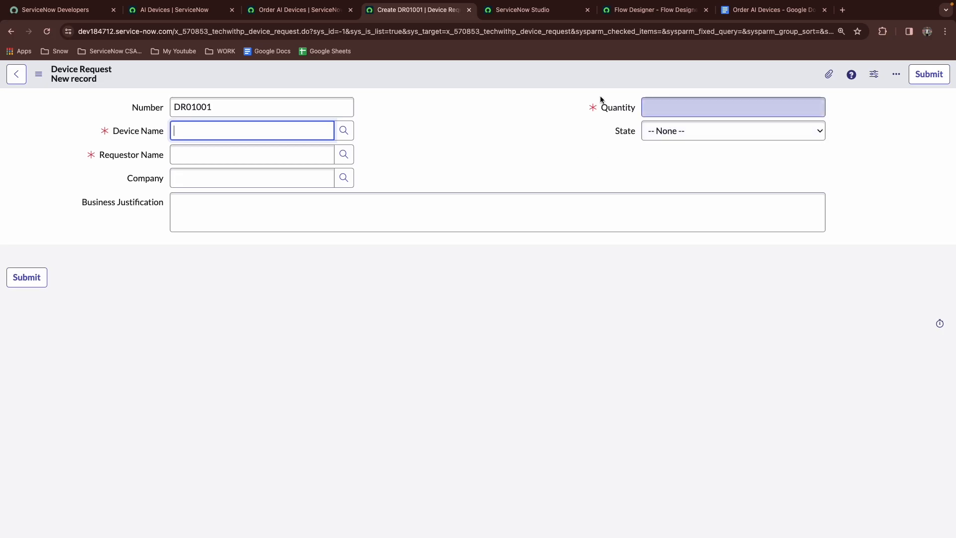
{"action": "left_click", "coordinate": [277, 10]}
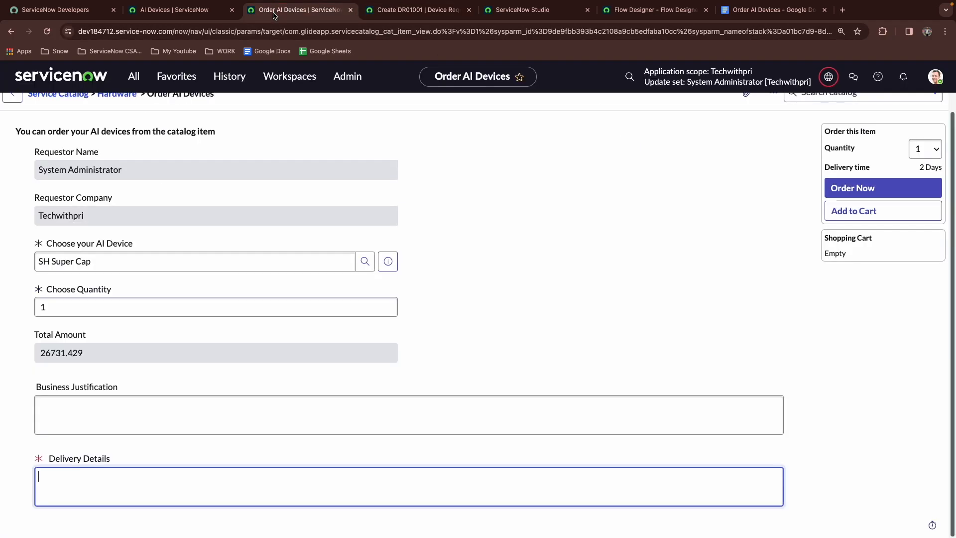
{"action": "left_click", "coordinate": [541, 8]}
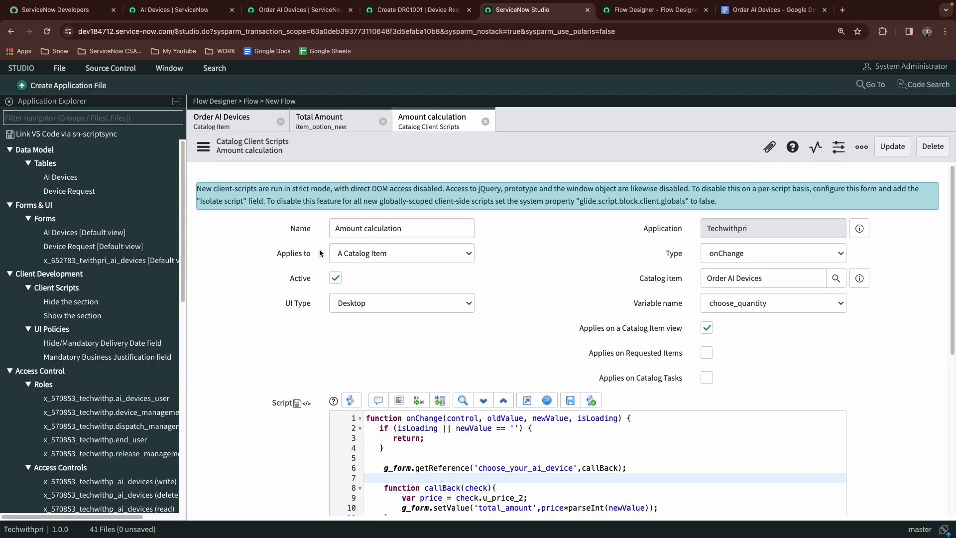
Open the Device Request form design, add a new Currency field beside Company, and open its properties
{"action": "scroll", "coordinate": [68, 391], "scroll_direction": "down", "scroll_amount": 2}
{"action": "scroll", "coordinate": [69, 387], "scroll_direction": "up", "scroll_amount": 2}
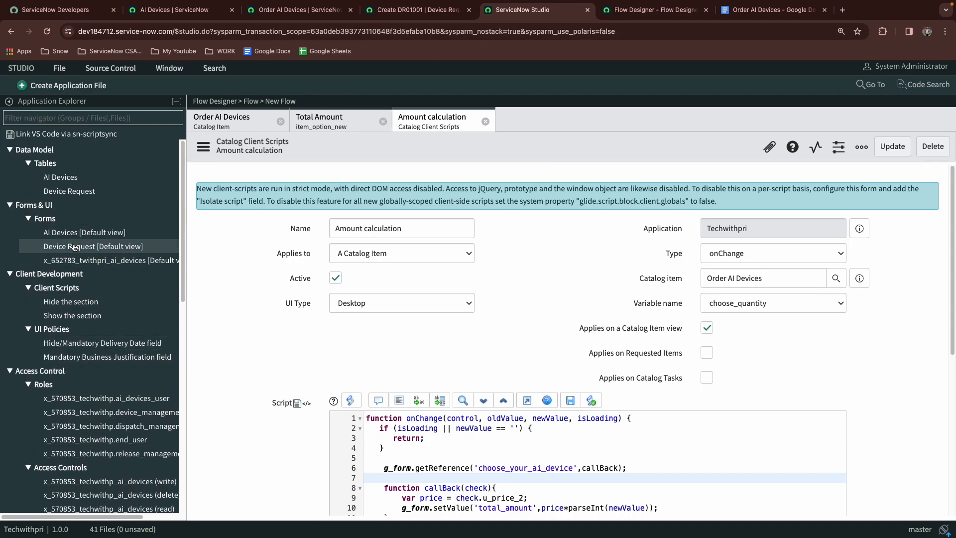
{"action": "left_click", "coordinate": [74, 247]}
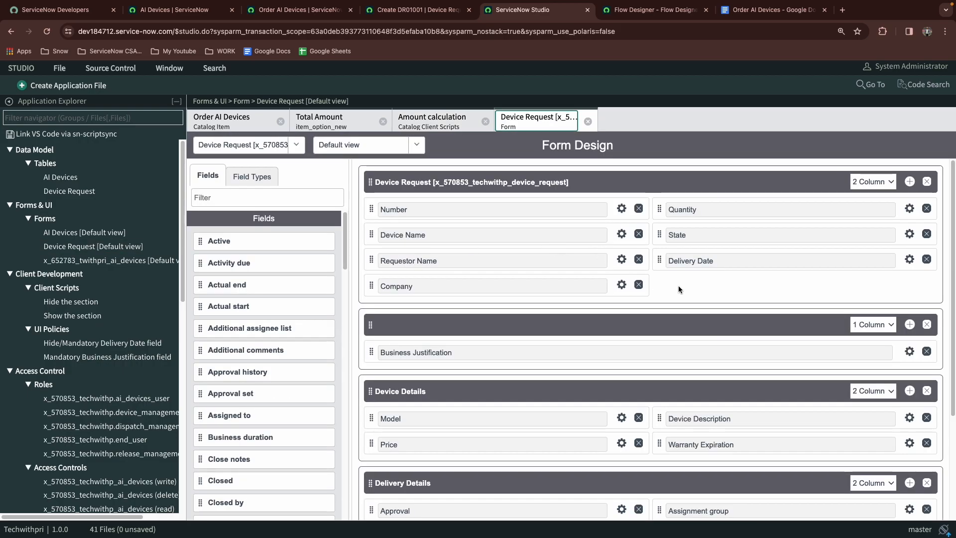
{"action": "left_click", "coordinate": [251, 198]}
{"action": "left_click", "coordinate": [252, 176]}
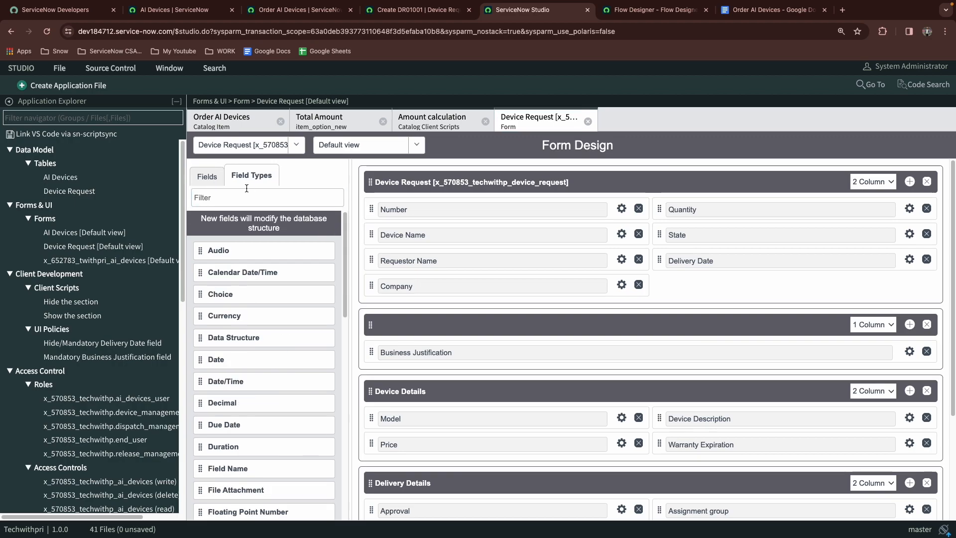
{"action": "left_click", "coordinate": [238, 199]}
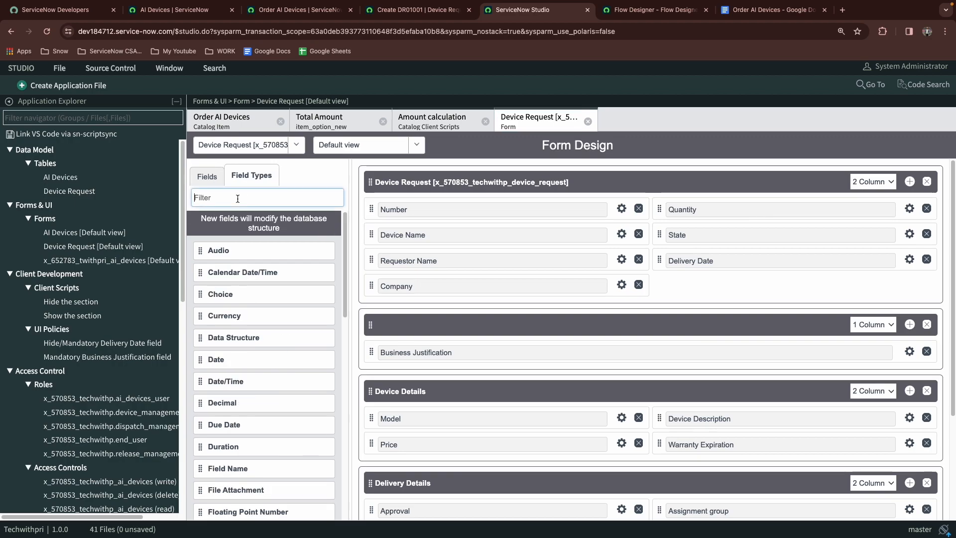
{"action": "type", "text": "curr"}
{"action": "left_click_drag", "start_coordinate": [232, 254], "coordinate": [696, 292]}
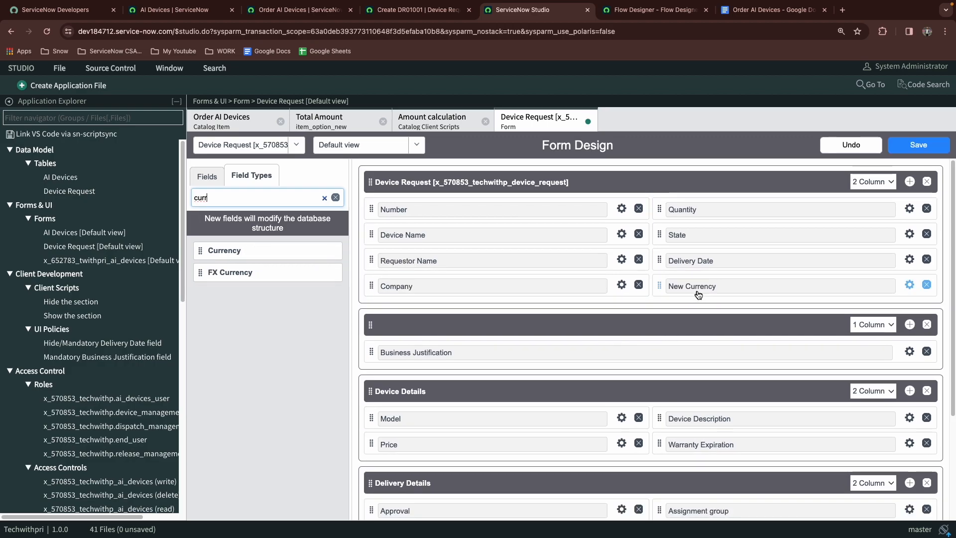
{"action": "left_click", "coordinate": [909, 286]}
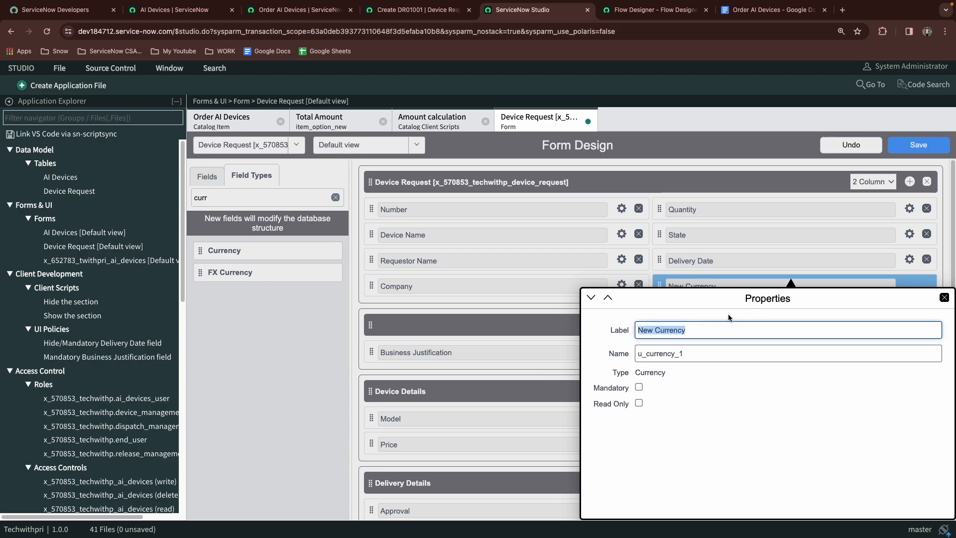
Label the new currency field Total Cost with name total_cost, make it read only, and save the form design
{"action": "type", "text": "To"}
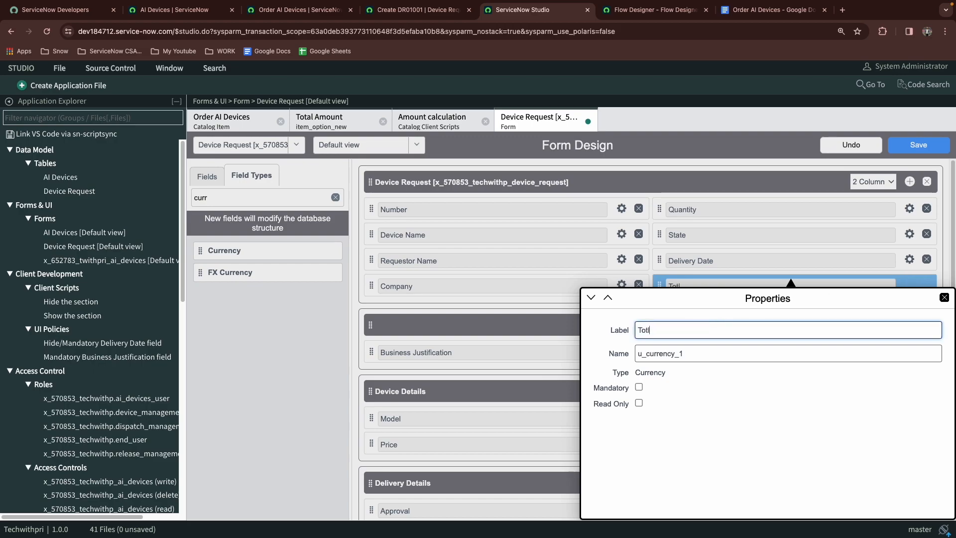
{"action": "type", "text": "tal Cost"}
{"action": "key", "text": "Tab"}
{"action": "type", "text": "t"}
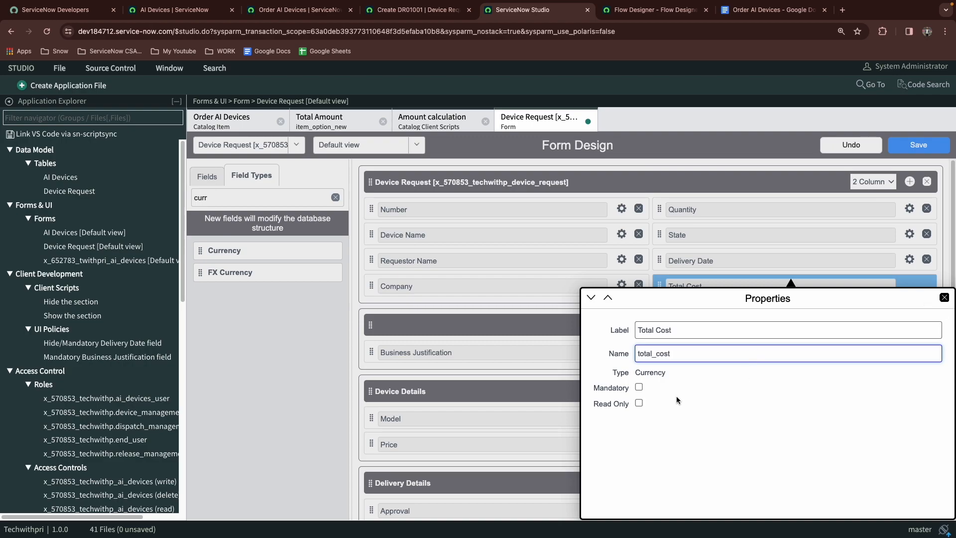
{"action": "left_click", "coordinate": [638, 402]}
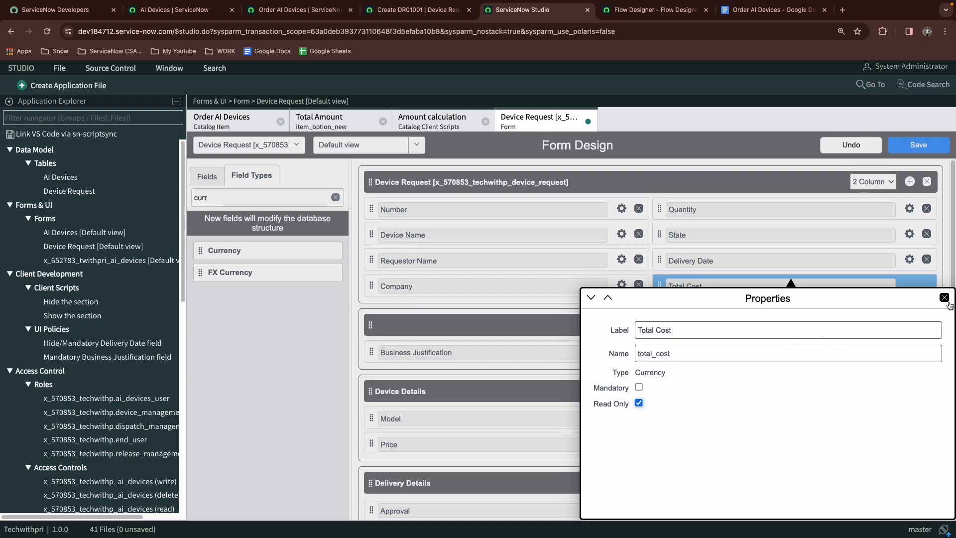
{"action": "left_click", "coordinate": [945, 298]}
{"action": "left_click", "coordinate": [912, 149]}
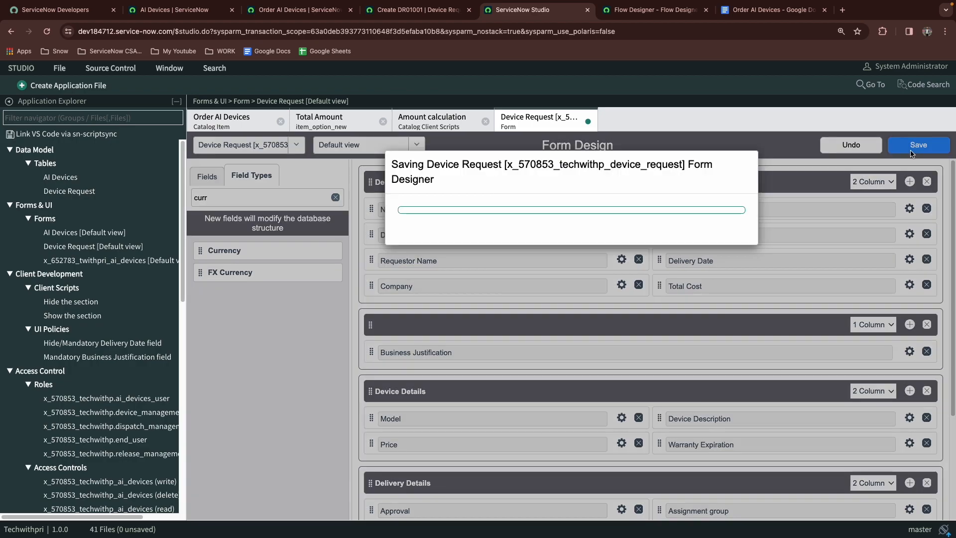
Check the Device Request new-record form and the document's list of required record fields
{"action": "left_click", "coordinate": [418, 9]}
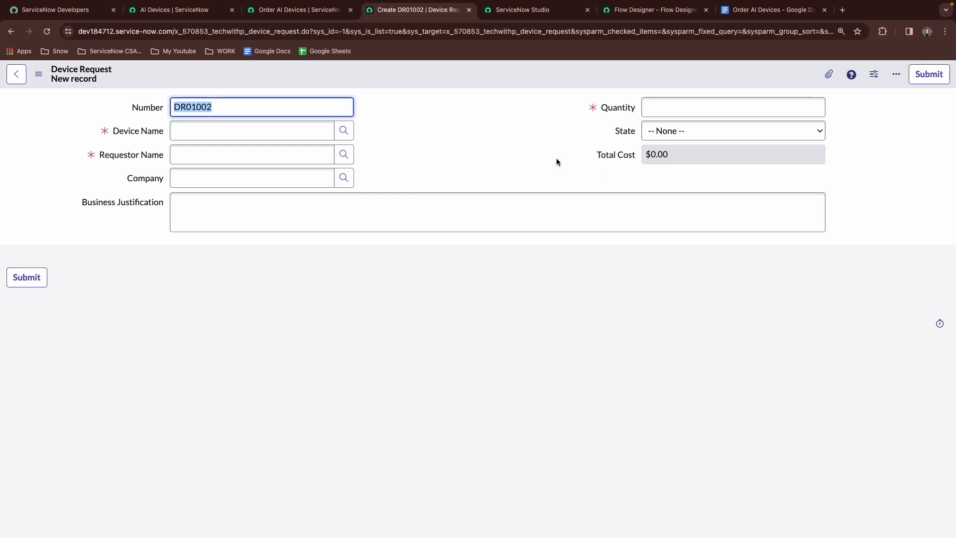
{"action": "left_click", "coordinate": [572, 10]}
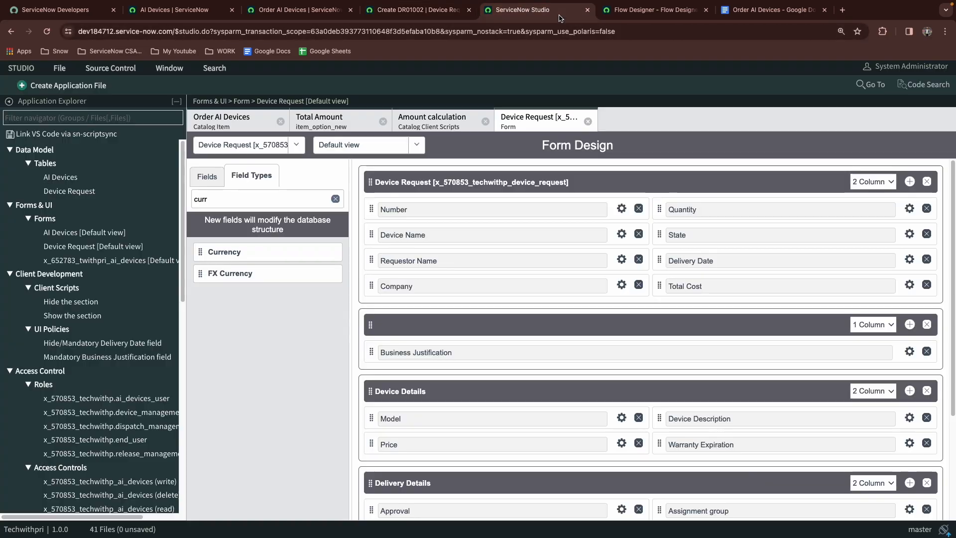
{"action": "left_click", "coordinate": [650, 10]}
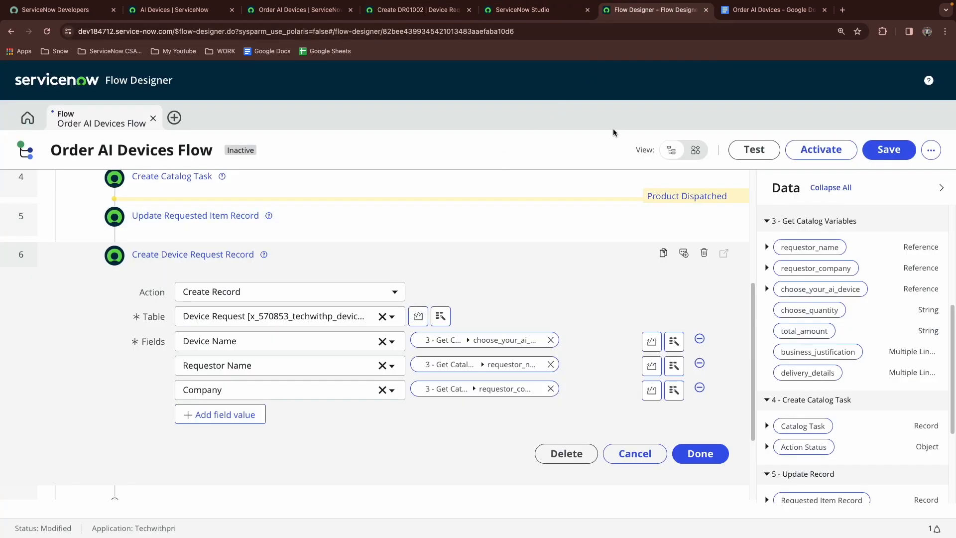
{"action": "left_click", "coordinate": [772, 10]}
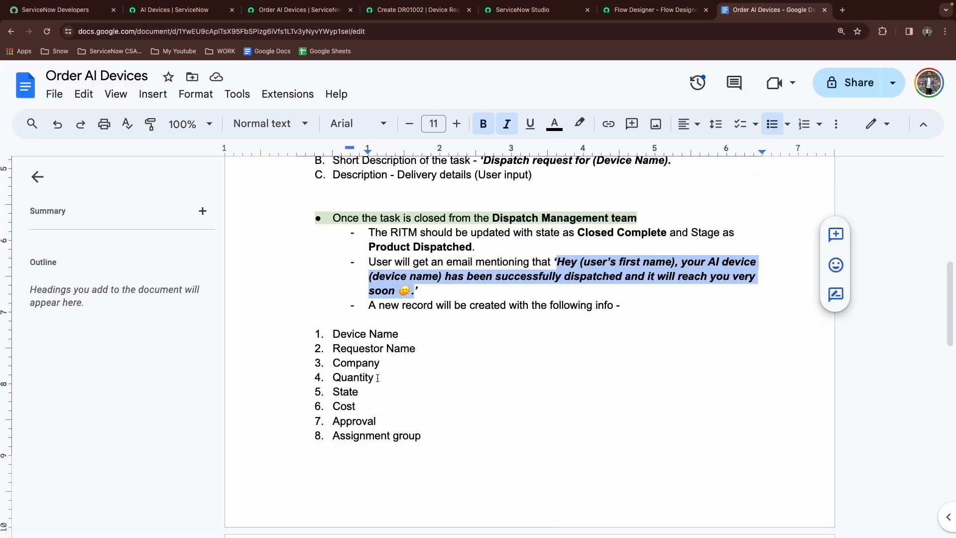
{"action": "key", "text": "ctrl+shift+Tab"}
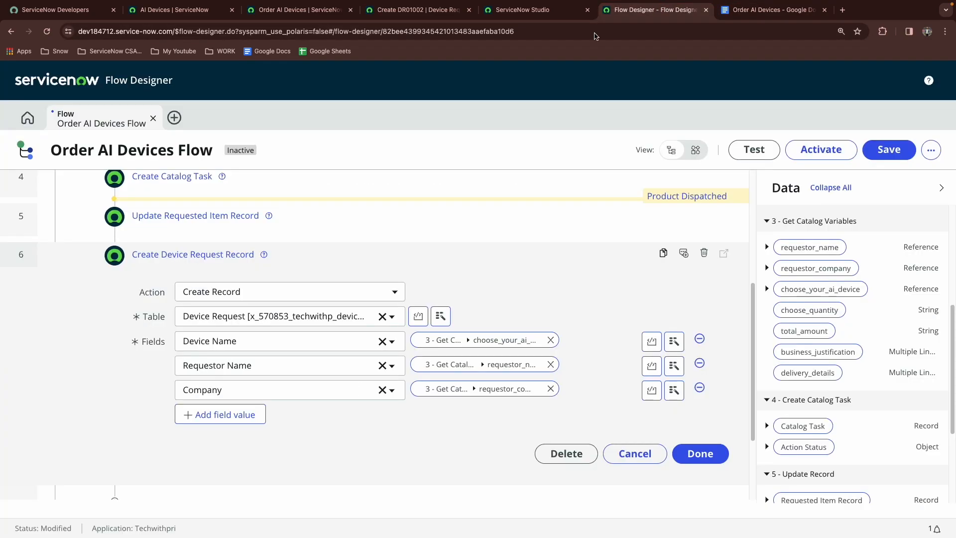
Add a Quantity field value to the record action, mapped to the choose_quantity pill from Get Catalog Variables
{"action": "left_click", "coordinate": [220, 421]}
{"action": "type", "text": "qu"}
{"action": "left_click", "coordinate": [258, 464]}
{"action": "left_click_drag", "start_coordinate": [783, 310], "coordinate": [450, 413]}
{"action": "left_click", "coordinate": [237, 440]}
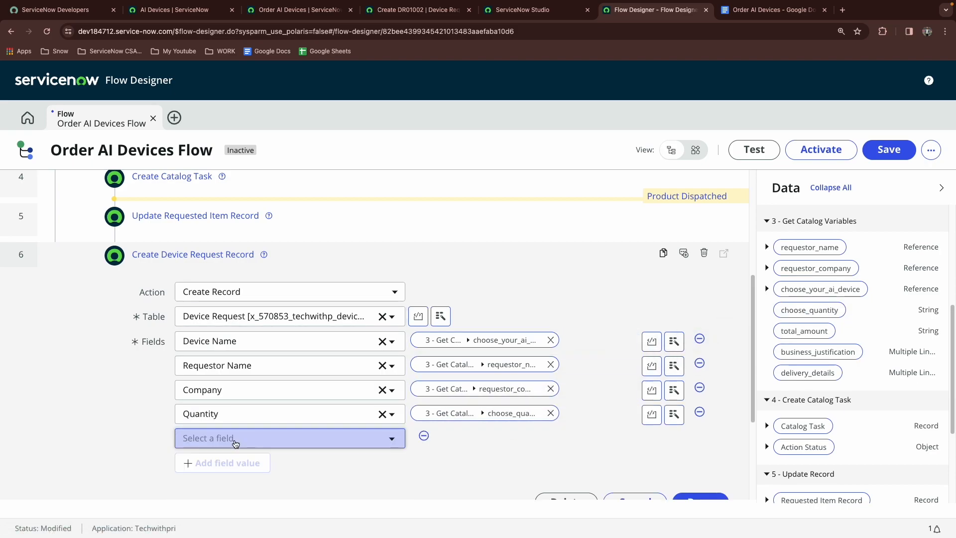
Add a State (u_state) field value to the record action and set it to Delivered
{"action": "left_click", "coordinate": [234, 439]}
{"action": "type", "text": "stat"}
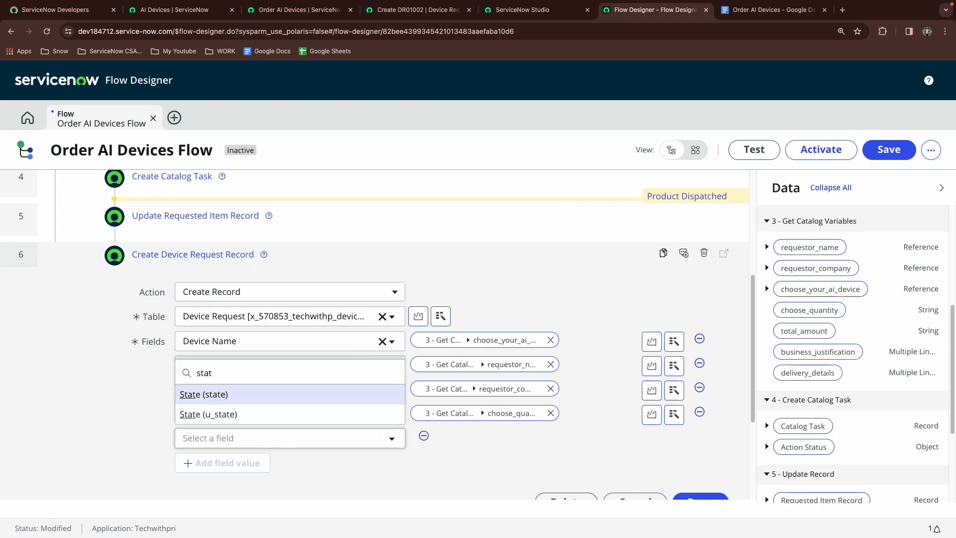
{"action": "left_click", "coordinate": [240, 413]}
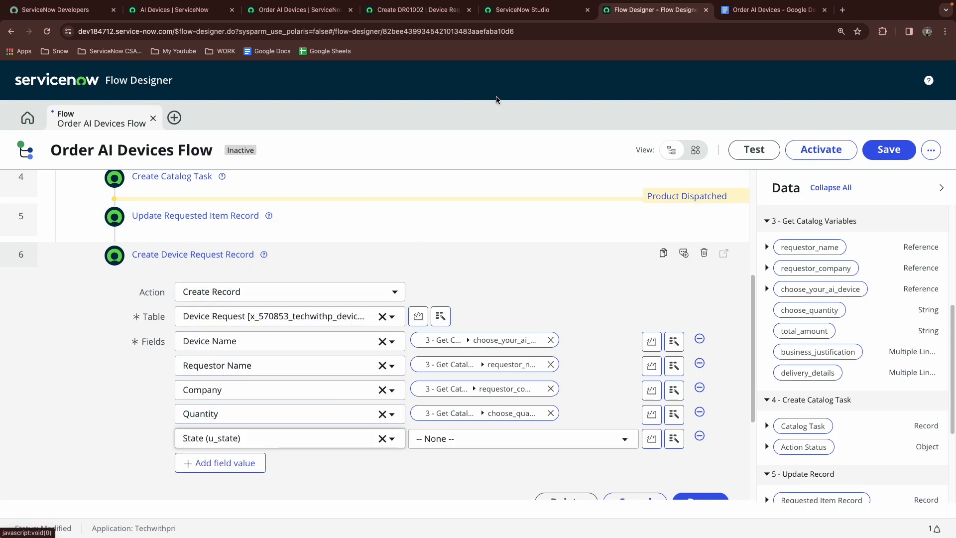
{"action": "left_click", "coordinate": [418, 9]}
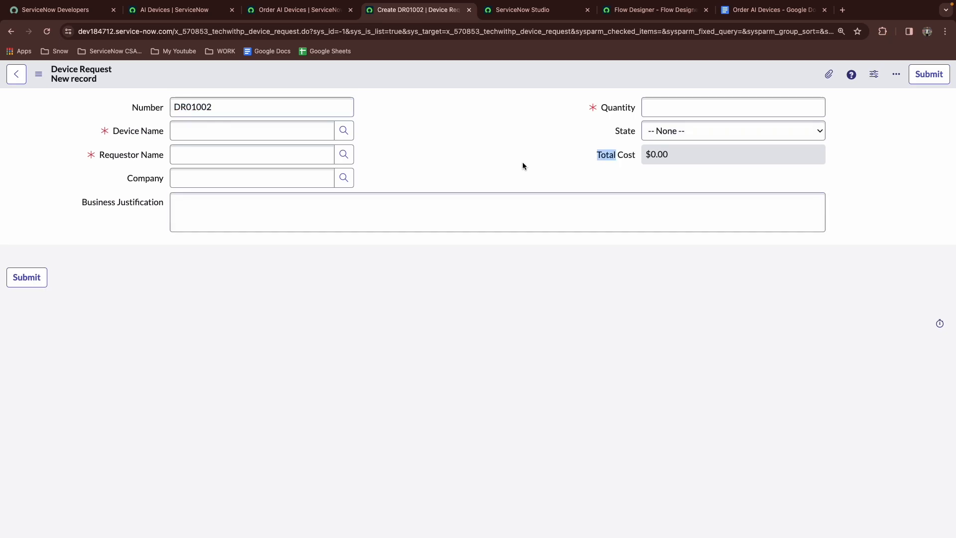
{"action": "double_click", "coordinate": [486, 147]}
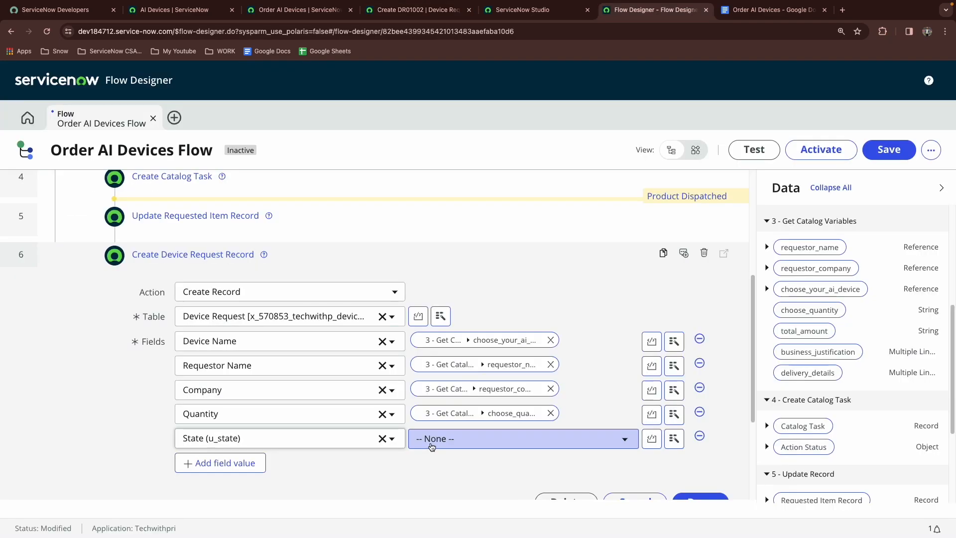
{"action": "left_click", "coordinate": [431, 447]}
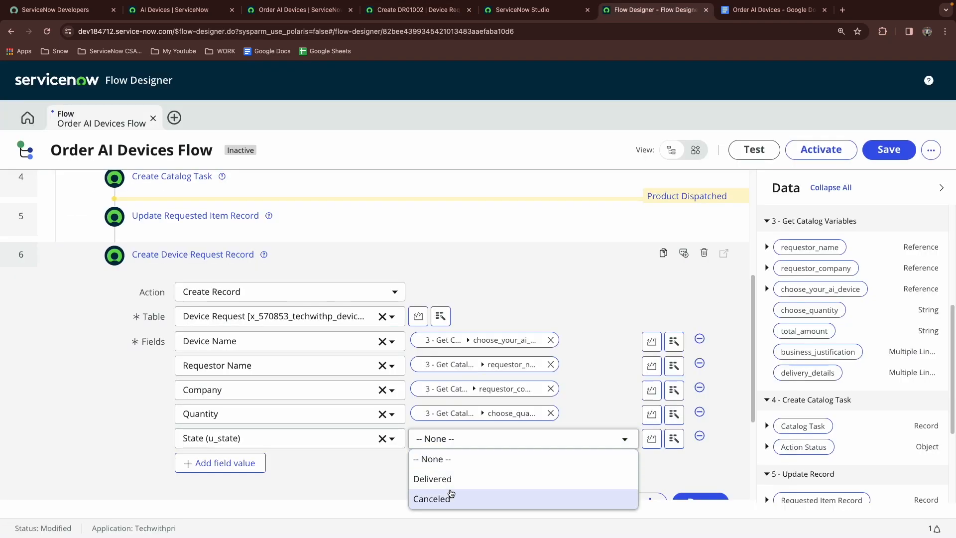
{"action": "left_click", "coordinate": [447, 481]}
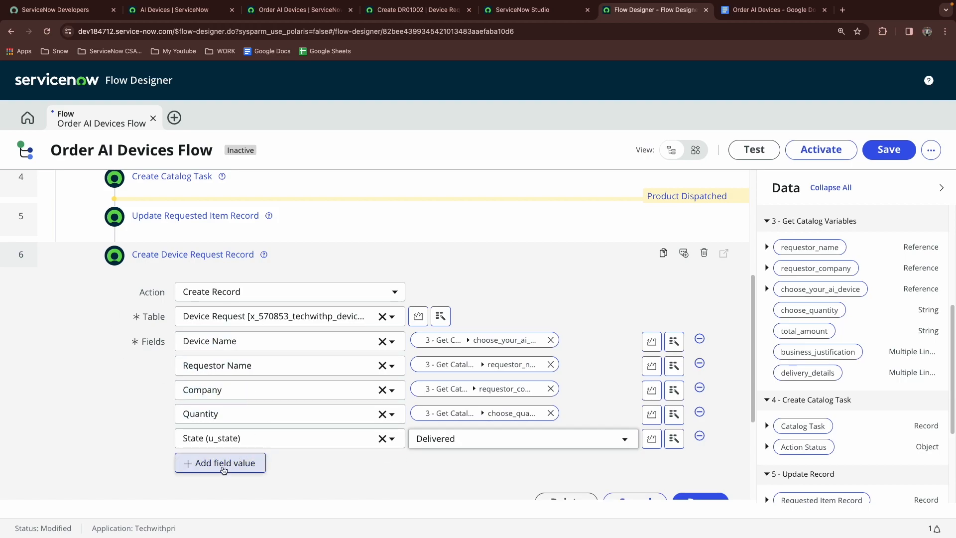
Try to add a Total Cost field value to the Create Device Request Record action
{"action": "left_click", "coordinate": [194, 462]}
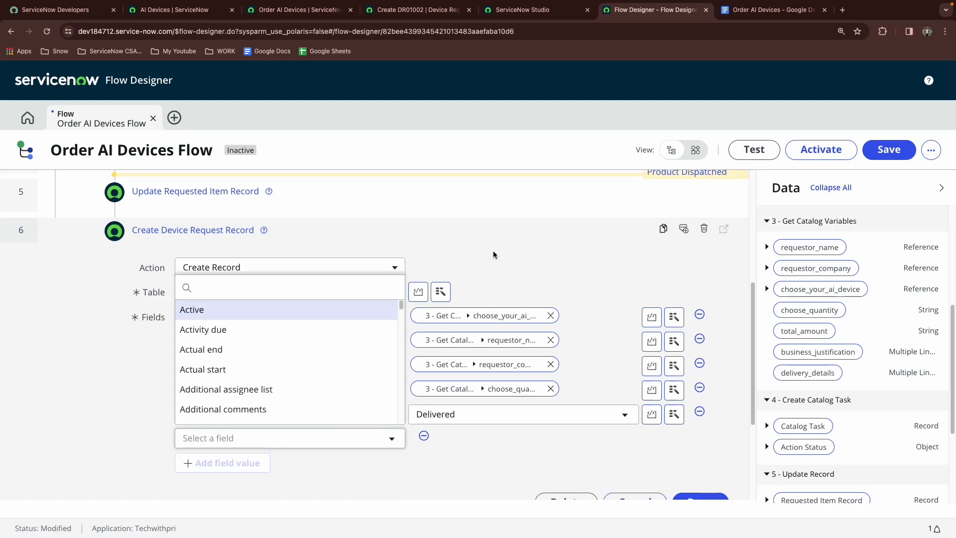
{"action": "type", "text": "co"}
{"action": "key", "text": "BackSpace"}
{"action": "key", "text": "BackSpace"}
{"action": "type", "text": "tot"}
{"action": "key", "text": "BackSpace"}
{"action": "key", "text": "BackSpace"}
{"action": "key", "text": "BackSpace"}
{"action": "left_click", "coordinate": [547, 251]}
Close the Create Device Request Record action and save the flow
{"action": "scroll", "coordinate": [705, 469], "scroll_direction": "down", "scroll_amount": 1}
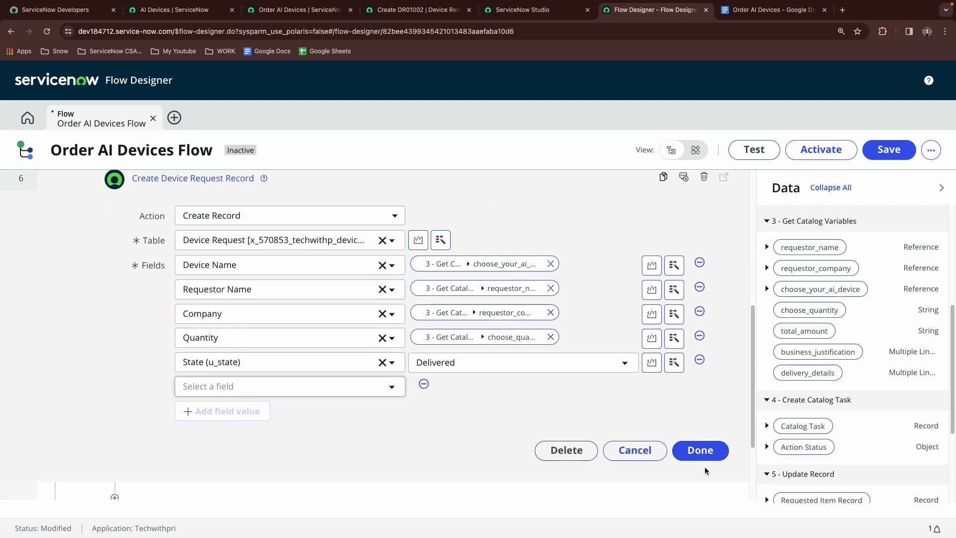
{"action": "scroll", "coordinate": [706, 471], "scroll_direction": "down", "scroll_amount": 2}
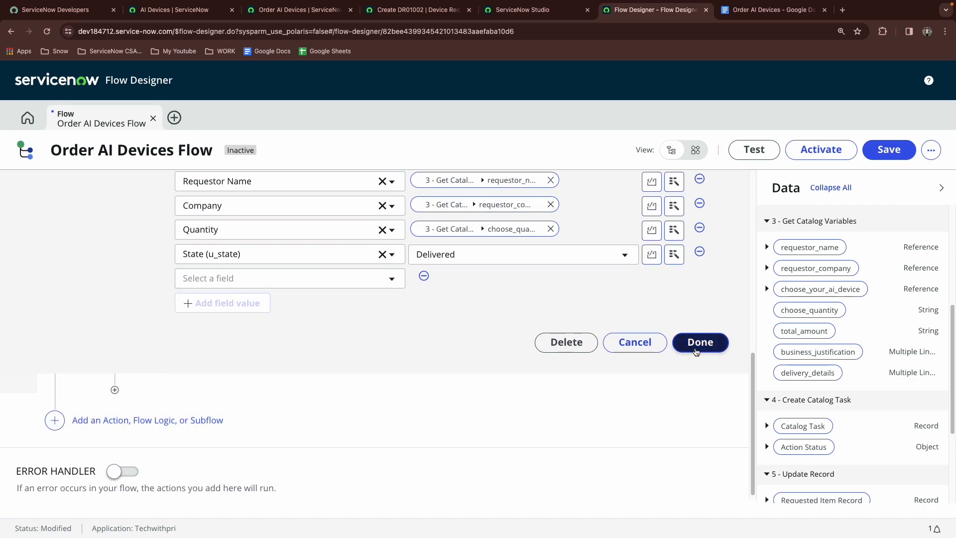
{"action": "left_click", "coordinate": [696, 351]}
{"action": "scroll", "coordinate": [694, 349], "scroll_direction": "up", "scroll_amount": 3}
{"action": "left_click", "coordinate": [875, 156]}
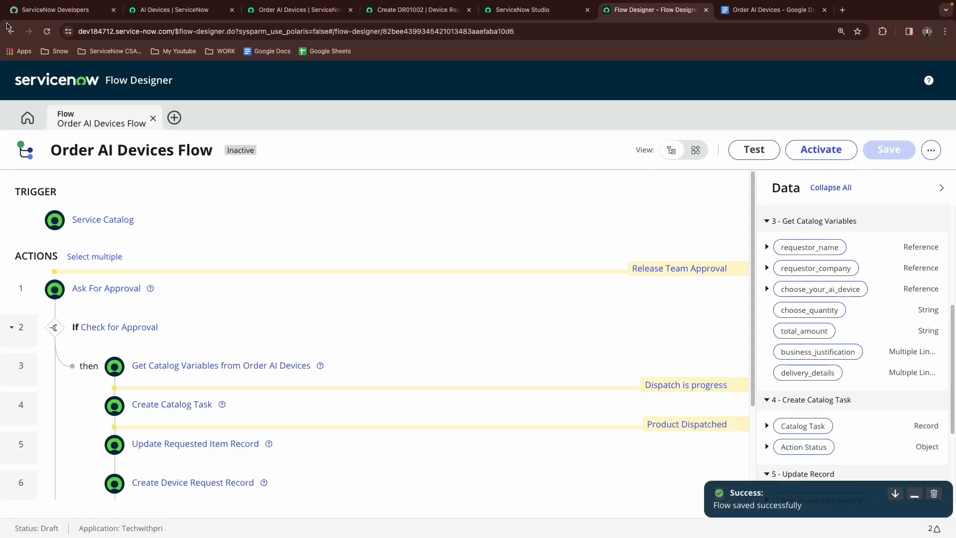
Reload the flow and add a Total Cost field value to the record action, mapped to the total_amount pill
{"action": "left_click", "coordinate": [46, 31]}
{"action": "scroll", "coordinate": [324, 338], "scroll_direction": "down", "scroll_amount": 3}
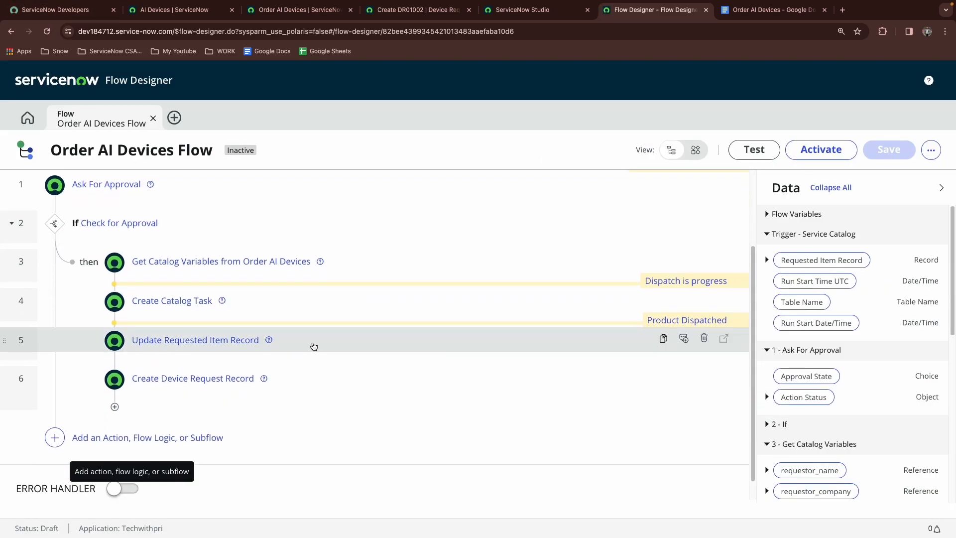
{"action": "left_click", "coordinate": [187, 377]}
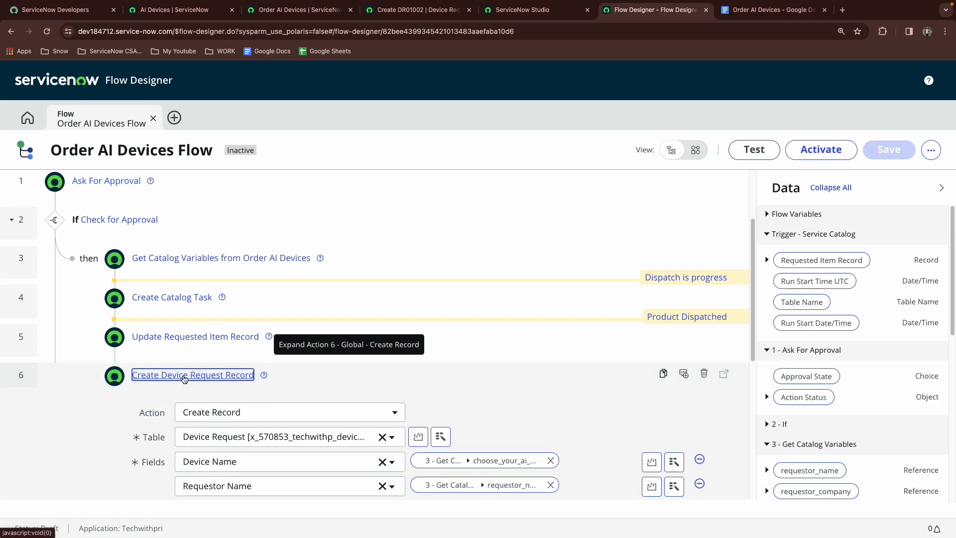
{"action": "scroll", "coordinate": [210, 378], "scroll_direction": "down", "scroll_amount": 4}
{"action": "left_click", "coordinate": [255, 394]}
{"action": "type", "text": "tot"}
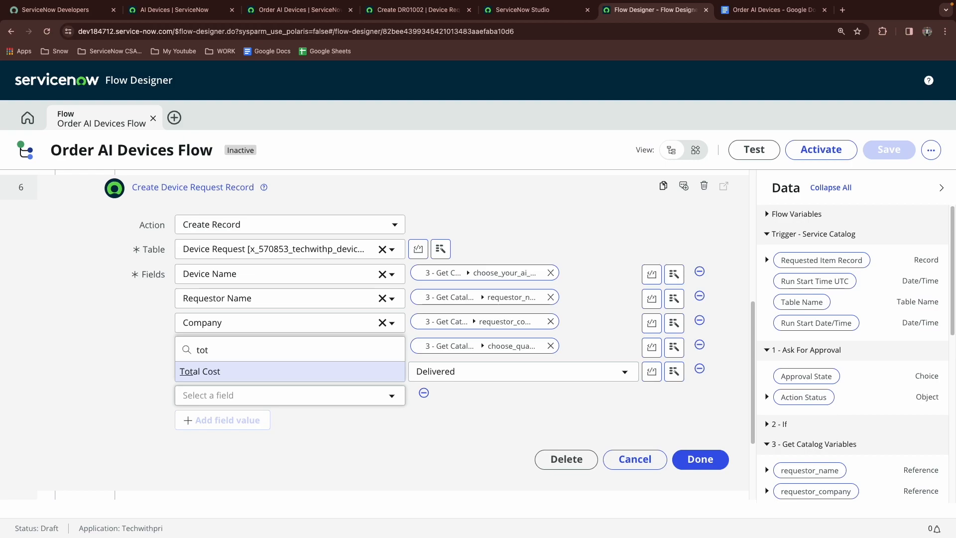
{"action": "key", "text": "Return"}
{"action": "left_click", "coordinate": [461, 398]}
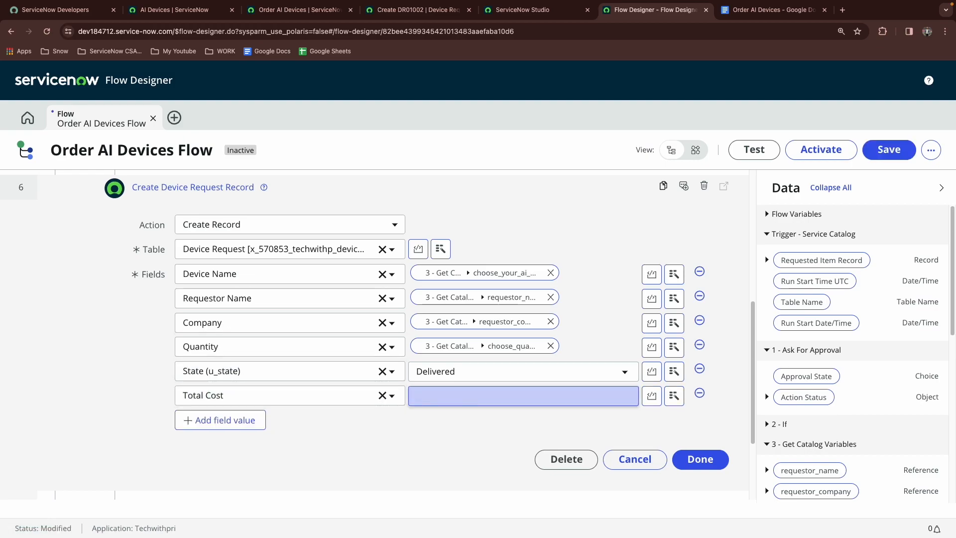
{"action": "scroll", "coordinate": [848, 334], "scroll_direction": "down", "scroll_amount": 5}
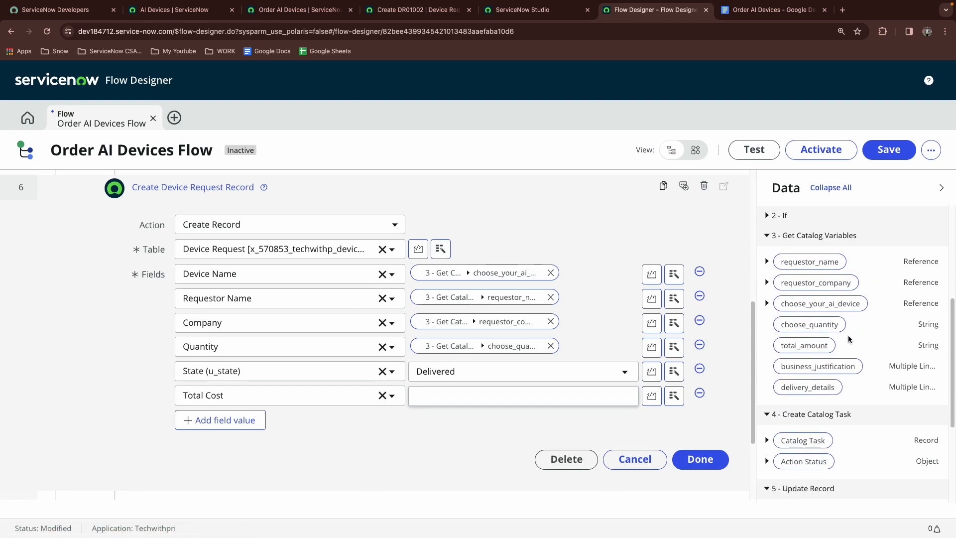
{"action": "left_click_drag", "start_coordinate": [830, 337], "coordinate": [488, 394]}
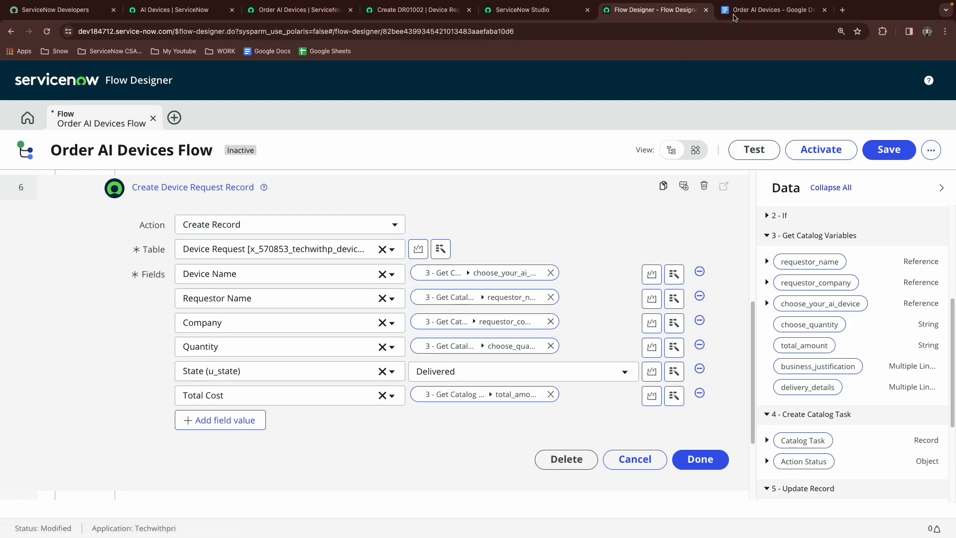
Add an Approval field value to the Create Device Request Record action and set it to Approved
{"action": "left_click", "coordinate": [758, 9]}
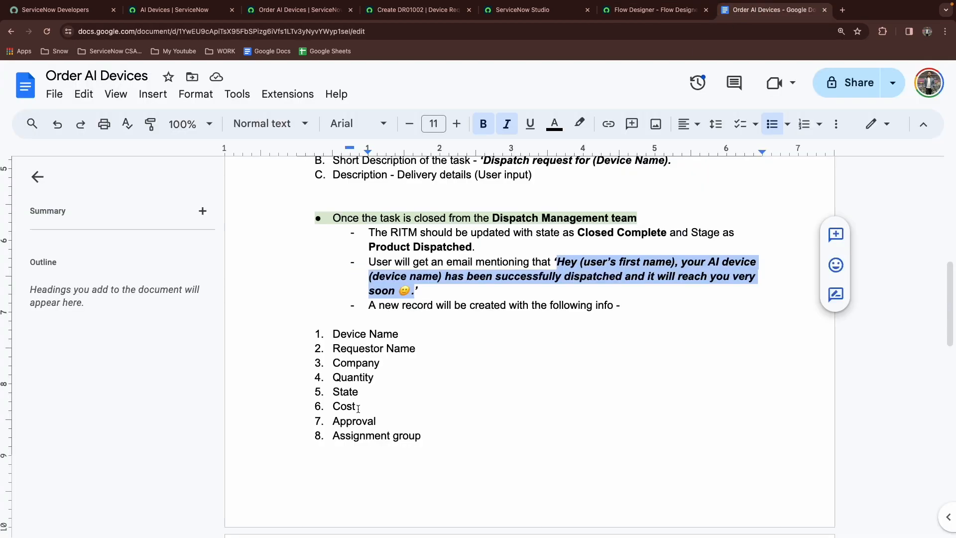
{"action": "left_click", "coordinate": [631, 11]}
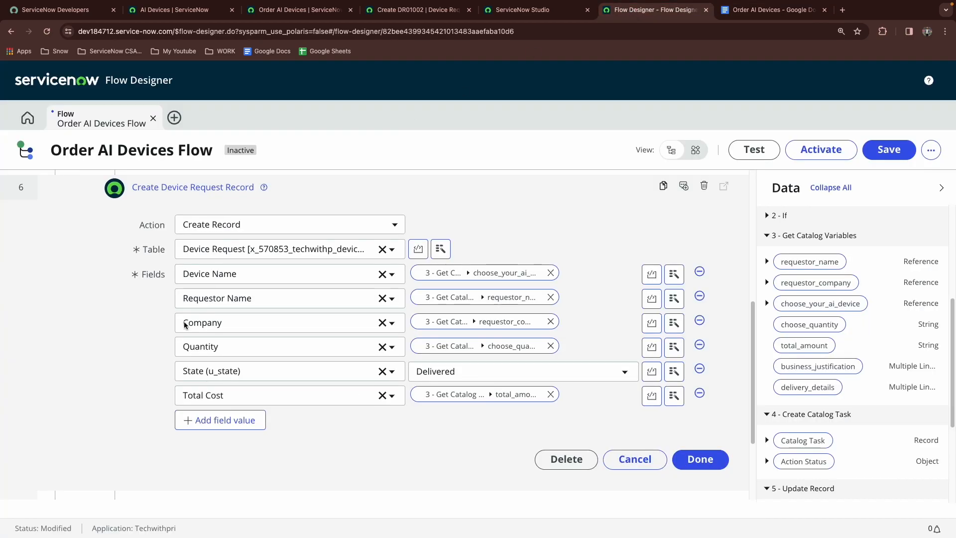
{"action": "left_click", "coordinate": [199, 424]}
{"action": "left_click", "coordinate": [203, 425]}
{"action": "type", "text": "app"}
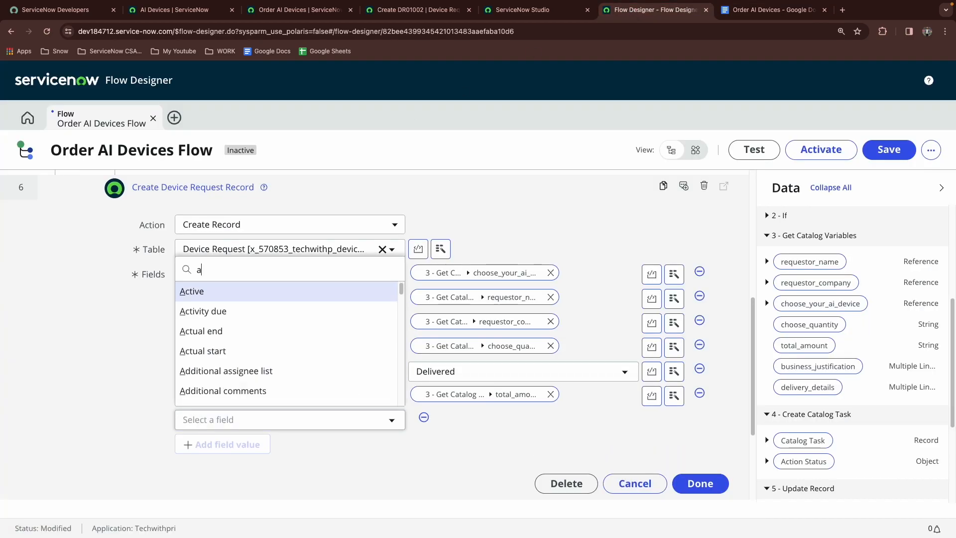
{"action": "key", "text": "Return"}
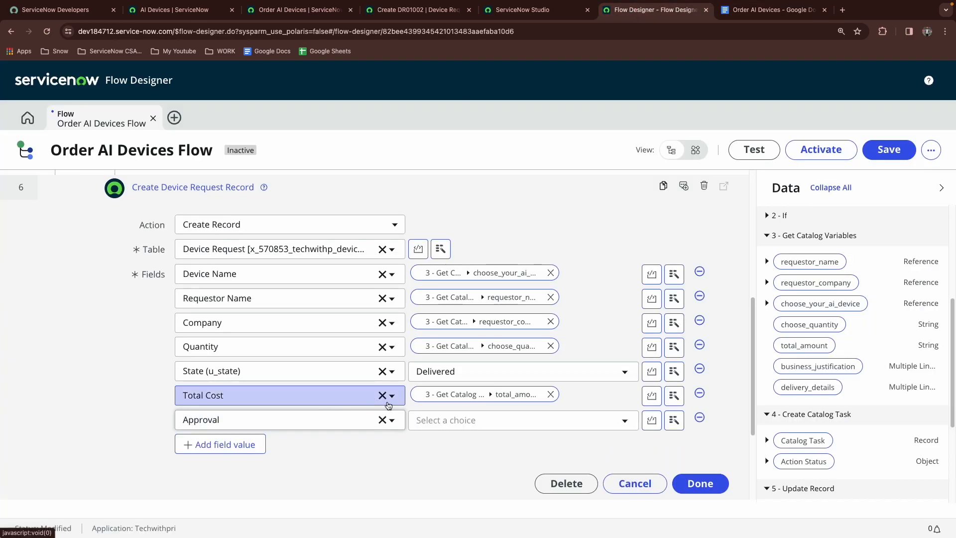
{"action": "left_click", "coordinate": [473, 420]}
{"action": "left_click", "coordinate": [442, 481]}
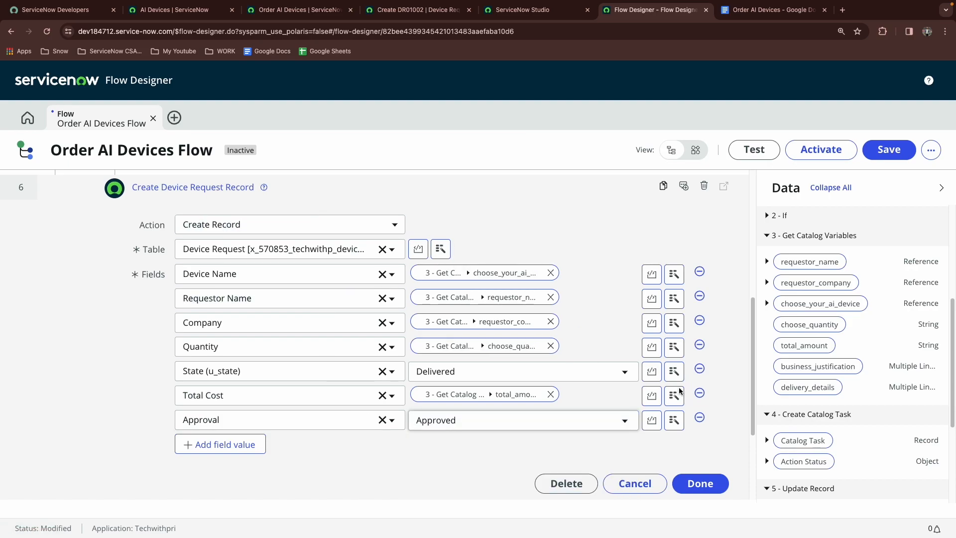
Add an Assignment group field value to the Create Device Request Record action and set it to Dispatch Management
{"action": "left_click", "coordinate": [199, 446]}
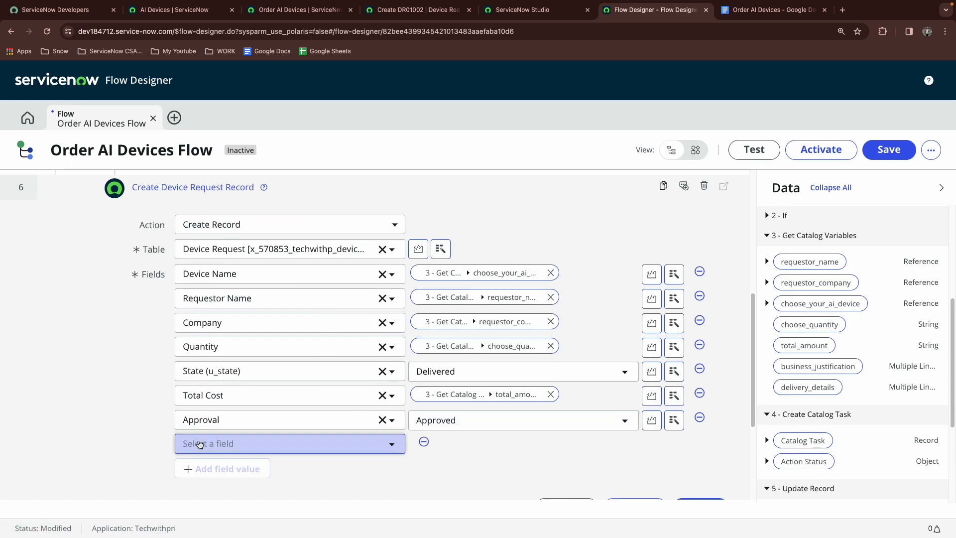
{"action": "left_click", "coordinate": [221, 441]}
{"action": "type", "text": "ass"}
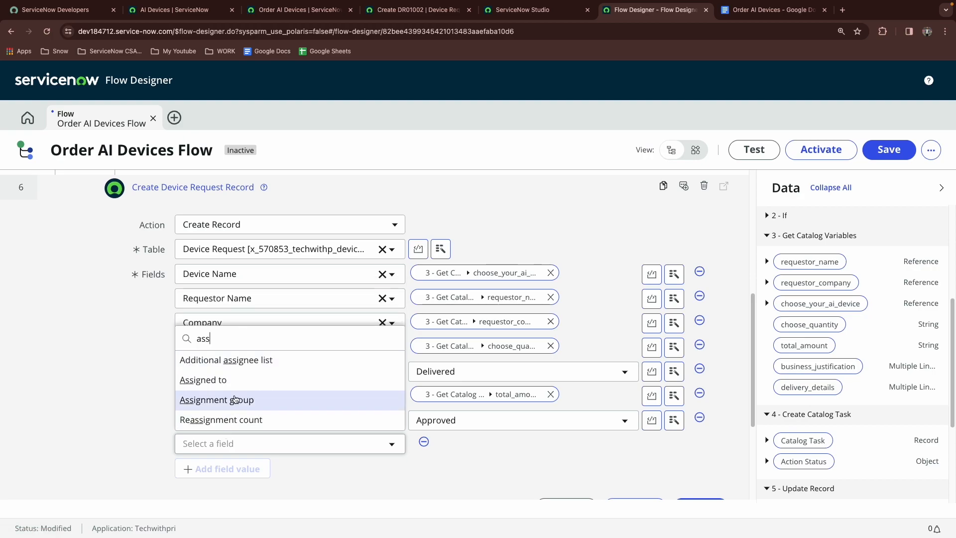
{"action": "left_click", "coordinate": [239, 400]}
{"action": "left_click", "coordinate": [567, 446]}
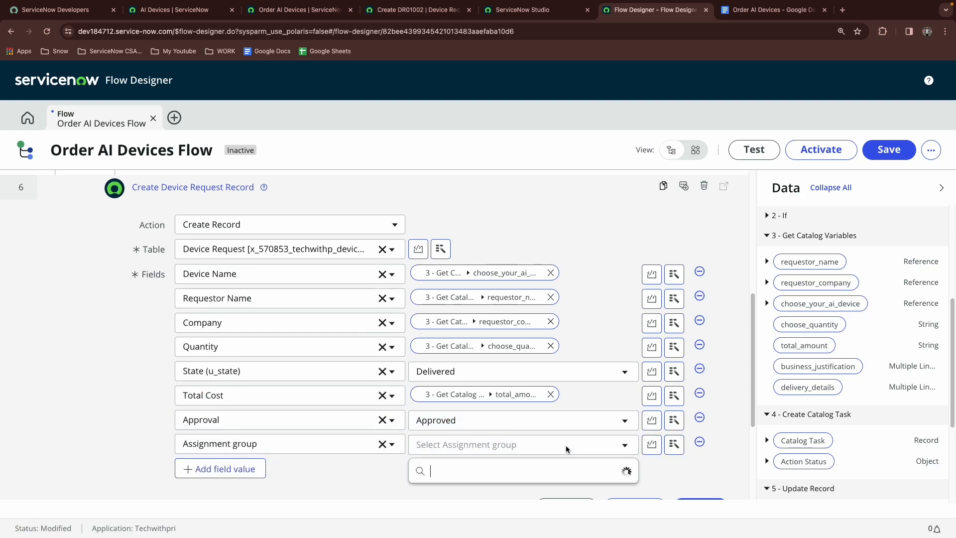
{"action": "type", "text": "disp"}
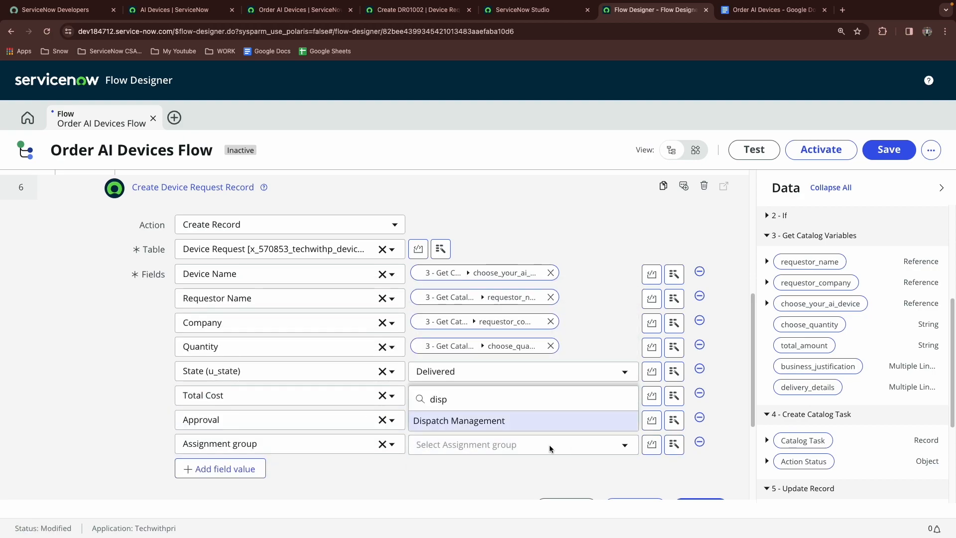
{"action": "left_click", "coordinate": [499, 427]}
Review the required field list in the requirements document and test a quantity of 4 on the Order AI Devices catalog form
{"action": "key", "text": "ctrl+Tab"}
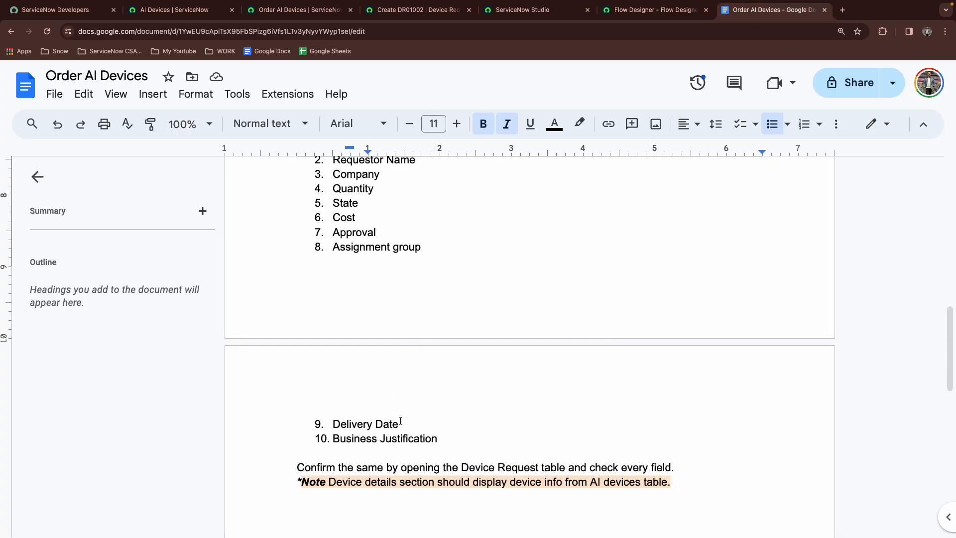
{"action": "left_click", "coordinate": [603, 15]}
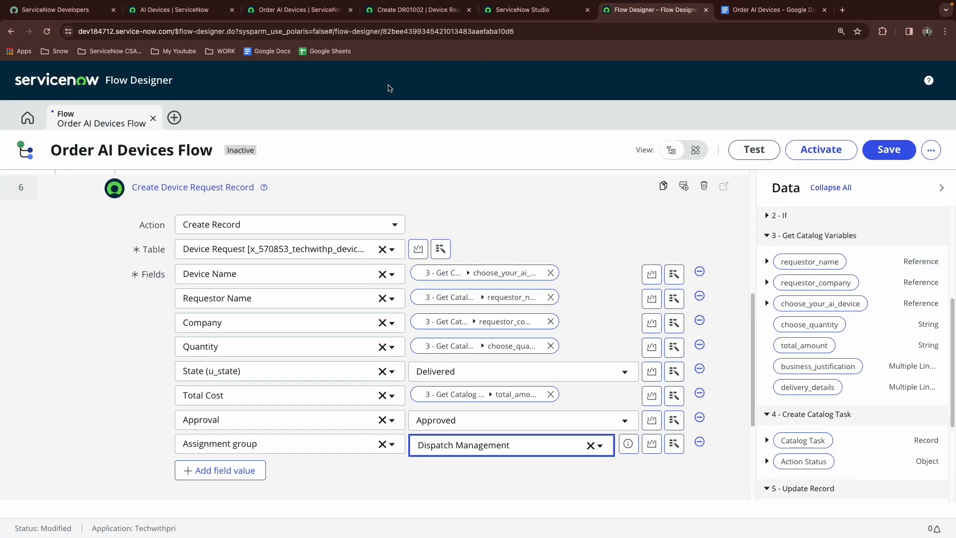
{"action": "left_click", "coordinate": [344, 12]}
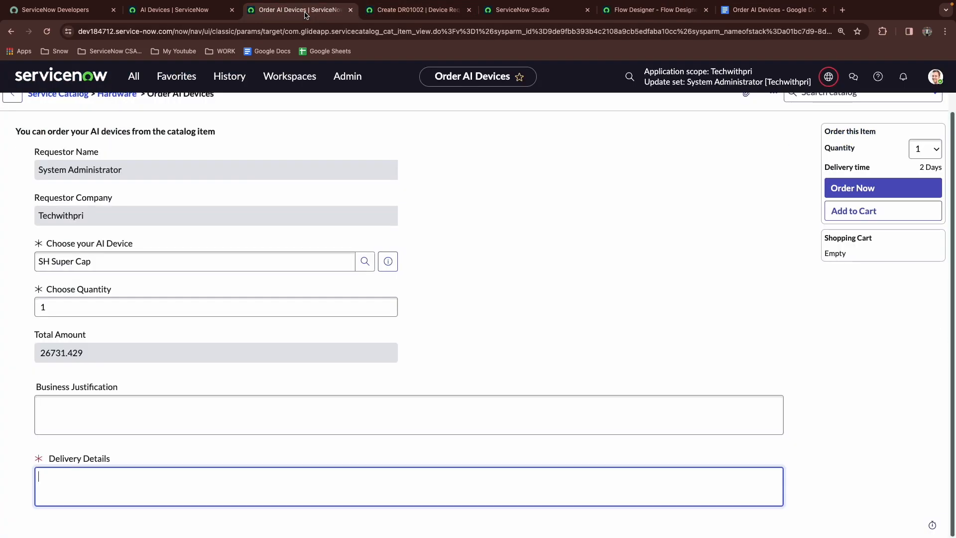
{"action": "left_click", "coordinate": [84, 305]}
{"action": "type", "text": "4"}
{"action": "key", "text": "Tab"}
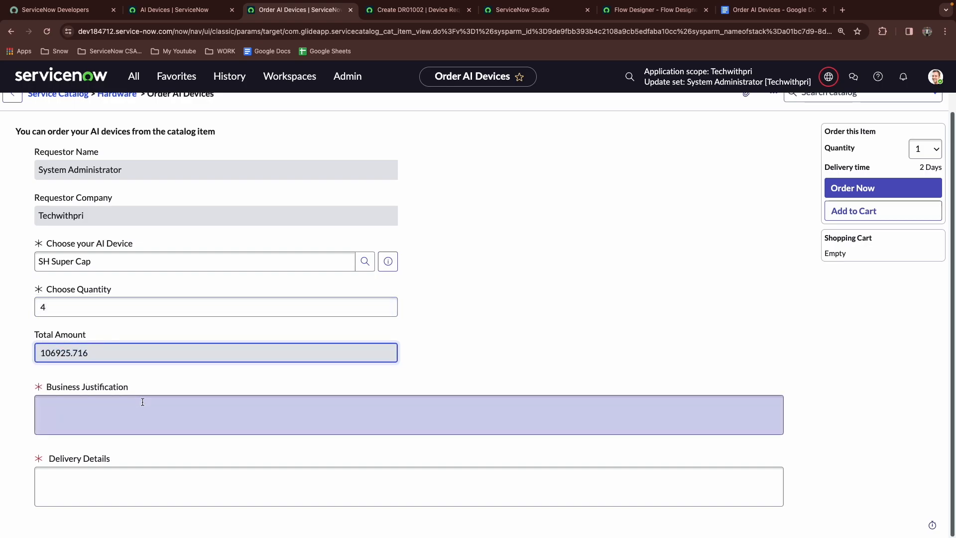
{"action": "left_click", "coordinate": [664, 13]}
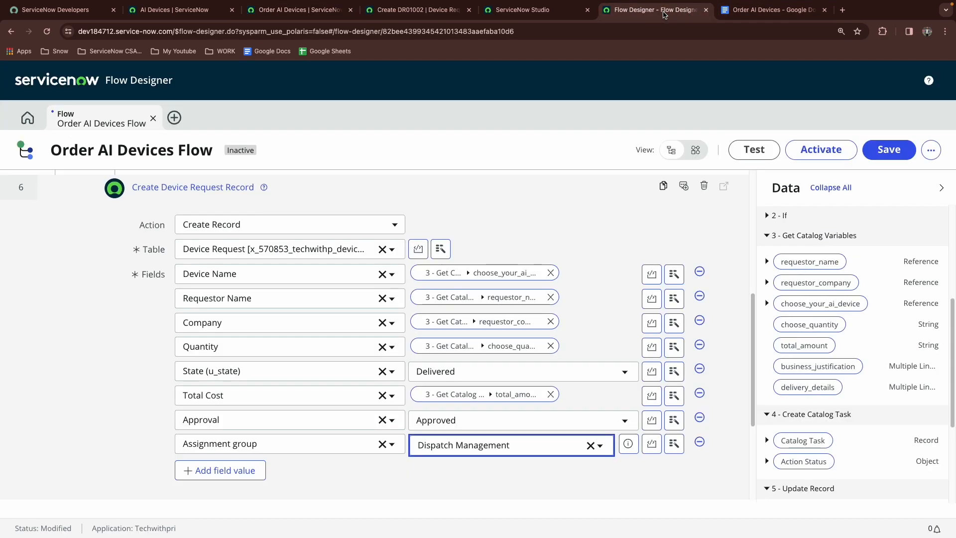
Add a Business Justification field value to the record action, mapped to the business_justification catalog variable pill
{"action": "left_click", "coordinate": [212, 469]}
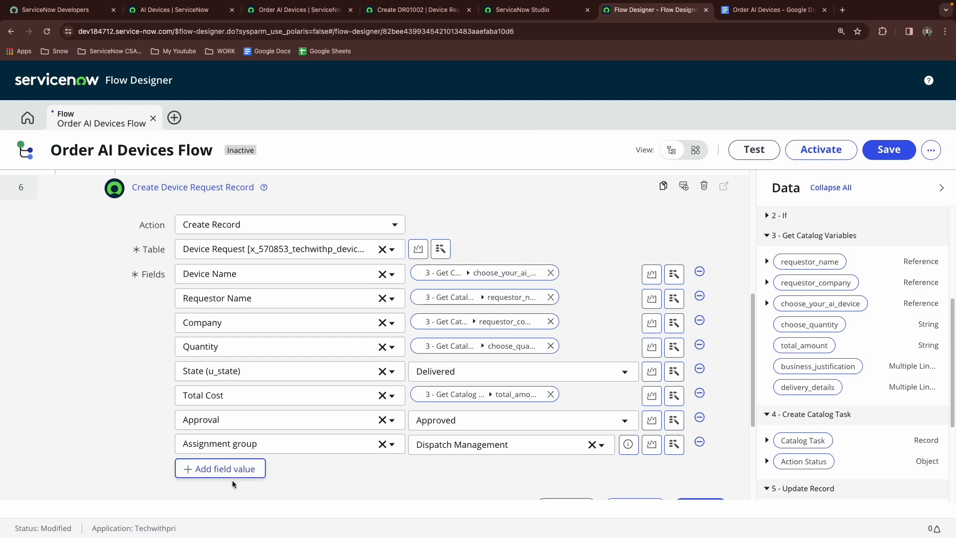
{"action": "left_click", "coordinate": [209, 468]}
{"action": "type", "text": "busin"}
{"action": "left_click", "coordinate": [298, 425]}
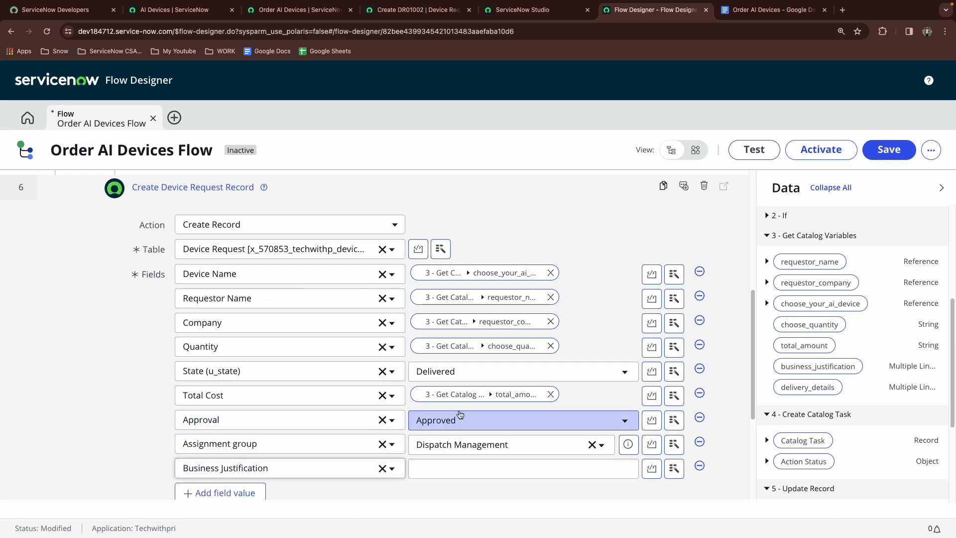
{"action": "left_click_drag", "start_coordinate": [812, 366], "coordinate": [498, 469]}
Add a Delivery Date field value to the Create Device Request Record action
{"action": "left_click", "coordinate": [769, 9]}
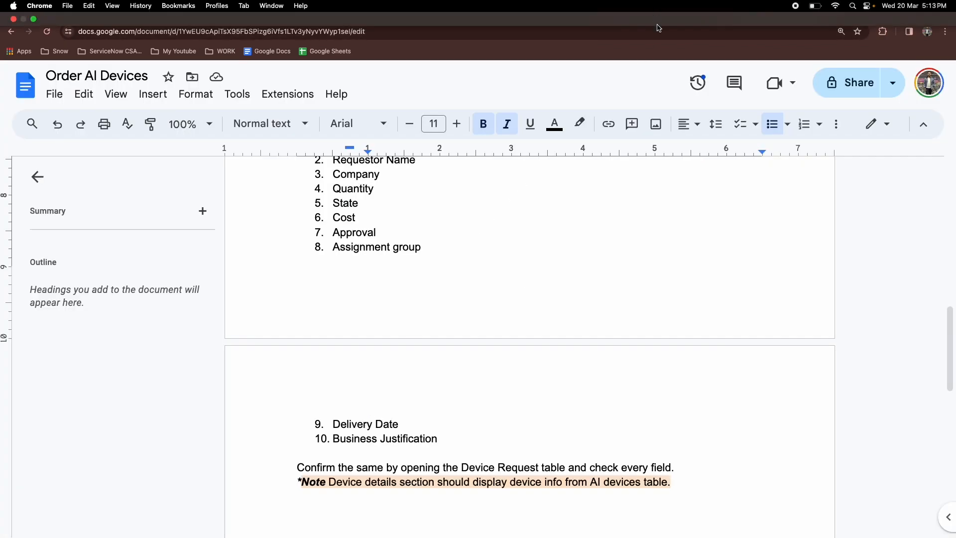
{"action": "left_click", "coordinate": [624, 10]}
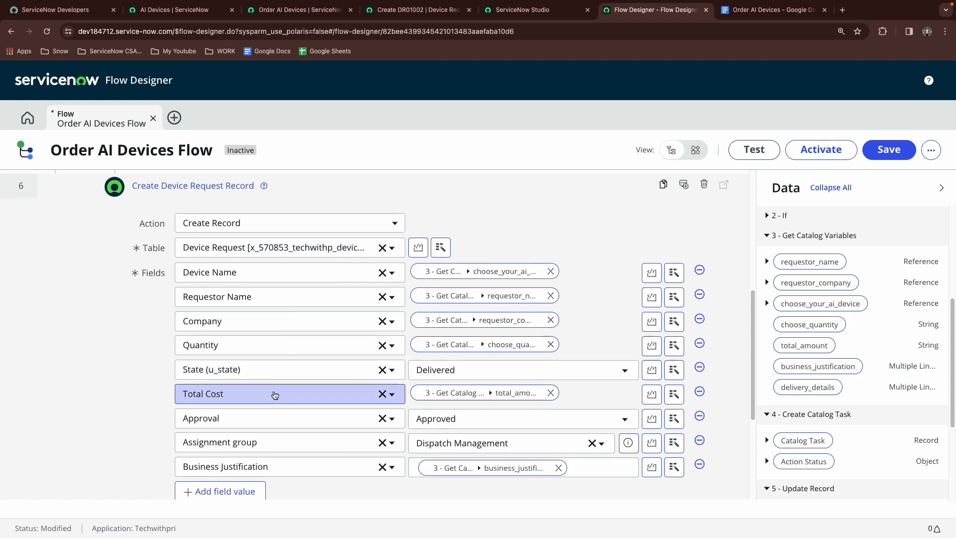
{"action": "left_click", "coordinate": [220, 489]}
{"action": "left_click", "coordinate": [222, 488]}
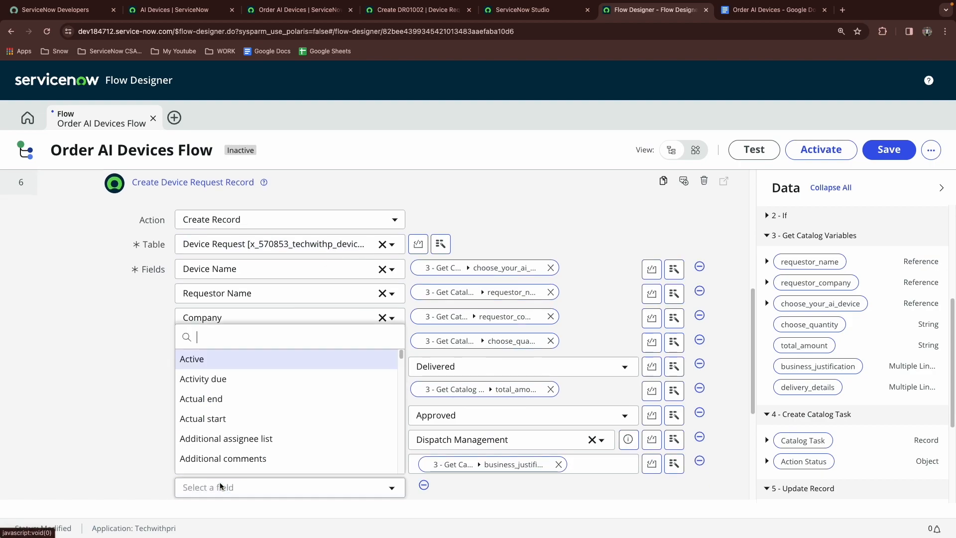
{"action": "type", "text": "de"}
{"action": "scroll", "coordinate": [241, 383], "scroll_direction": "down", "scroll_amount": 1}
{"action": "left_click", "coordinate": [242, 382]}
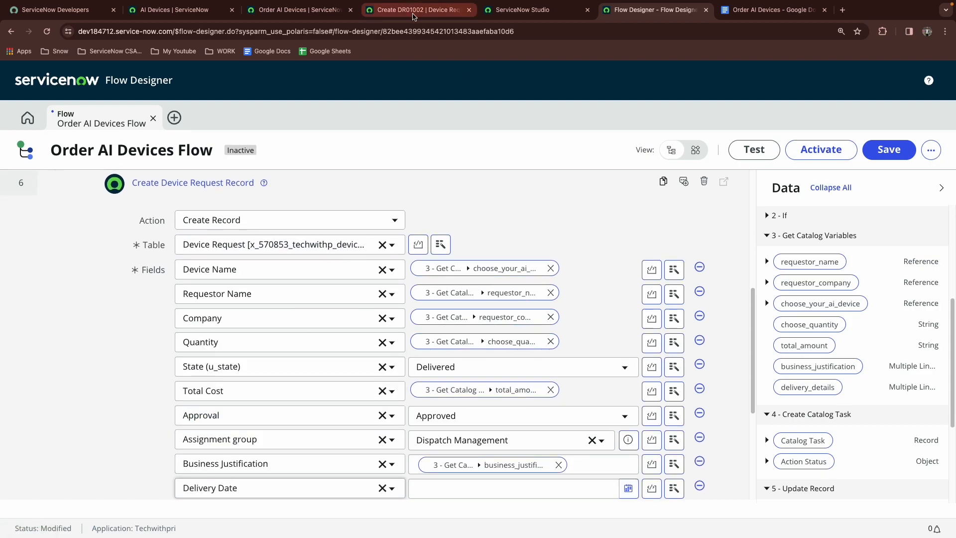
Inspect the Device Request new record form's fields for comparison with the flow's mapping
{"action": "left_click", "coordinate": [417, 10]}
{"action": "left_click", "coordinate": [697, 131]}
{"action": "left_click", "coordinate": [681, 144]}
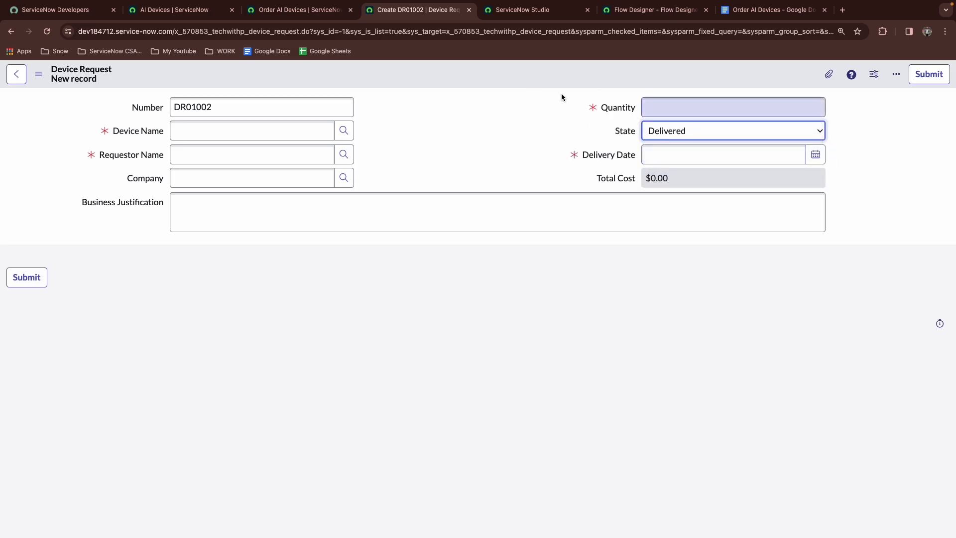
{"action": "left_click", "coordinate": [650, 11]}
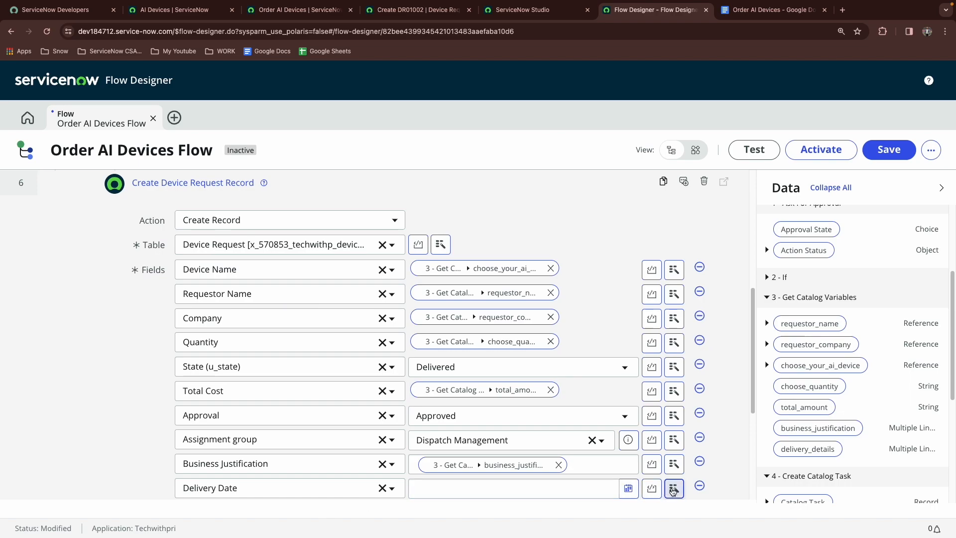
Map Delivery Date to the trigger's Requested Item Record Estimated delivery field using the data pill picker
{"action": "left_click", "coordinate": [672, 491]}
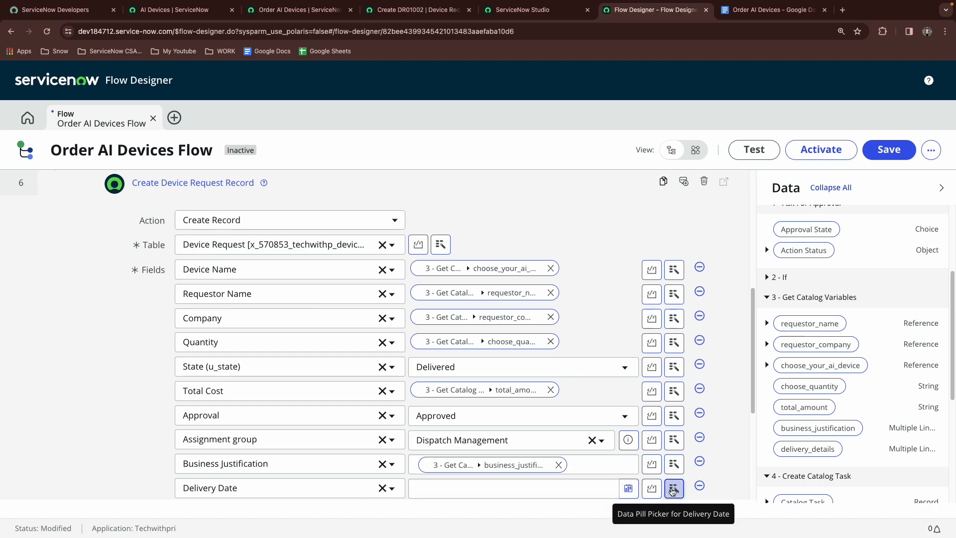
{"action": "left_click", "coordinate": [664, 347]}
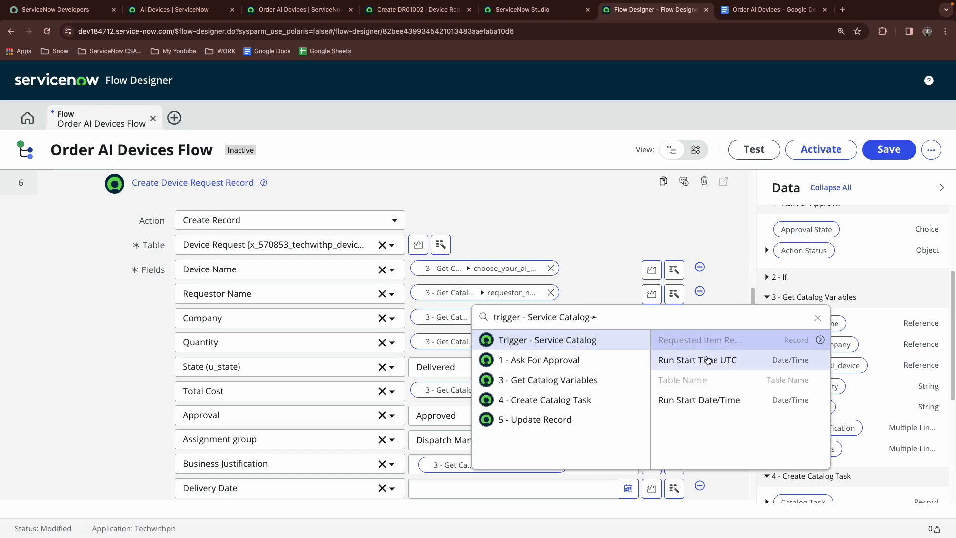
{"action": "left_click", "coordinate": [819, 340]}
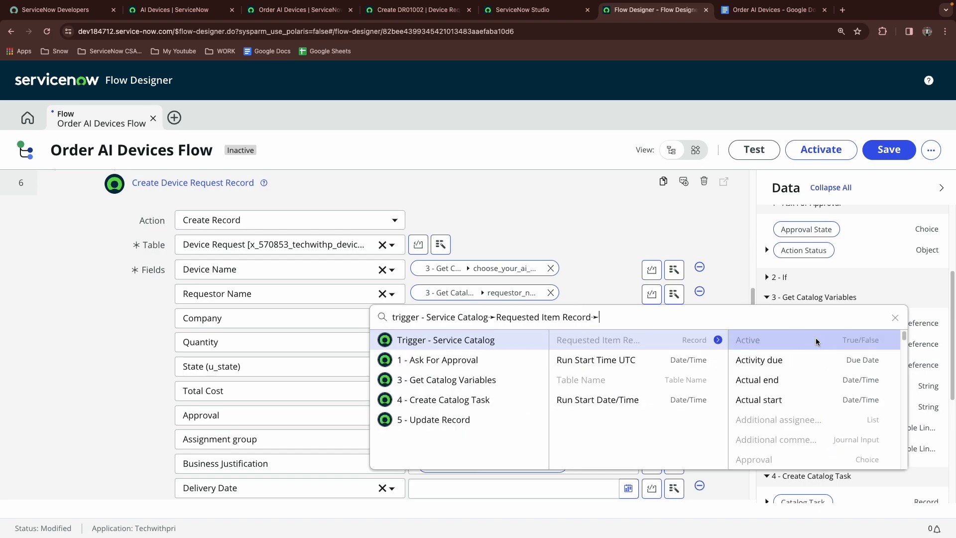
{"action": "scroll", "coordinate": [768, 401], "scroll_direction": "down", "scroll_amount": 3}
{"action": "scroll", "coordinate": [768, 403], "scroll_direction": "down", "scroll_amount": 10}
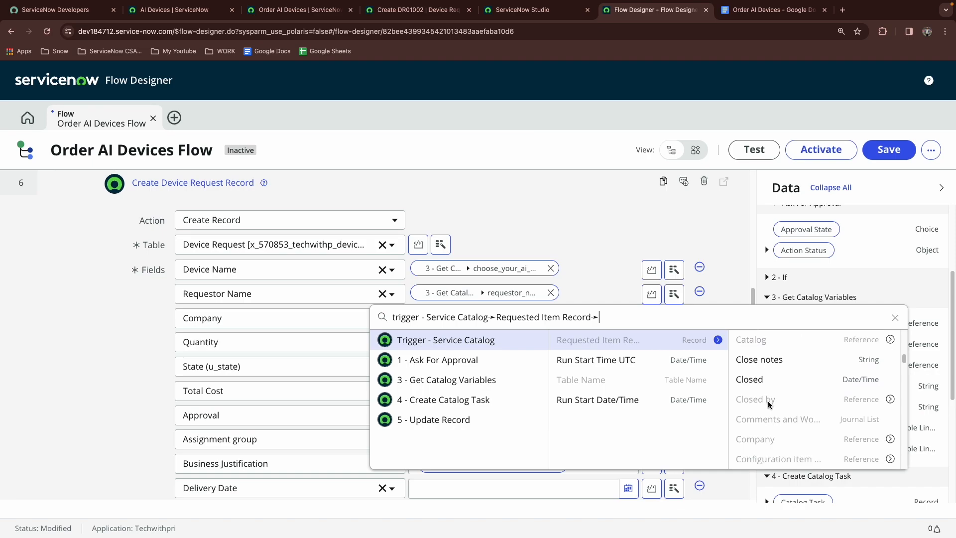
{"action": "scroll", "coordinate": [769, 404], "scroll_direction": "down", "scroll_amount": 1}
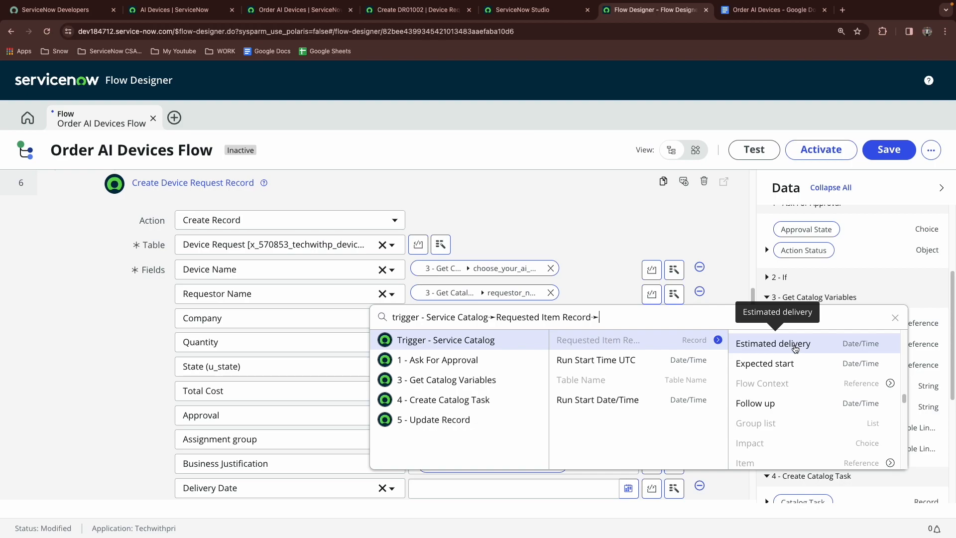
{"action": "left_click", "coordinate": [795, 343]}
Save the flow
{"action": "scroll", "coordinate": [488, 275], "scroll_direction": "down", "scroll_amount": 1}
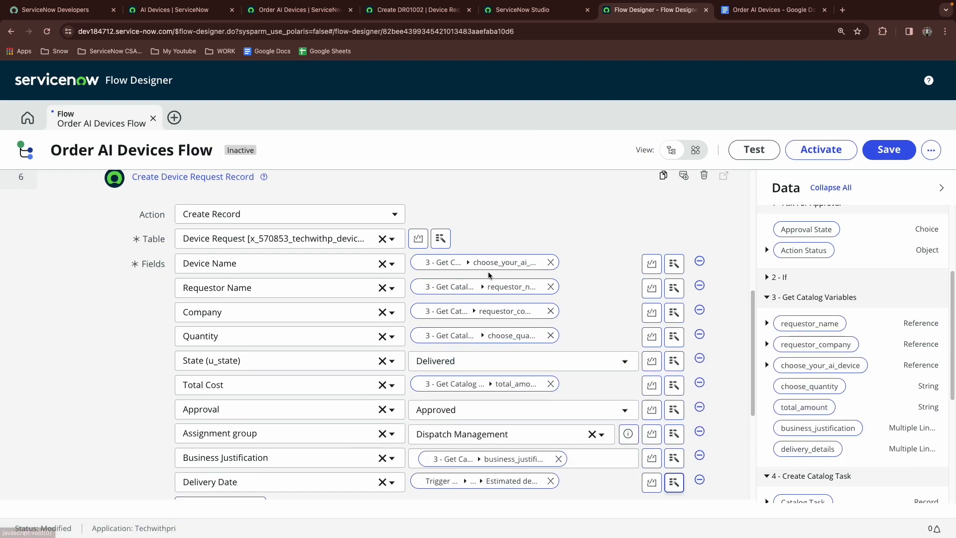
{"action": "scroll", "coordinate": [489, 275], "scroll_direction": "down", "scroll_amount": 1}
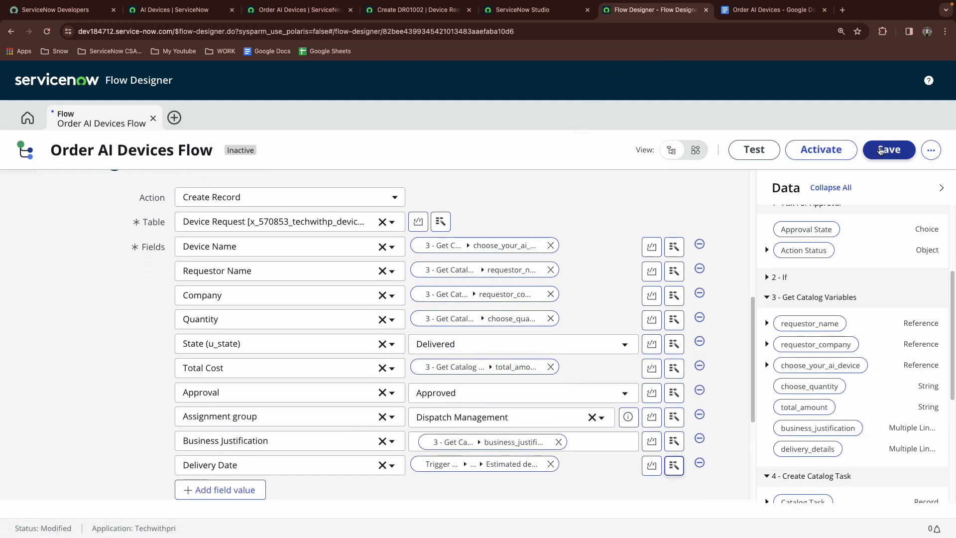
{"action": "left_click", "coordinate": [889, 149]}
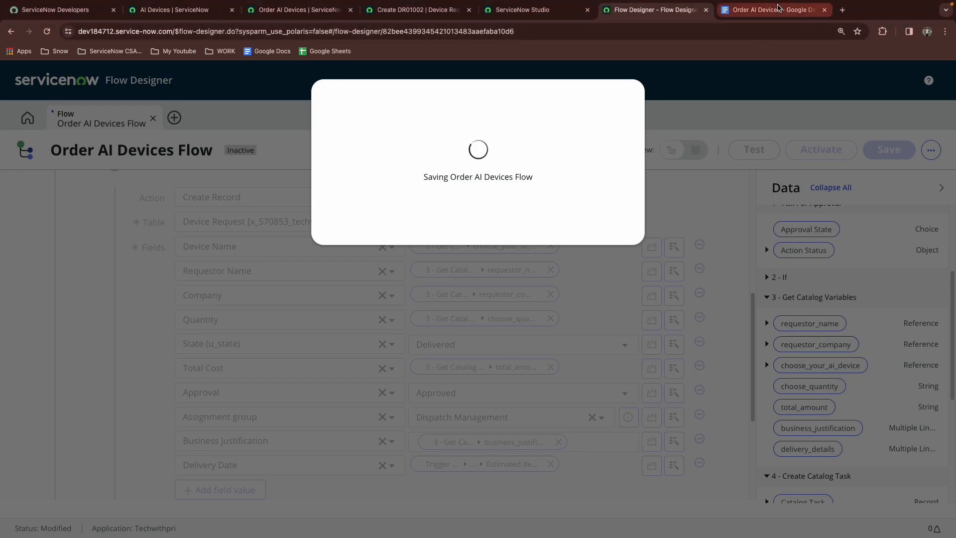
Review the remaining instructions in the Order AI Devices requirements document
{"action": "left_click", "coordinate": [757, 10]}
{"action": "scroll", "coordinate": [441, 275], "scroll_direction": "down", "scroll_amount": 1}
{"action": "scroll", "coordinate": [441, 279], "scroll_direction": "down", "scroll_amount": 1}
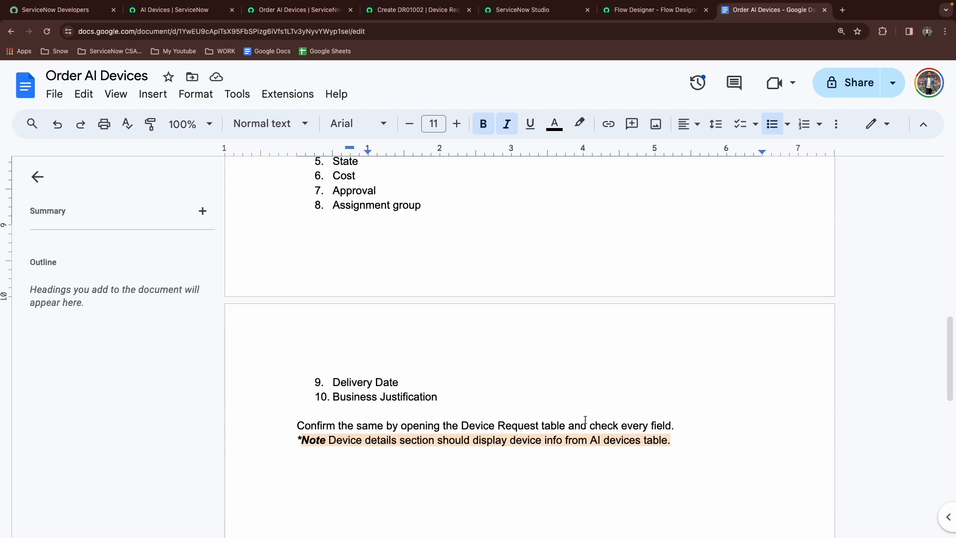
{"action": "left_click", "coordinate": [658, 9]}
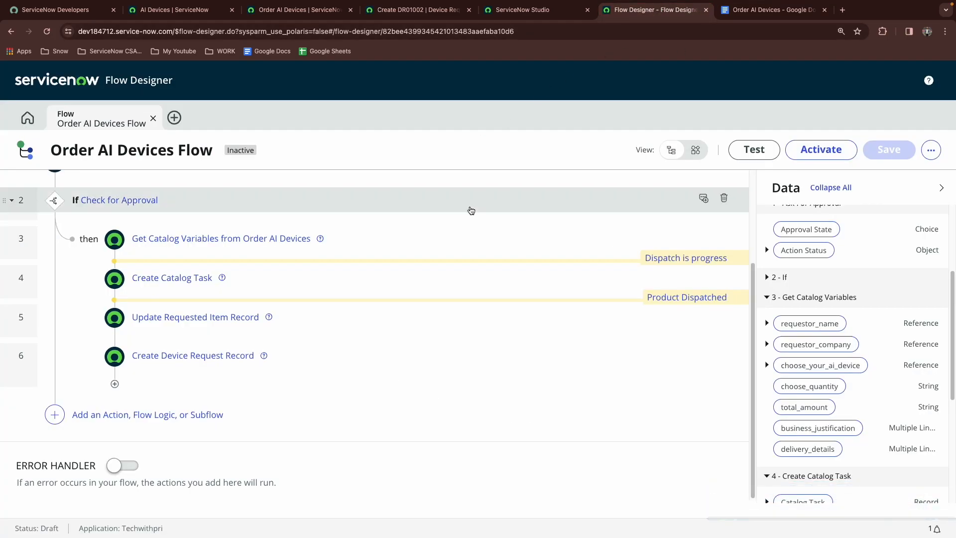
Activate the Order AI Devices Flow
{"action": "scroll", "coordinate": [301, 348], "scroll_direction": "up", "scroll_amount": 2}
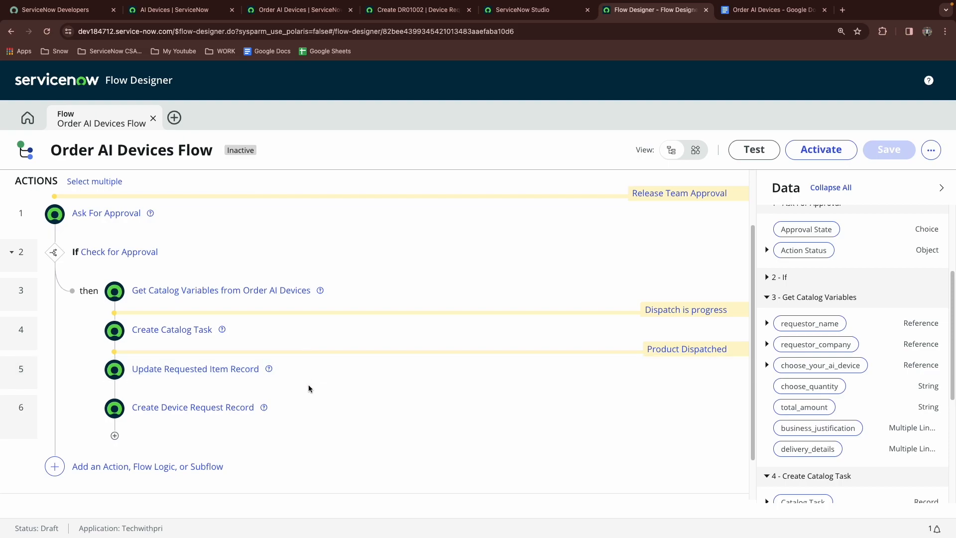
{"action": "scroll", "coordinate": [309, 384], "scroll_direction": "up", "scroll_amount": 2}
{"action": "left_click", "coordinate": [835, 149]}
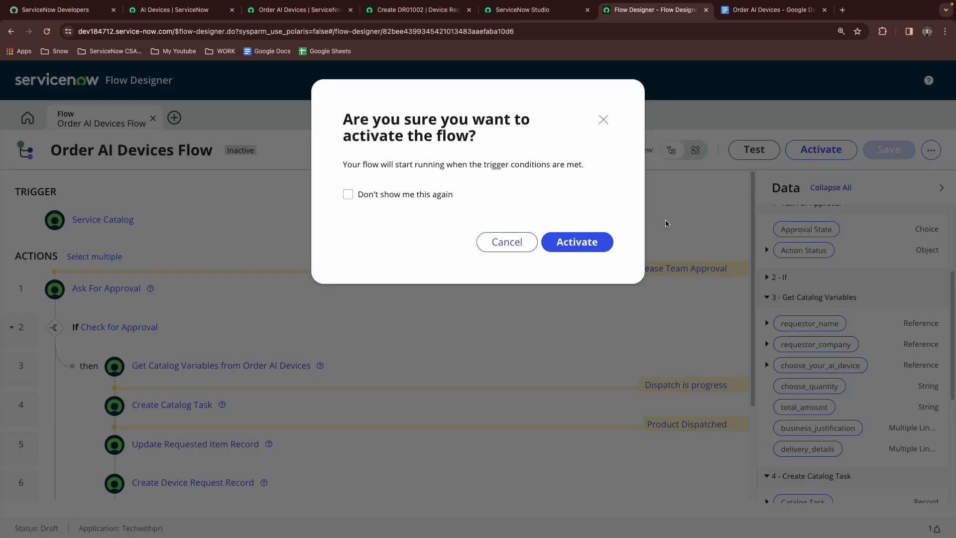
{"action": "left_click", "coordinate": [596, 243]}
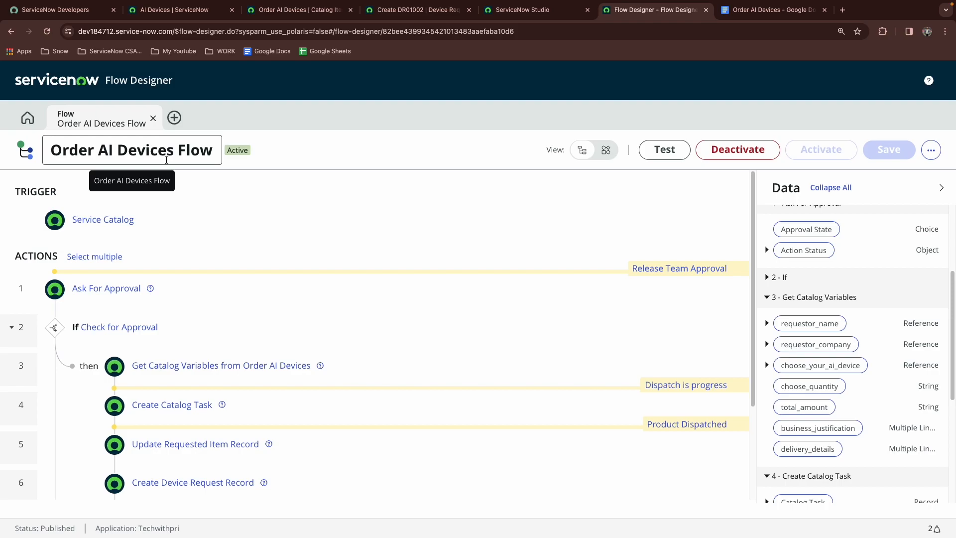
Open the Process Engine settings of the Order AI Devices catalog item in Studio
{"action": "left_click", "coordinate": [166, 160]}
{"action": "key", "text": "ctrl+c"}
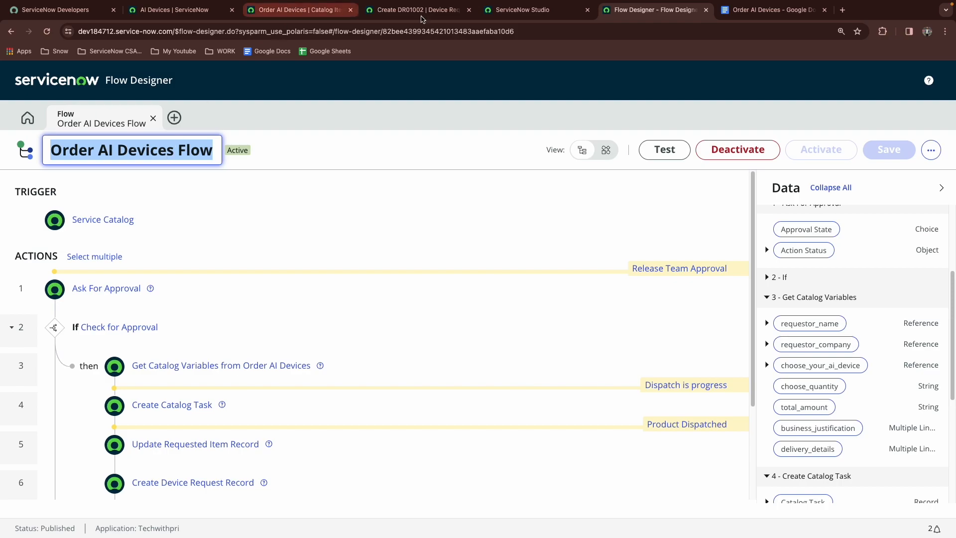
{"action": "left_click", "coordinate": [522, 10]}
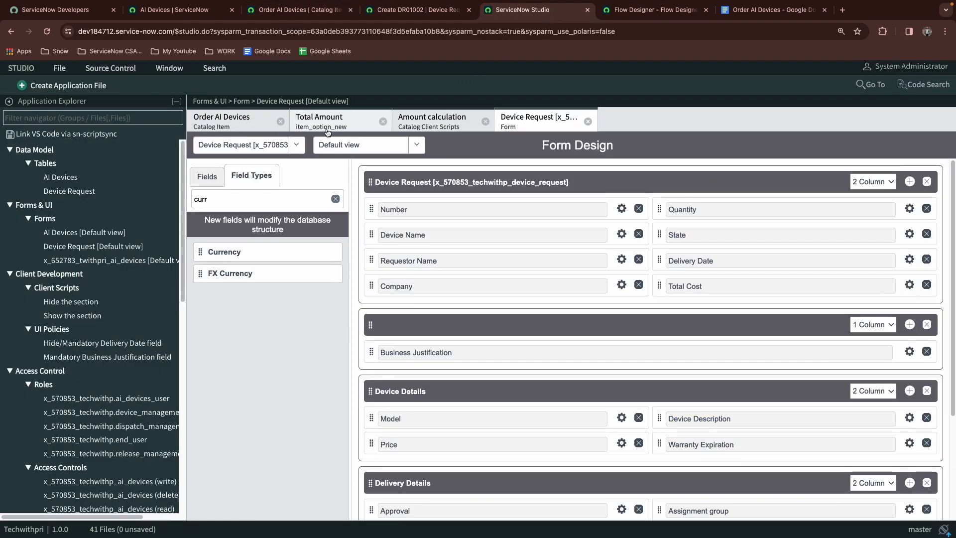
{"action": "left_click", "coordinate": [244, 124]}
{"action": "scroll", "coordinate": [268, 276], "scroll_direction": "up", "scroll_amount": 15}
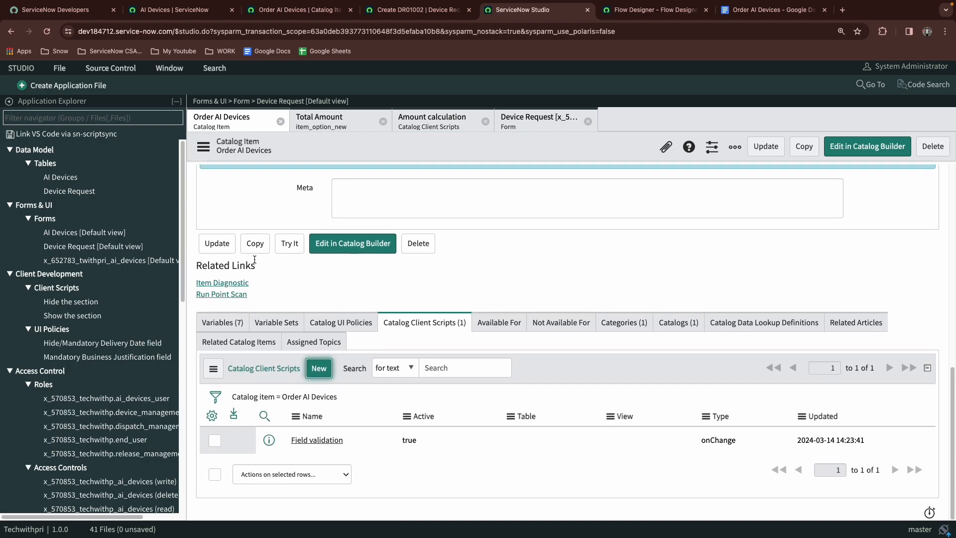
{"action": "scroll", "coordinate": [267, 276], "scroll_direction": "down", "scroll_amount": 1}
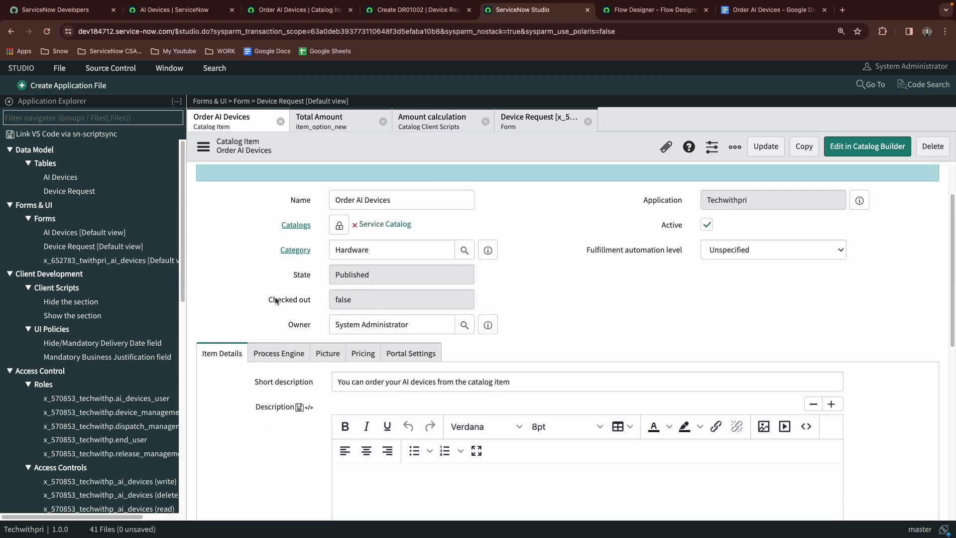
{"action": "left_click", "coordinate": [278, 348]}
{"action": "scroll", "coordinate": [329, 312], "scroll_direction": "down", "scroll_amount": 3}
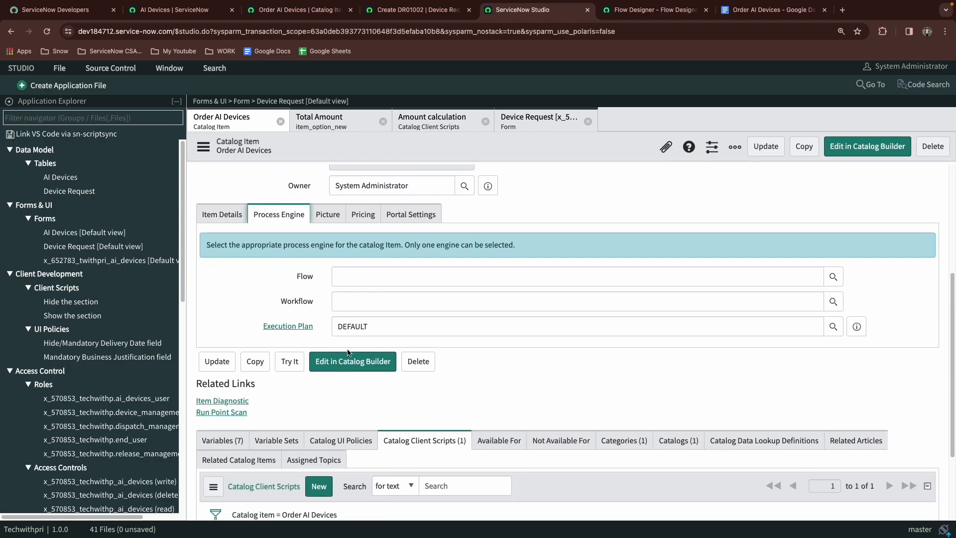
Clear the catalog item's execution plan, set its flow to Order AI Devices Flow, and update the item
{"action": "left_click", "coordinate": [396, 328]}
{"action": "double_click", "coordinate": [396, 328]}
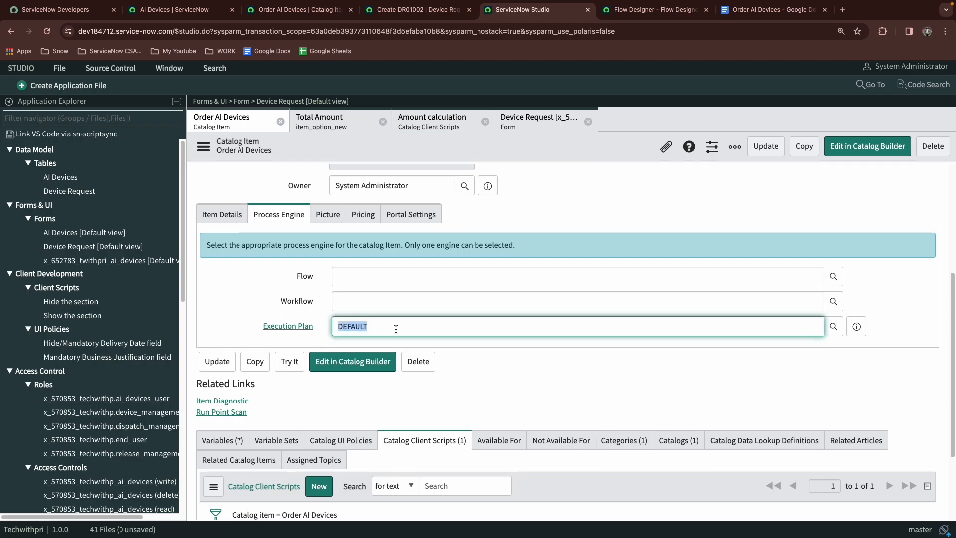
{"action": "key", "text": "BackSpace"}
{"action": "left_click", "coordinate": [393, 276]}
{"action": "key", "text": "ctrl+v"}
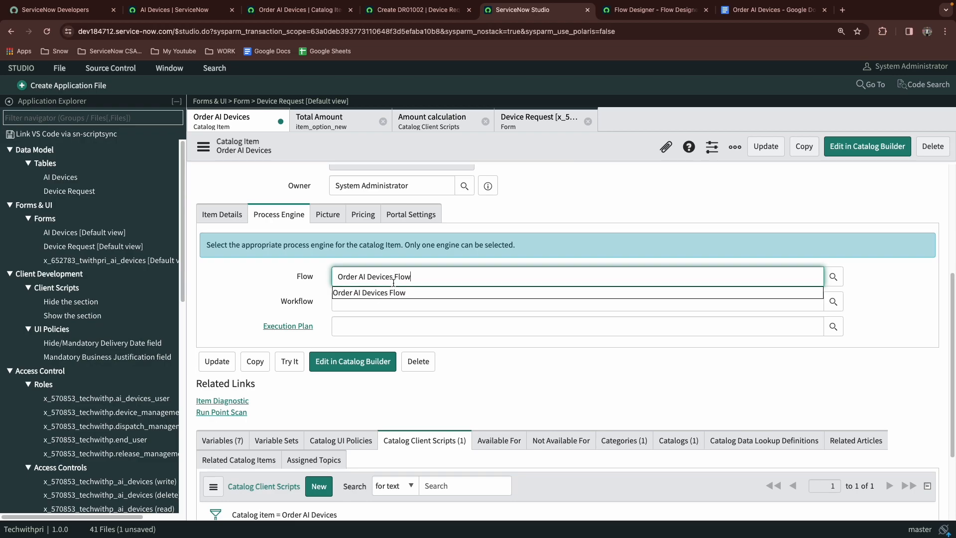
{"action": "left_click", "coordinate": [393, 292]}
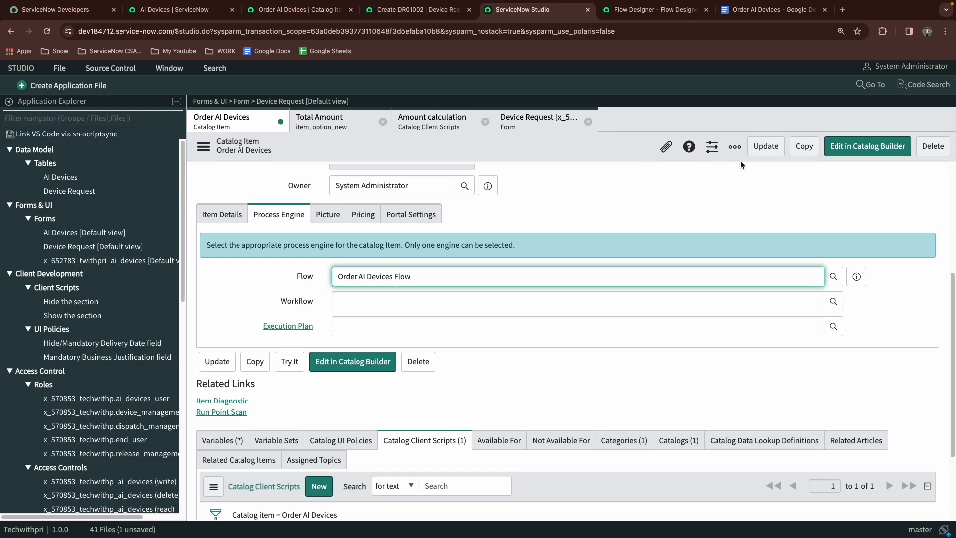
{"action": "left_click", "coordinate": [765, 147]}
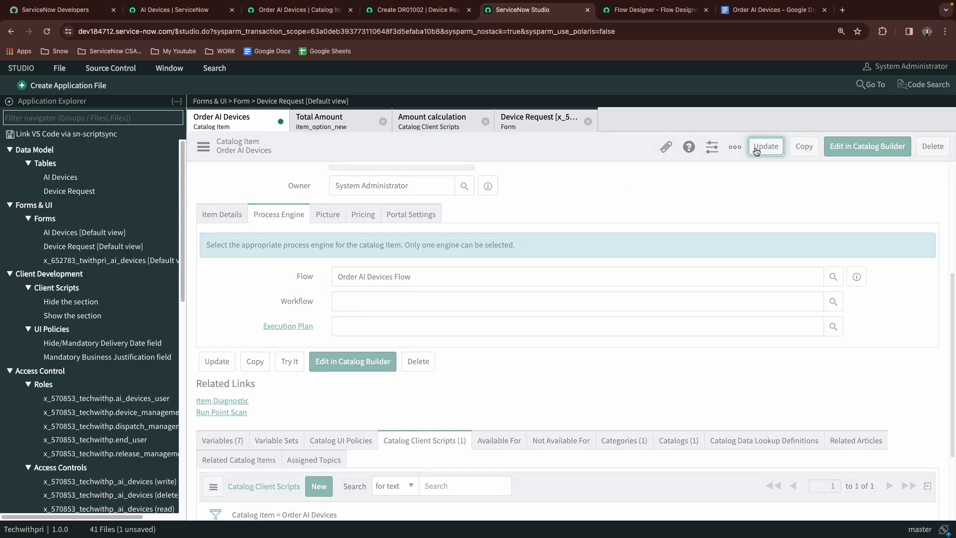
Order the Order AI Devices item with device ES Sensor, quantity 2 and delivery details Kolkata,Mumbai
{"action": "left_click", "coordinate": [299, 9]}
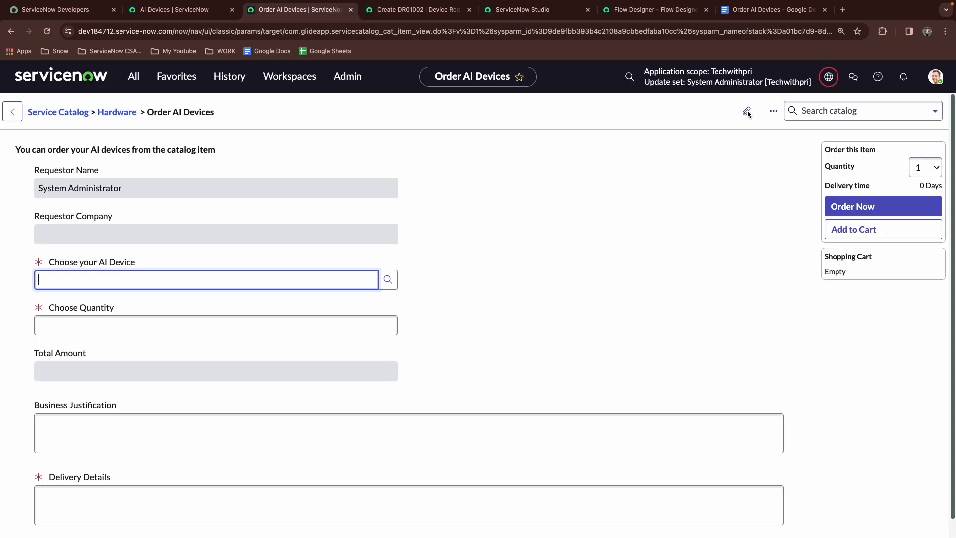
{"action": "left_click", "coordinate": [390, 278]}
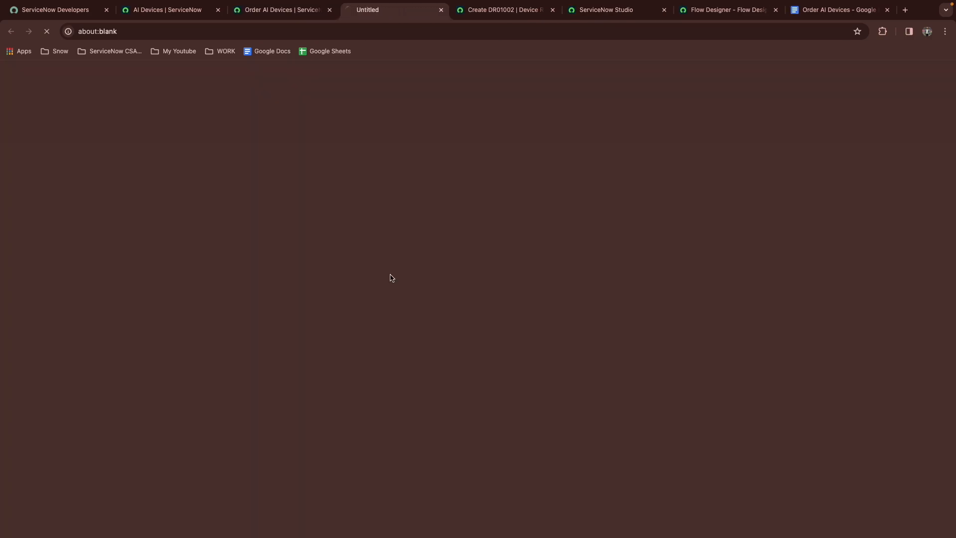
{"action": "left_click", "coordinate": [75, 181]}
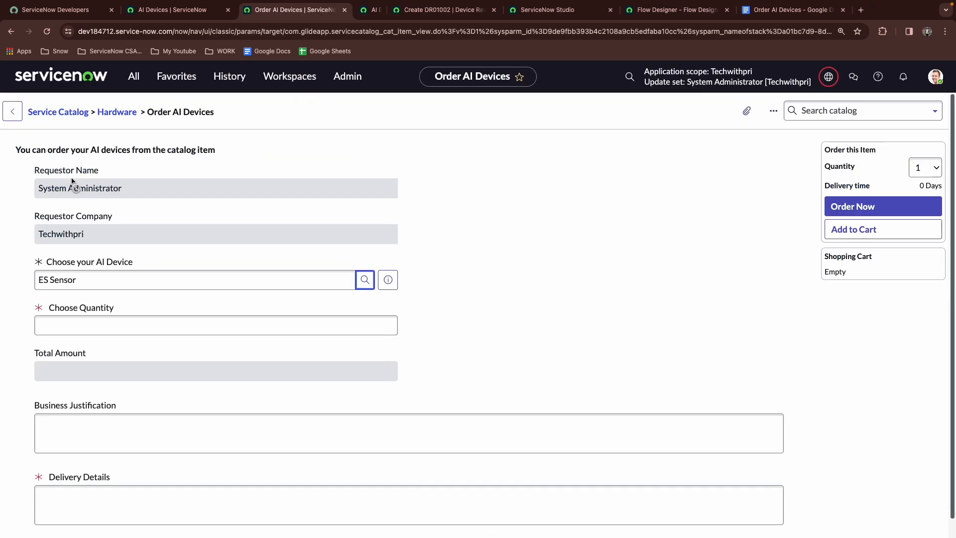
{"action": "left_click", "coordinate": [88, 328]}
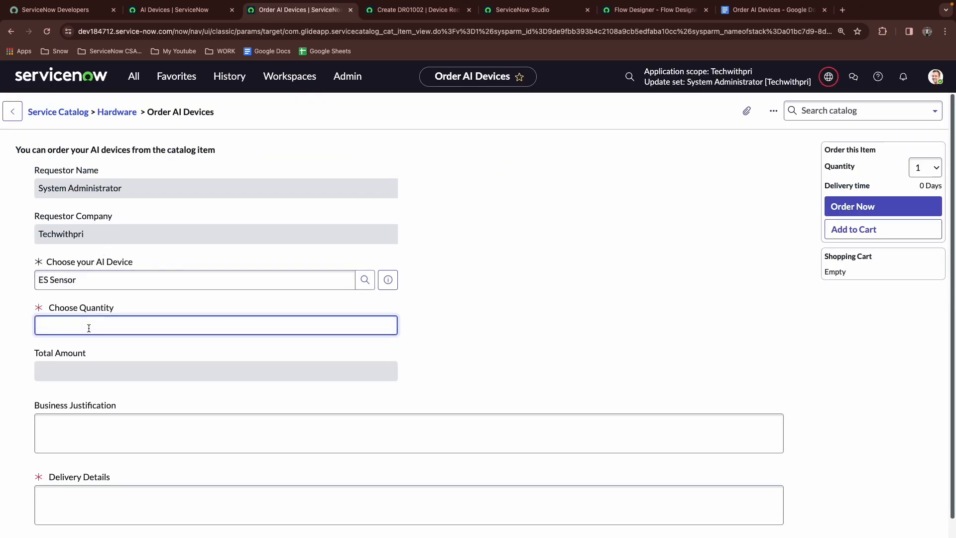
{"action": "key", "text": "Tab"}
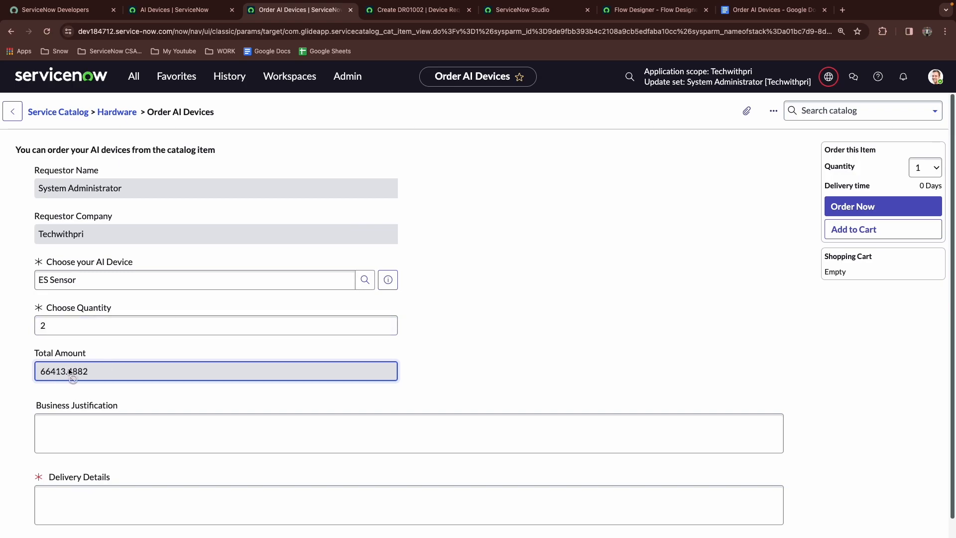
{"action": "left_click", "coordinate": [69, 420]}
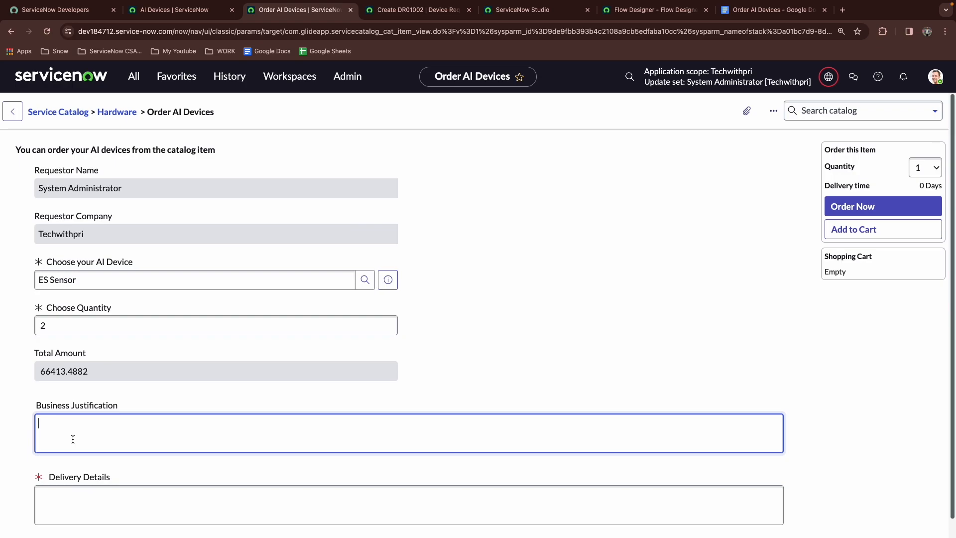
{"action": "left_click", "coordinate": [65, 501]}
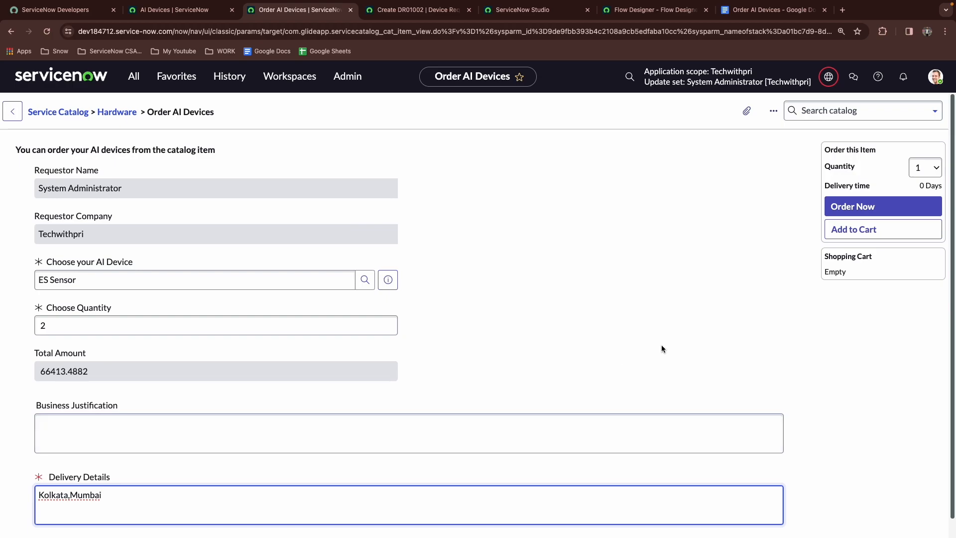
{"action": "left_click", "coordinate": [834, 208]}
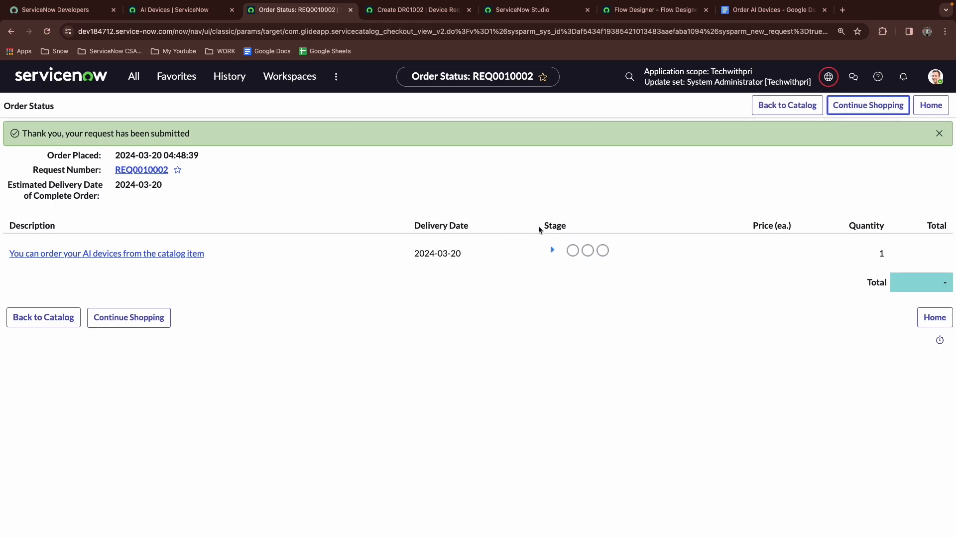
Inspect the submitted request's stages, its requested item's variables and its group and individual approvals
{"action": "left_click", "coordinate": [552, 251]}
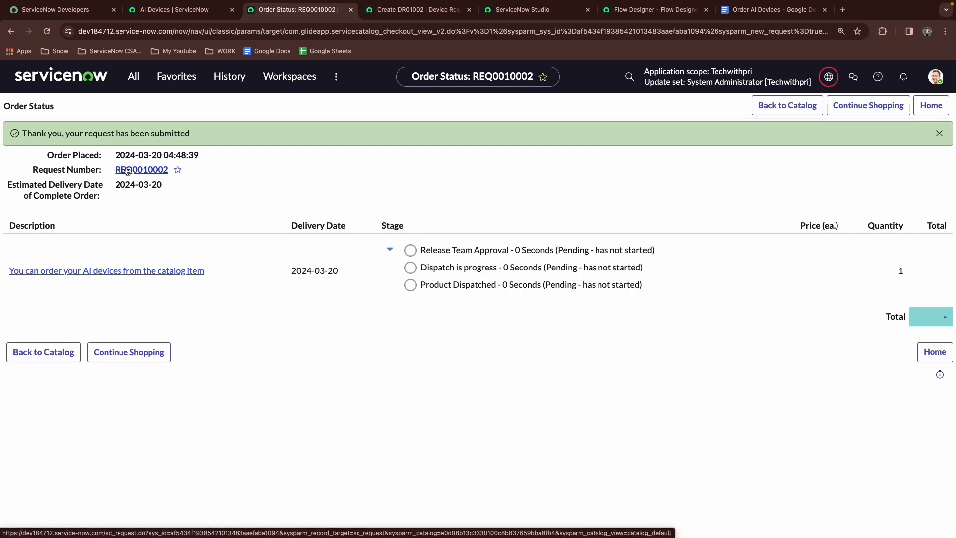
{"action": "left_click", "coordinate": [127, 171]}
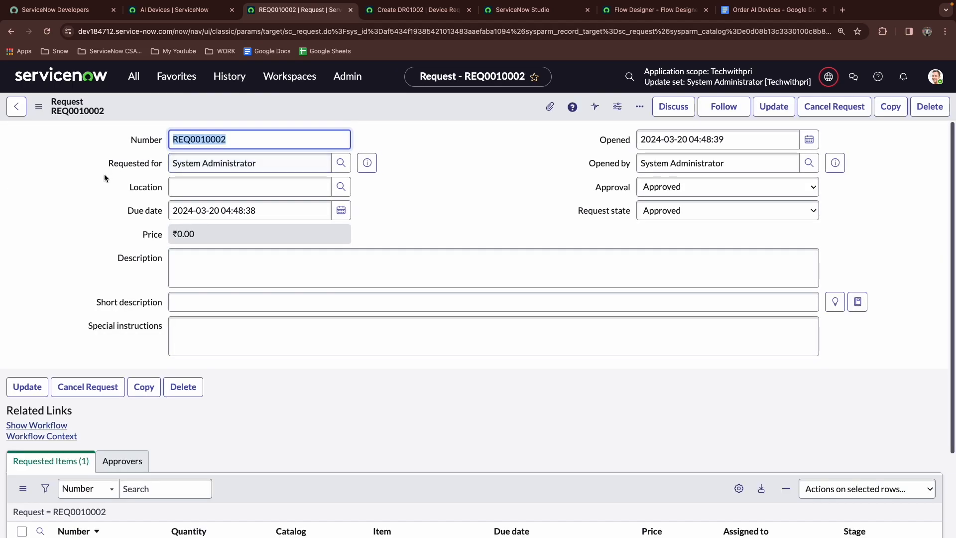
{"action": "scroll", "coordinate": [104, 174], "scroll_direction": "down", "scroll_amount": 3}
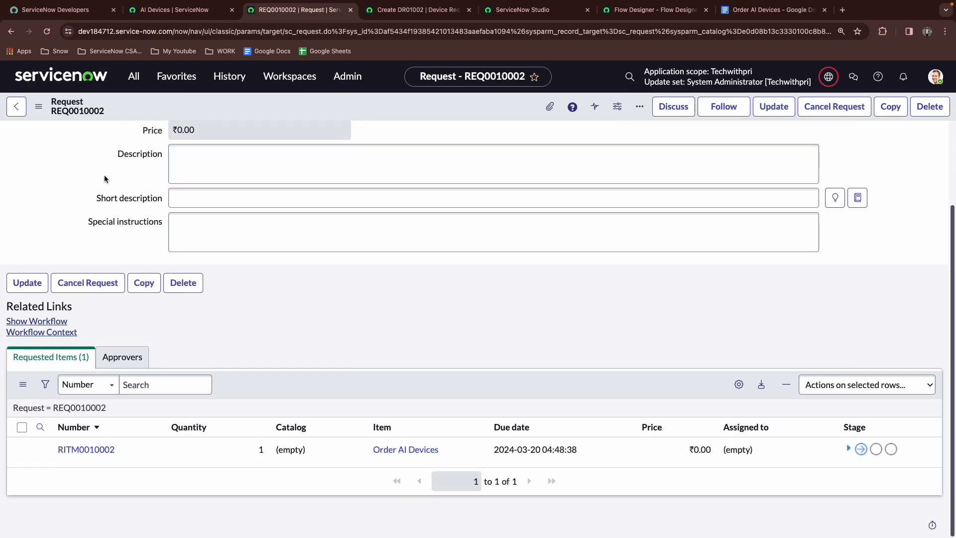
{"action": "left_click", "coordinate": [93, 450]}
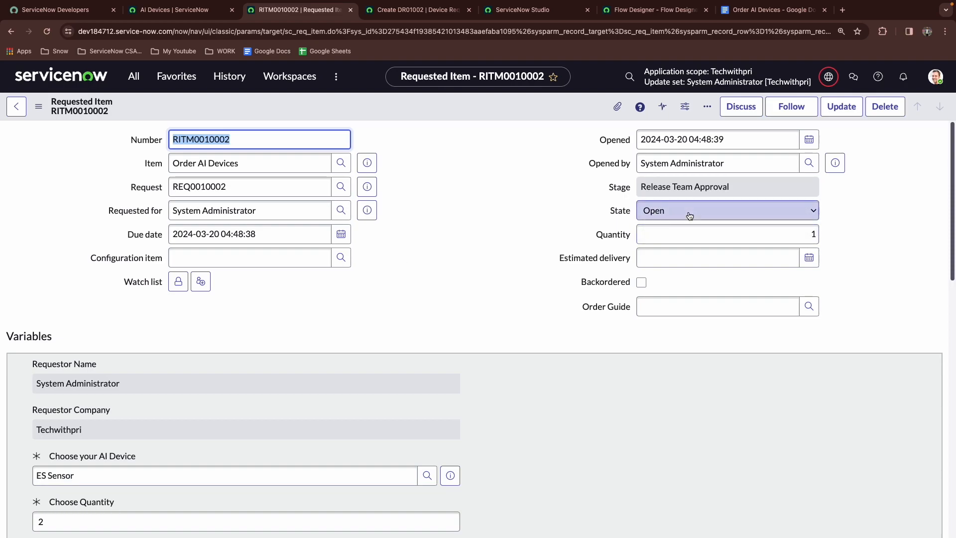
{"action": "scroll", "coordinate": [74, 263], "scroll_direction": "down", "scroll_amount": 5}
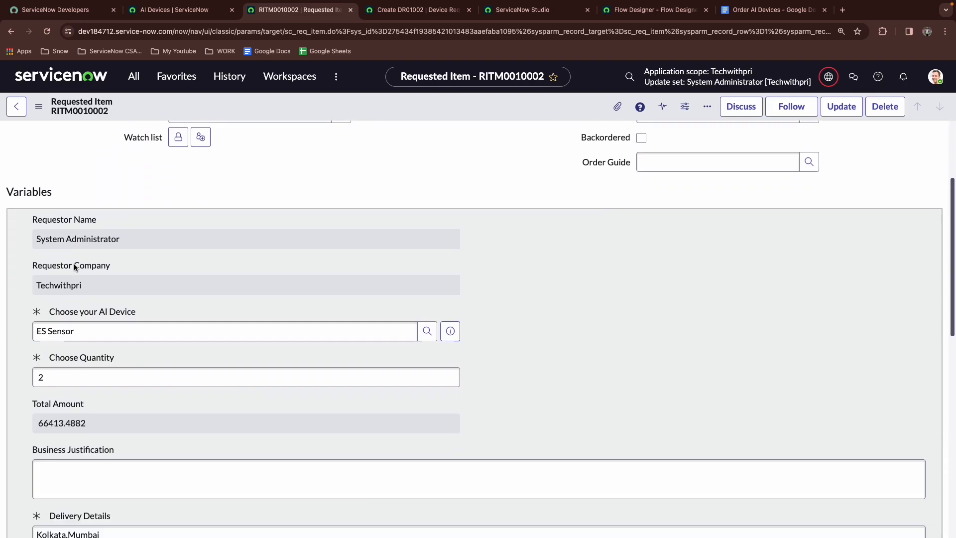
{"action": "scroll", "coordinate": [106, 208], "scroll_direction": "up", "scroll_amount": 1}
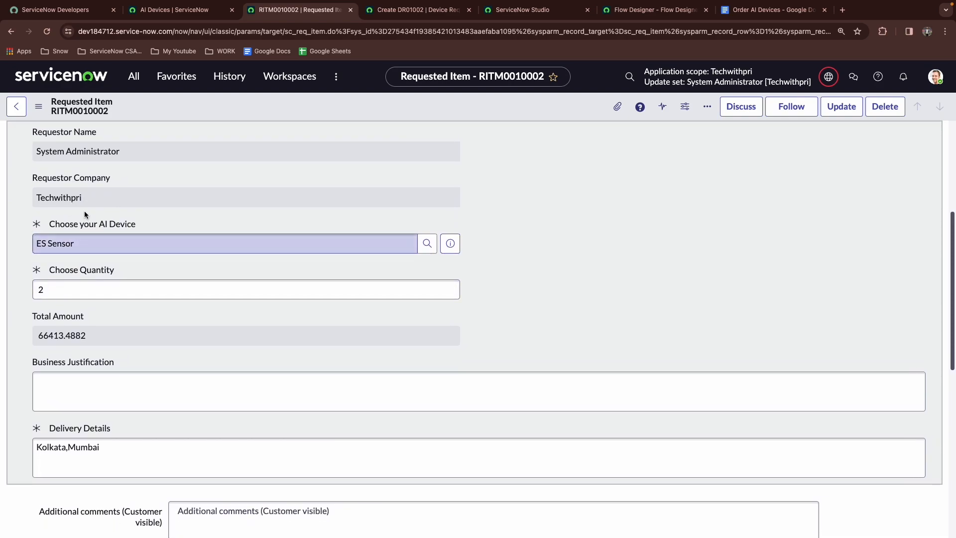
{"action": "scroll", "coordinate": [257, 238], "scroll_direction": "down", "scroll_amount": 5}
{"action": "scroll", "coordinate": [257, 238], "scroll_direction": "down", "scroll_amount": 3}
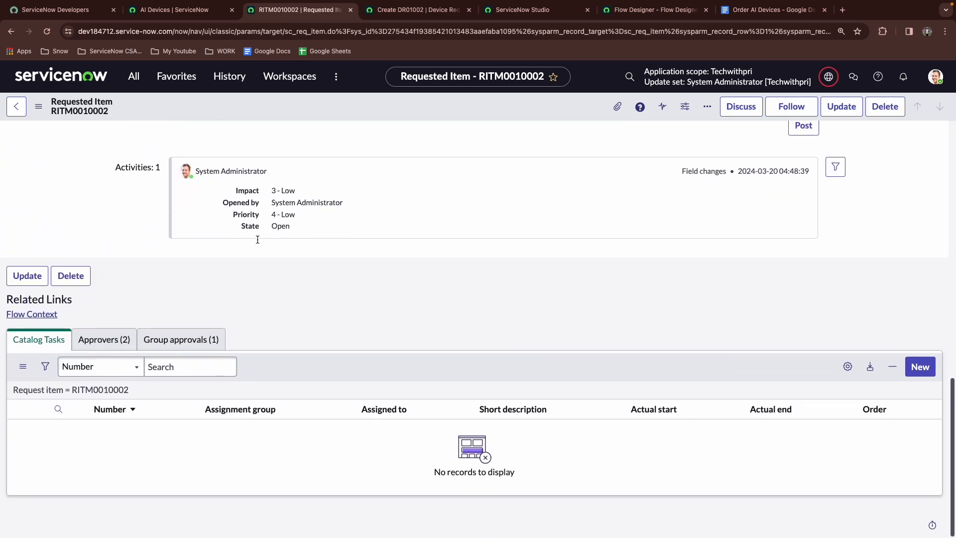
{"action": "left_click", "coordinate": [185, 340]}
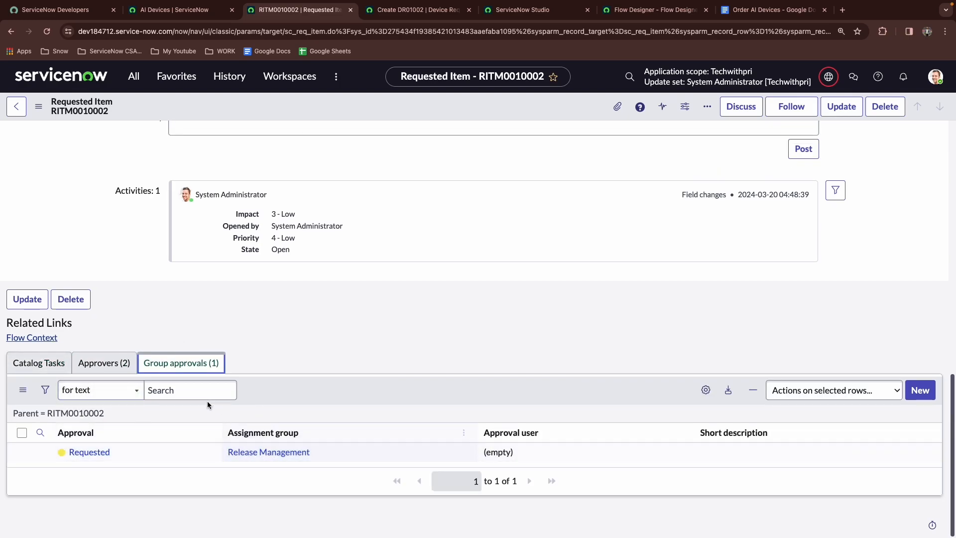
{"action": "left_click", "coordinate": [114, 367]}
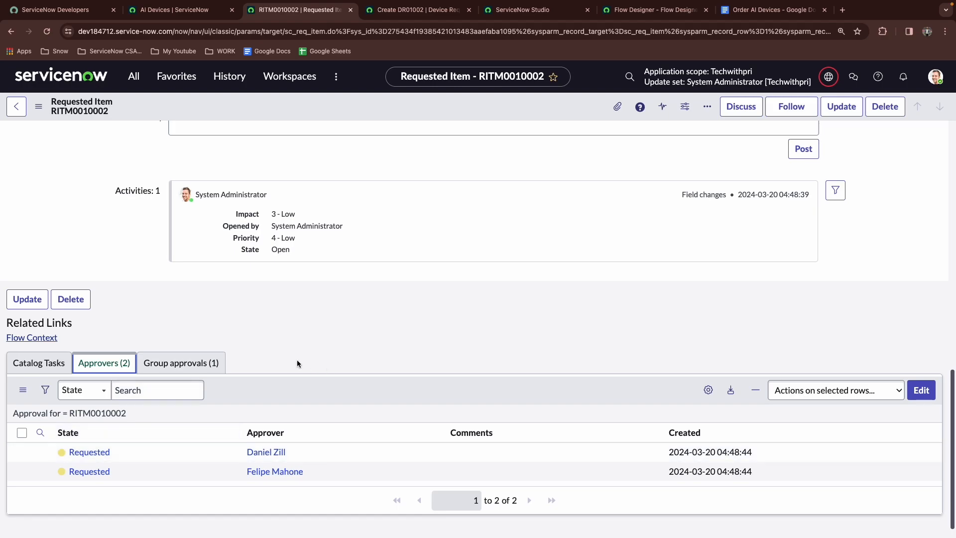
Approve the first requested approval in the requested item's approvers list
{"action": "right_click", "coordinate": [87, 457]}
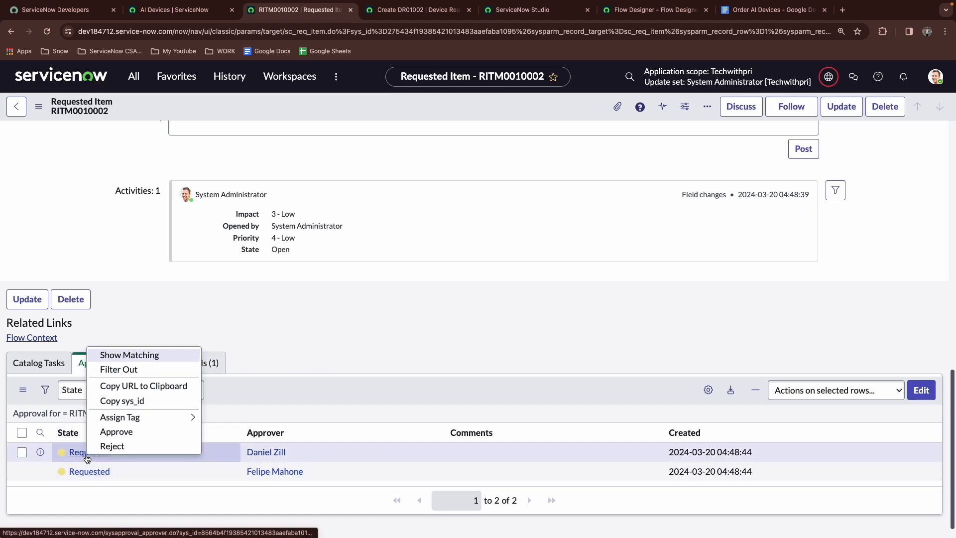
{"action": "left_click", "coordinate": [113, 432]}
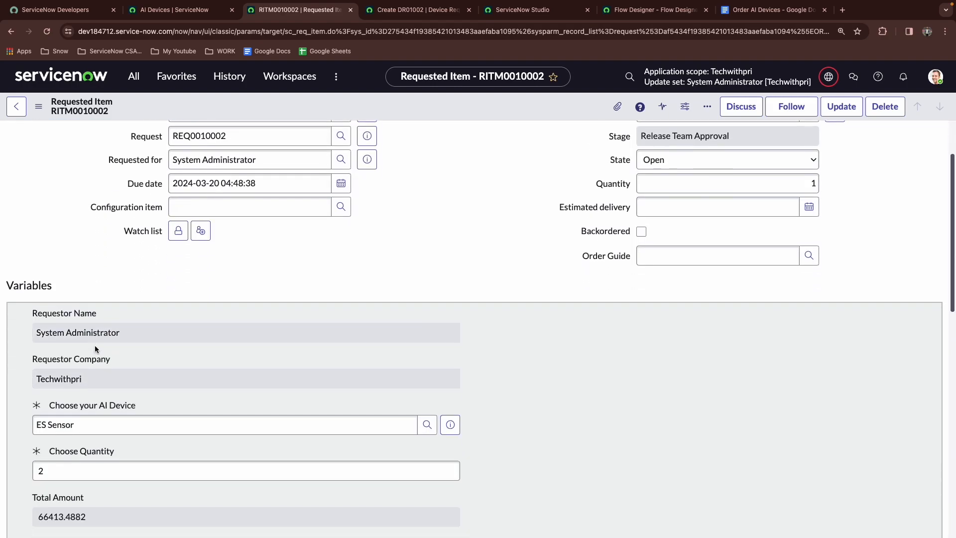
{"action": "scroll", "coordinate": [94, 345], "scroll_direction": "down", "scroll_amount": 8}
{"action": "scroll", "coordinate": [94, 345], "scroll_direction": "down", "scroll_amount": 5}
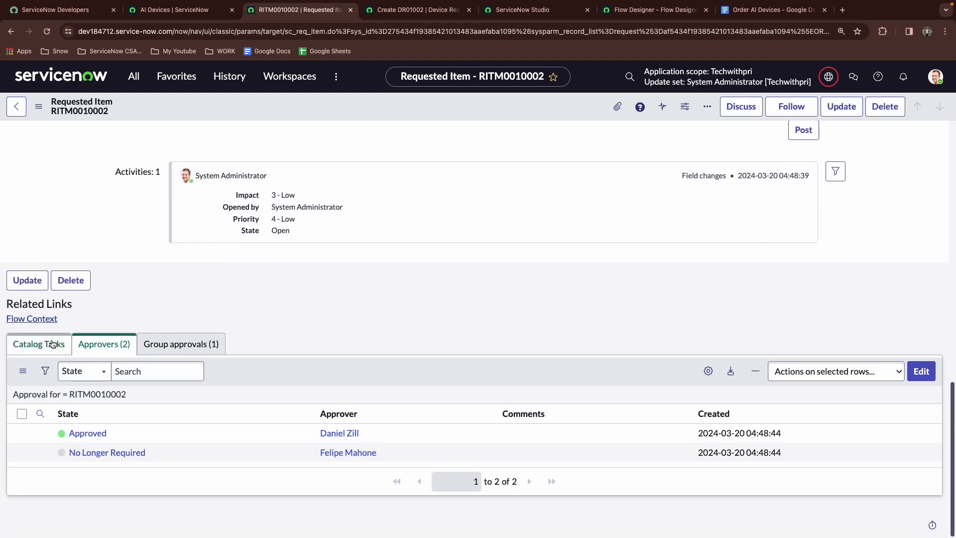
Open the generated catalog task and examine its short description and description fields
{"action": "left_click", "coordinate": [47, 38]}
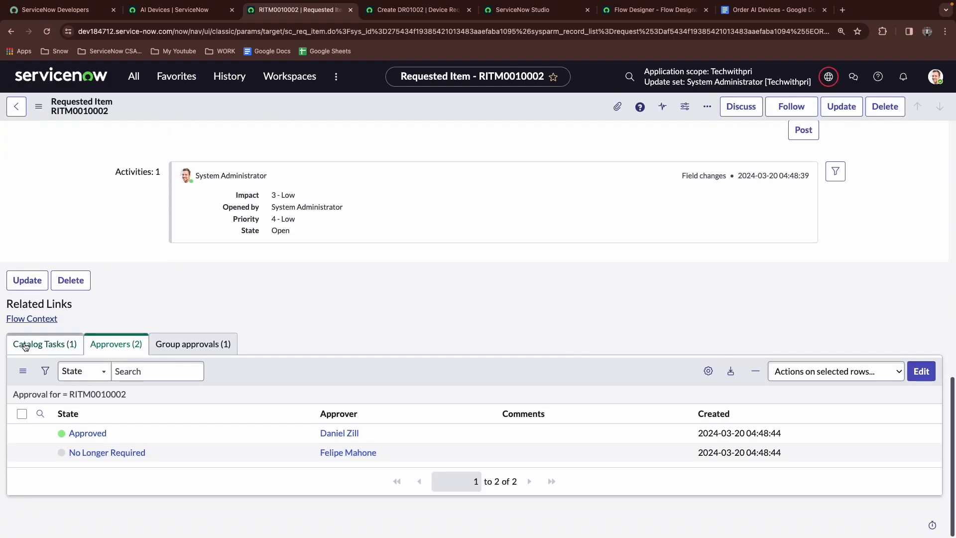
{"action": "left_click", "coordinate": [24, 345]}
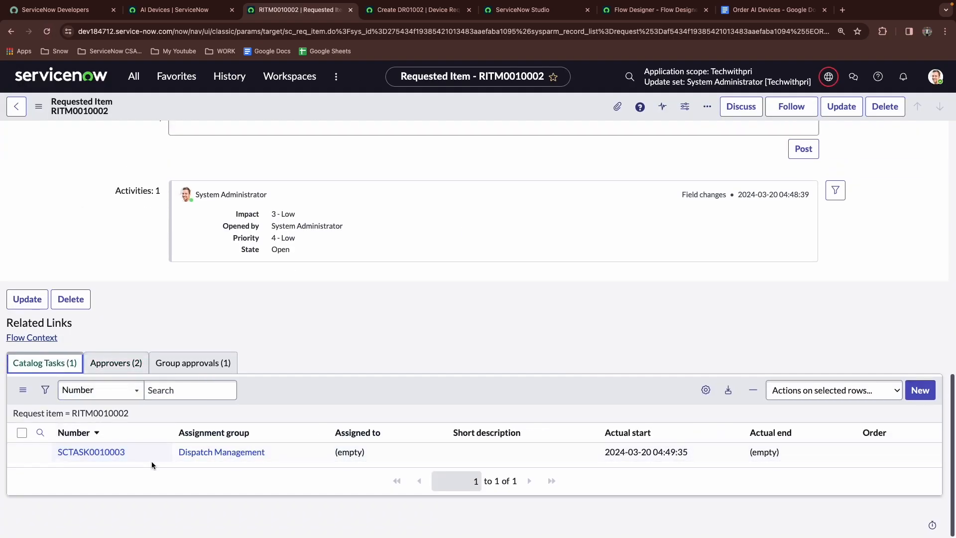
{"action": "left_click", "coordinate": [87, 452]}
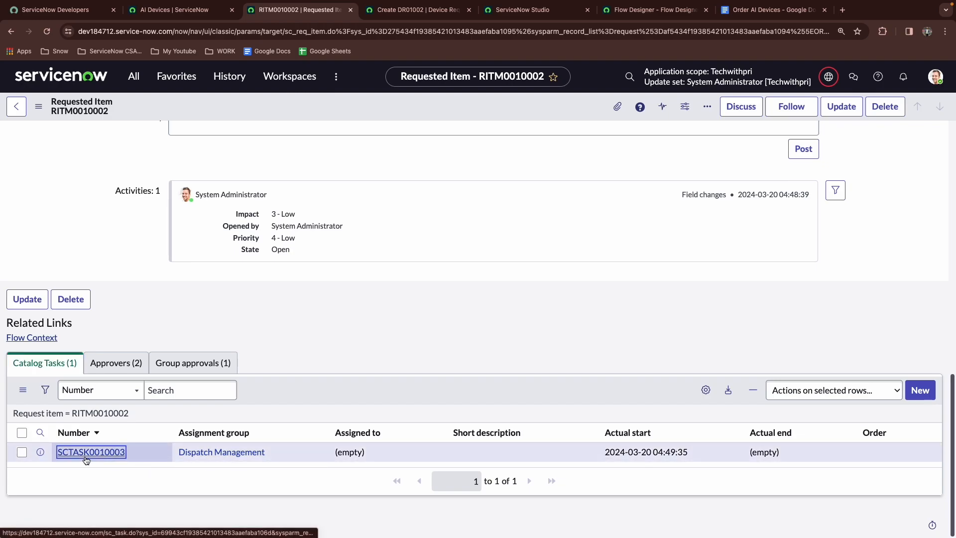
{"action": "triple_click", "coordinate": [234, 288]}
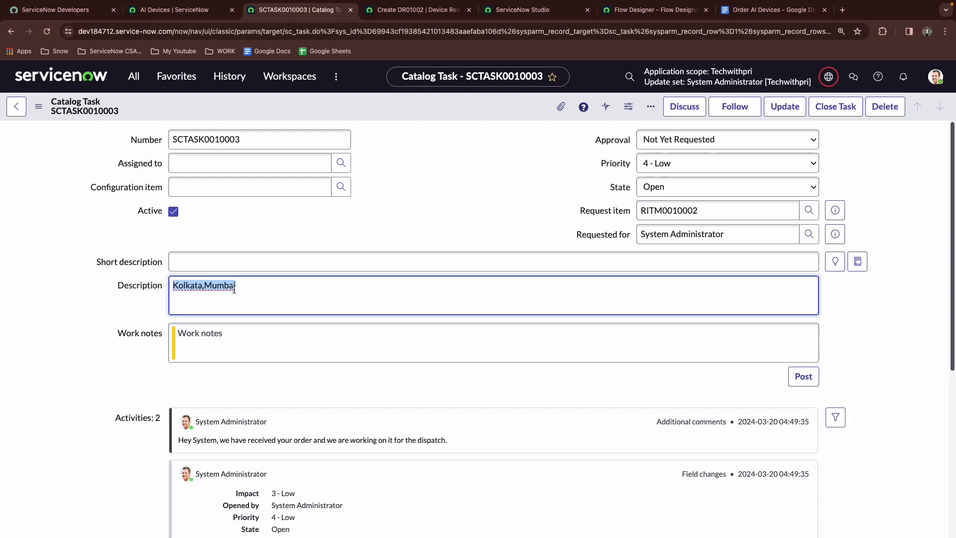
{"action": "left_click", "coordinate": [379, 256]}
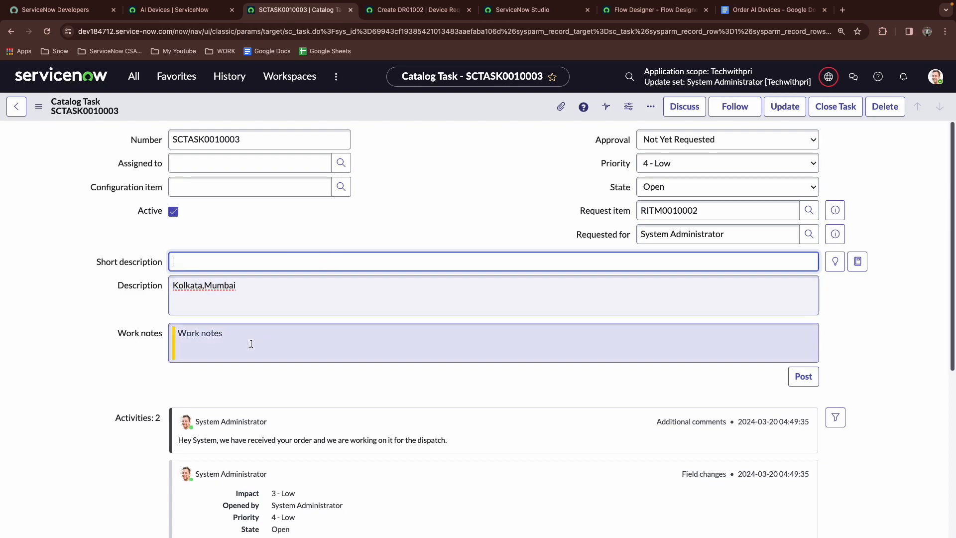
{"action": "scroll", "coordinate": [206, 364], "scroll_direction": "down", "scroll_amount": 3}
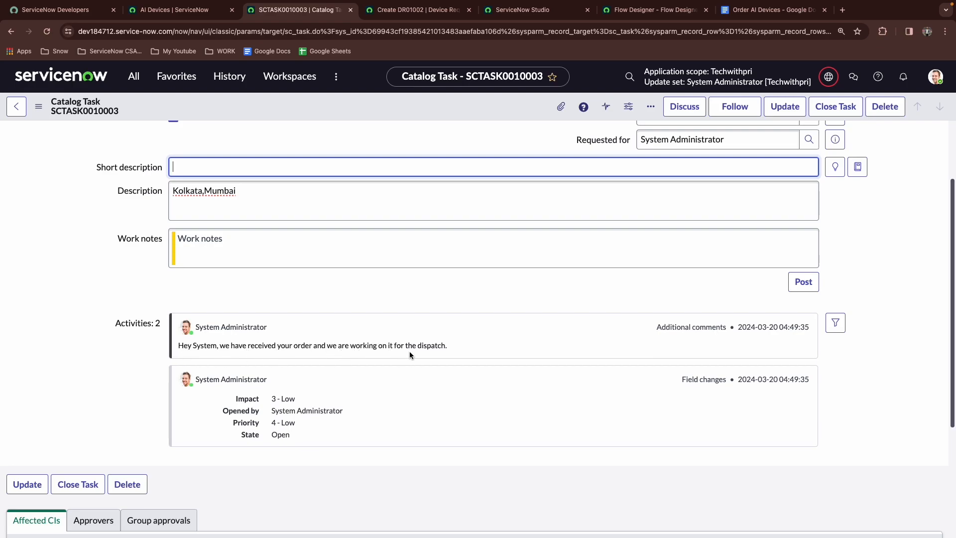
{"action": "scroll", "coordinate": [385, 348], "scroll_direction": "up", "scroll_amount": 3}
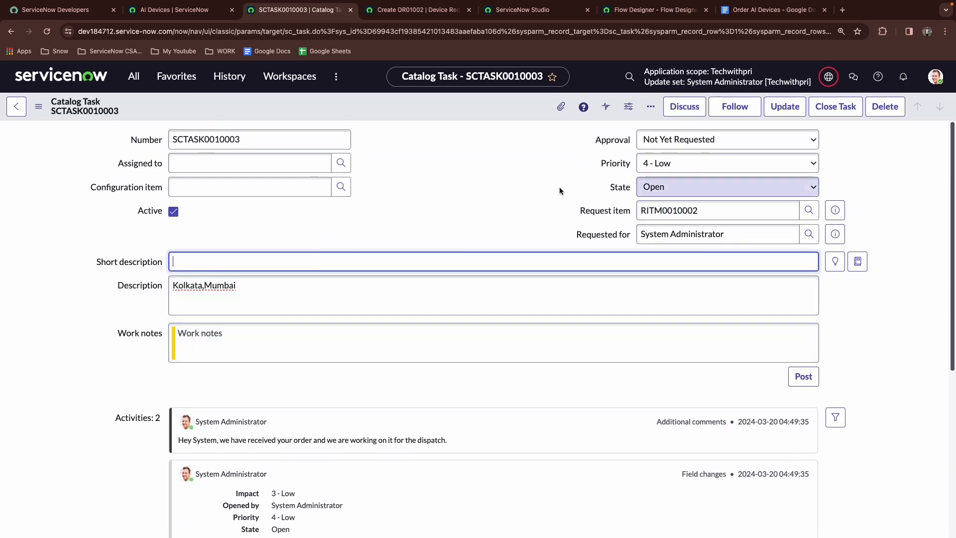
In the flow's Create Catalog Task action, move the Dispatch request short description into the action's Short Description input and remove the duplicate field row
{"action": "left_click", "coordinate": [621, 7]}
{"action": "scroll", "coordinate": [275, 201], "scroll_direction": "down", "scroll_amount": 2}
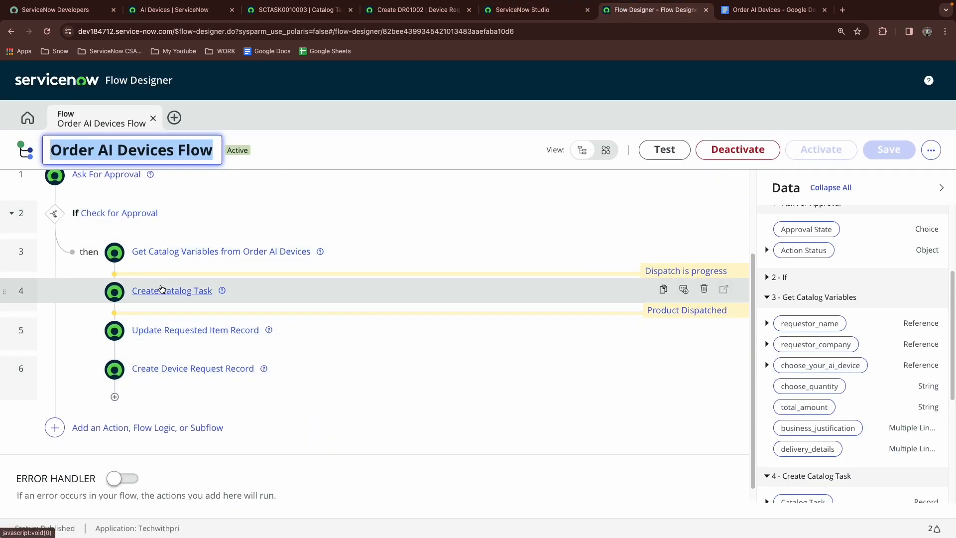
{"action": "left_click", "coordinate": [162, 290]}
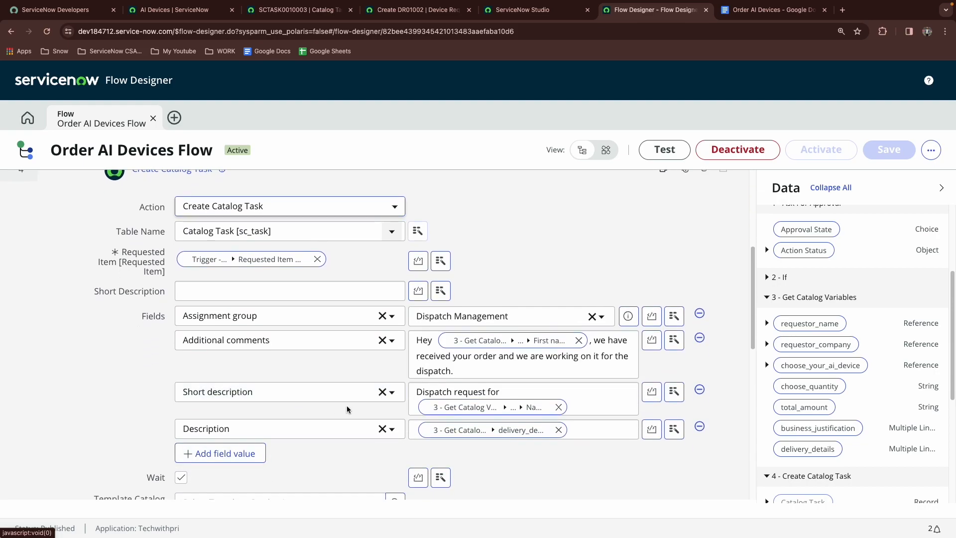
{"action": "left_click", "coordinate": [596, 408]}
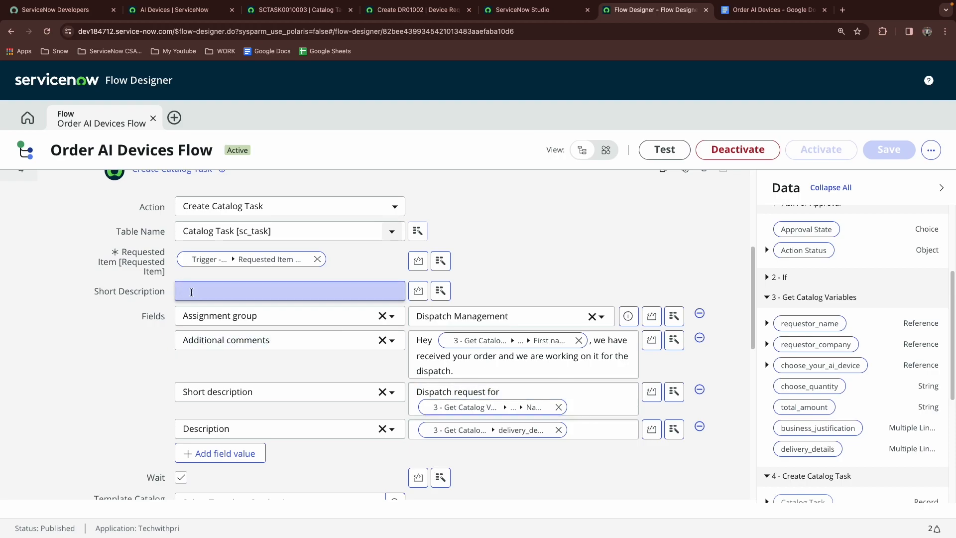
{"action": "left_click", "coordinate": [191, 294]}
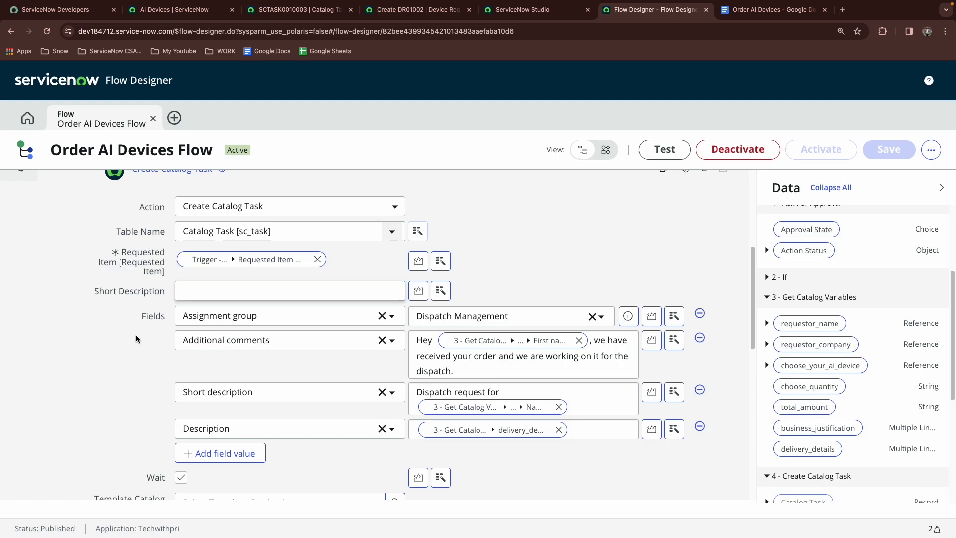
{"action": "left_click", "coordinate": [443, 393]}
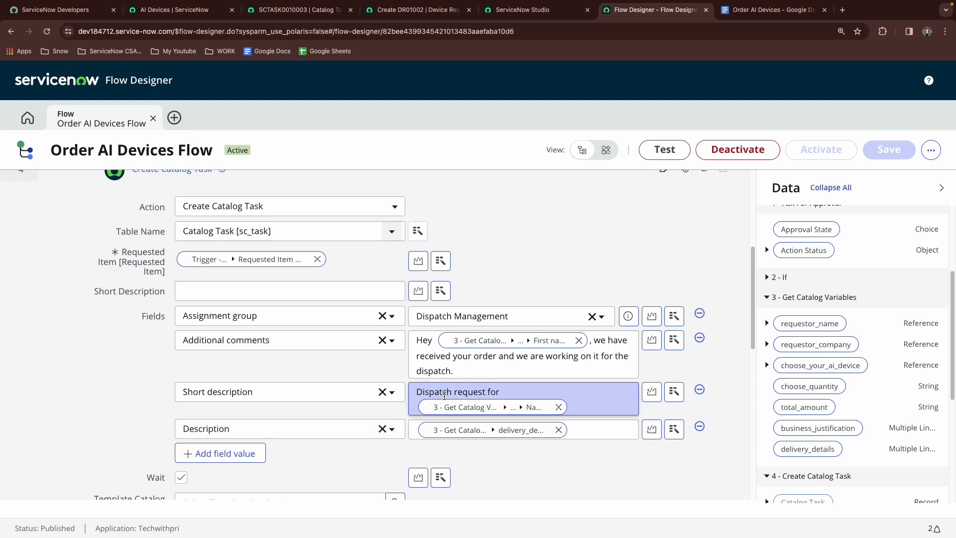
{"action": "key", "text": "ctrl+a"}
{"action": "key", "text": "ctrl+x"}
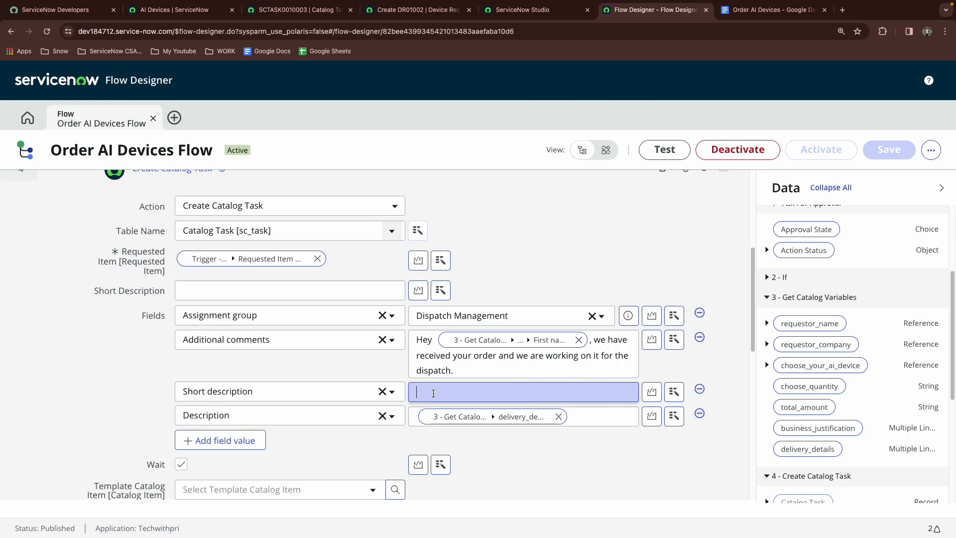
{"action": "left_click", "coordinate": [214, 295]}
{"action": "key", "text": "ctrl+v"}
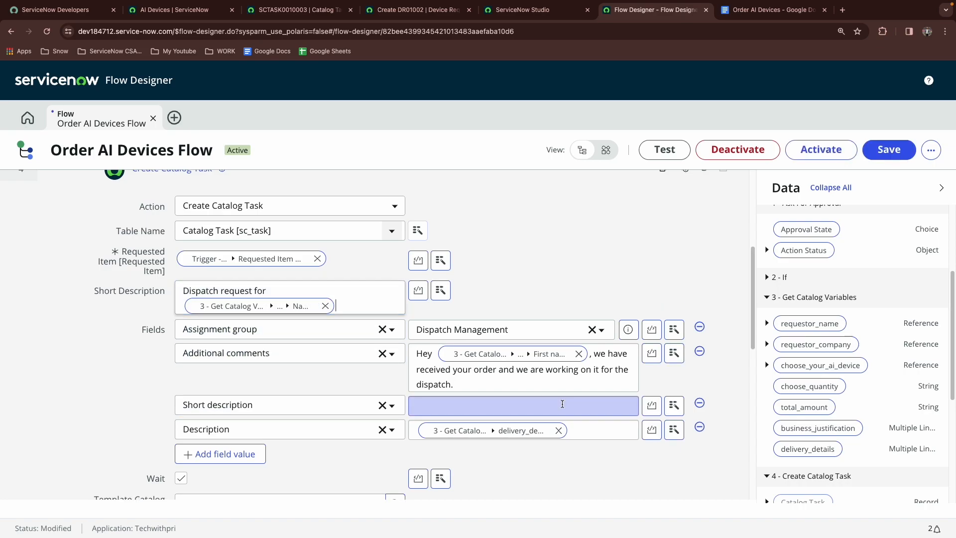
{"action": "left_click", "coordinate": [694, 406]}
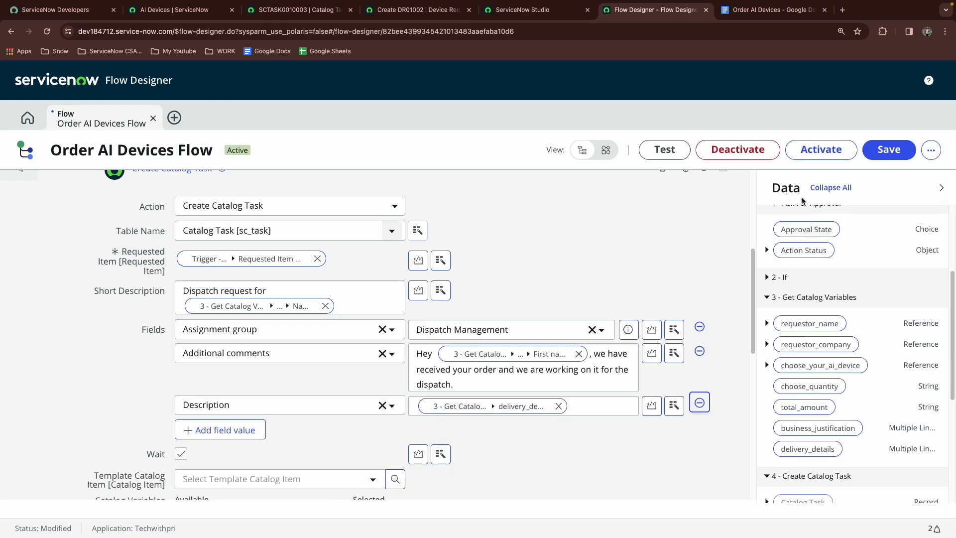
Activate the modified Order AI Devices Flow
{"action": "left_click", "coordinate": [845, 158]}
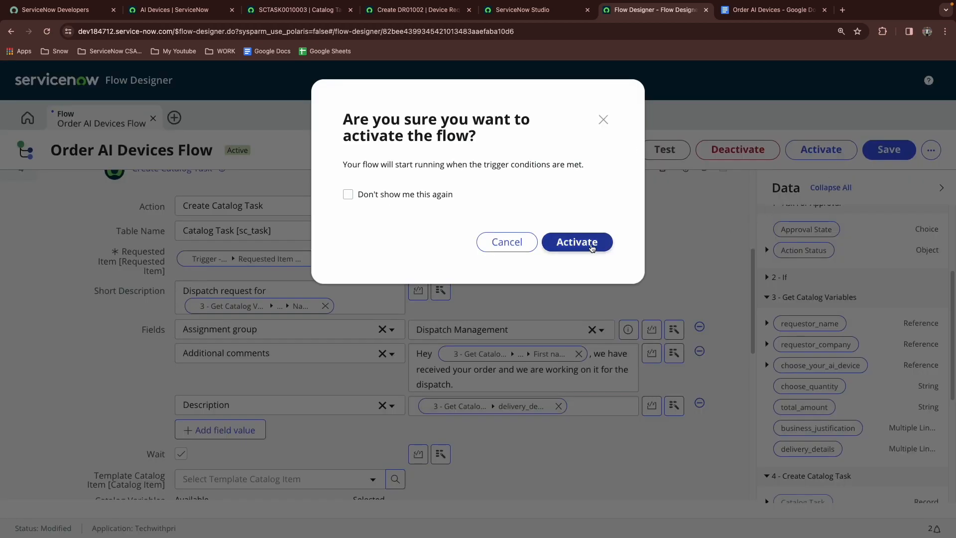
{"action": "left_click", "coordinate": [585, 242]}
{"action": "left_click", "coordinate": [401, 12]}
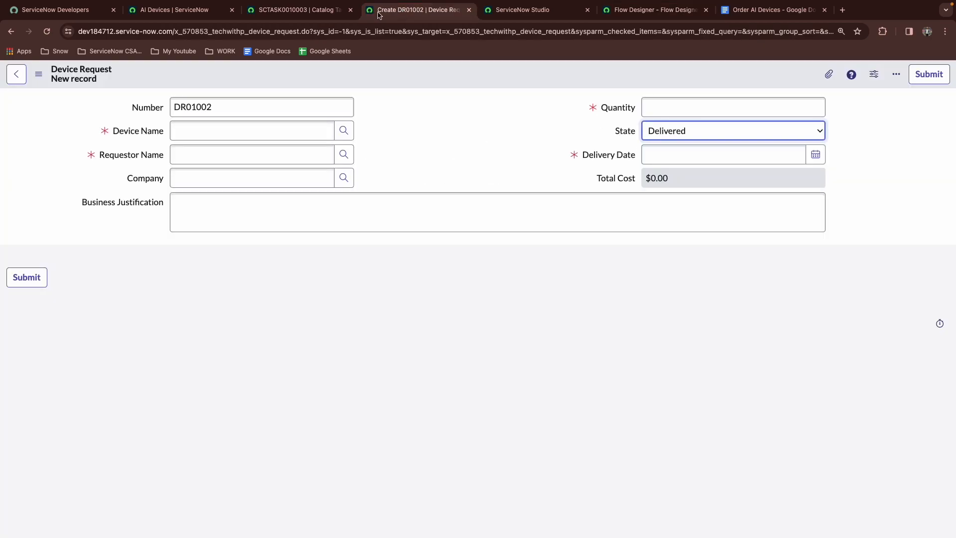
Assign the open catalog task to the first user in the lookup list and close the task
{"action": "left_click", "coordinate": [319, 11]}
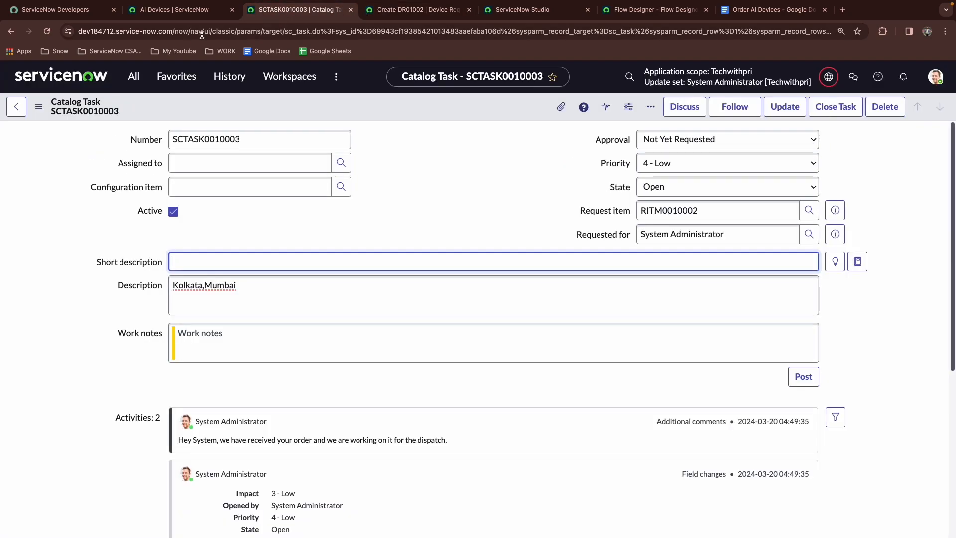
{"action": "scroll", "coordinate": [122, 215], "scroll_direction": "down", "scroll_amount": 4}
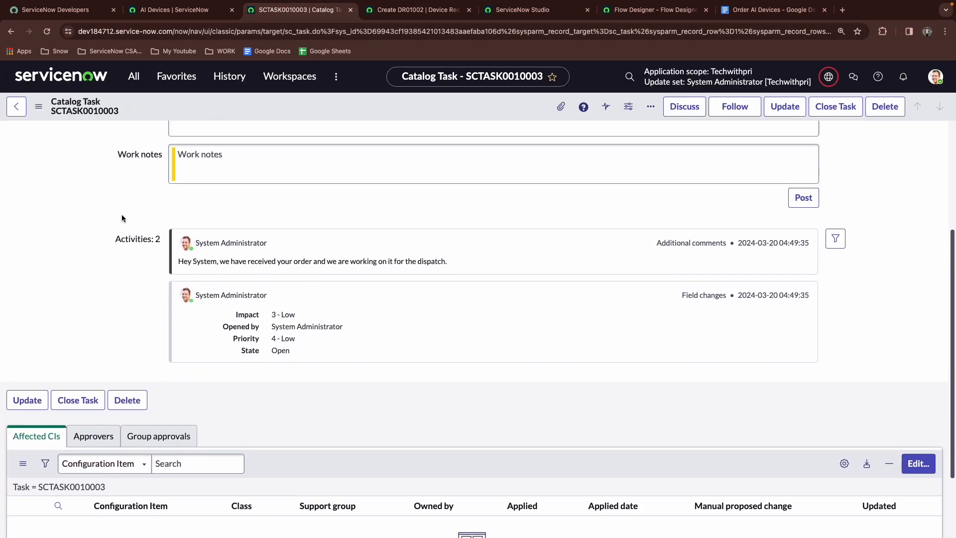
{"action": "scroll", "coordinate": [122, 214], "scroll_direction": "up", "scroll_amount": 4}
{"action": "left_click", "coordinate": [284, 170]}
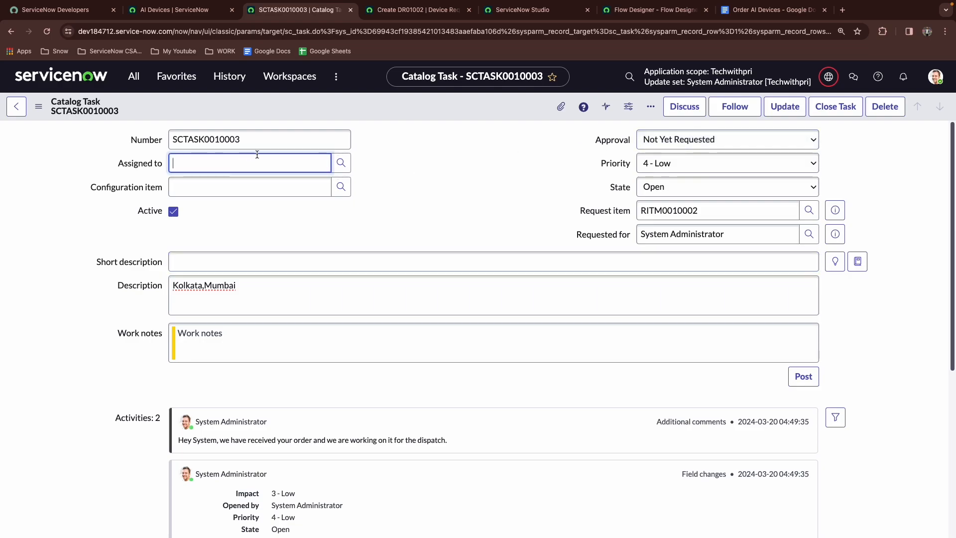
{"action": "left_click", "coordinate": [341, 163]}
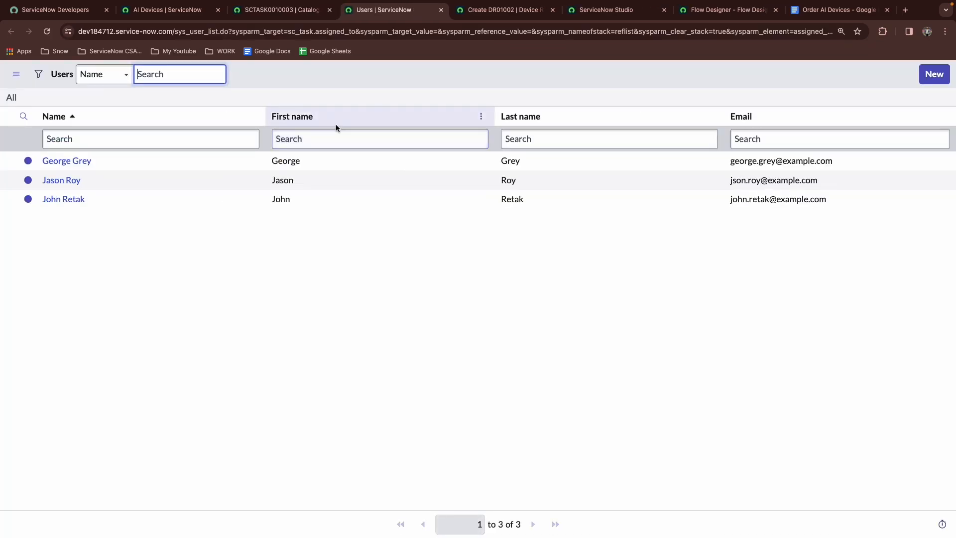
{"action": "left_click", "coordinate": [70, 166]}
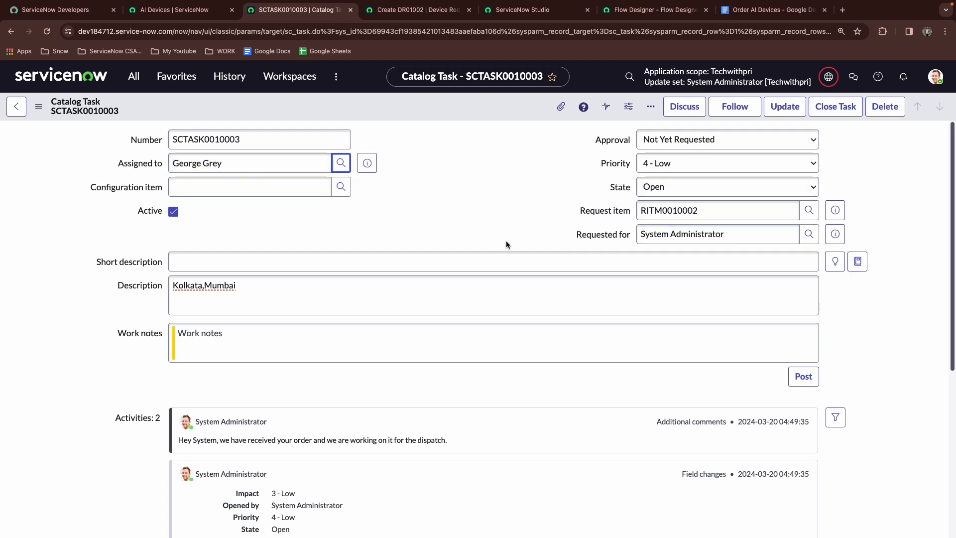
{"action": "left_click", "coordinate": [820, 114]}
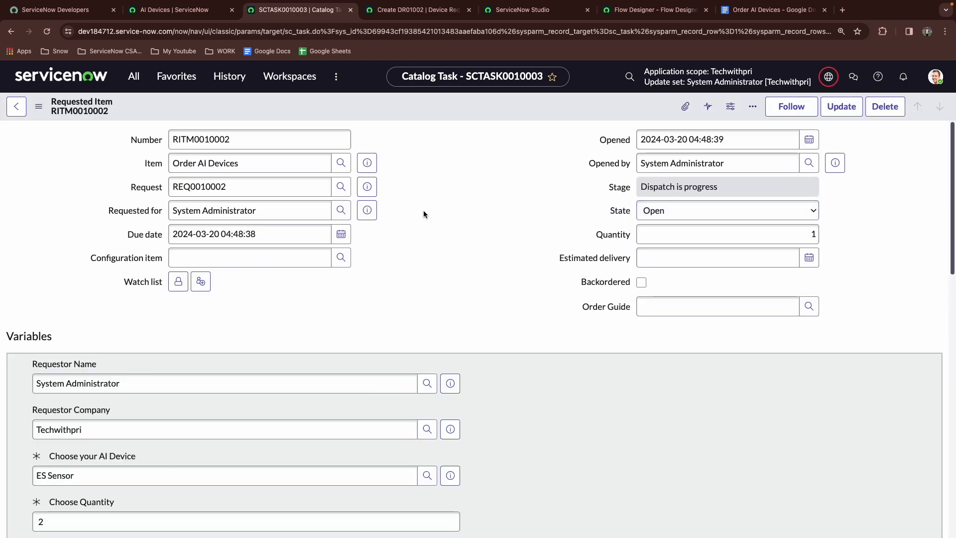
Reload the requested item and review its stage, state, activity comments and related catalog tasks
{"action": "scroll", "coordinate": [229, 214], "scroll_direction": "down", "scroll_amount": 7}
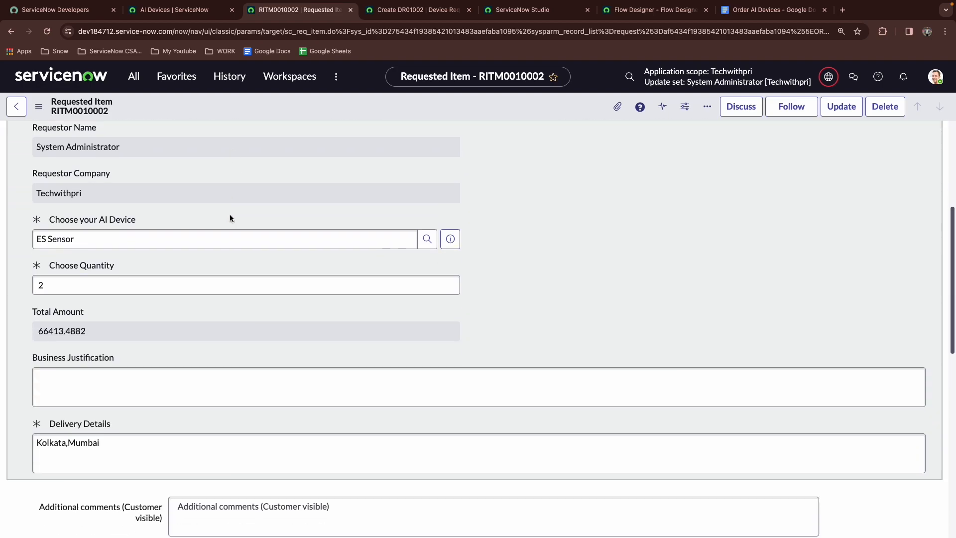
{"action": "left_click", "coordinate": [53, 34]}
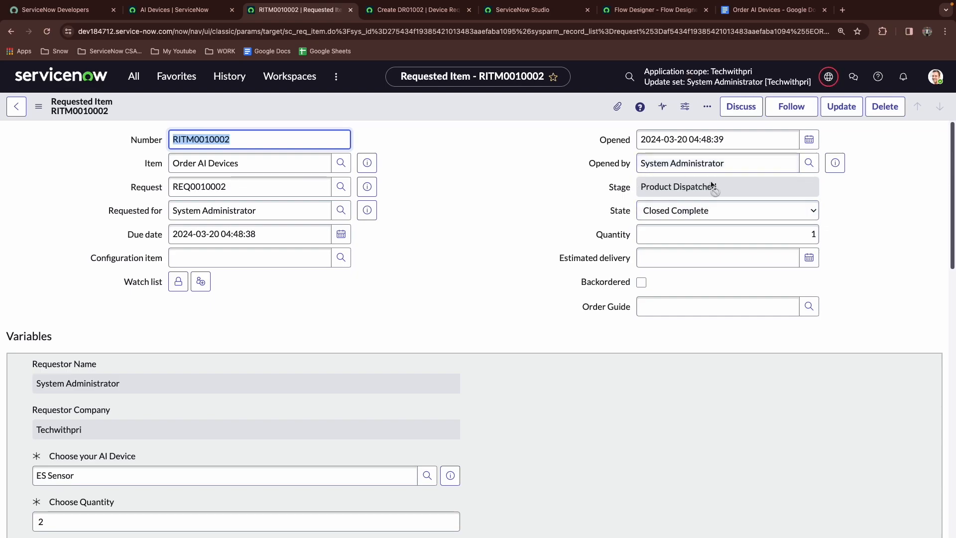
{"action": "scroll", "coordinate": [490, 244], "scroll_direction": "down", "scroll_amount": 8}
{"action": "scroll", "coordinate": [478, 254], "scroll_direction": "down", "scroll_amount": 8}
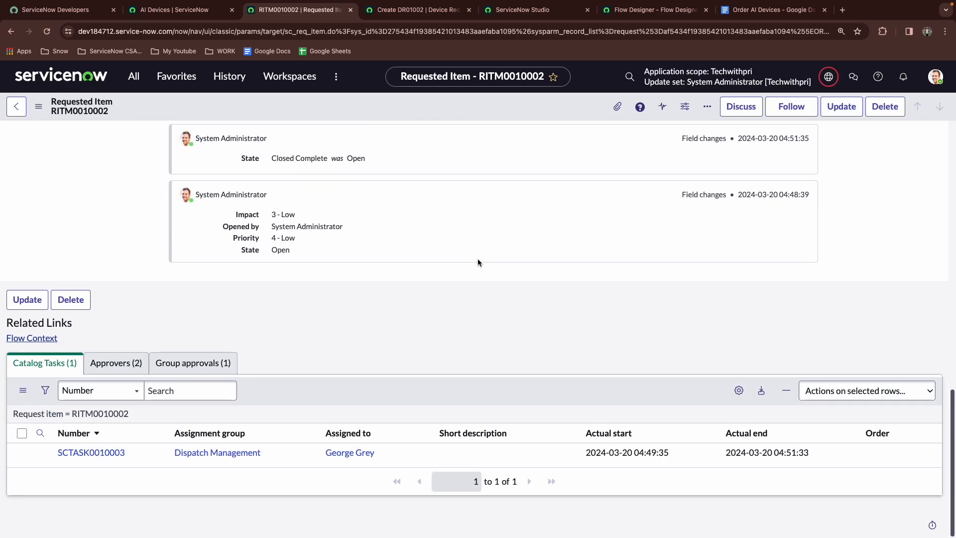
{"action": "scroll", "coordinate": [477, 258], "scroll_direction": "up", "scroll_amount": 3}
{"action": "scroll", "coordinate": [477, 262], "scroll_direction": "up", "scroll_amount": 1}
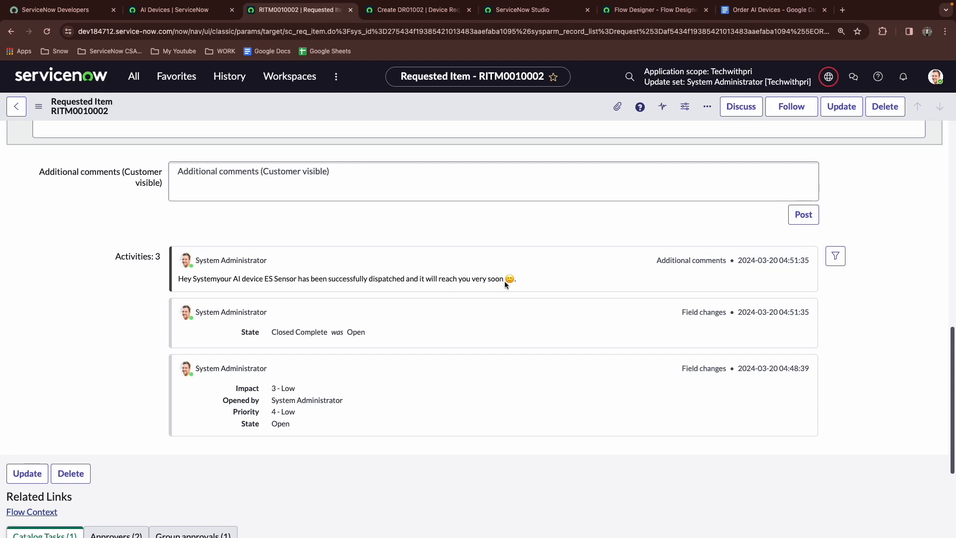
{"action": "scroll", "coordinate": [420, 321], "scroll_direction": "up", "scroll_amount": 15}
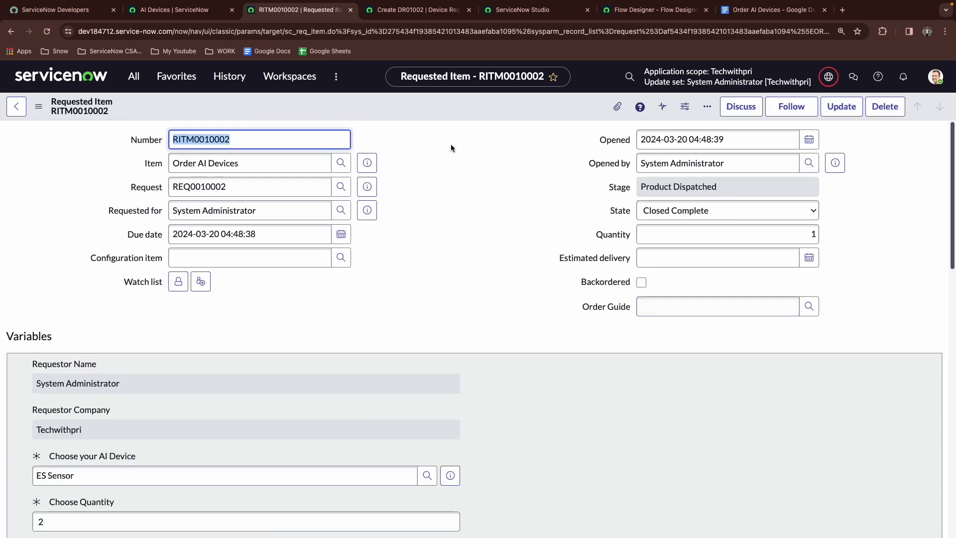
Leave the blank device request form without saving and open the new request from the All Device Request list
{"action": "left_click", "coordinate": [393, 12]}
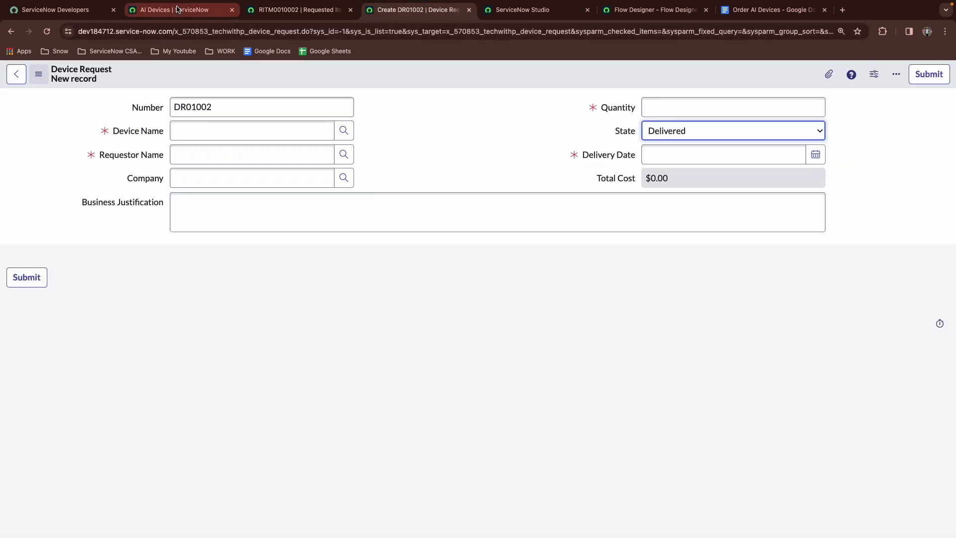
{"action": "left_click", "coordinate": [17, 74]}
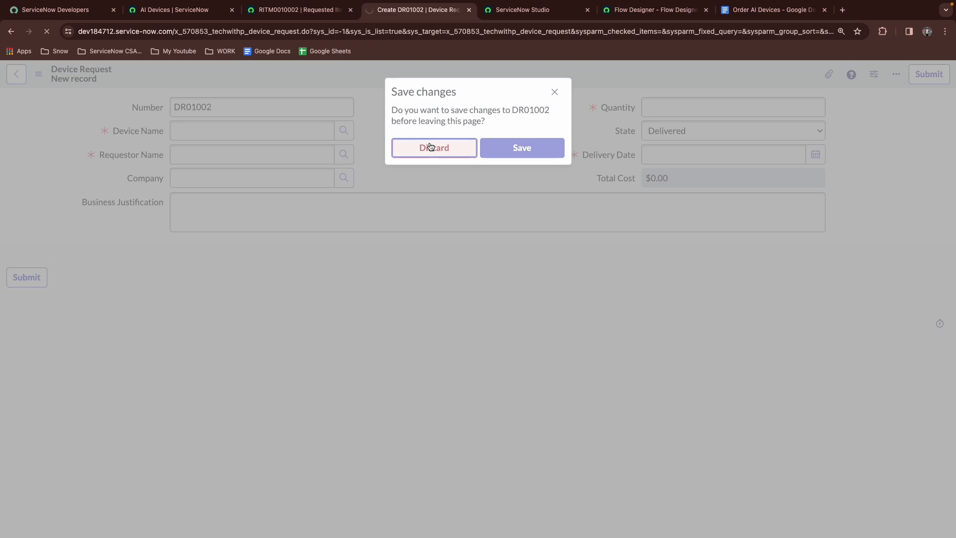
{"action": "left_click", "coordinate": [177, 76]}
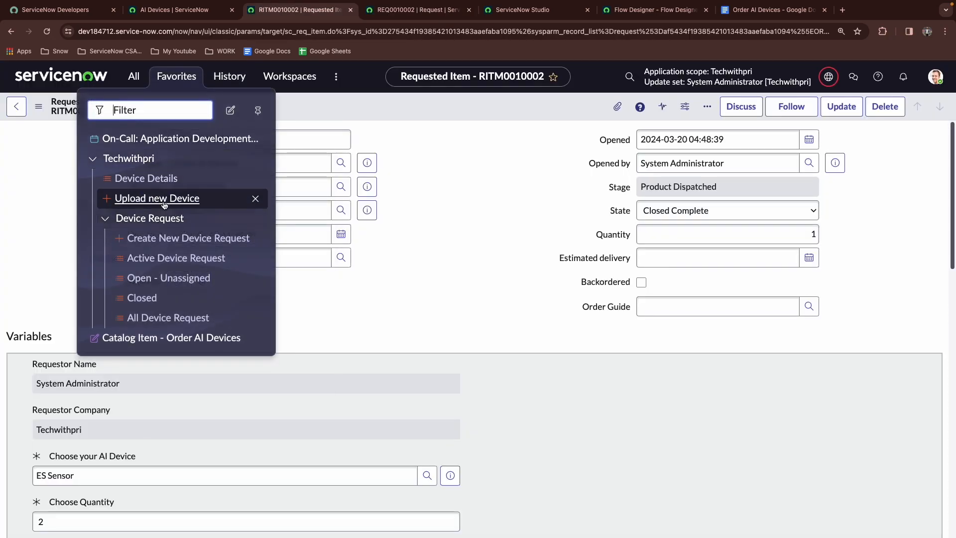
{"action": "middle_click", "coordinate": [185, 323]}
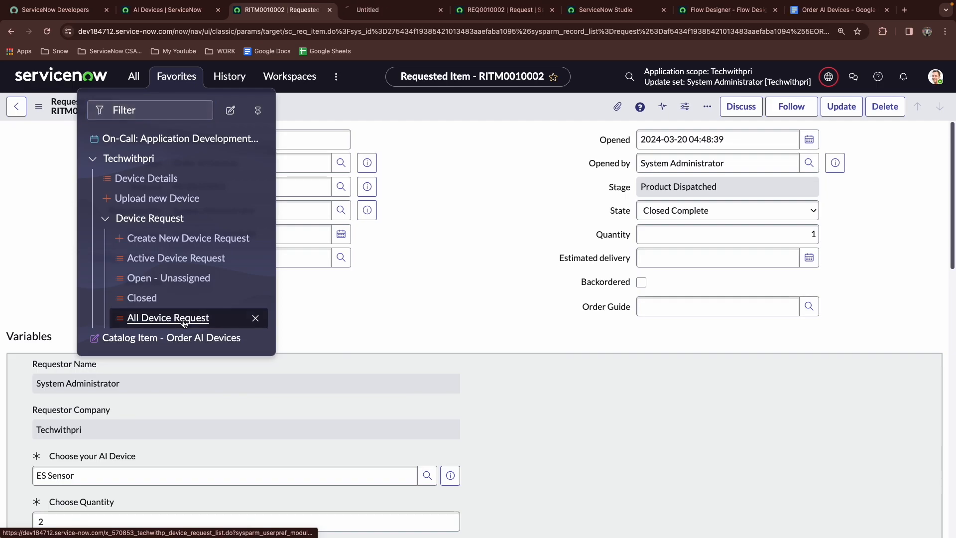
{"action": "left_click", "coordinate": [397, 11]}
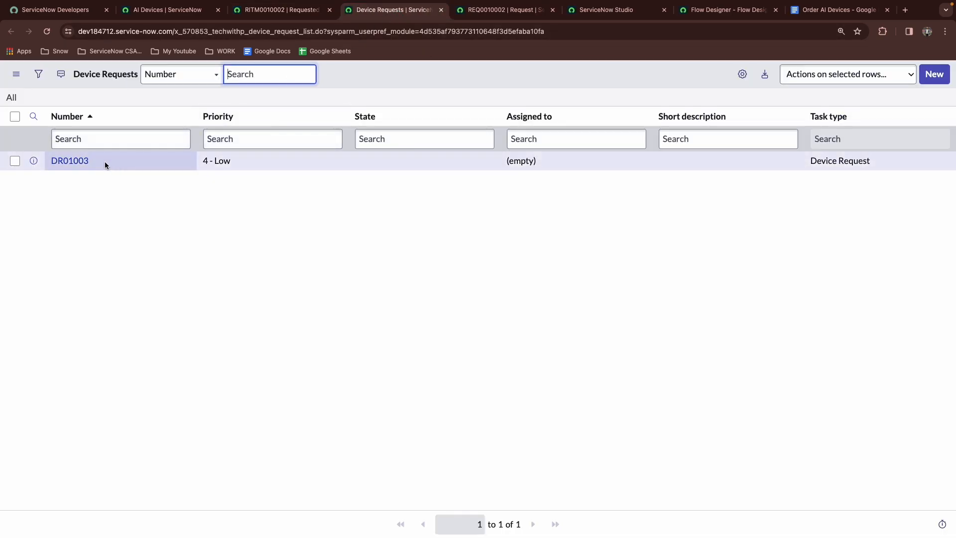
{"action": "left_click", "coordinate": [72, 163]}
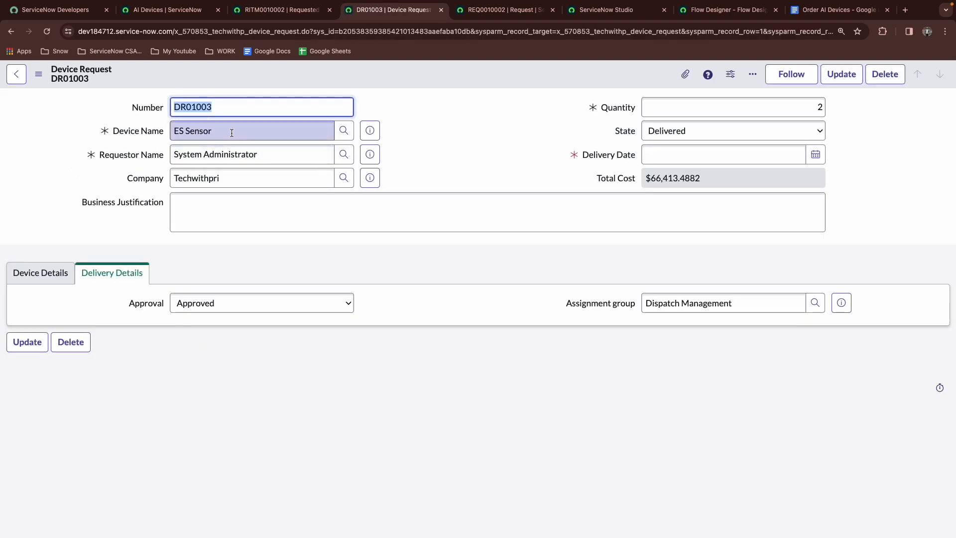
Examine the device request's fields, total cost currency options and Device Details section
{"action": "left_click", "coordinate": [249, 155]}
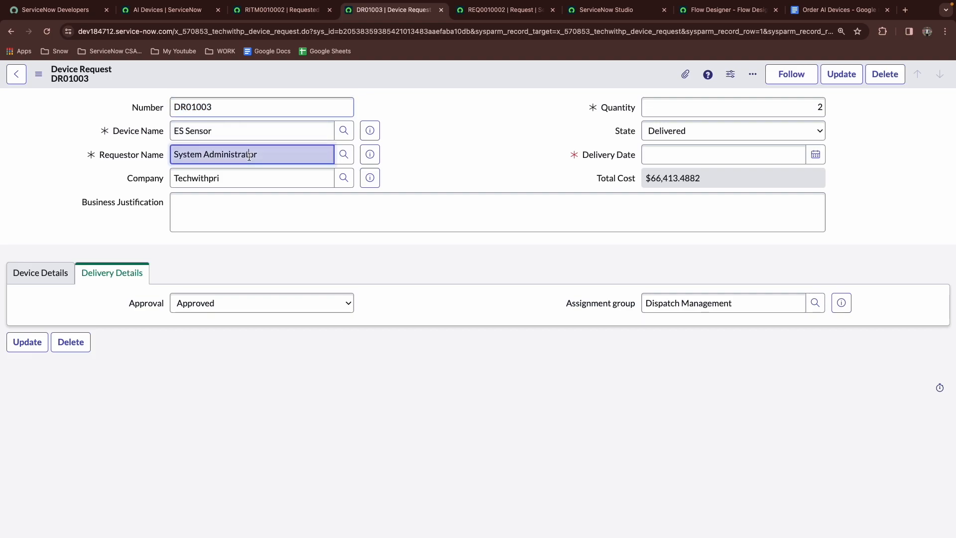
{"action": "left_click", "coordinate": [251, 177]}
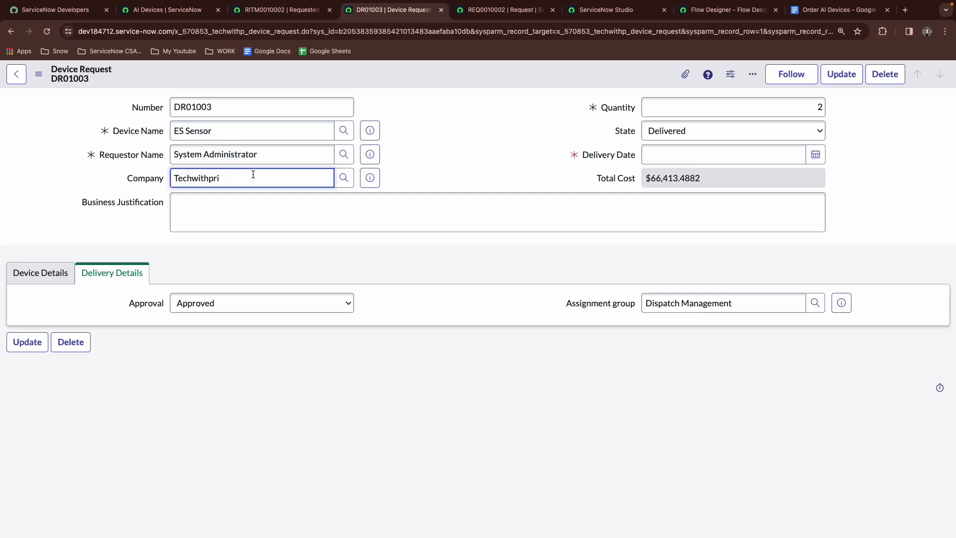
{"action": "left_click", "coordinate": [692, 184]}
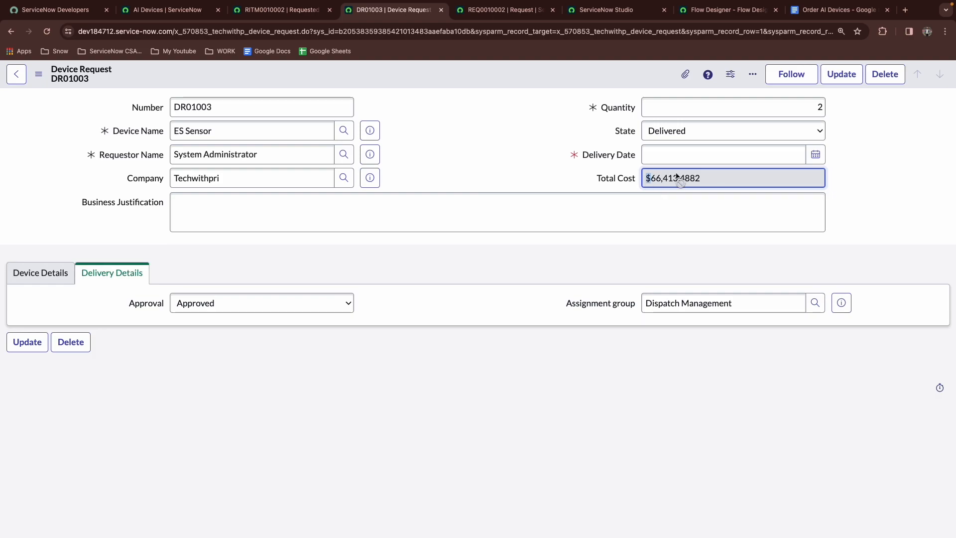
{"action": "left_click", "coordinate": [677, 153]}
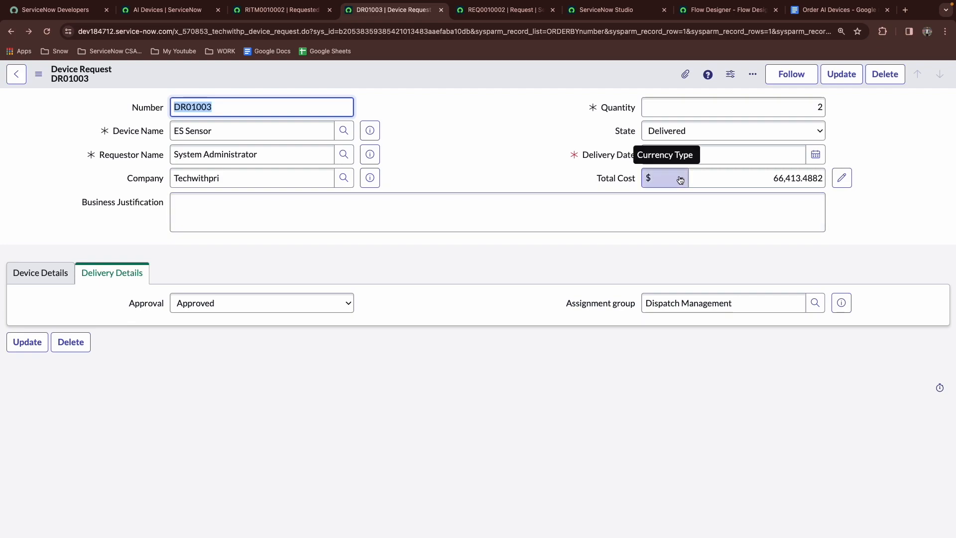
{"action": "left_click", "coordinate": [680, 179]}
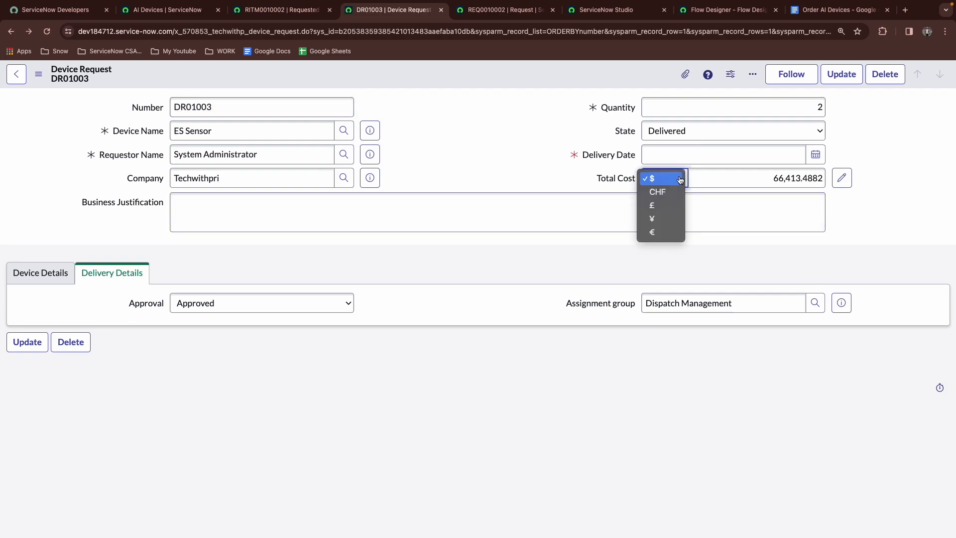
{"action": "left_click", "coordinate": [648, 255]}
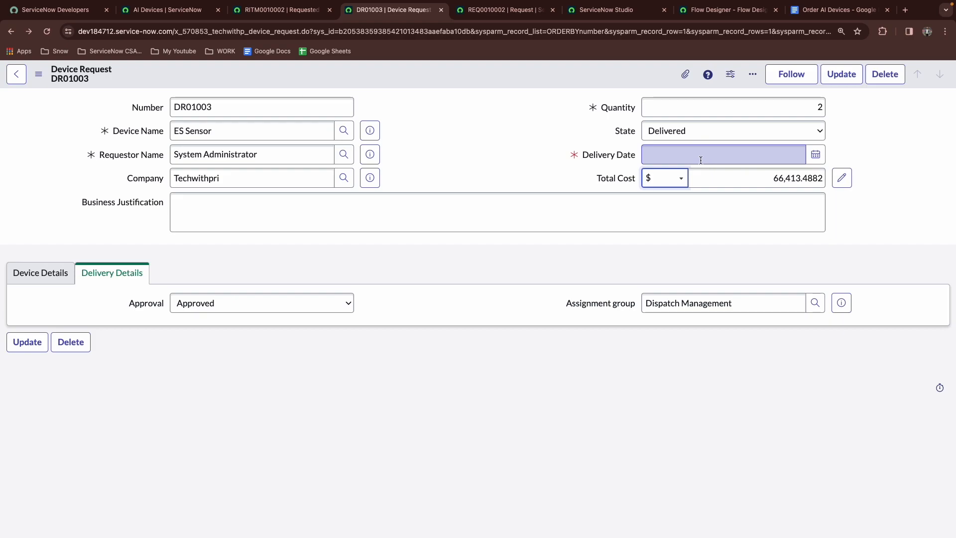
{"action": "left_click", "coordinate": [50, 279]}
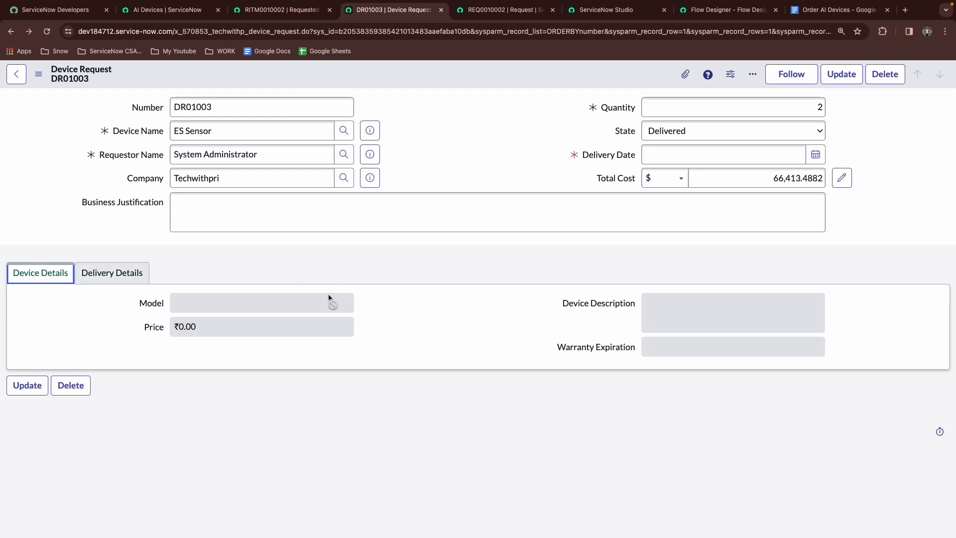
{"action": "triple_click", "coordinate": [298, 131]}
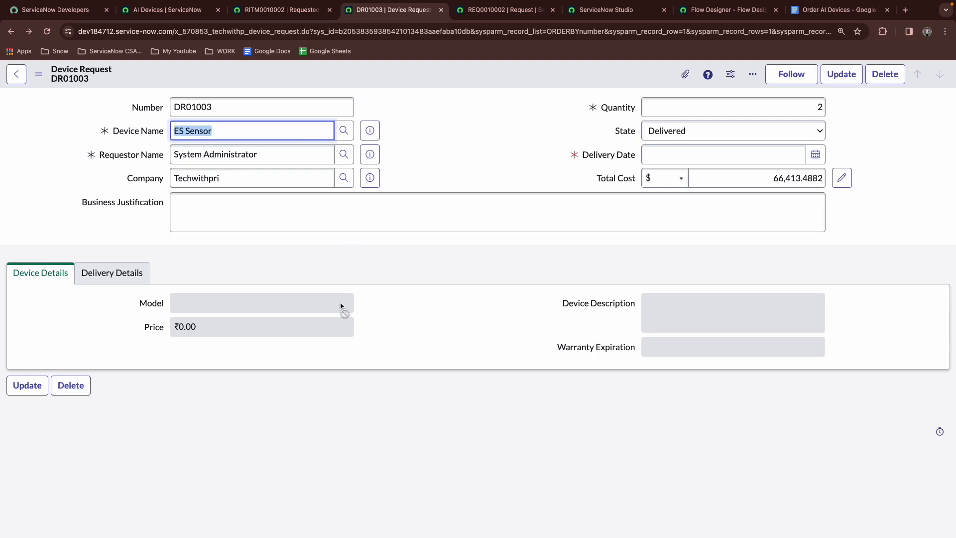
Review the code of the Show the section client script in Studio
{"action": "left_click", "coordinate": [612, 10]}
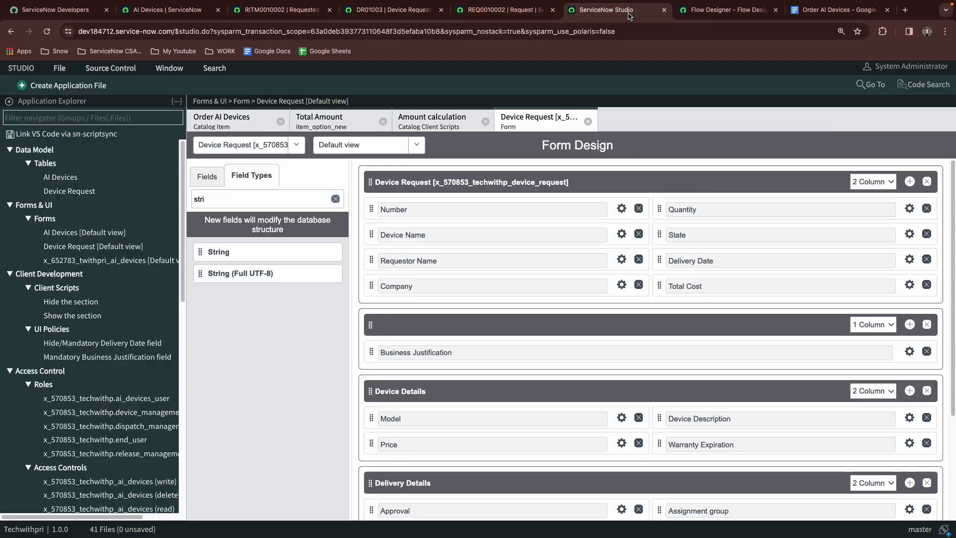
{"action": "left_click", "coordinate": [587, 121]}
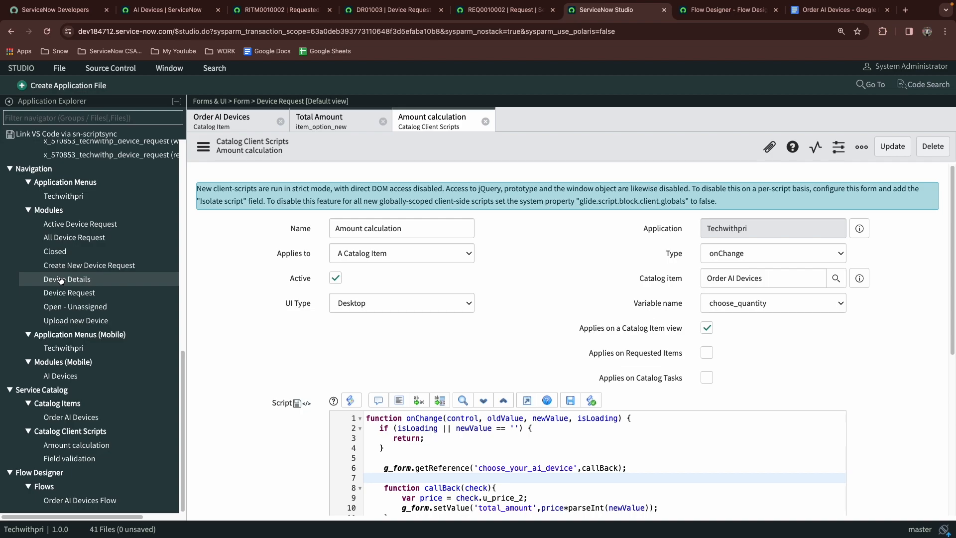
{"action": "scroll", "coordinate": [67, 348], "scroll_direction": "up", "scroll_amount": 10}
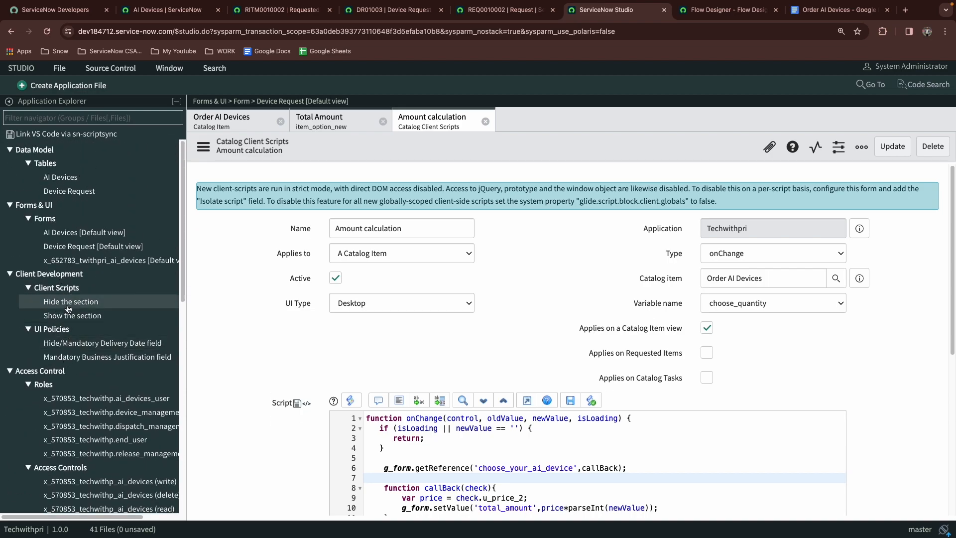
{"action": "left_click", "coordinate": [61, 317]}
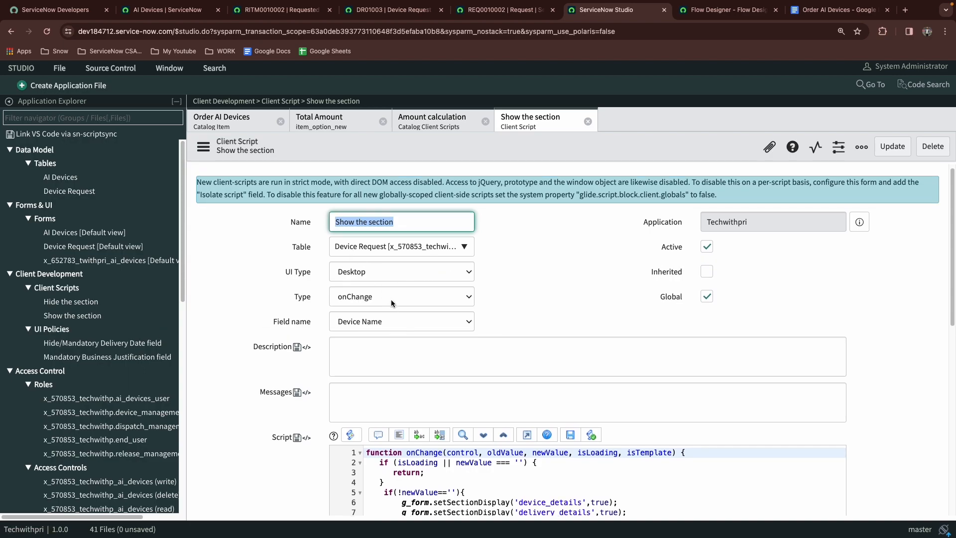
{"action": "scroll", "coordinate": [256, 294], "scroll_direction": "down", "scroll_amount": 4}
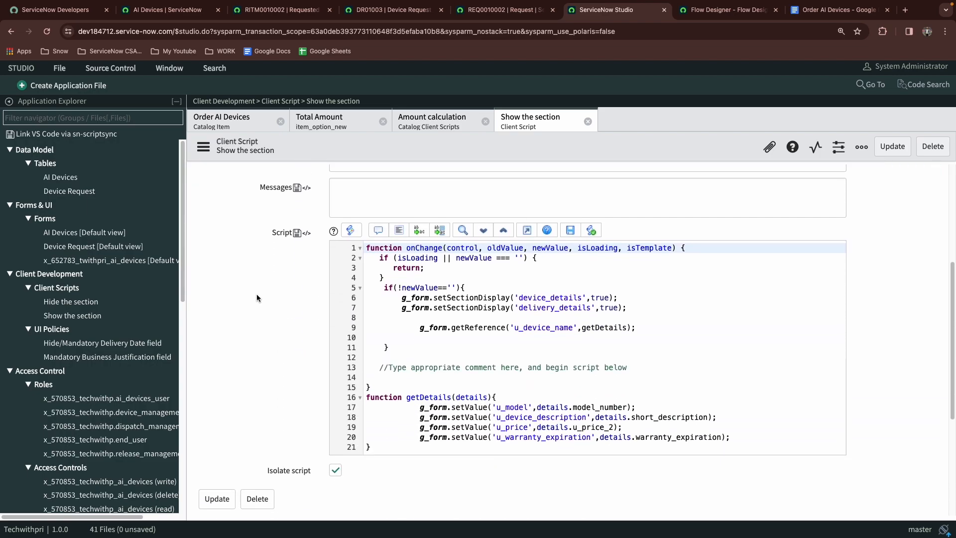
{"action": "left_click", "coordinate": [465, 377]}
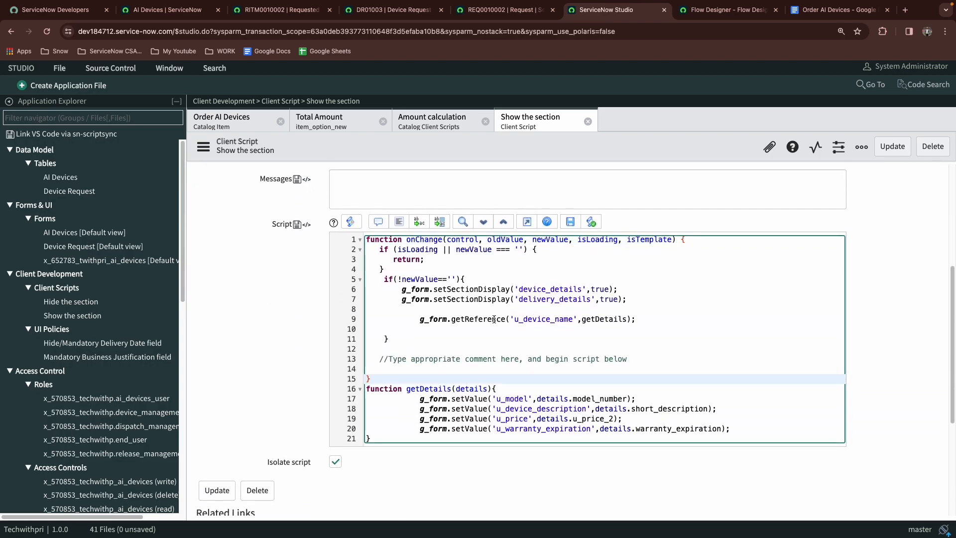
{"action": "double_click", "coordinate": [554, 398]}
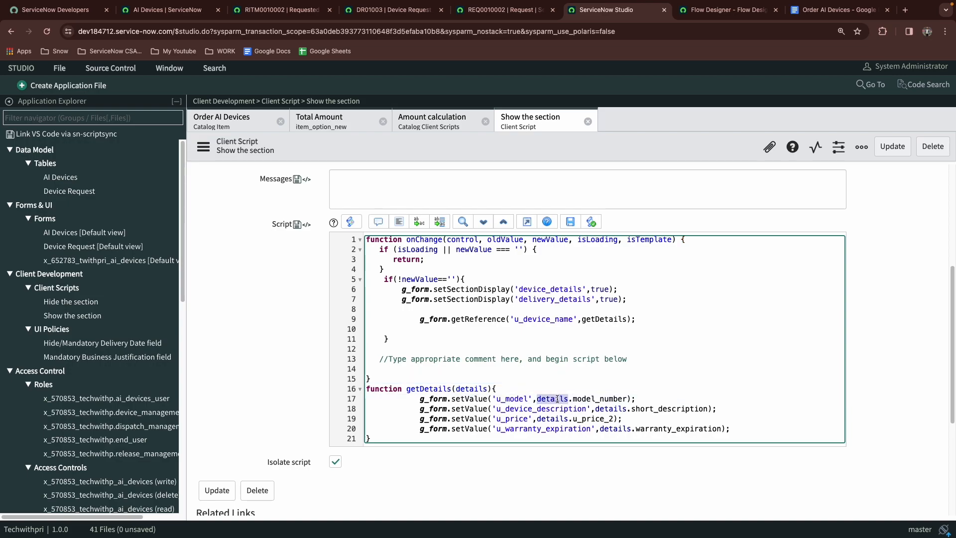
{"action": "left_click", "coordinate": [616, 409]}
{"action": "scroll", "coordinate": [373, 288], "scroll_direction": "up", "scroll_amount": 5}
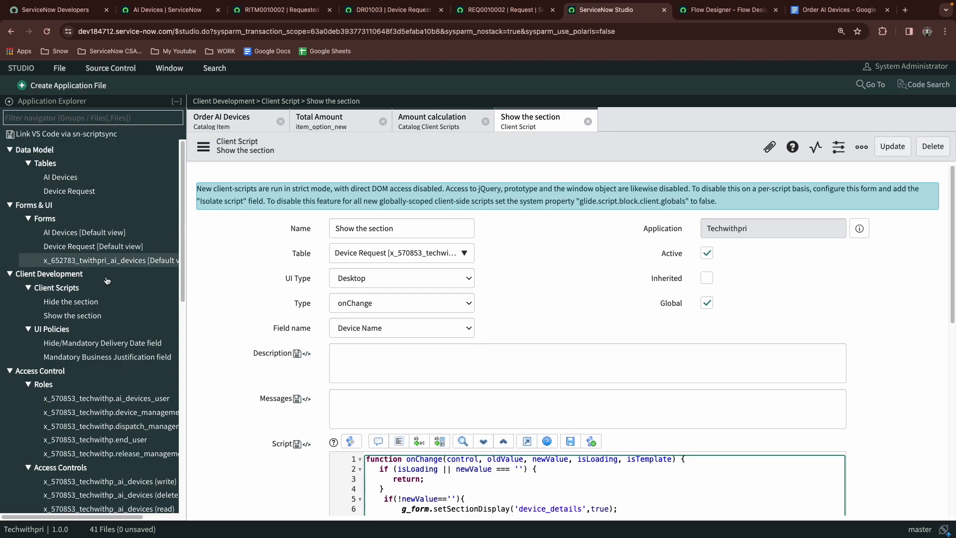
Open the Hide the section client script and add an else{ branch after the empty device name check
{"action": "left_click", "coordinate": [68, 303]}
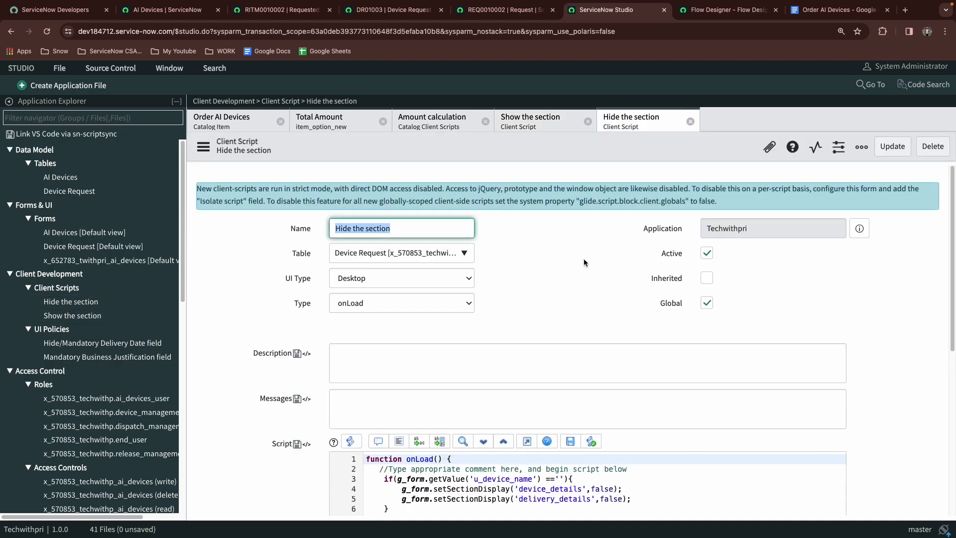
{"action": "scroll", "coordinate": [454, 382], "scroll_direction": "down", "scroll_amount": 3}
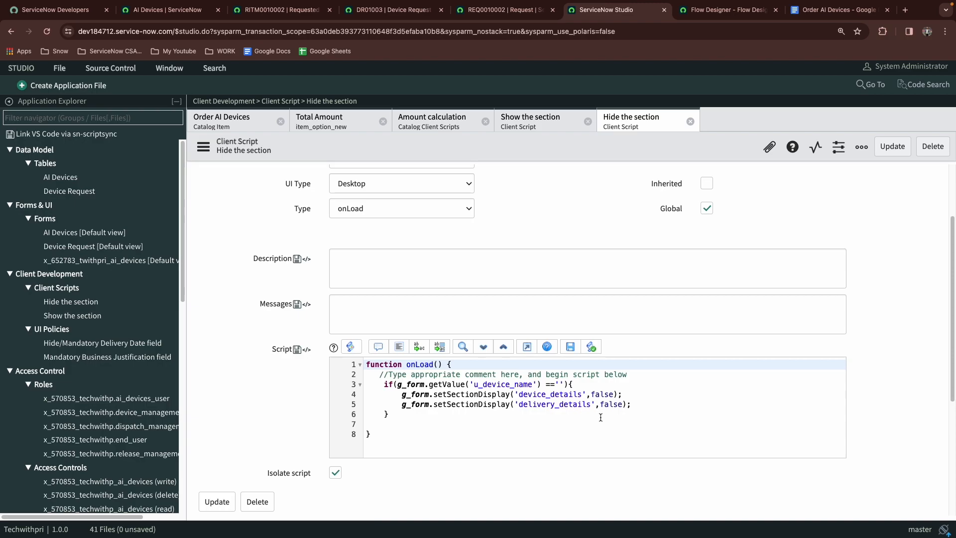
{"action": "left_click", "coordinate": [400, 415]}
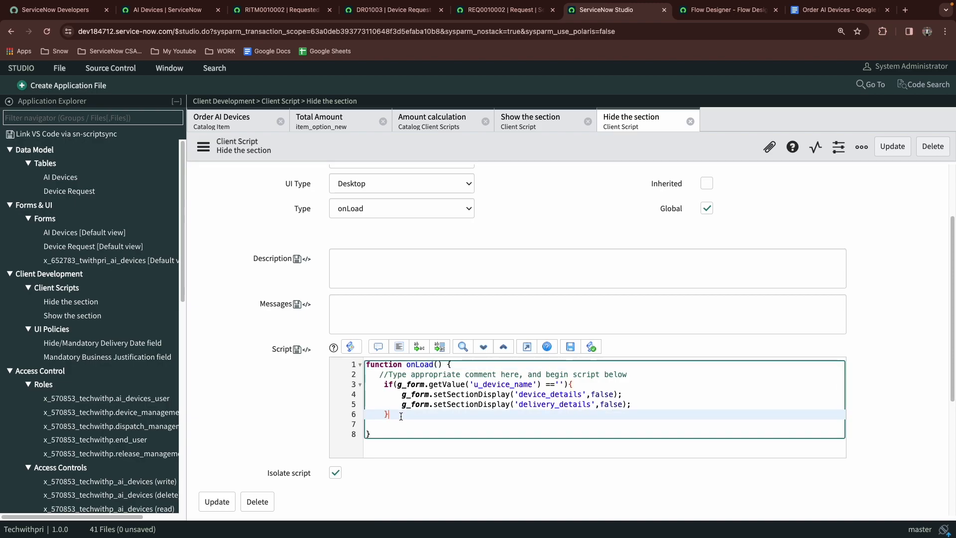
{"action": "type", "text": "else{"}
{"action": "key", "text": "Return"}
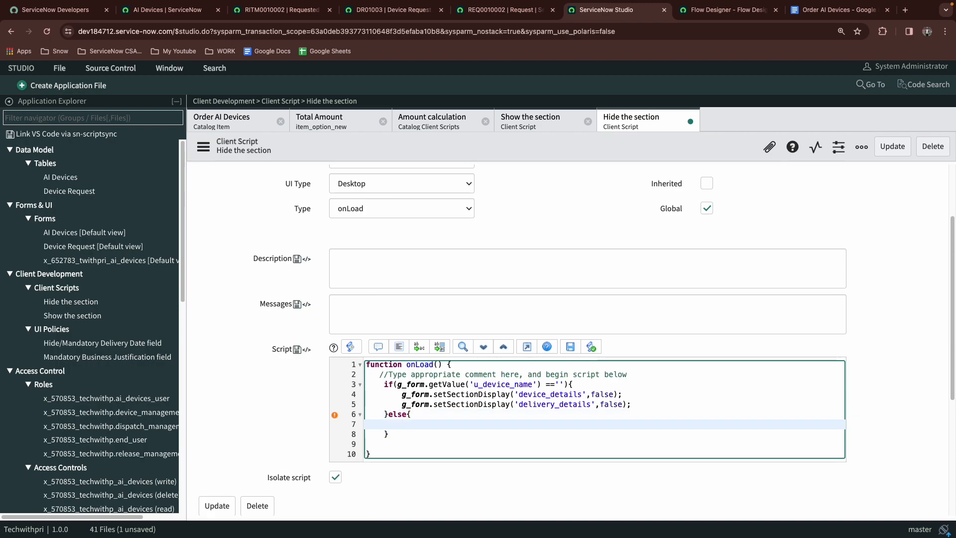
Copy the getDetails function from the Show the section script into the else branch of Hide the section
{"action": "left_click", "coordinate": [527, 122]}
{"action": "scroll", "coordinate": [437, 332], "scroll_direction": "down", "scroll_amount": 3}
{"action": "left_click_drag", "start_coordinate": [367, 434], "coordinate": [728, 484]}
{"action": "key", "text": "super+c"}
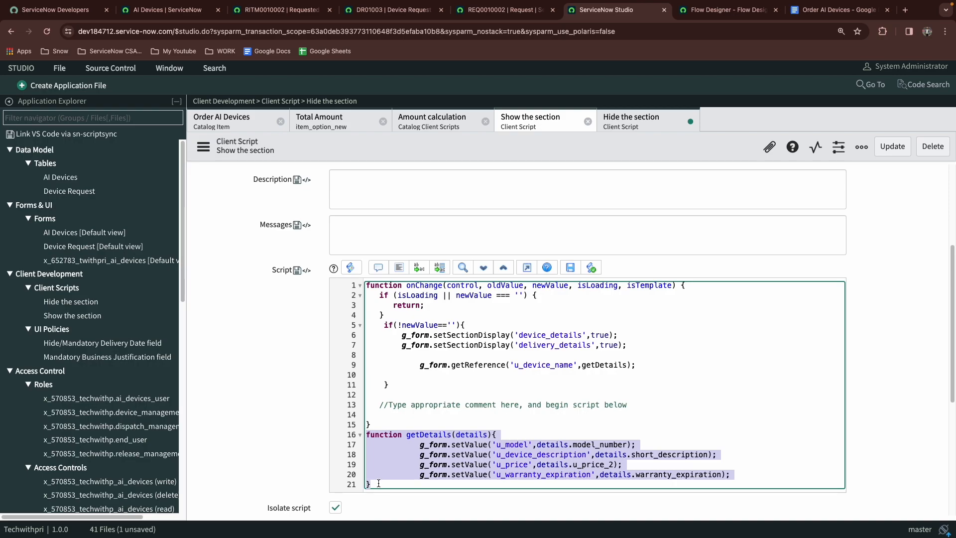
{"action": "left_click", "coordinate": [640, 124]}
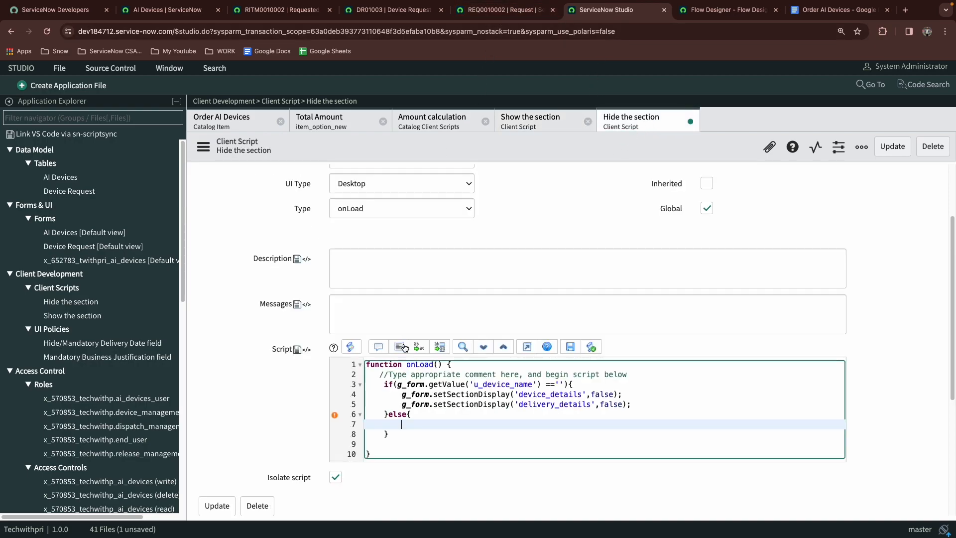
{"action": "key", "text": "super+v"}
{"action": "left_click", "coordinate": [424, 417]}
{"action": "key", "text": "Return"}
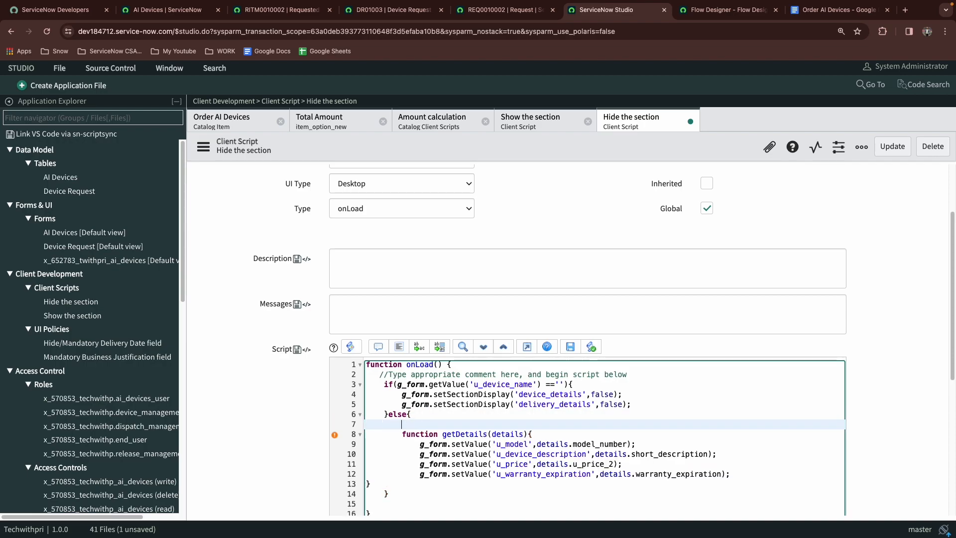
Copy the g_form.getReference('u_device_name',getDetails) call into the else branch and save the Hide the section script
{"action": "left_click", "coordinate": [545, 124]}
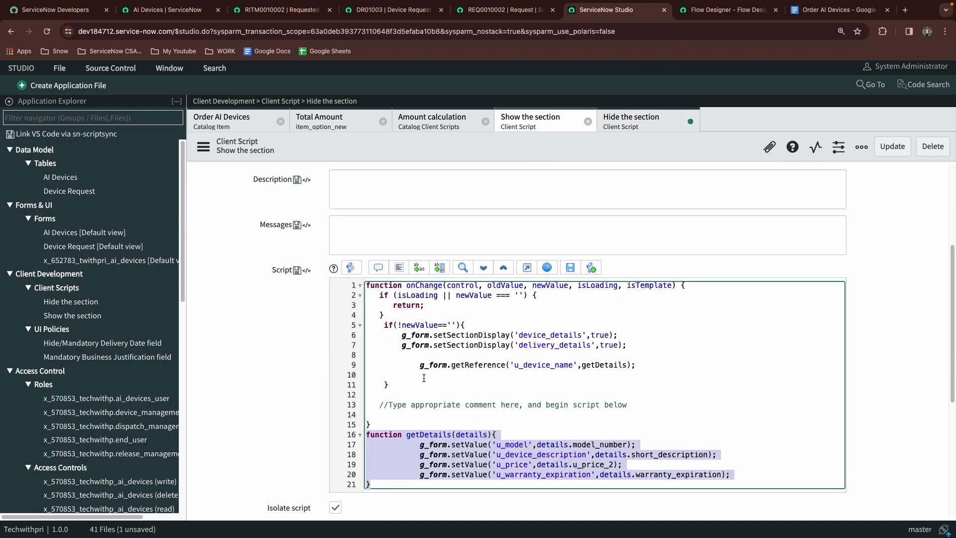
{"action": "left_click_drag", "start_coordinate": [418, 366], "coordinate": [659, 360]}
{"action": "key", "text": "ctrl+c"}
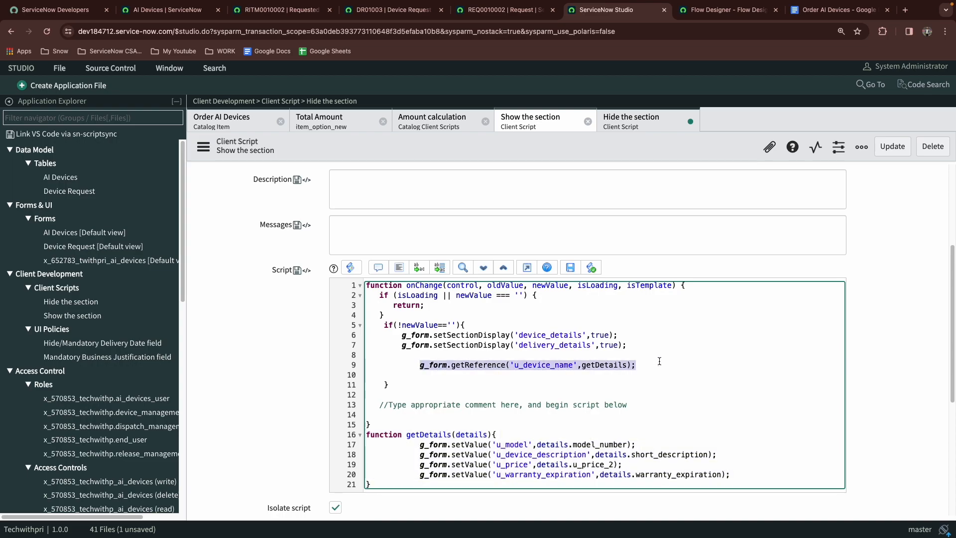
{"action": "left_click", "coordinate": [642, 122]}
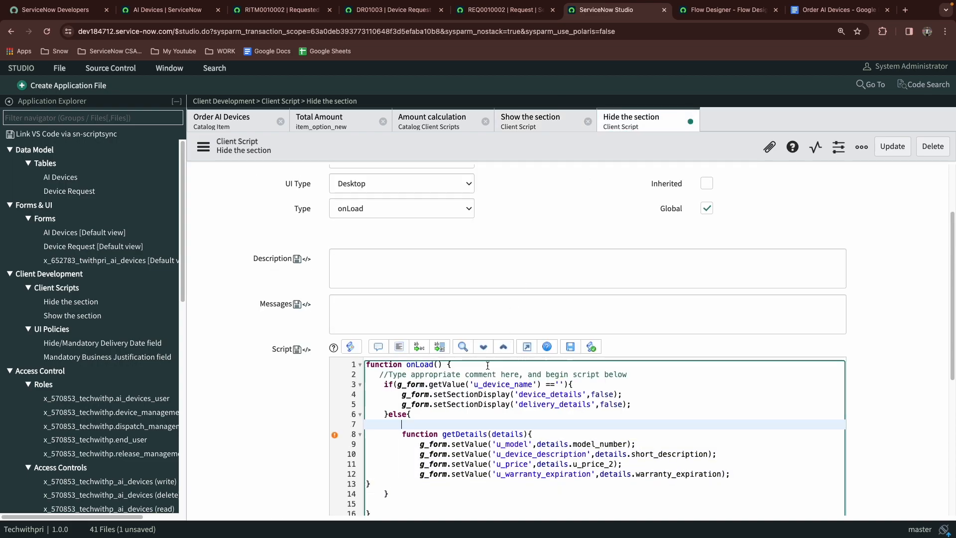
{"action": "key", "text": "ctrl+v"}
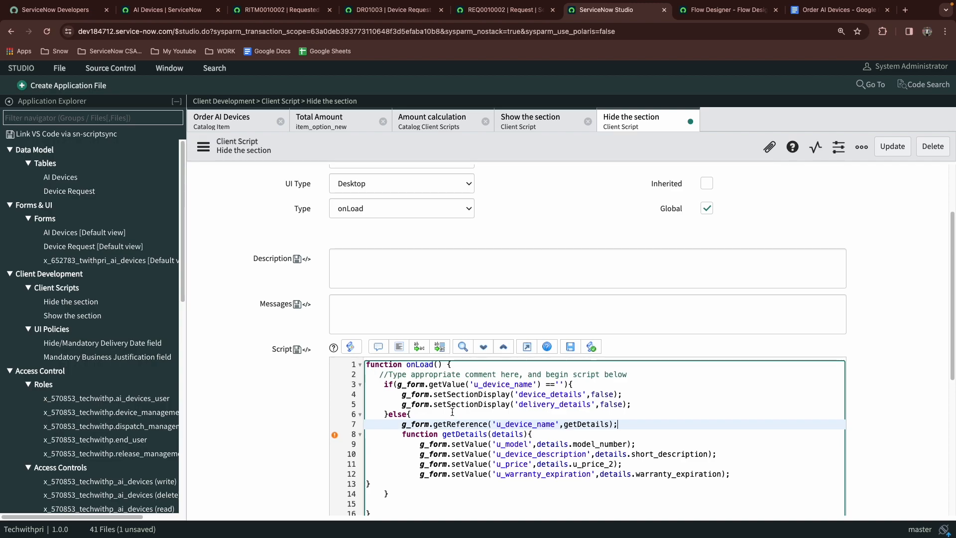
{"action": "left_click", "coordinate": [889, 146]}
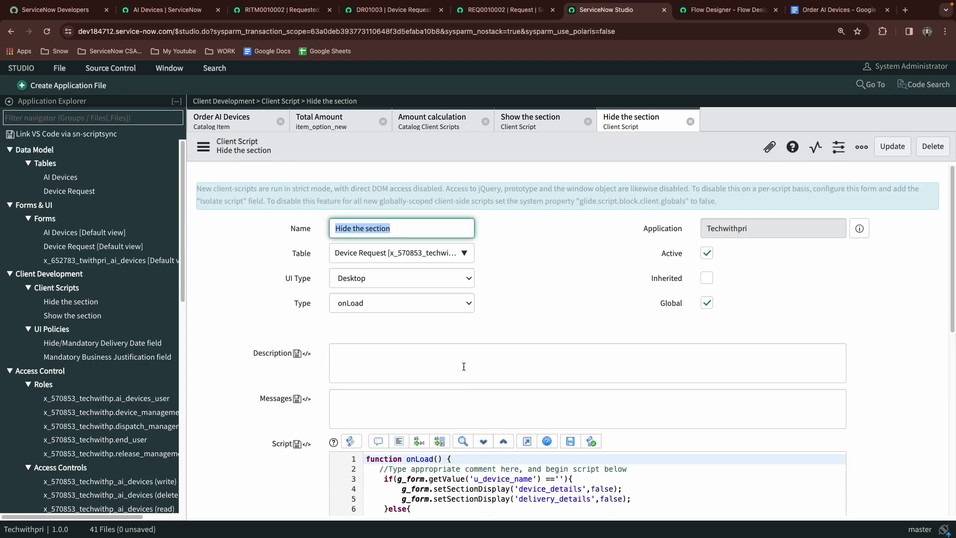
{"action": "scroll", "coordinate": [529, 423], "scroll_direction": "down", "scroll_amount": 2}
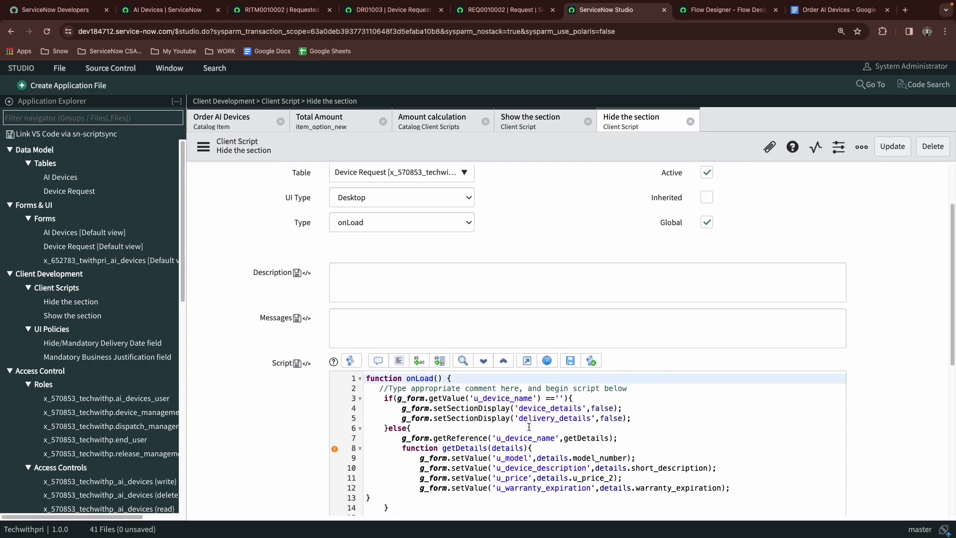
{"action": "scroll", "coordinate": [530, 434], "scroll_direction": "down", "scroll_amount": 1}
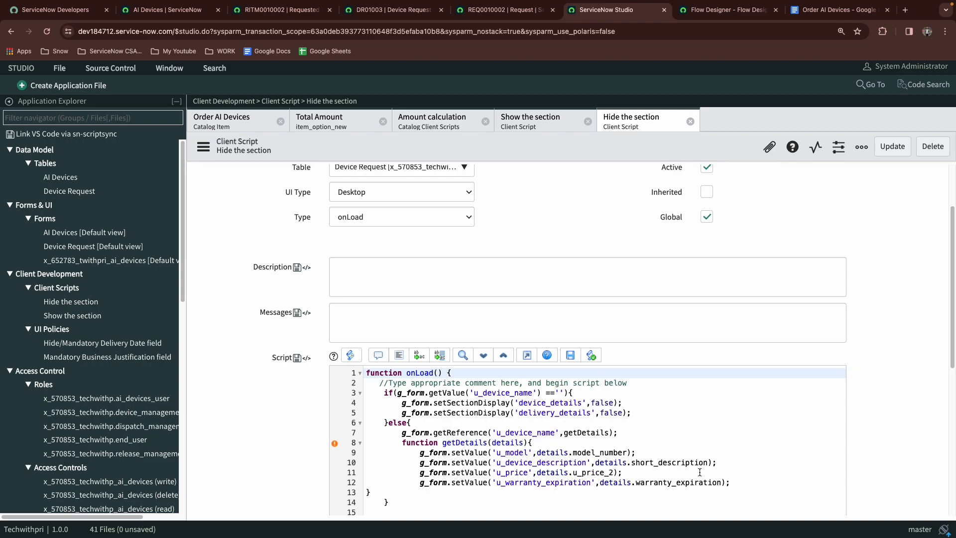
Reload the DR01003 device request to check its Device Details section
{"action": "mouse_move", "coordinate": [730, 5]}
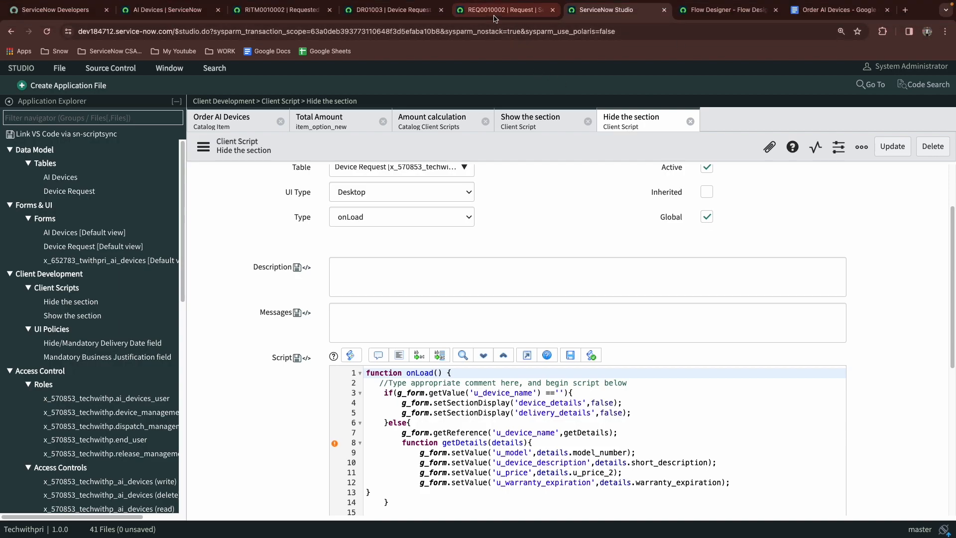
{"action": "left_click", "coordinate": [397, 10]}
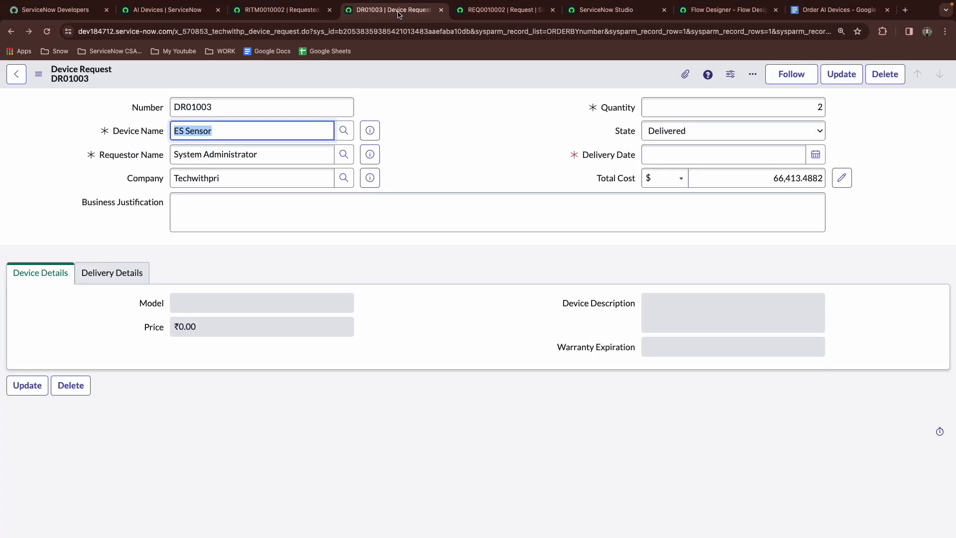
{"action": "left_click", "coordinate": [46, 31]}
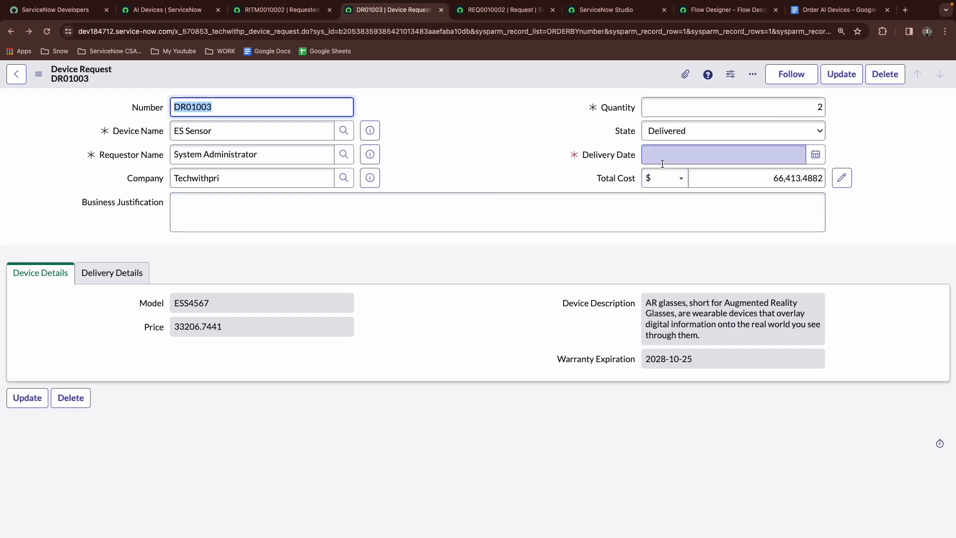
Compare the requested item with the device request and open the request's Delivery Details section
{"action": "left_click", "coordinate": [279, 14]}
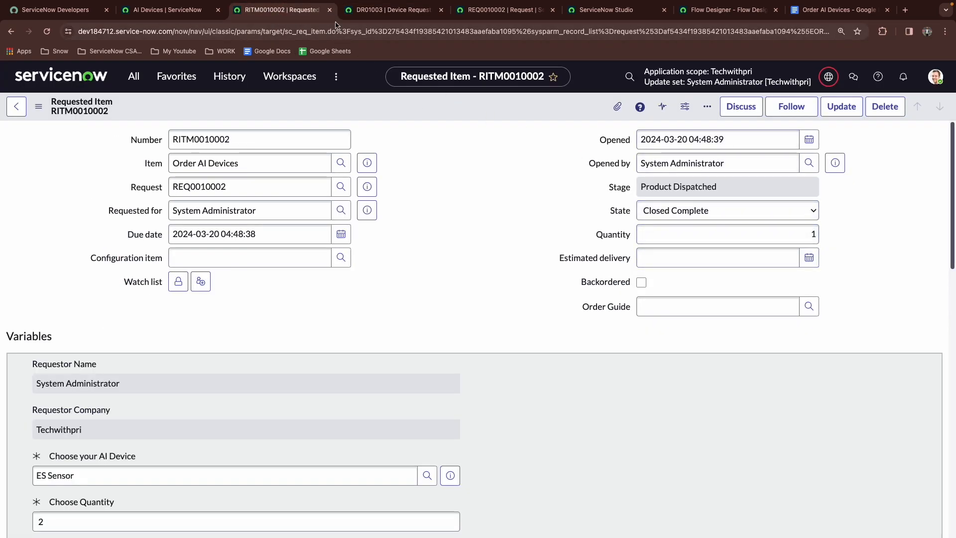
{"action": "left_click", "coordinate": [411, 13]}
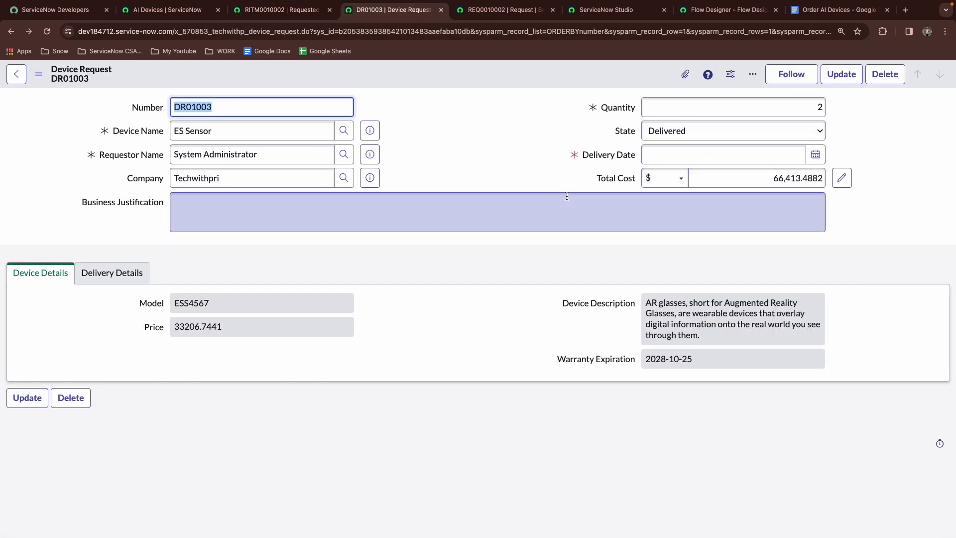
{"action": "left_click", "coordinate": [626, 180]}
{"action": "left_click", "coordinate": [549, 156]}
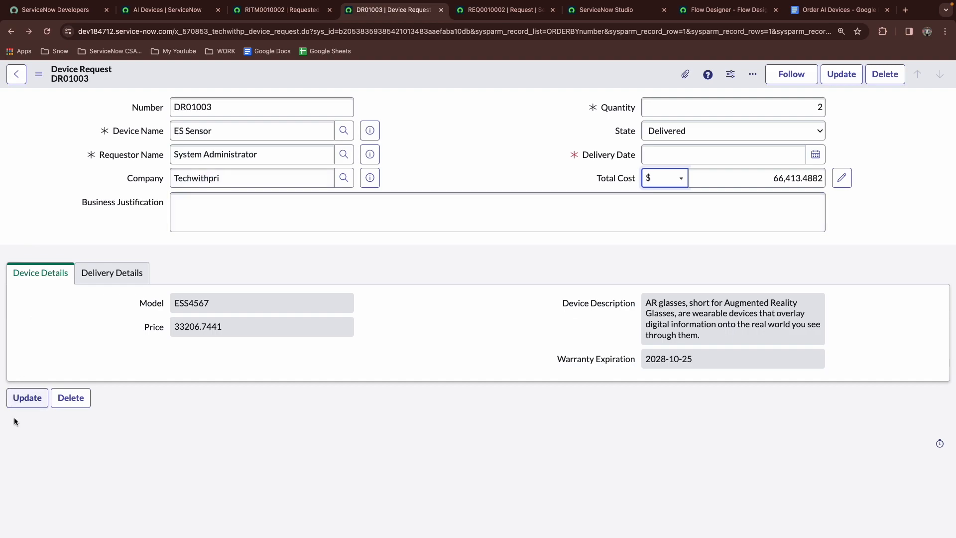
{"action": "left_click", "coordinate": [99, 272]}
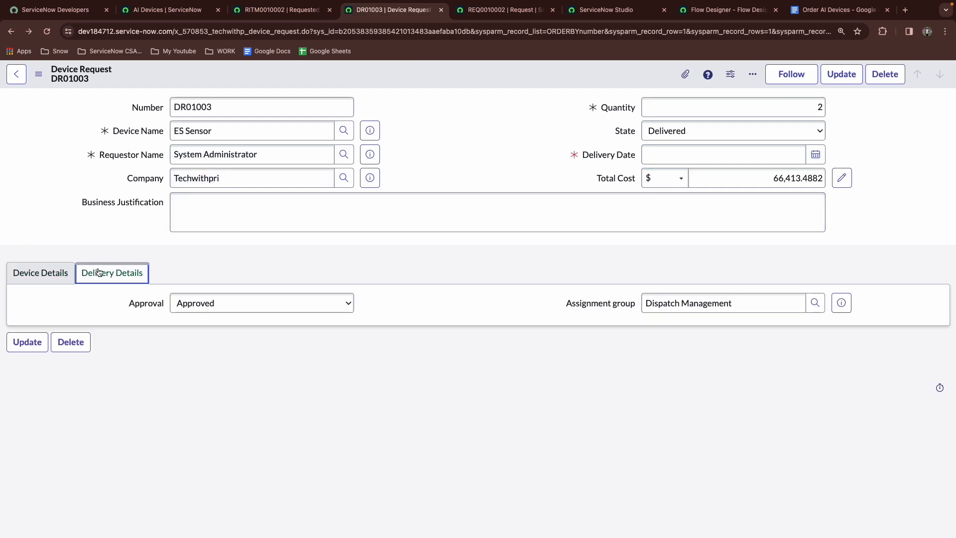